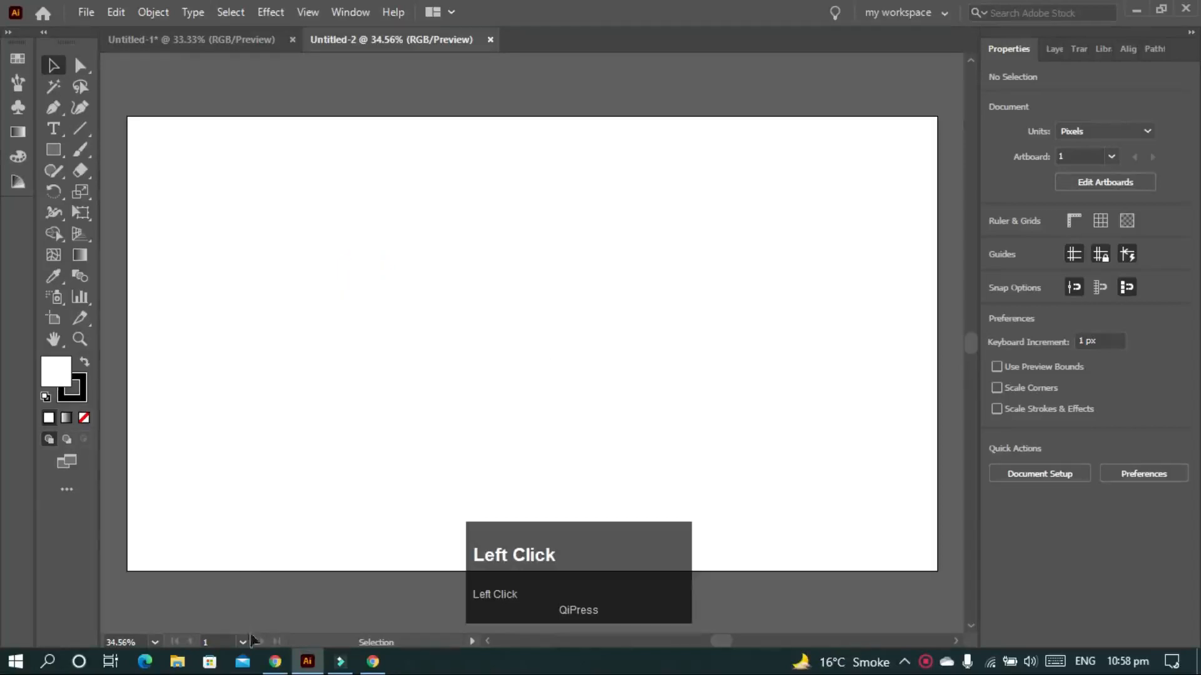
- Copy the BMW logo image from the Chrome search results and paste it onto the Illustrator artboard
right_click(884, 368)
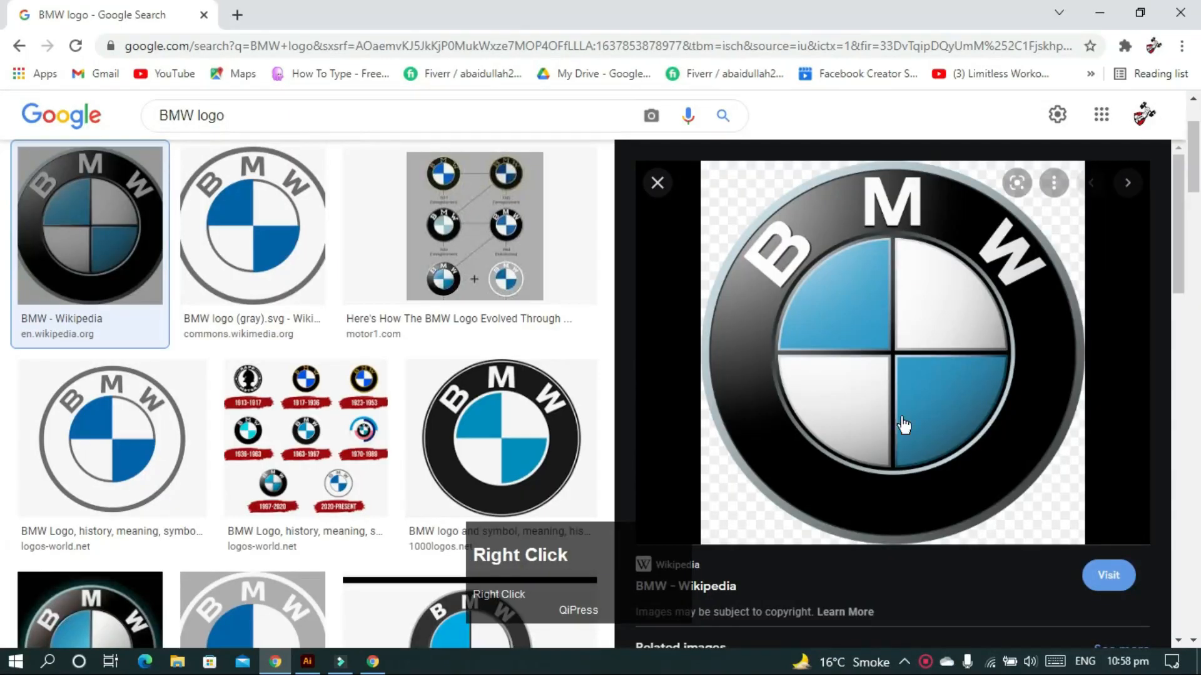
click(1023, 246)
click(1100, 12)
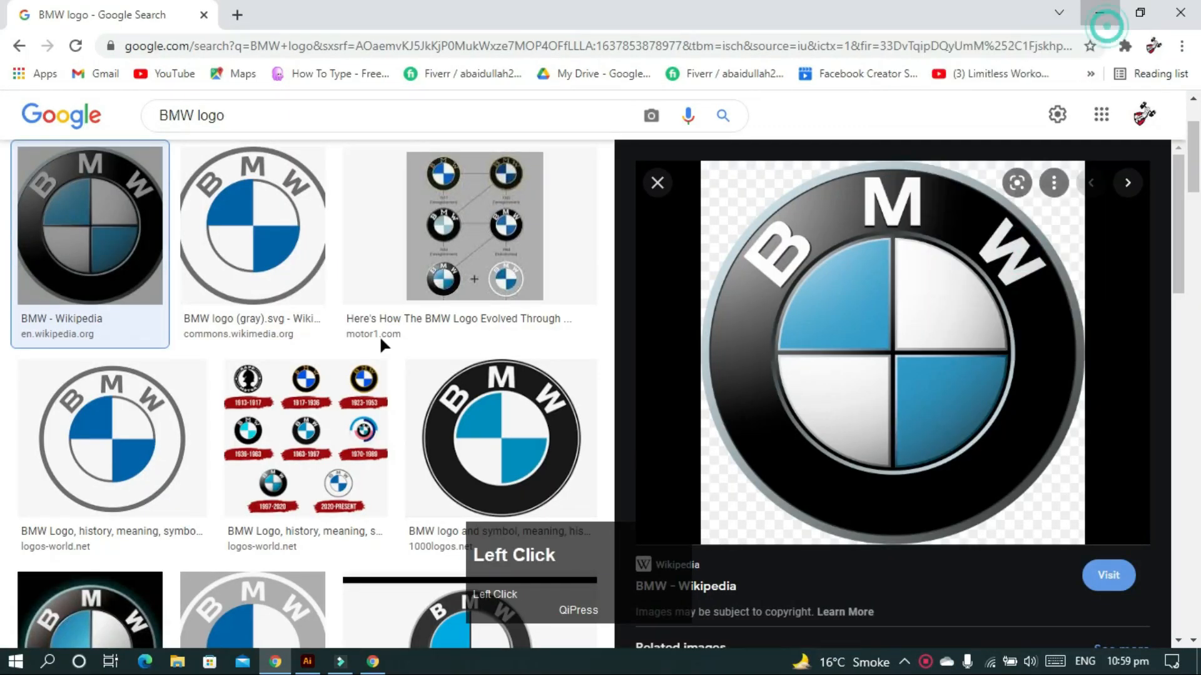
click(378, 339)
key(ctrl+v)
- Shrink the BMW reference image around its centre and park it at the artboard's left edge
drag(775, 84, 666, 208)
drag(558, 316, 295, 330)
drag(402, 219, 377, 257)
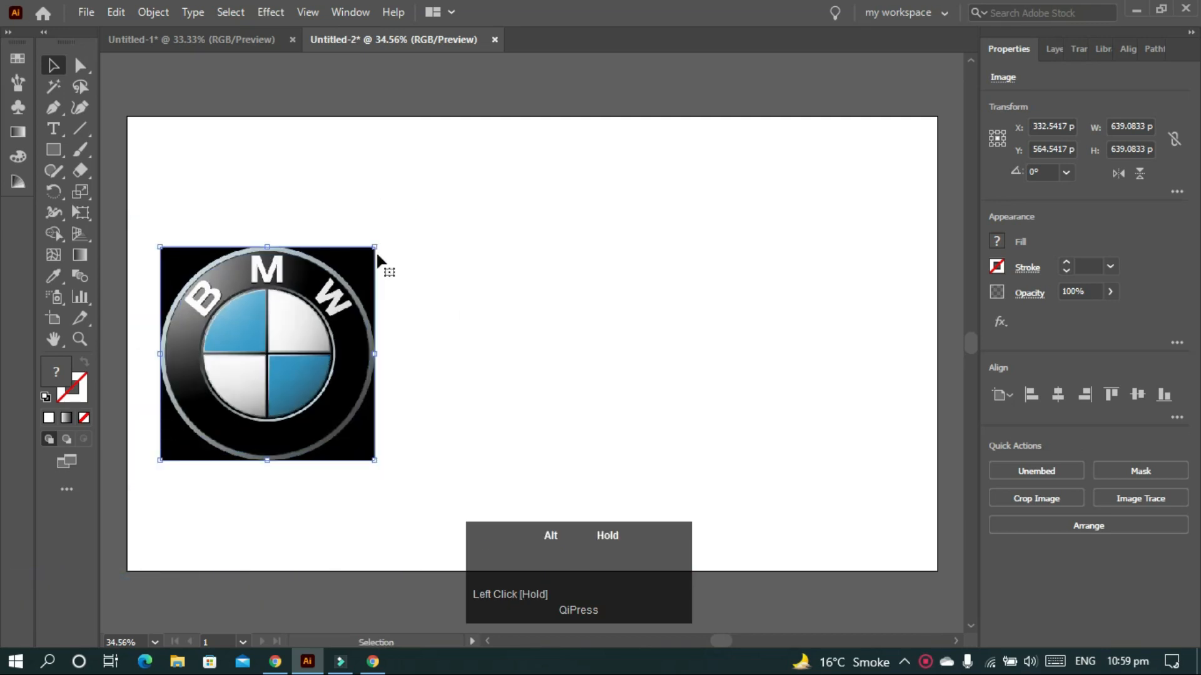
drag(270, 341, 238, 342)
- Draw an 842 px circle from the artboard centre with the Ellipse tool
click(683, 360)
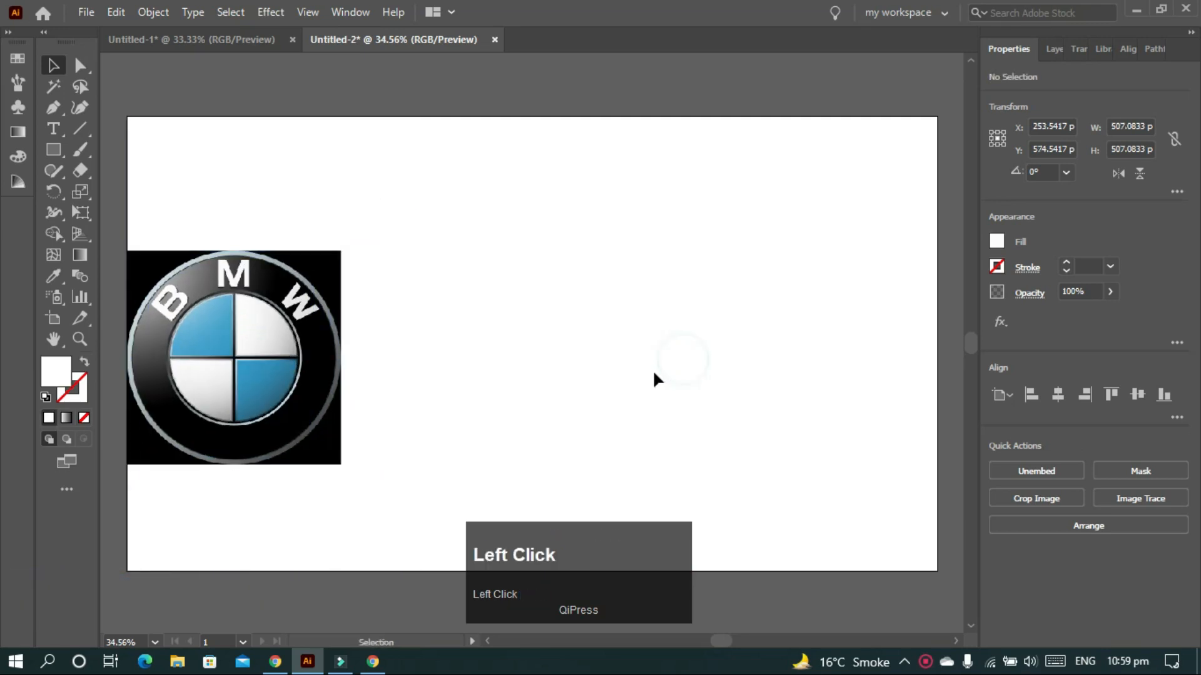
key(l)
drag(605, 352, 693, 529)
- Give the 842 px circle the default fill and black outline, then reselect it
scroll(133, 356, down, 1)
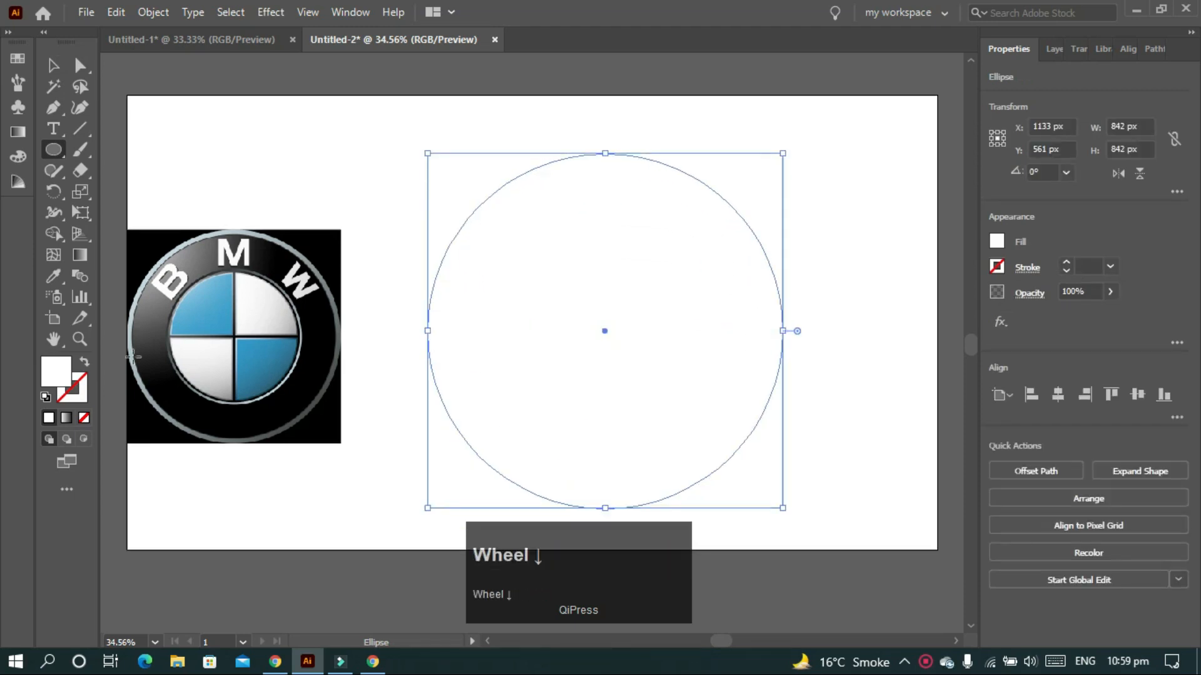
click(45, 397)
key(v)
click(850, 282)
click(671, 299)
- Duplicate the circle, shrink the copy, and centre it on the big circle as key object
drag(673, 291, 485, 389)
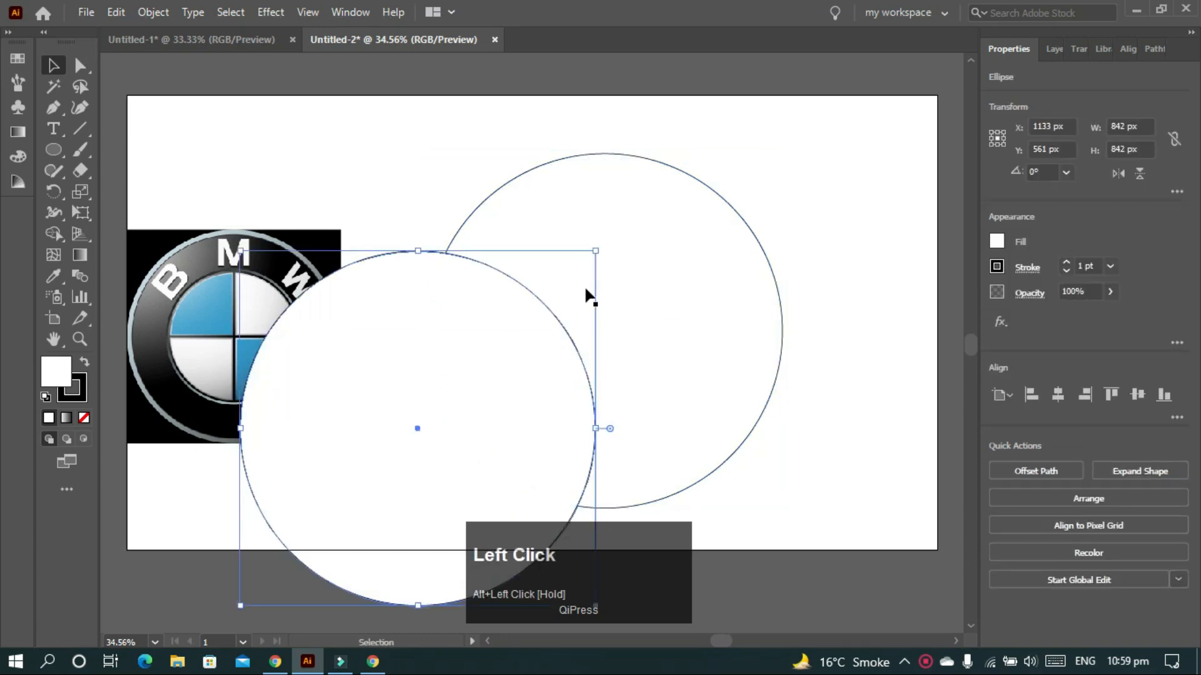
drag(598, 251, 588, 259)
drag(456, 193, 494, 394)
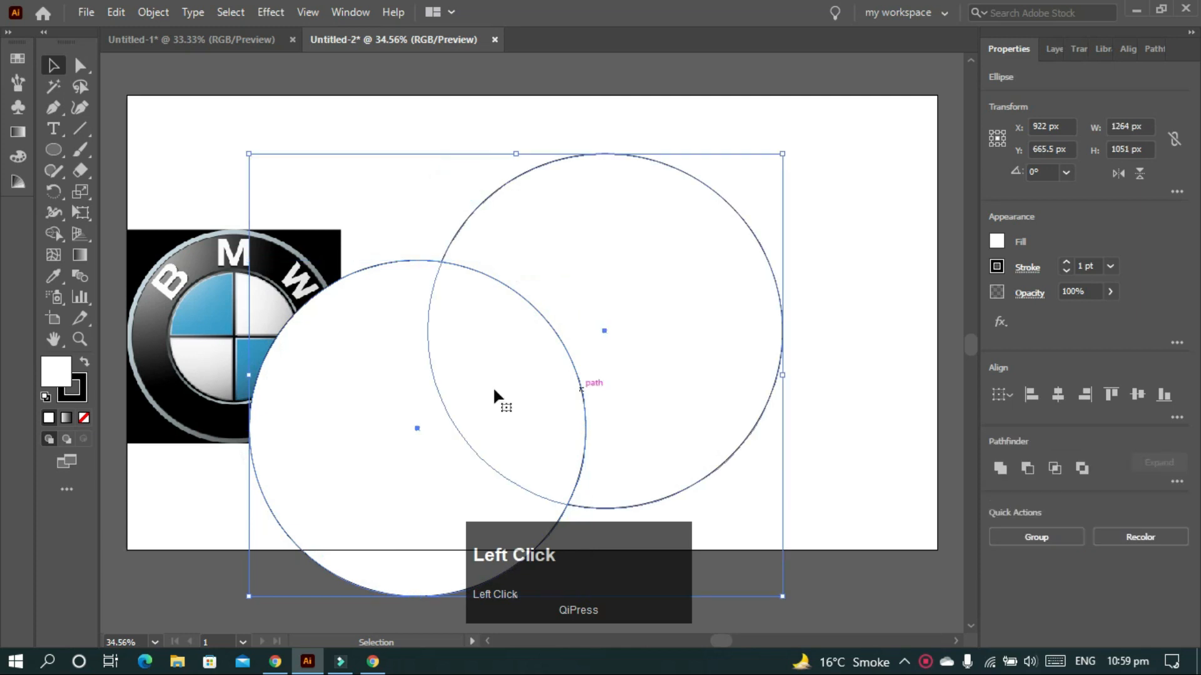
click(732, 328)
click(1058, 394)
click(1138, 394)
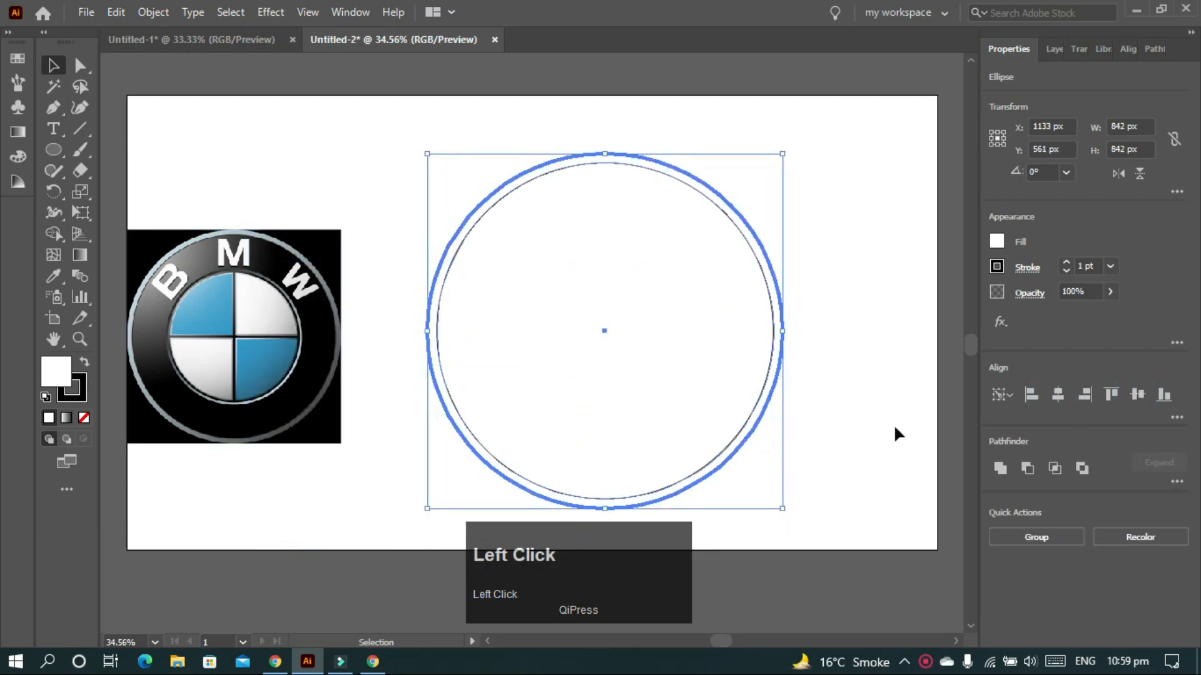
click(861, 409)
- Make two more smaller circle copies and centre all circles on the big one
drag(711, 365, 582, 505)
drag(639, 302, 593, 362)
drag(542, 405, 784, 420)
drag(828, 376, 812, 392)
drag(421, 185, 630, 430)
click(747, 220)
click(1058, 394)
click(1138, 396)
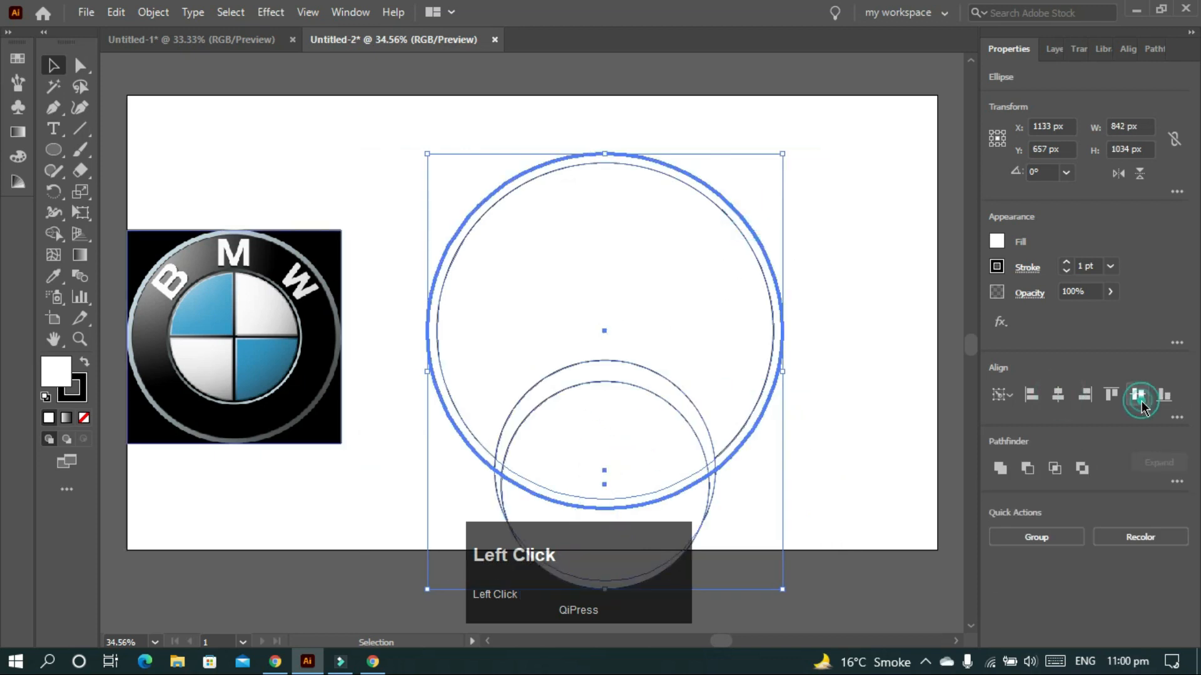
click(860, 363)
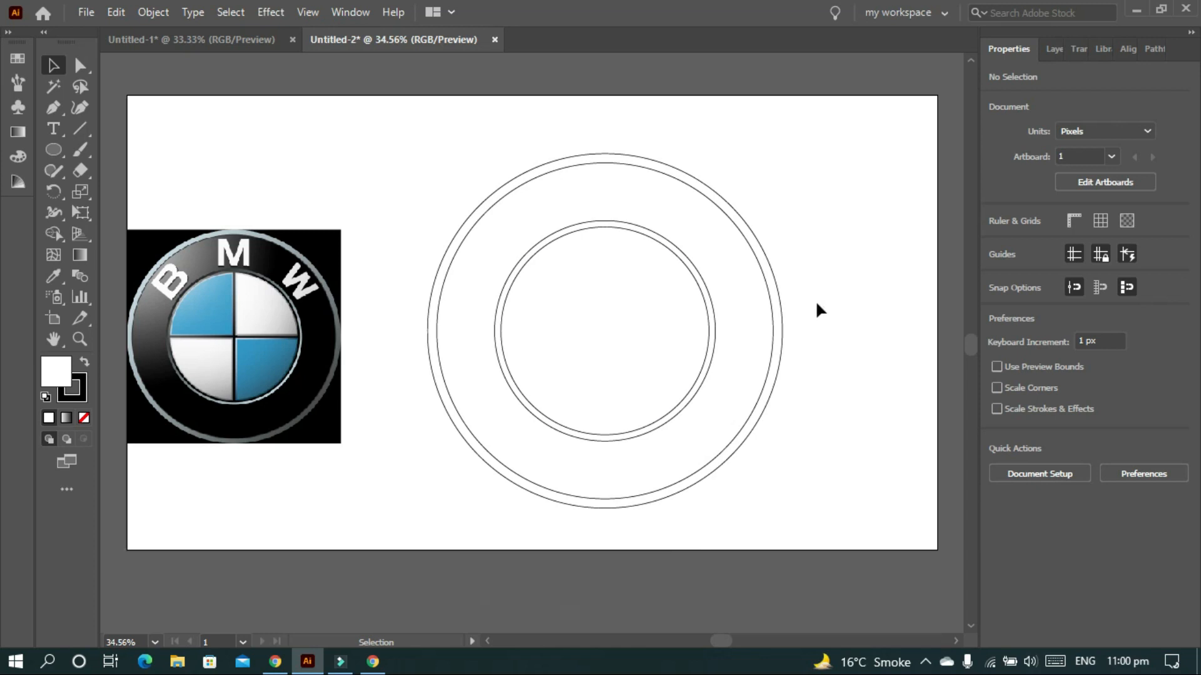
- Resize the inner pair of circles to about 544 px and 494 px
click(716, 360)
drag(716, 221, 724, 228)
click(693, 329)
drag(710, 228, 714, 223)
click(810, 276)
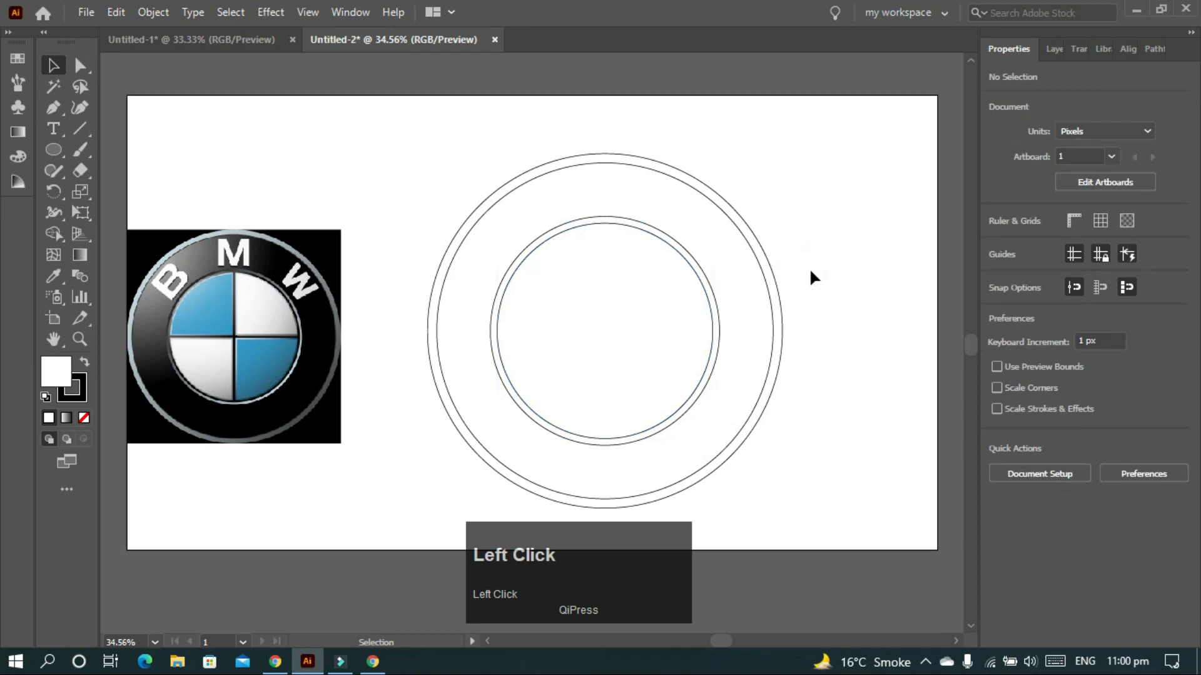
click(767, 324)
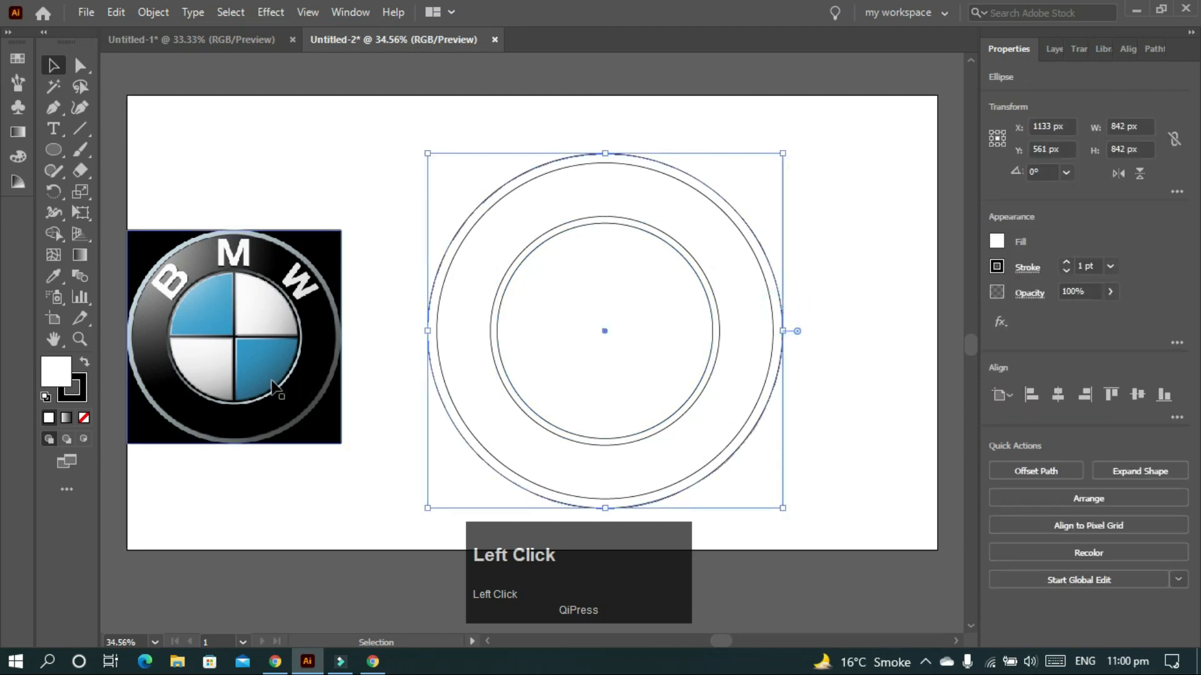
- Give the outer circle a gradient fill and sample the logo rim's dark grey
key(i)
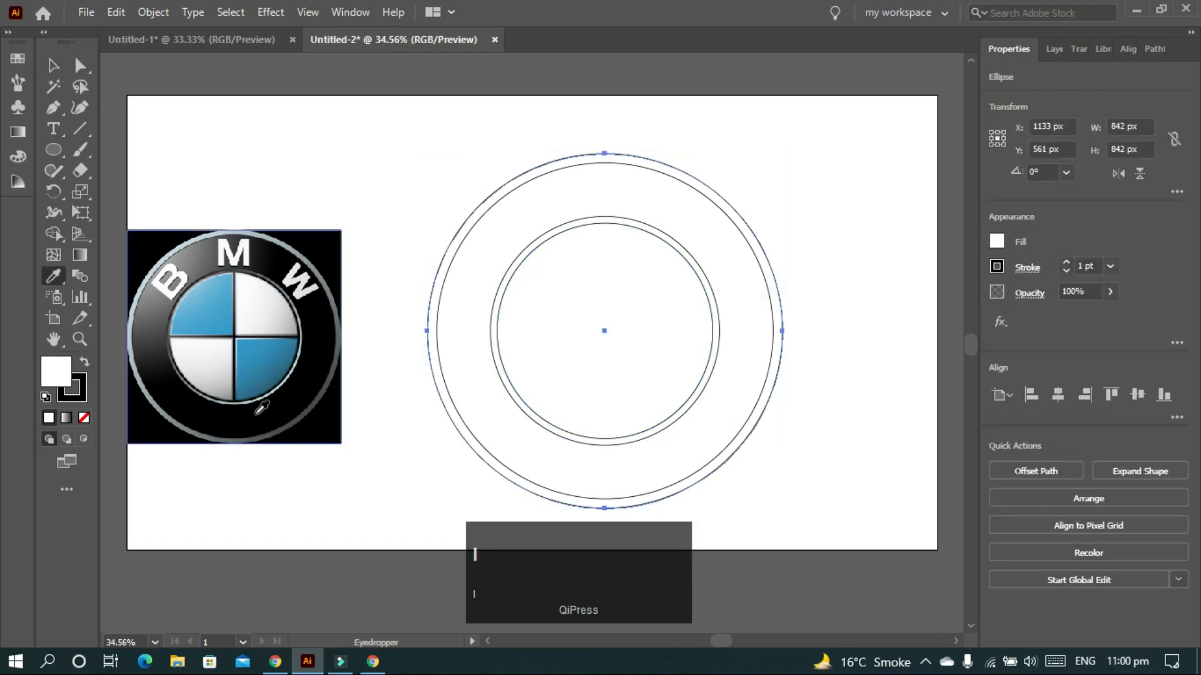
click(18, 132)
click(116, 200)
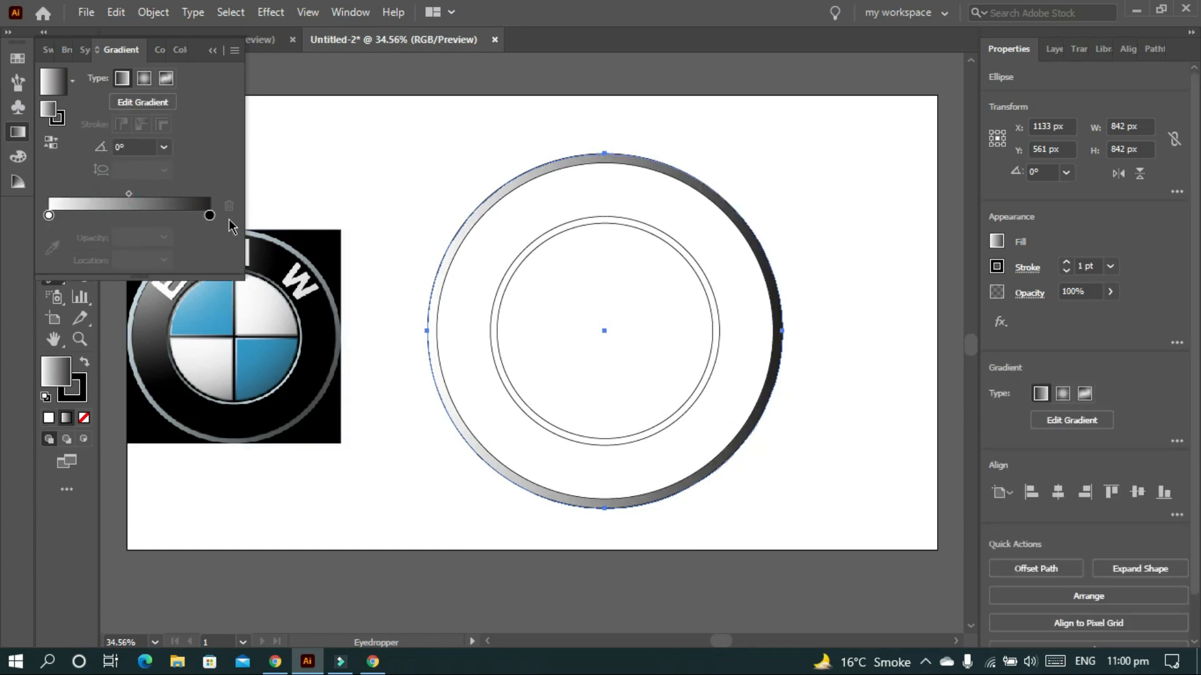
click(210, 215)
scroll(316, 395, up, 2)
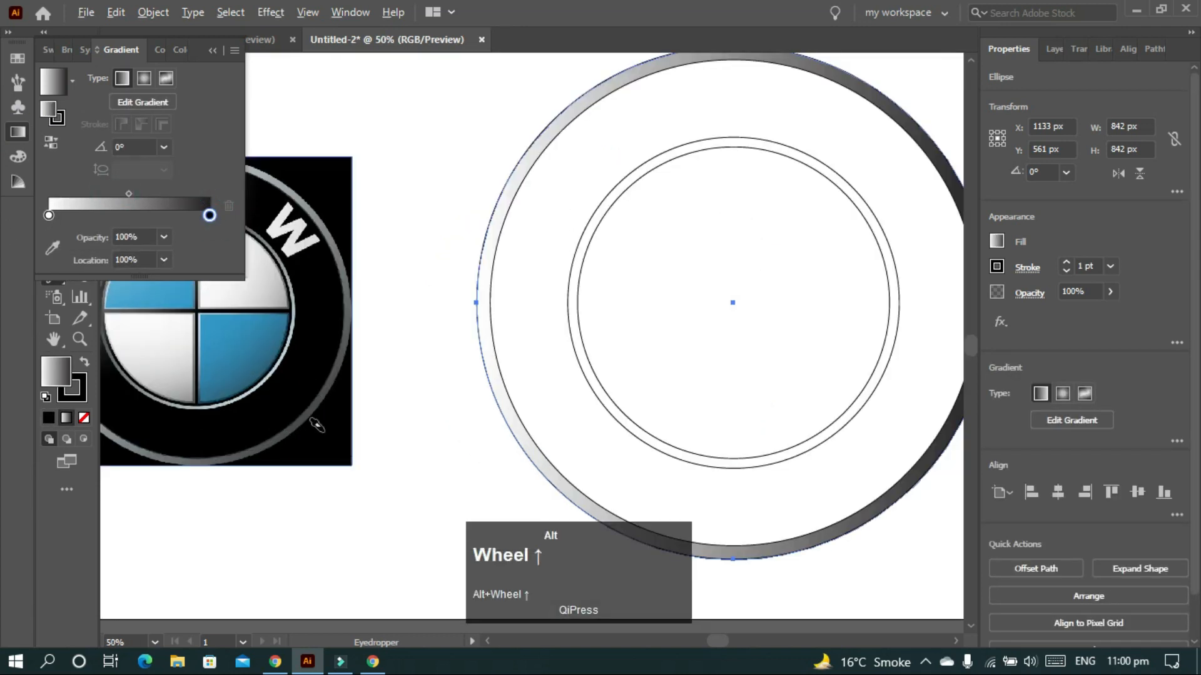
scroll(314, 394, up, 3)
click(312, 392)
scroll(312, 392, down, 5)
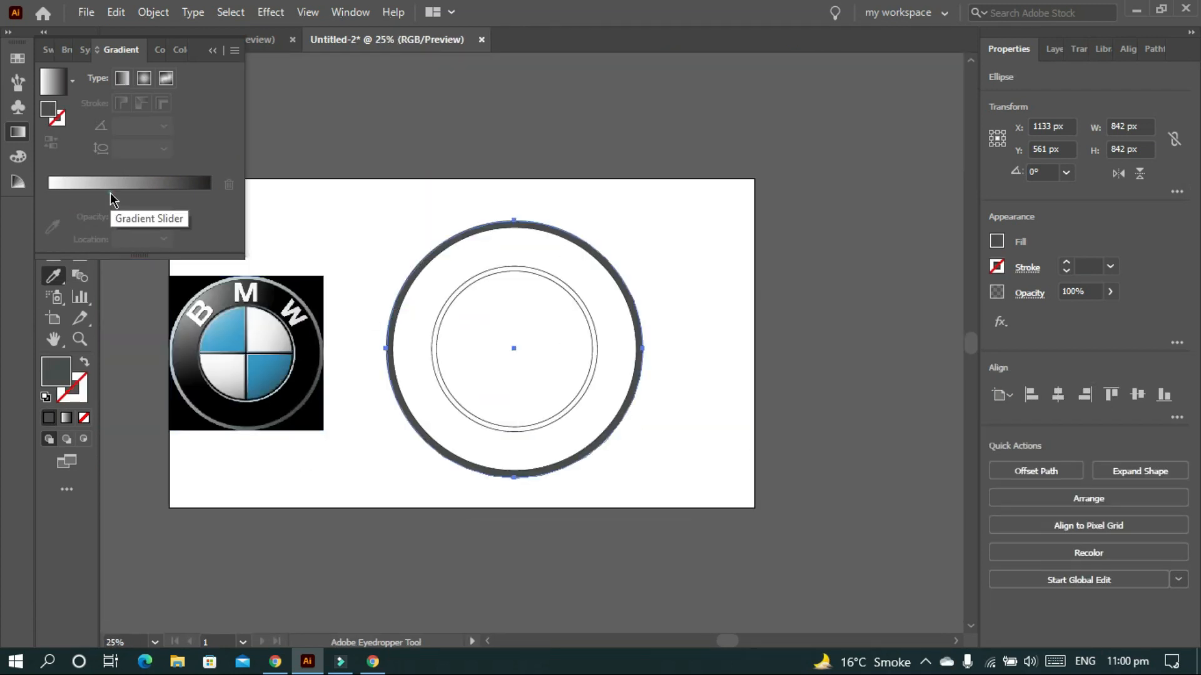
click(110, 192)
- Sample the logo rim's grey and light silver into the gradient stops
click(52, 249)
scroll(327, 381, up, 4)
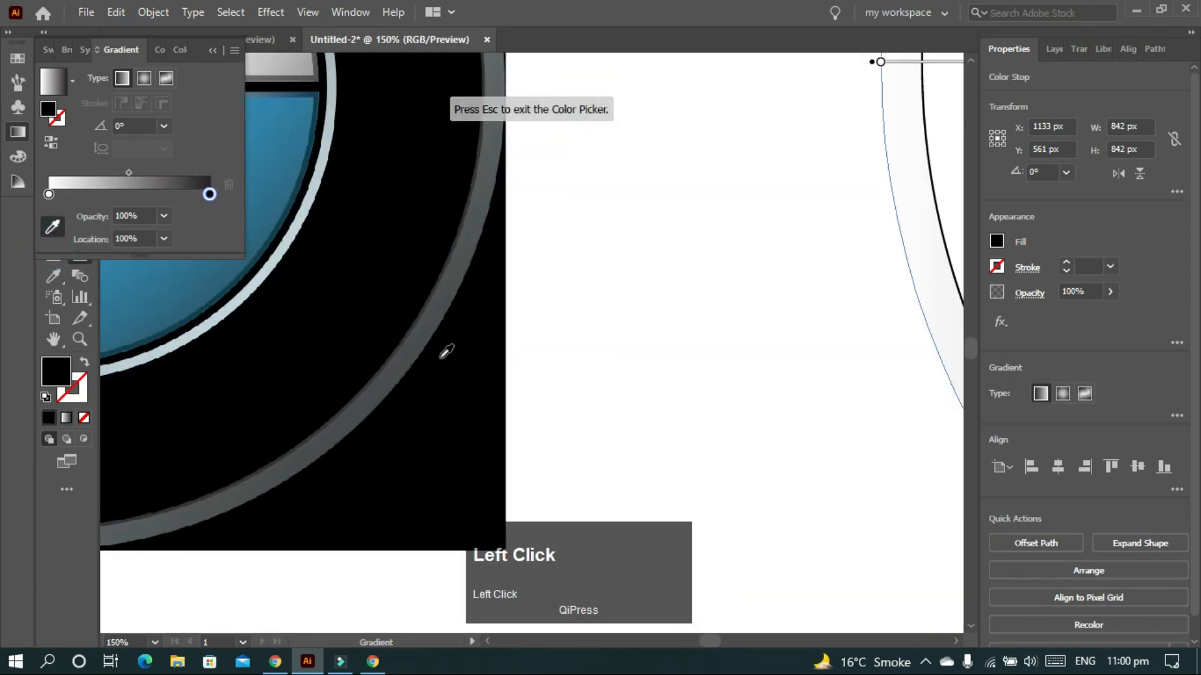
click(403, 348)
scroll(402, 348, down, 3)
key(Escape)
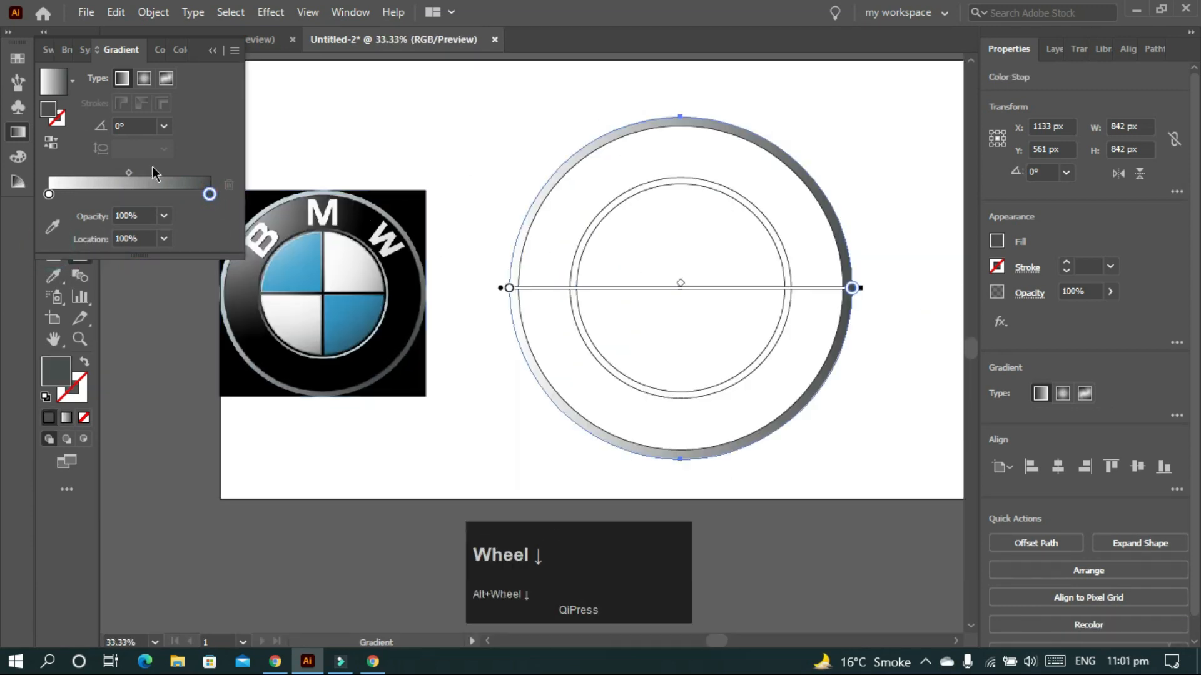
click(47, 195)
scroll(252, 194, up, 3)
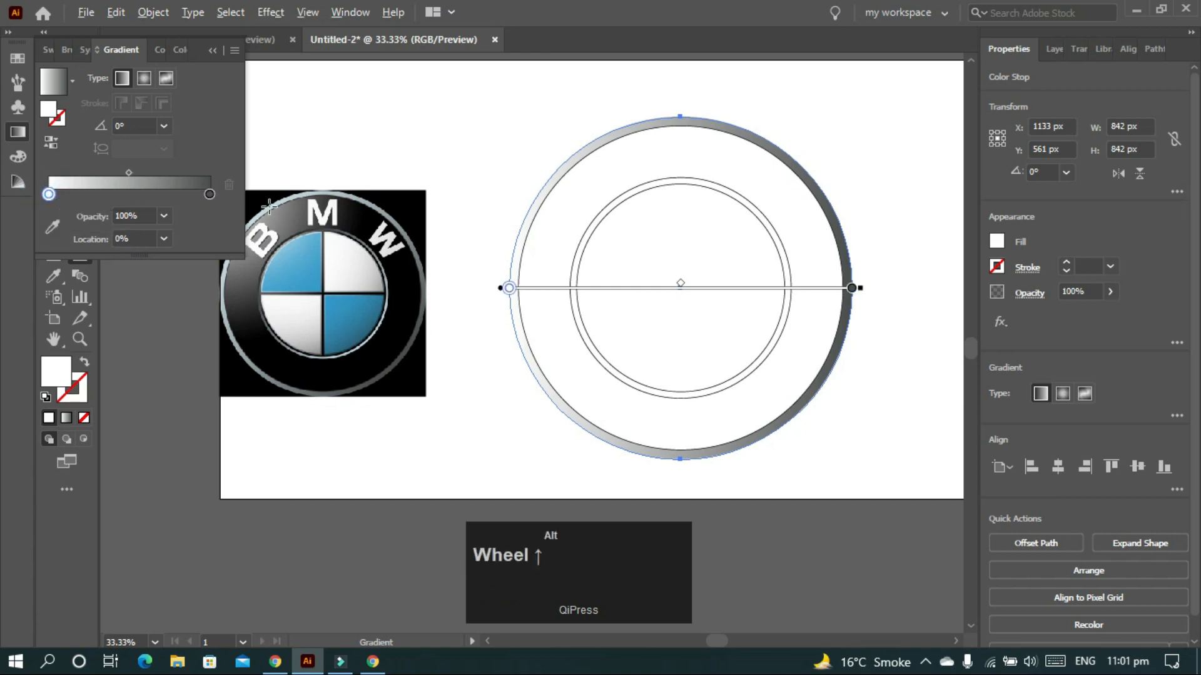
click(51, 227)
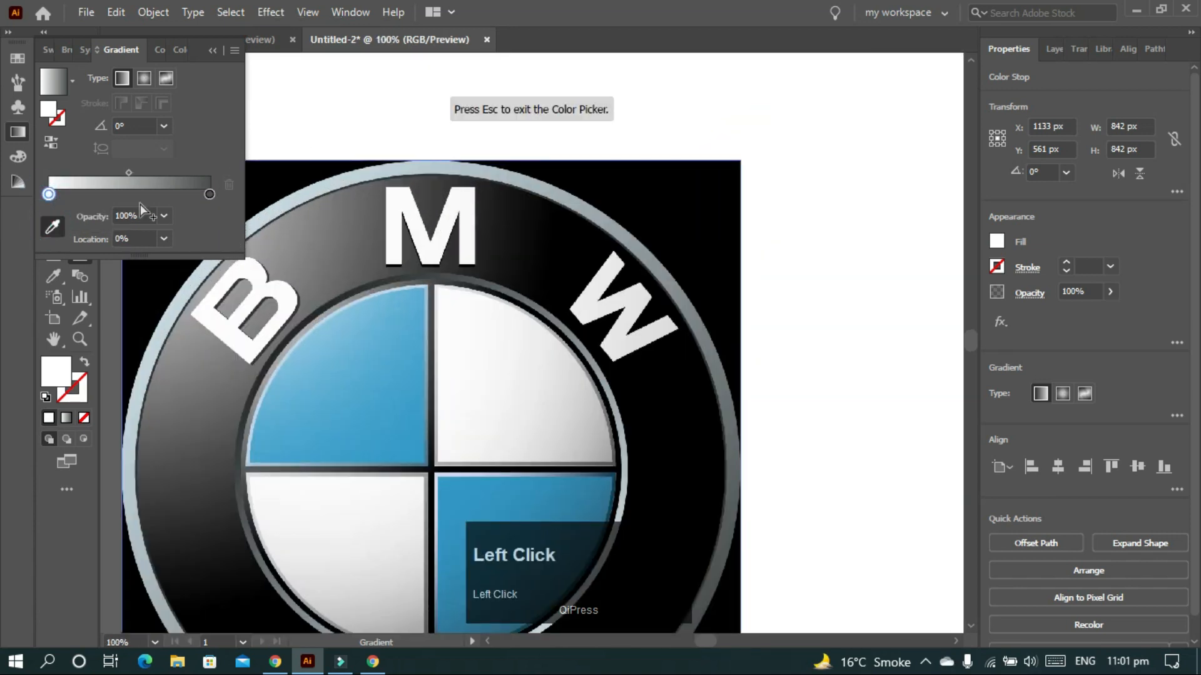
click(346, 175)
scroll(338, 200, down, 4)
- Angle the gradient diagonally at about −53.8° and shift its midpoint toward the light end
drag(555, 175, 710, 349)
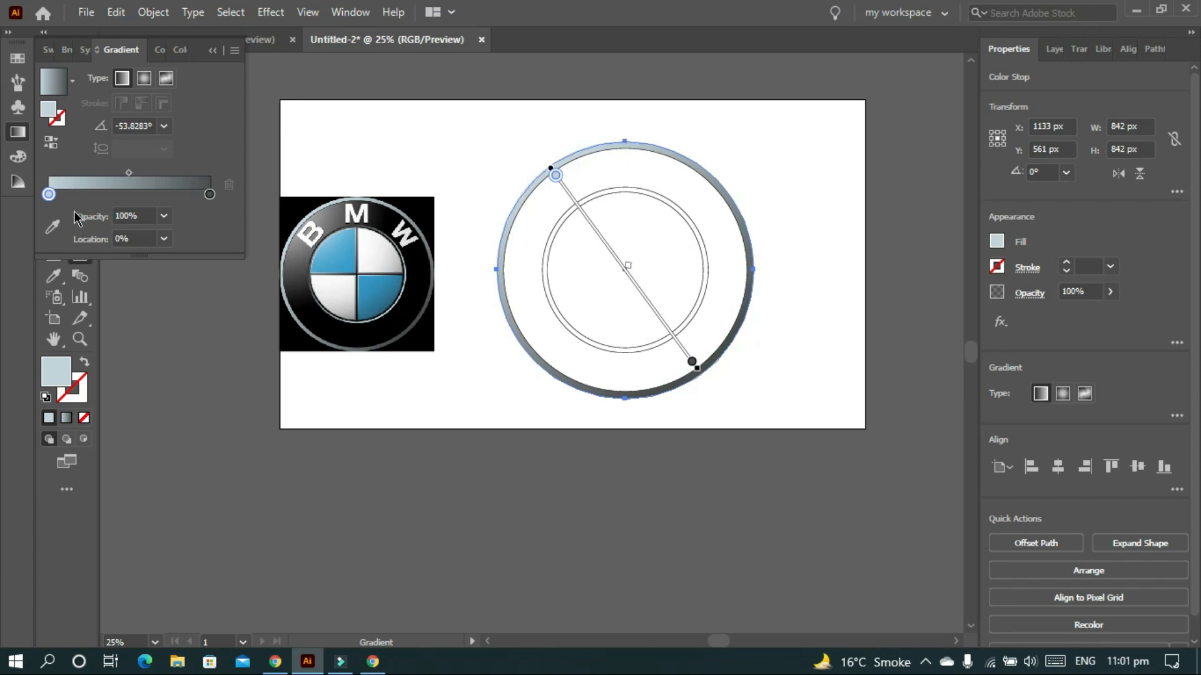
mouse_move(122, 173)
mouse_down()
mouse_move(121, 209)
mouse_move(143, 210)
mouse_up()
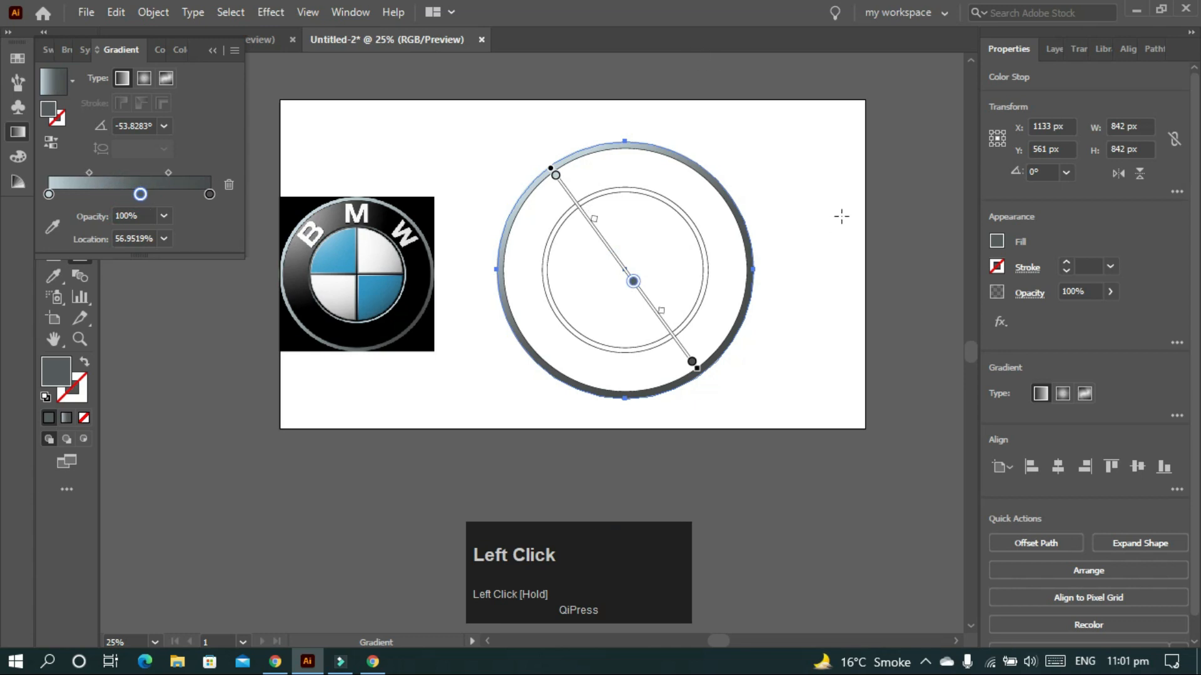
key(v)
click(777, 182)
- Give the 798 px circle a two-stop gradient fill, removing the middle stop
click(704, 342)
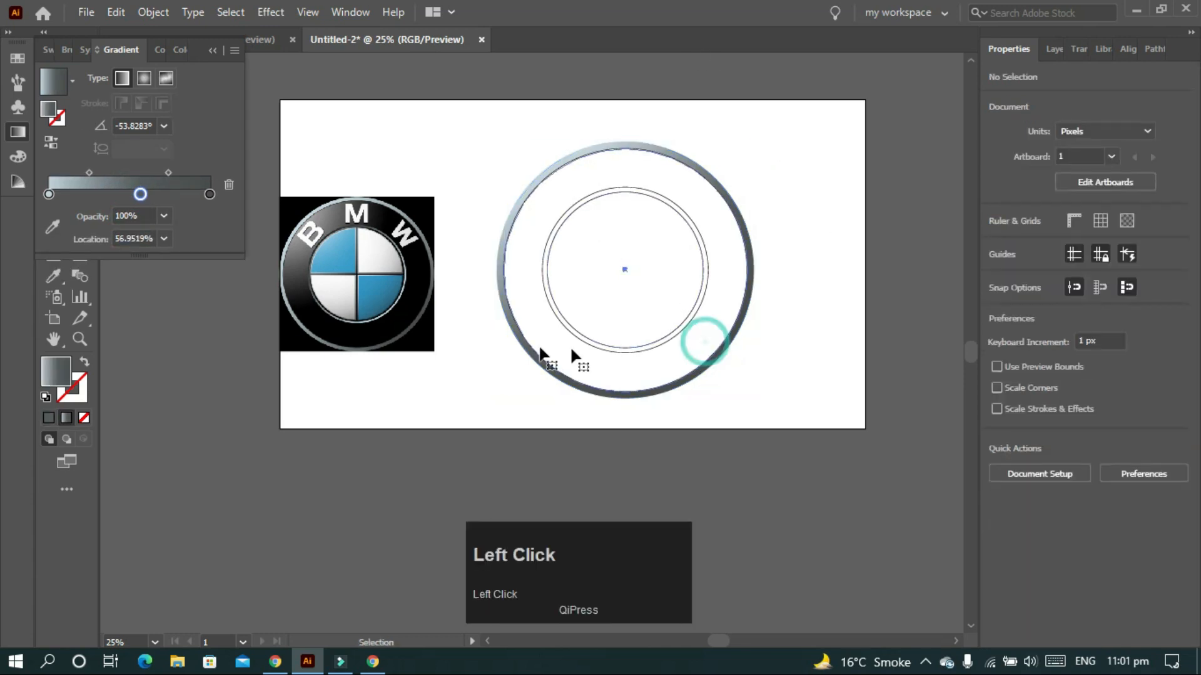
key(v)
click(686, 351)
click(129, 193)
drag(140, 216, 222, 263)
- Sample the logo's black into the right stop and rim silver-grey into the left stop
click(209, 216)
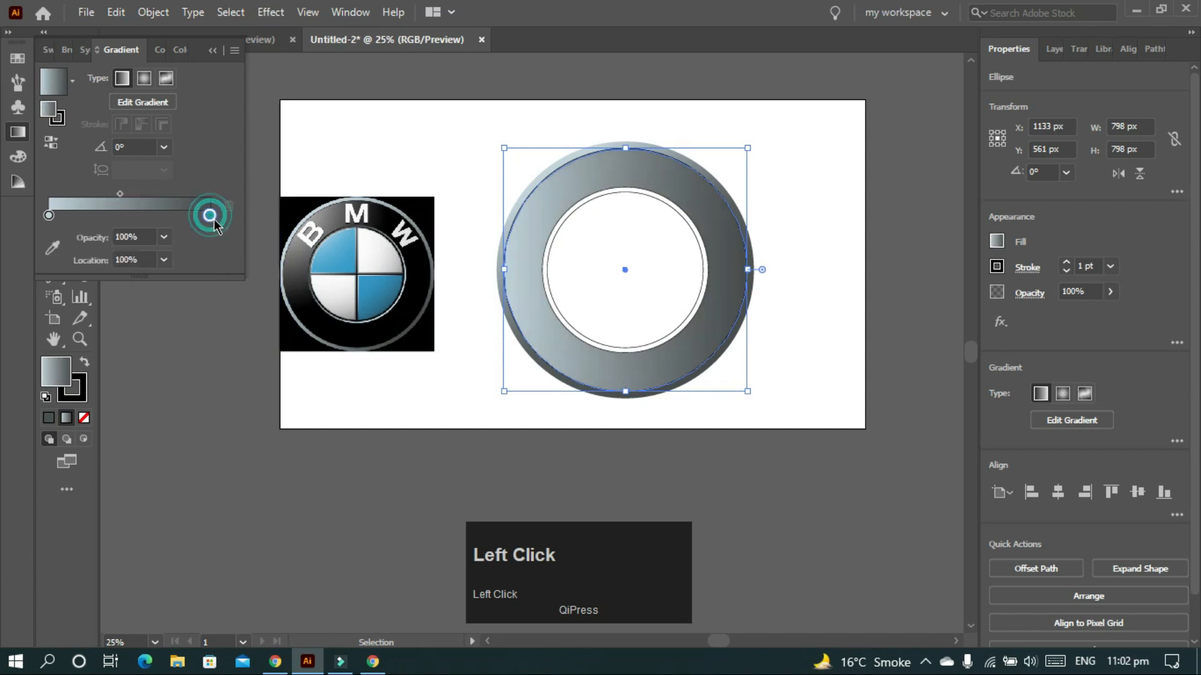
click(52, 248)
click(418, 303)
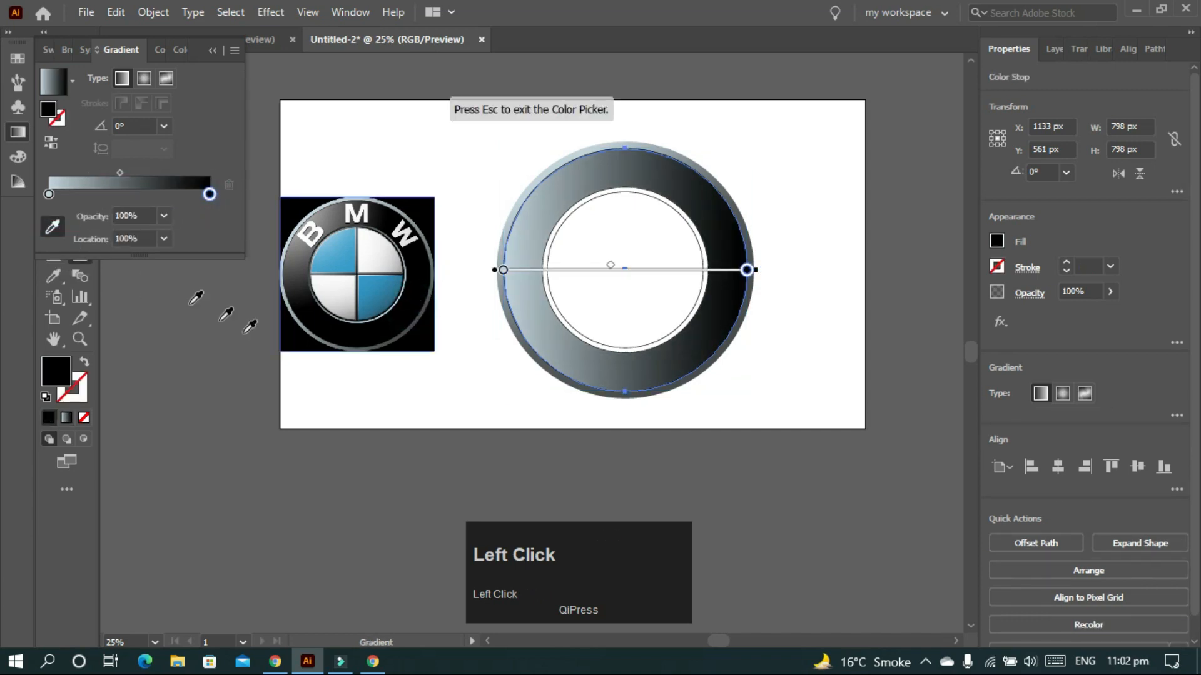
click(48, 195)
click(297, 215)
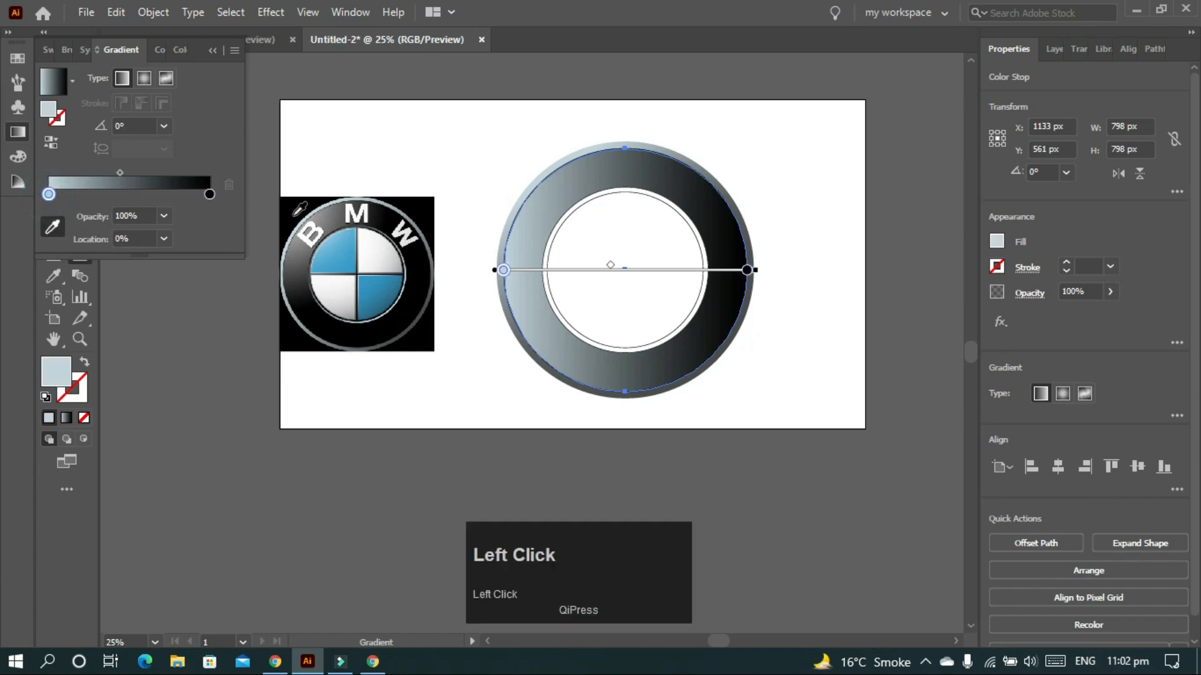
click(299, 246)
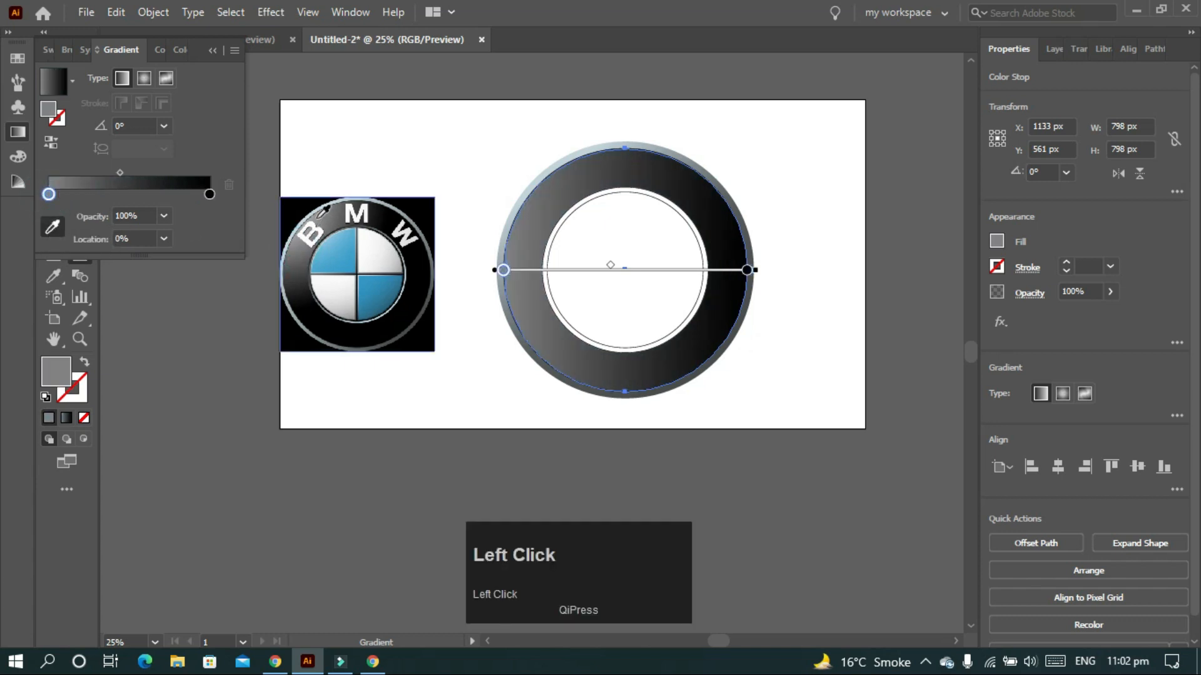
click(314, 220)
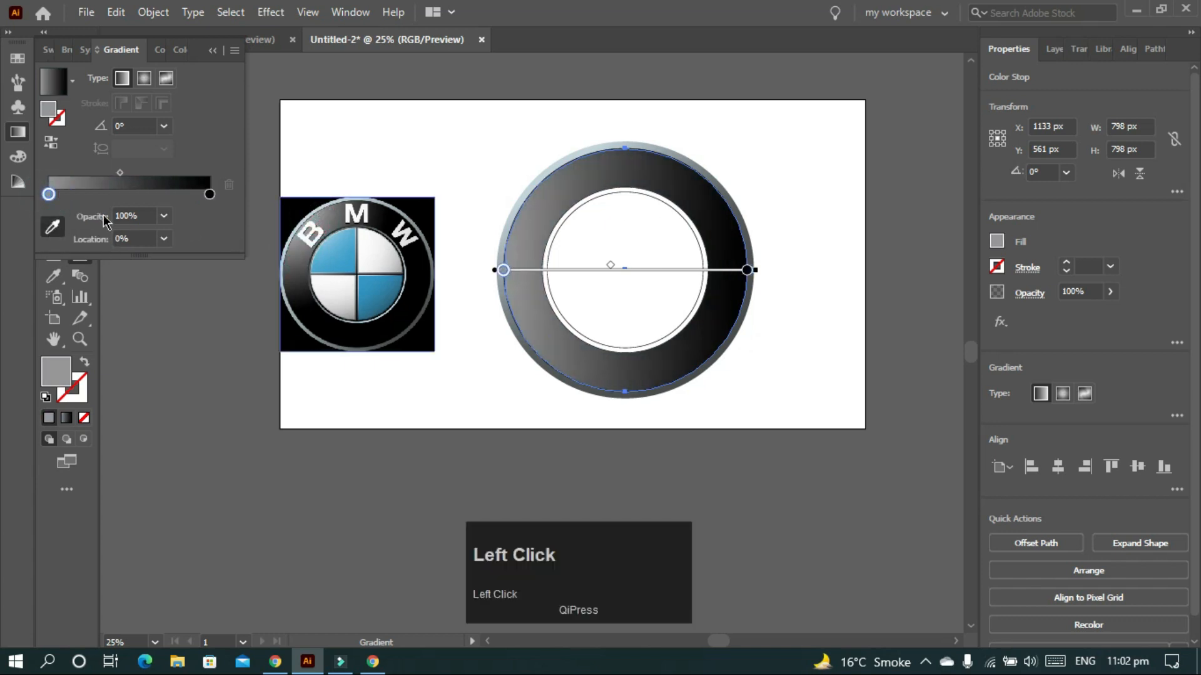
- Angle the gradient at about −44.3° and add a middle stop near 54.3%
key(g)
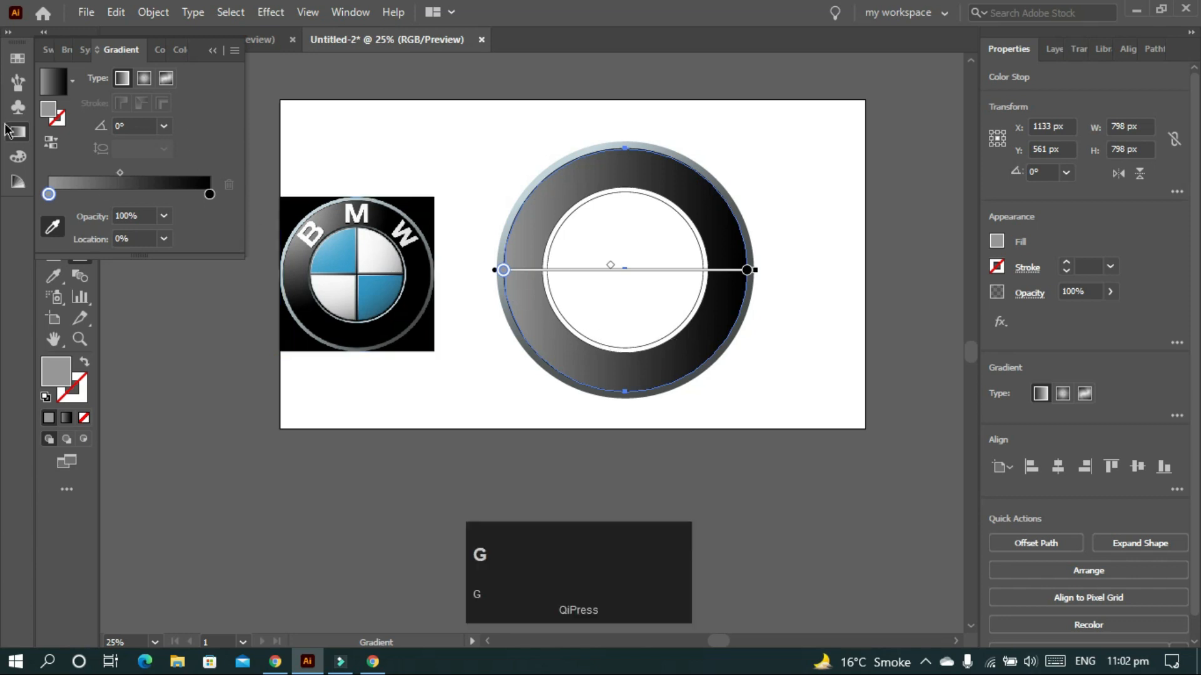
key(v)
key(g)
mouse_move(701, 360)
mouse_down()
mouse_move(566, 191)
mouse_move(545, 192)
mouse_move(696, 357)
mouse_up()
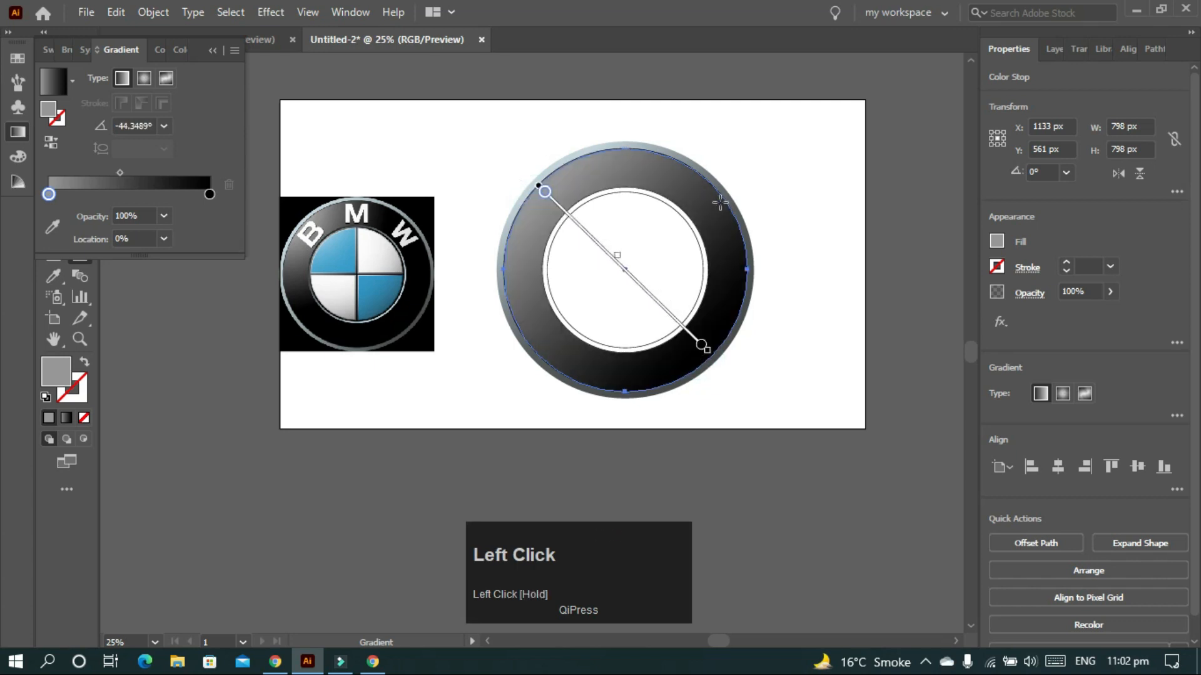
drag(617, 256, 600, 239)
click(167, 195)
drag(167, 196, 137, 201)
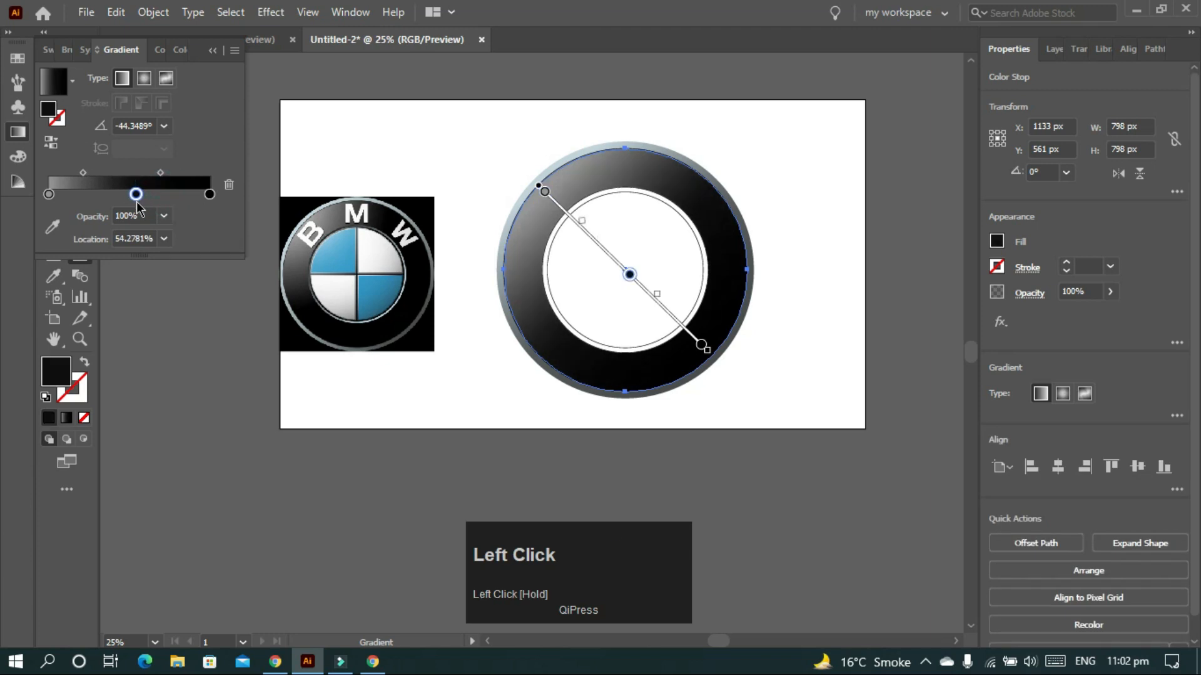
key(v)
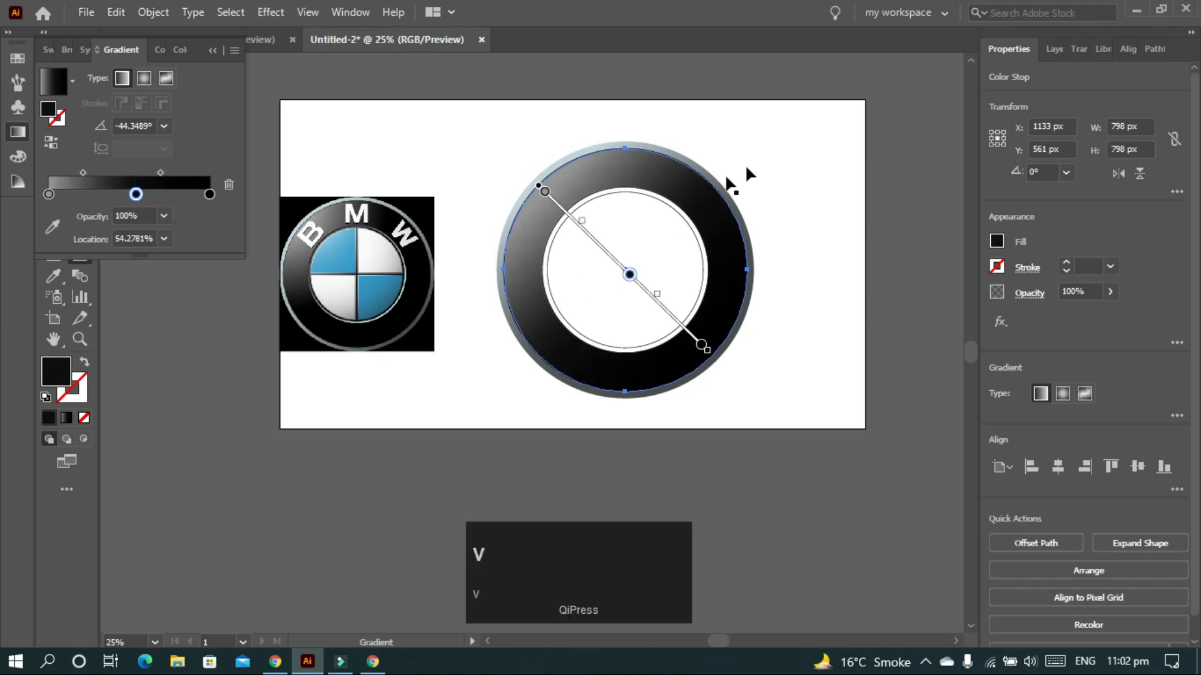
click(810, 163)
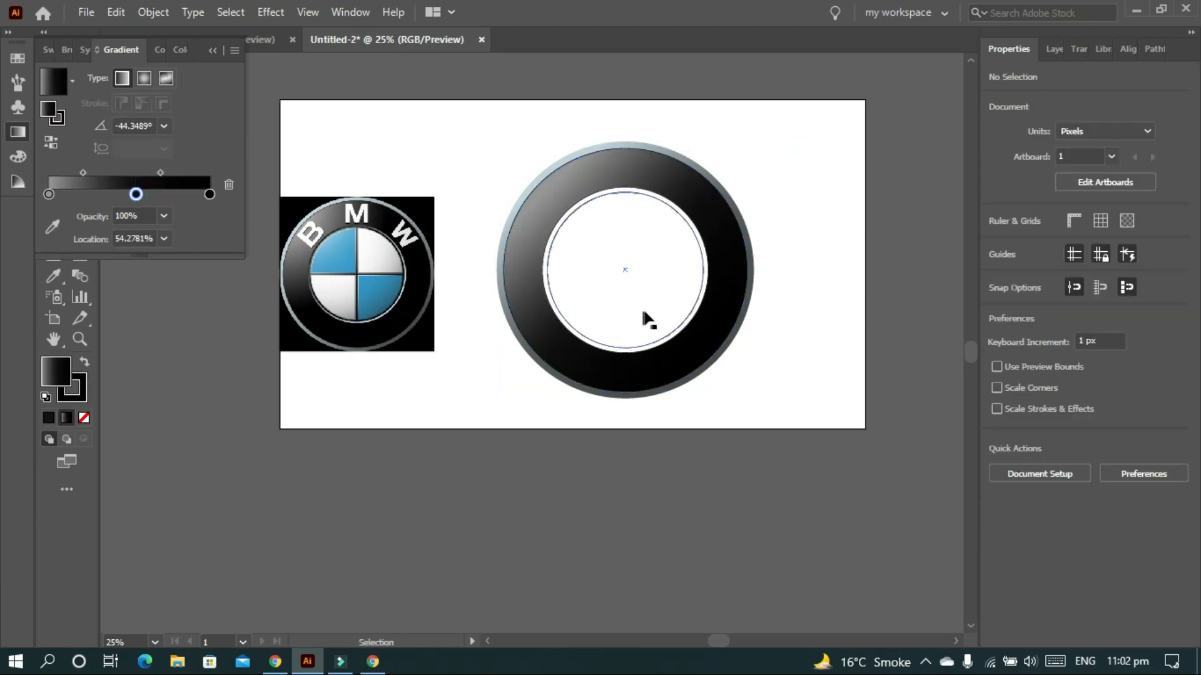
- Give the 512 px inner circle a two-stop gradient, sampling light grey into the left stop
click(685, 309)
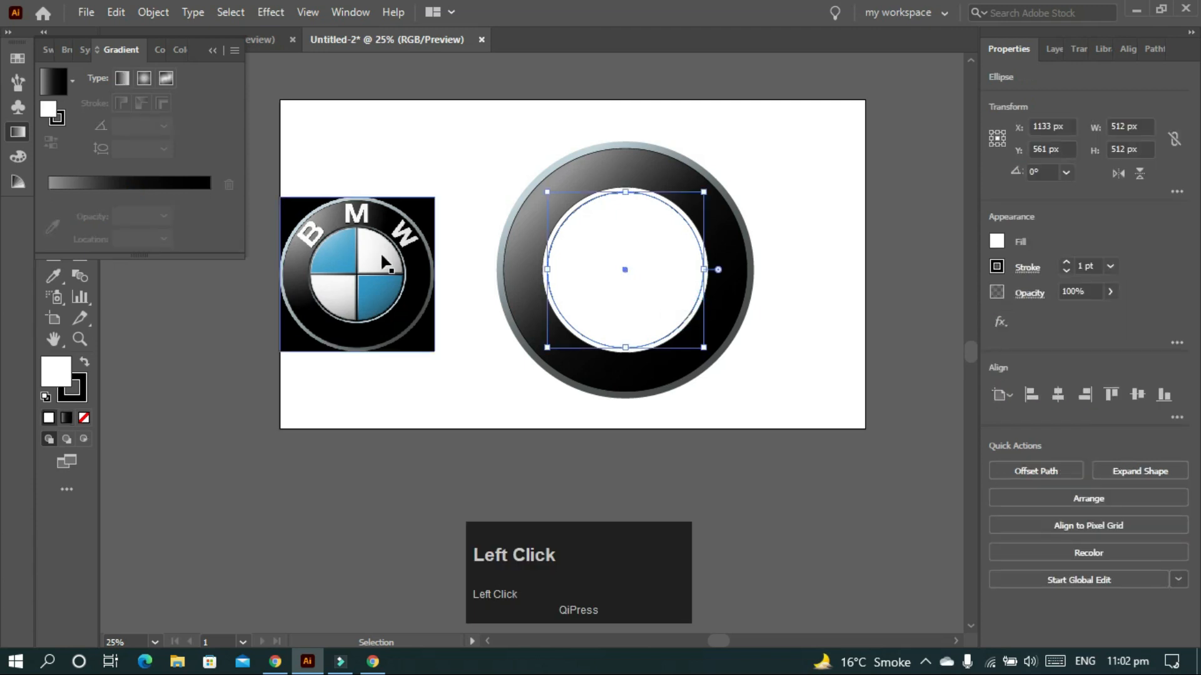
click(113, 186)
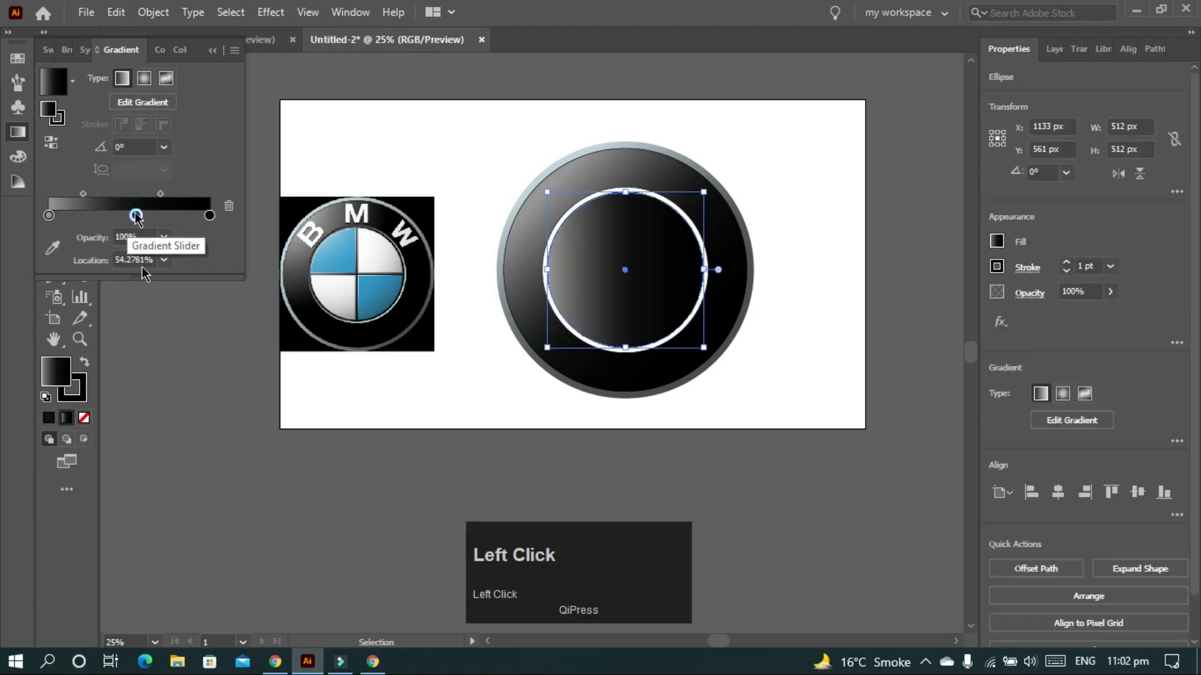
drag(136, 216, 209, 217)
click(49, 216)
click(52, 247)
scroll(402, 292, up, 5)
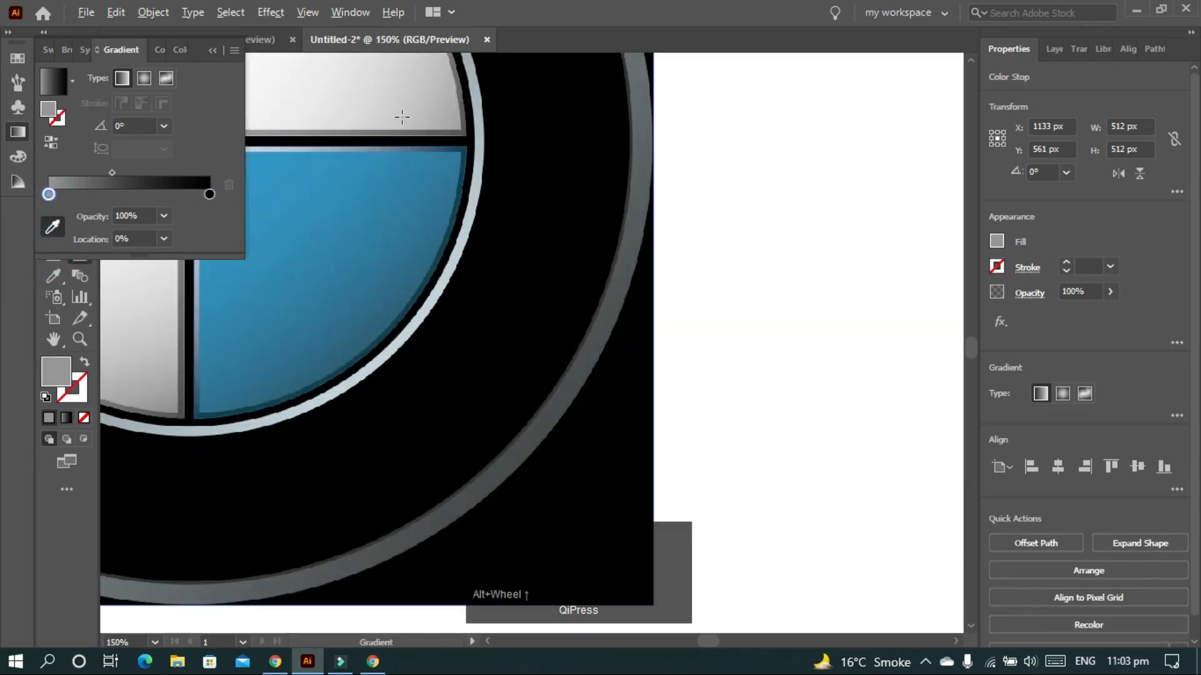
click(52, 227)
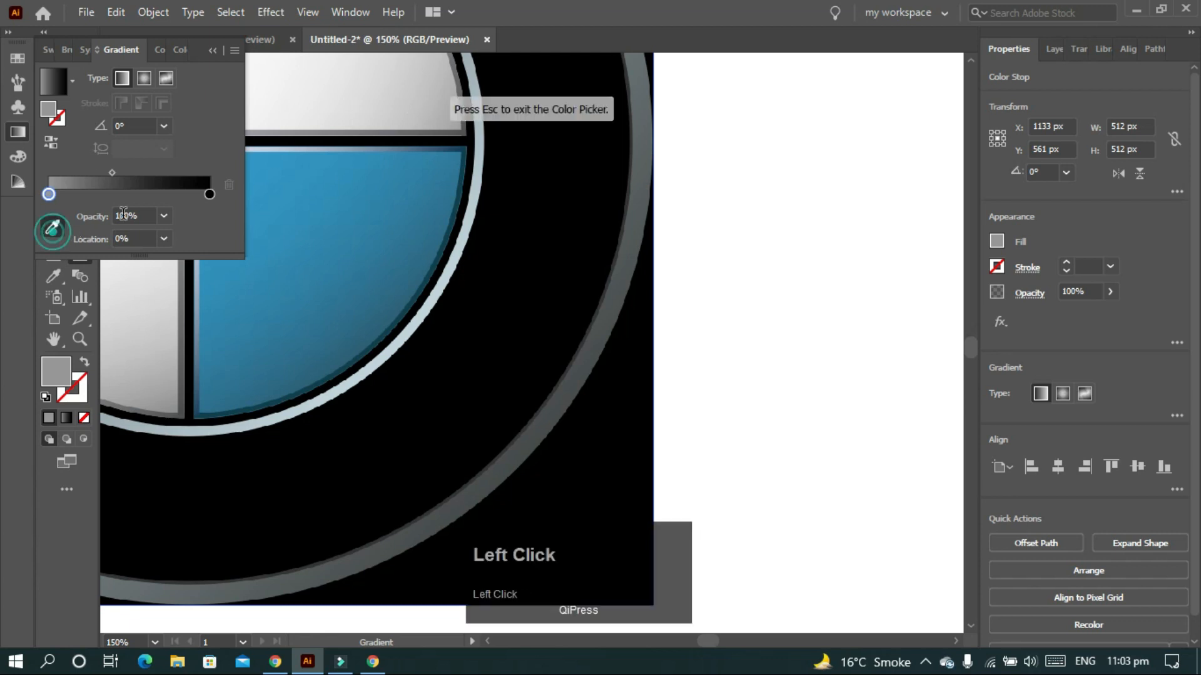
click(435, 109)
alt+scroll(435, 108, down, 4)
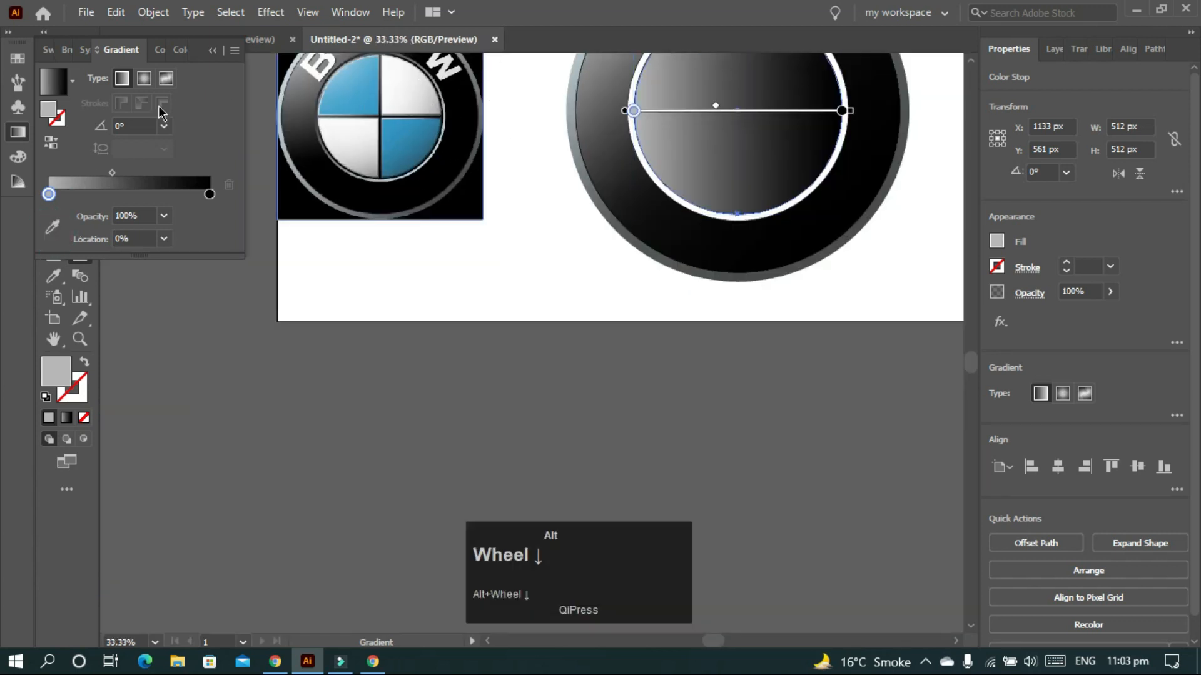
- Sample white from the logo's white quadrant into the right gradient stop
click(210, 195)
alt+scroll(446, 150, up, 3)
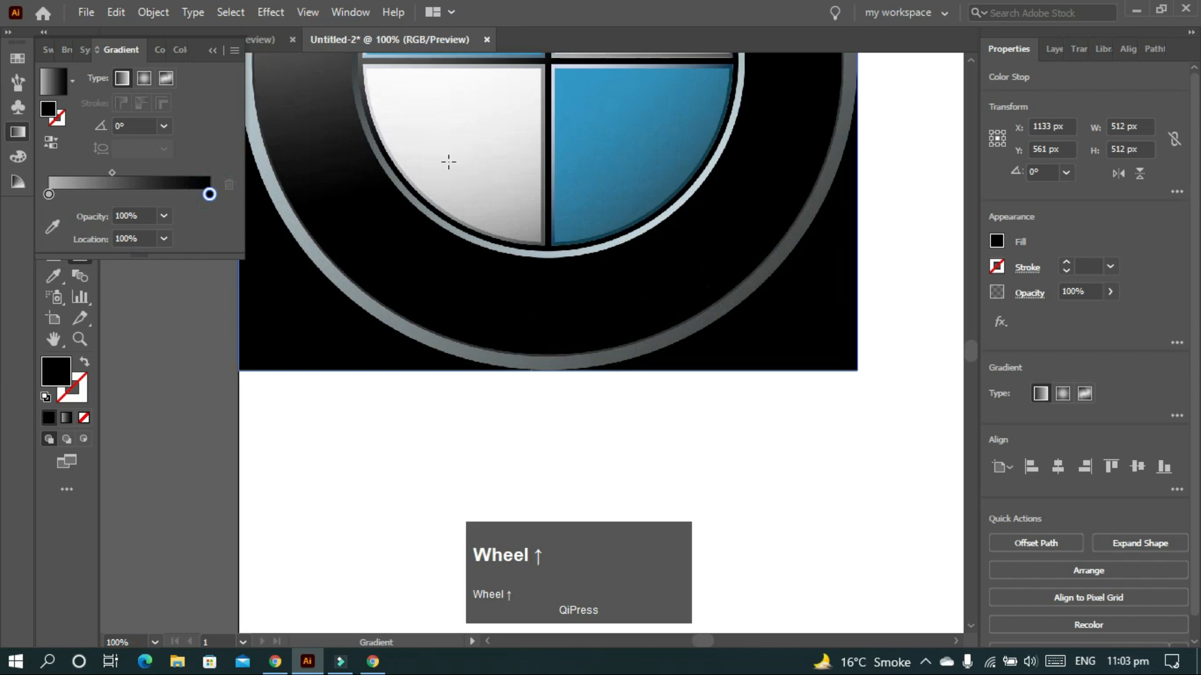
scroll(533, 199, up, 3)
click(52, 226)
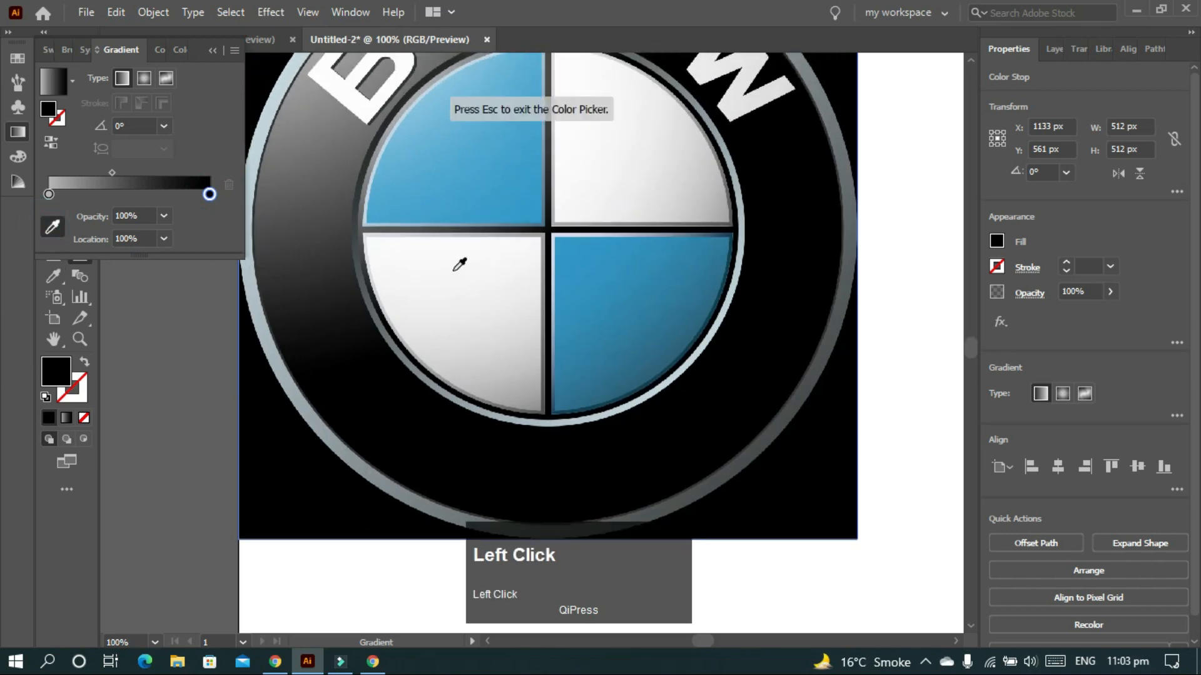
click(394, 245)
alt+scroll(393, 245, down, 4)
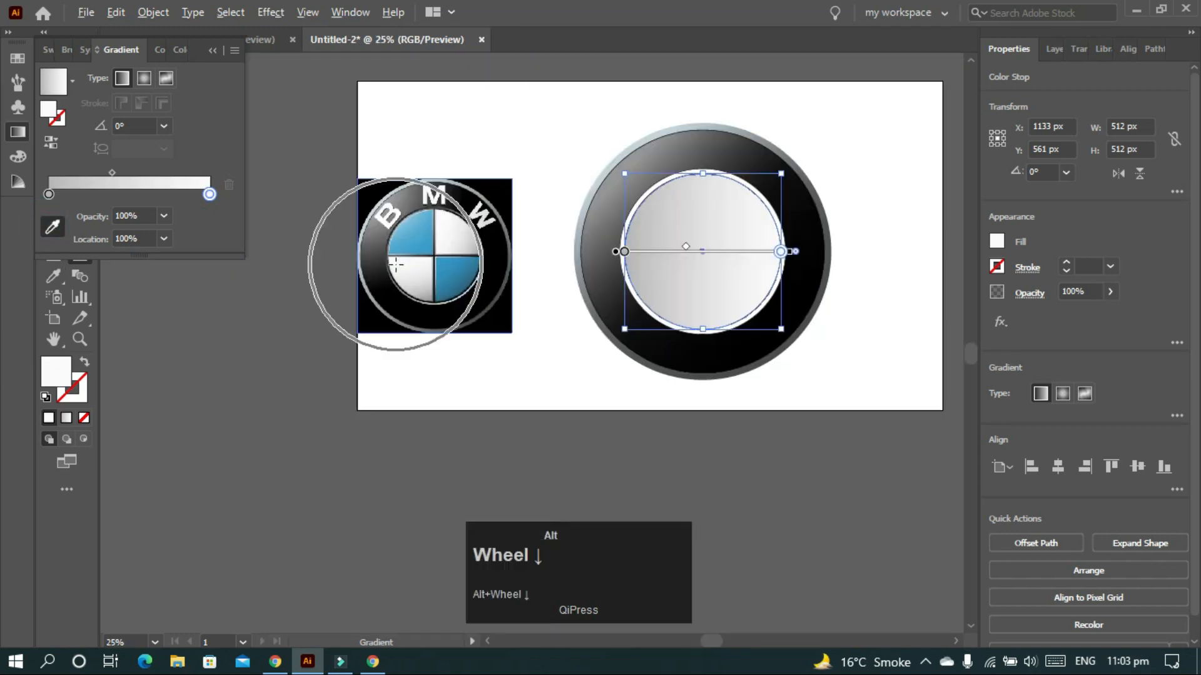
ctrl+scroll(398, 273, right, 2)
- Run the gradient vertically at about 97.9° and add a stop near 25.7%
key(v)
alt+click(622, 244)
key(g)
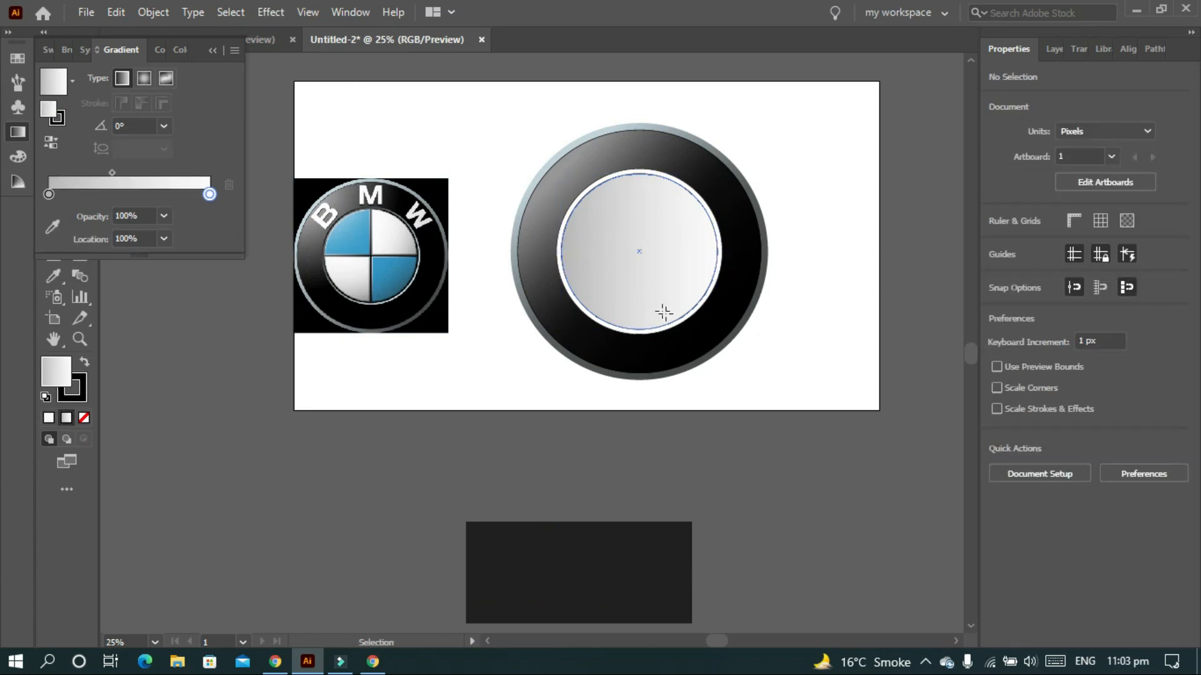
alt+drag(668, 314, 640, 278)
alt+drag(599, 194, 601, 191)
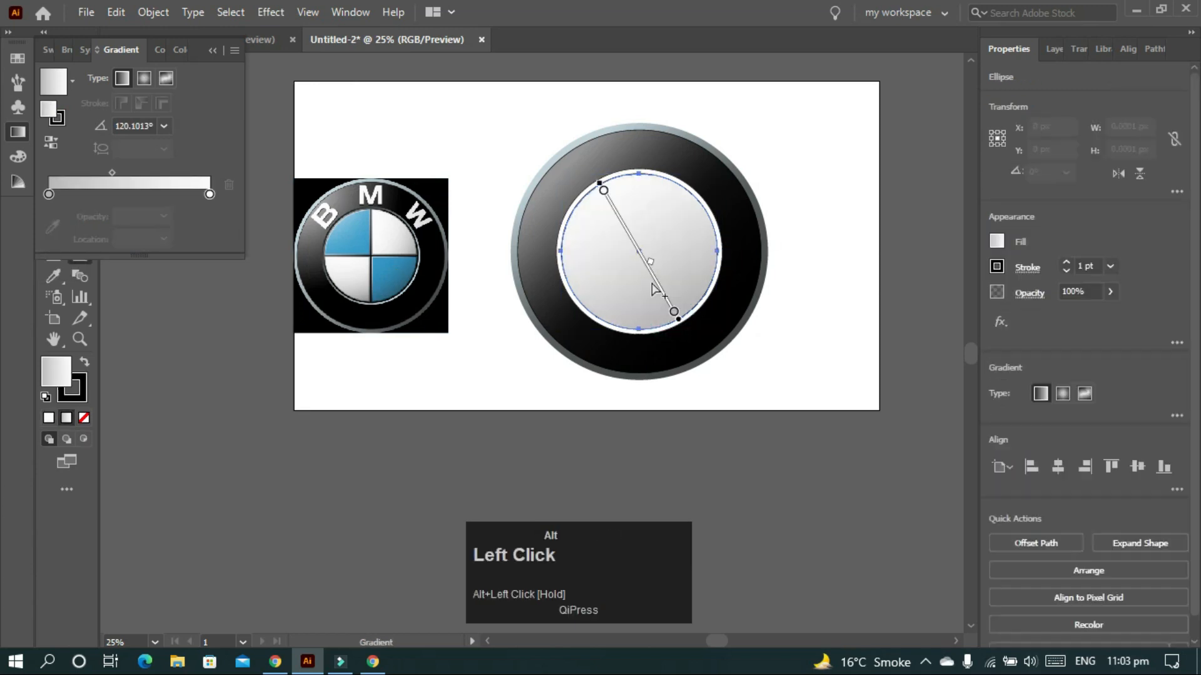
alt+drag(644, 323, 626, 187)
alt+drag(646, 266, 646, 265)
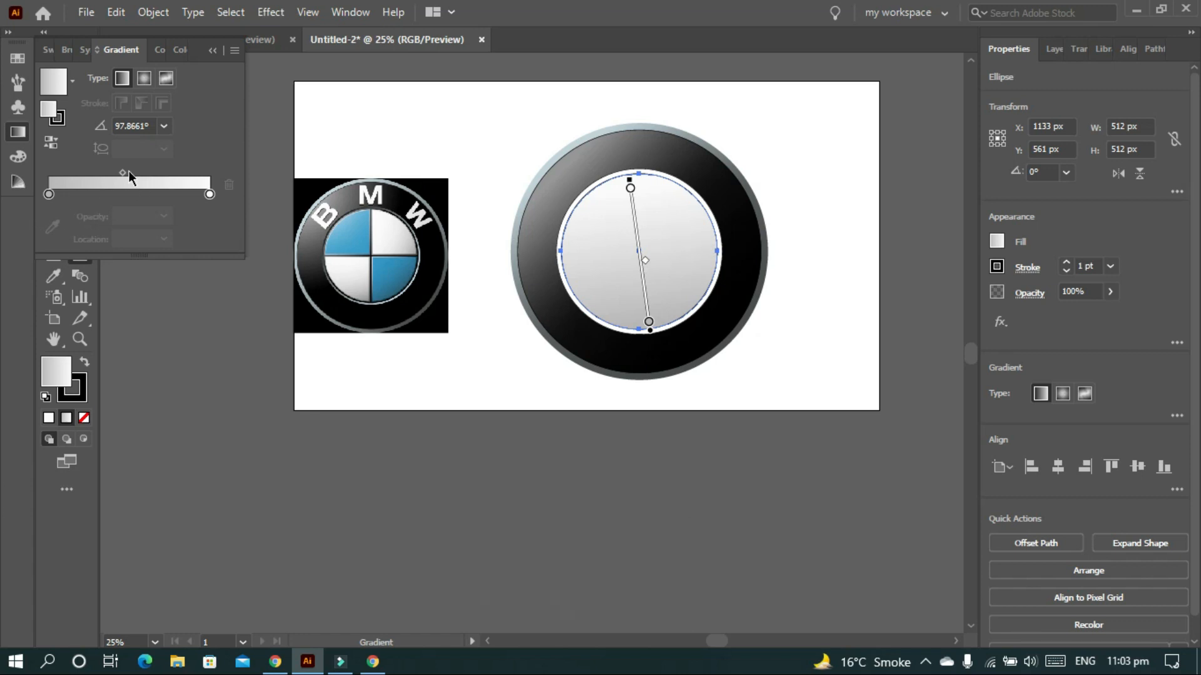
mouse_move(123, 172)
mouse_down()
mouse_move(133, 171)
mouse_move(121, 169)
mouse_move(111, 206)
mouse_move(144, 171)
mouse_move(130, 166)
mouse_up()
click(98, 200)
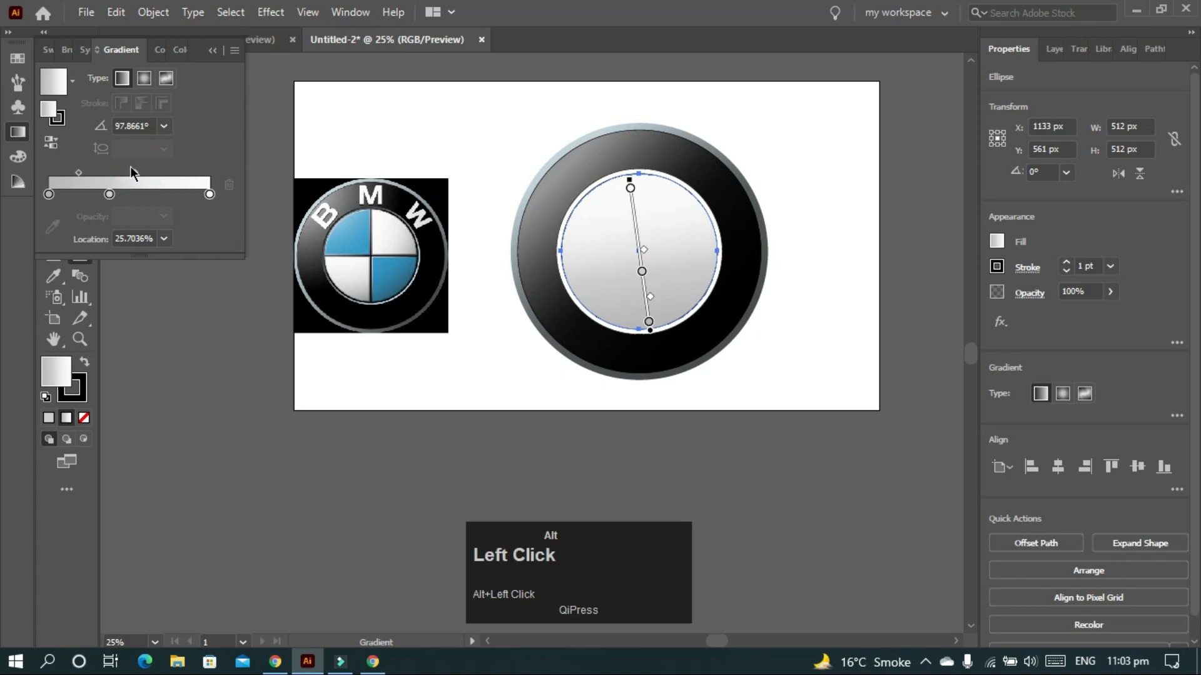
- Give the 544 px circle a two-stop gradient fill, removing the middle stop
key(v)
click(885, 273)
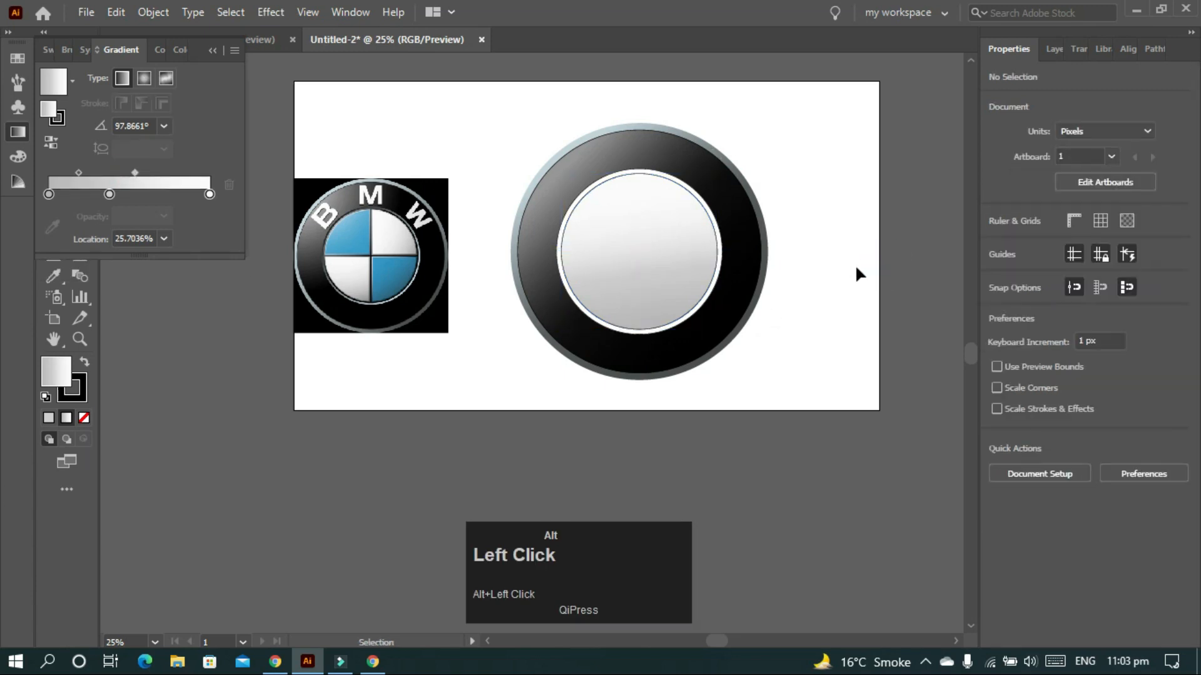
scroll(394, 303, up, 2)
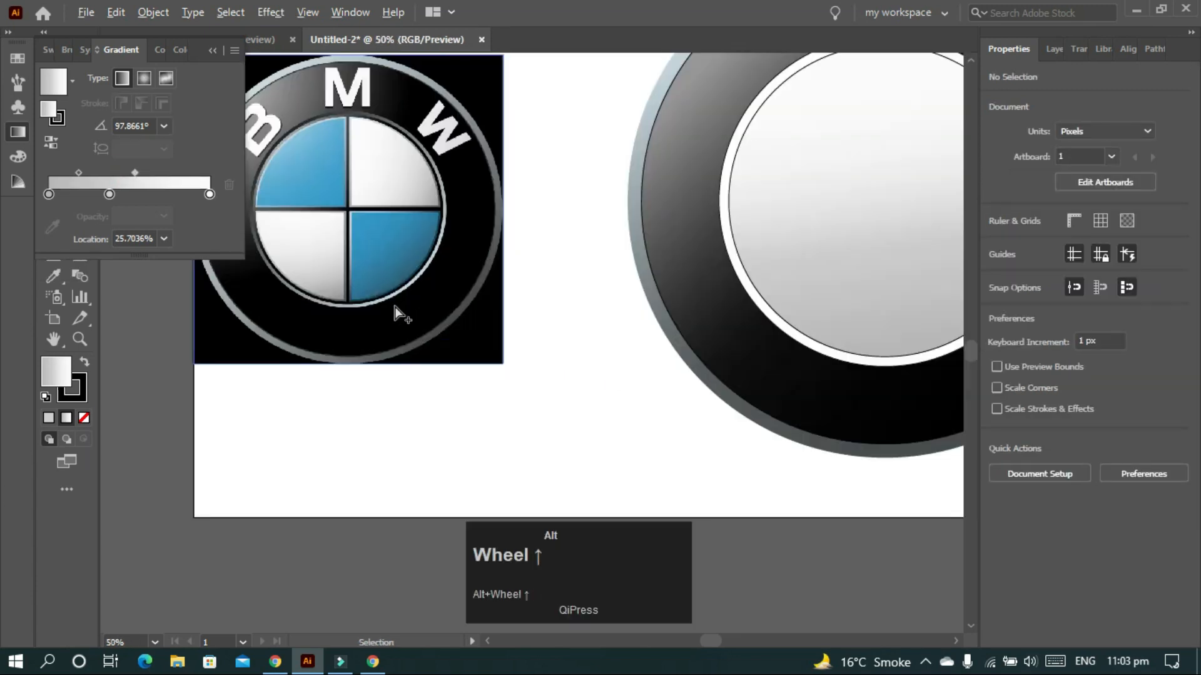
click(884, 368)
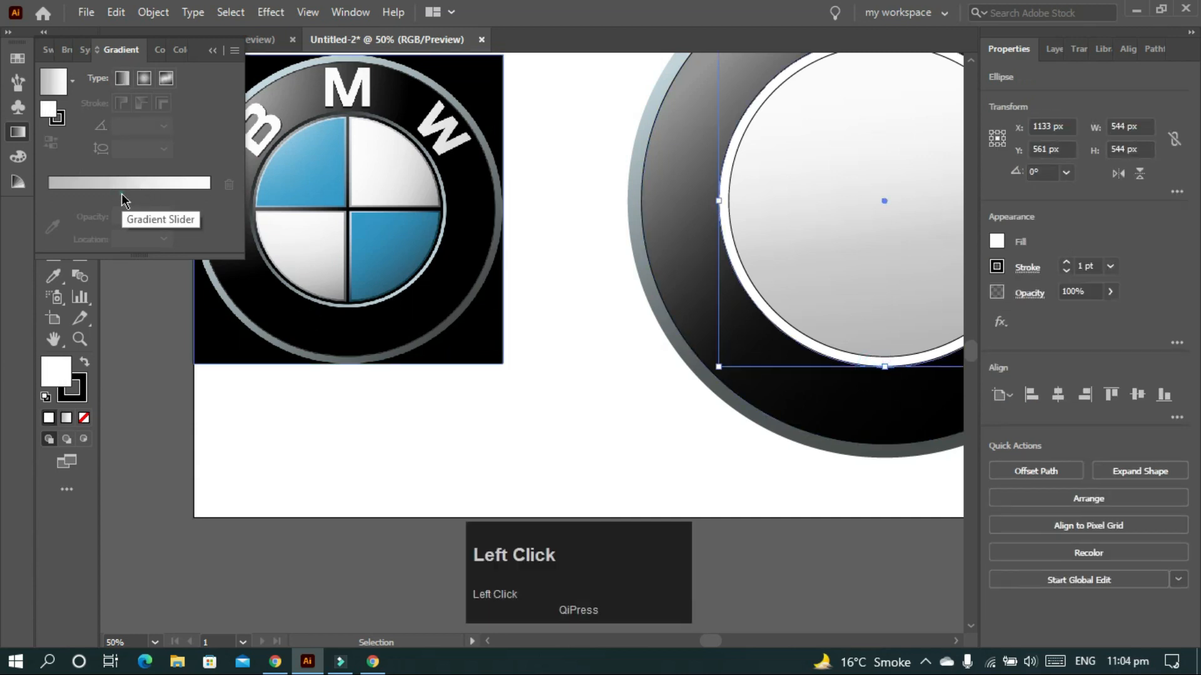
click(119, 186)
drag(109, 215, 116, 250)
- Sample pale silver from the logo's rim into the left gradient stop
click(49, 215)
click(54, 248)
scroll(450, 275, up, 1)
alt+scroll(437, 272, up, 4)
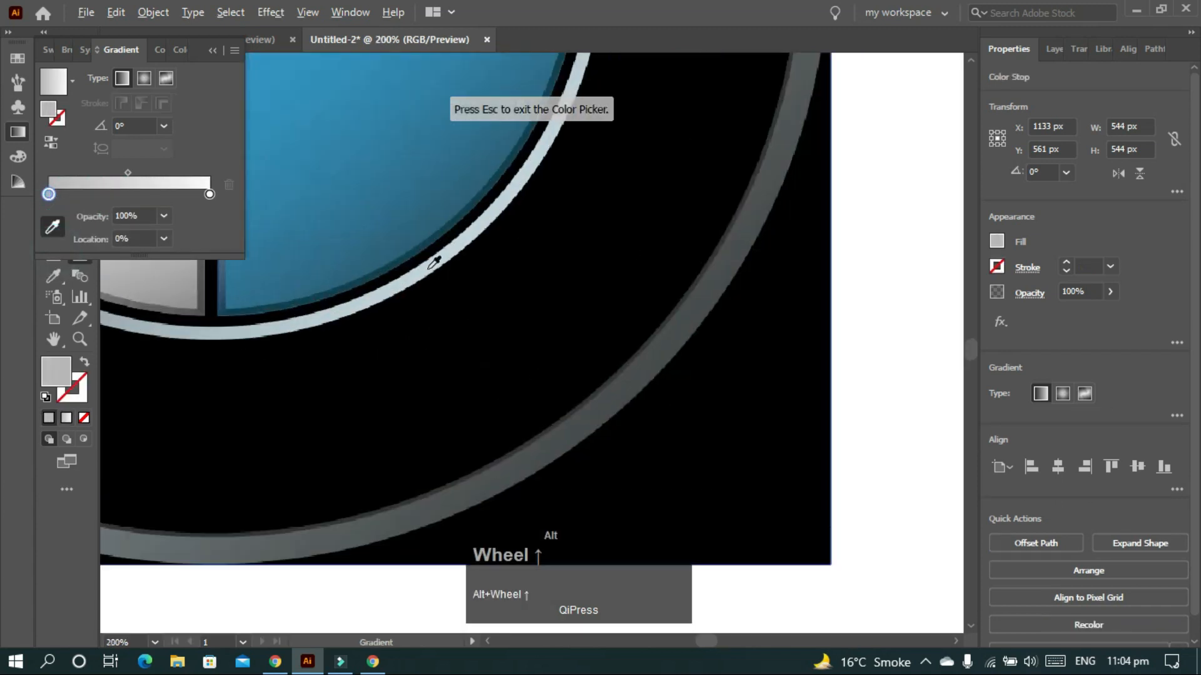
click(52, 227)
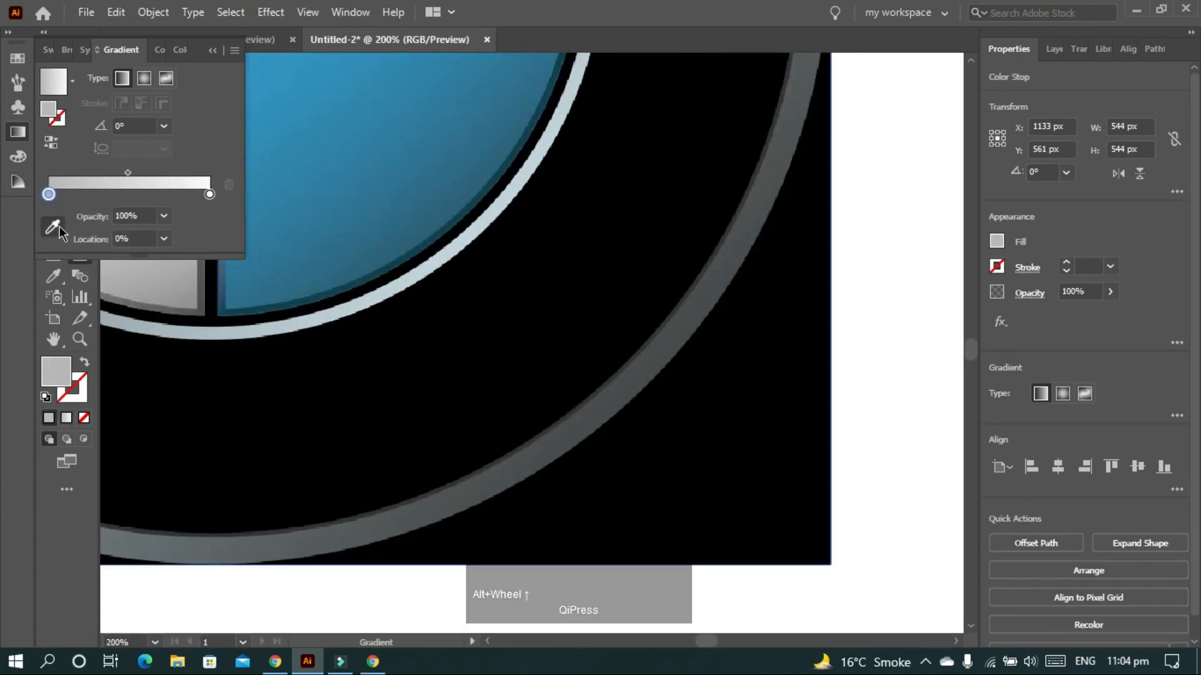
click(431, 261)
alt+scroll(432, 261, down, 4)
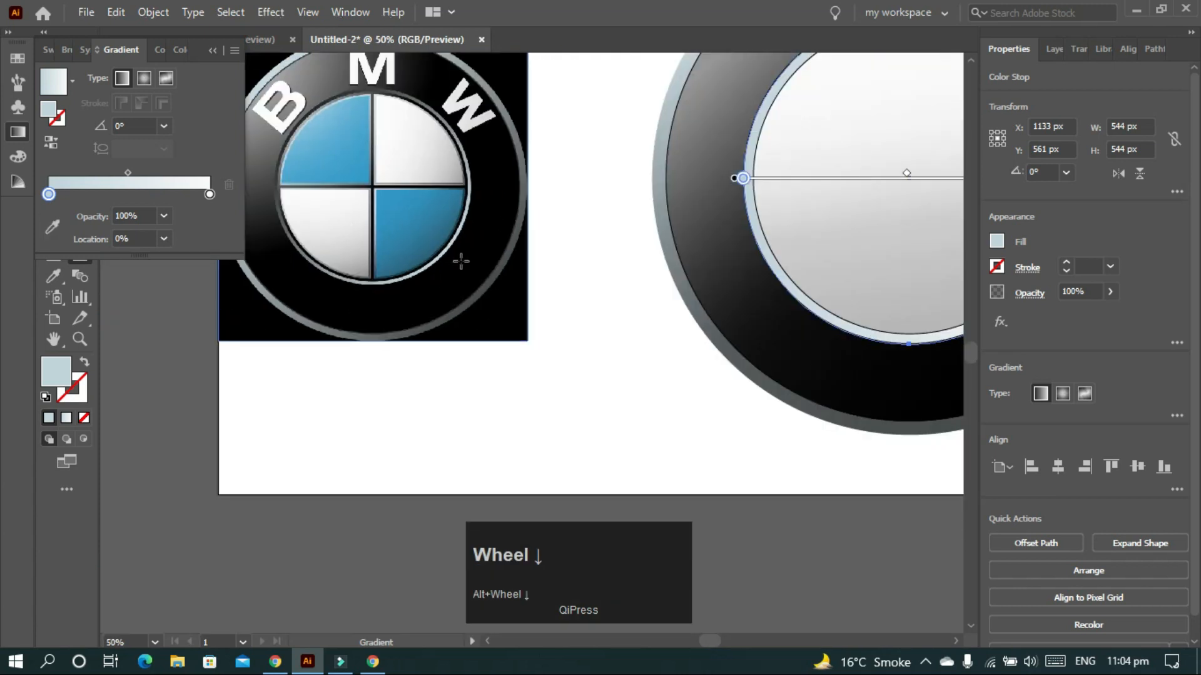
- Sample grey from the logo's ring edge into the right gradient stop
click(209, 194)
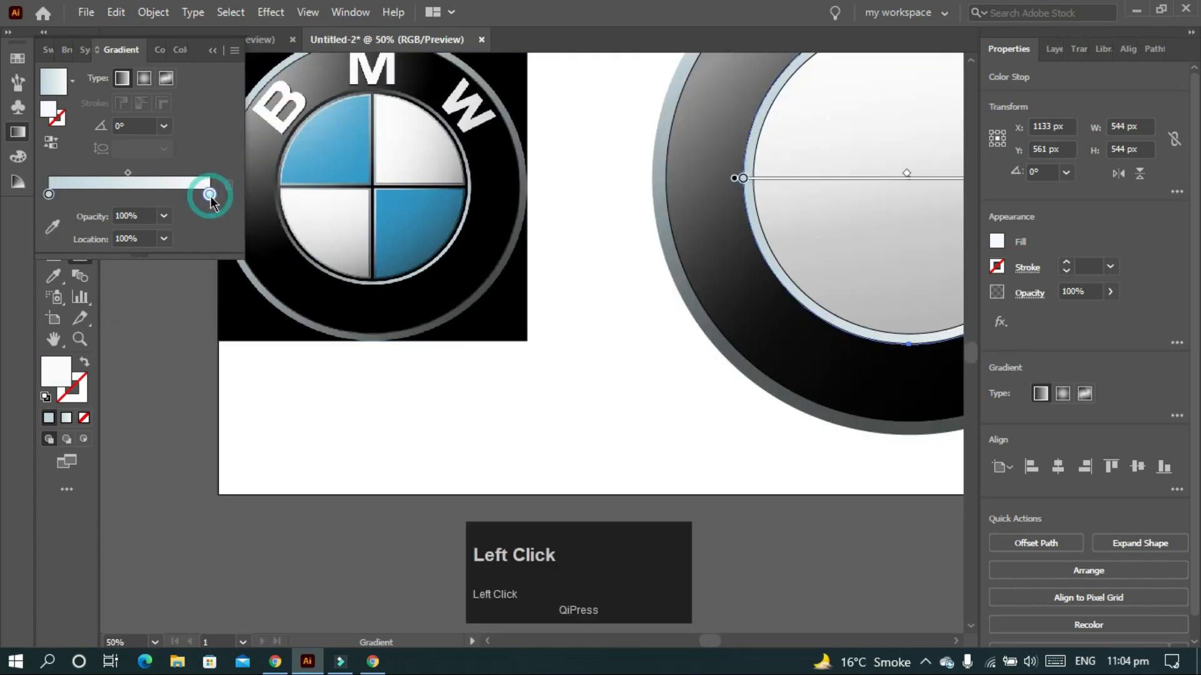
click(48, 227)
alt+scroll(270, 132, up, 3)
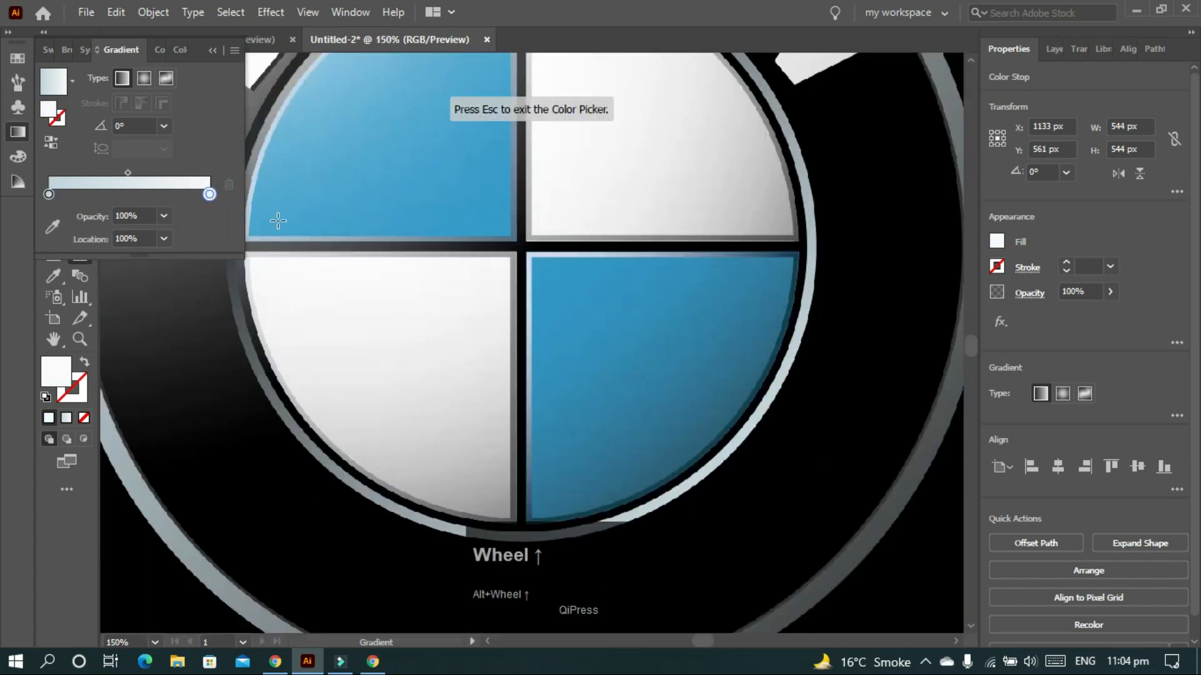
ctrl+scroll(277, 220, up, 3)
click(209, 194)
click(53, 229)
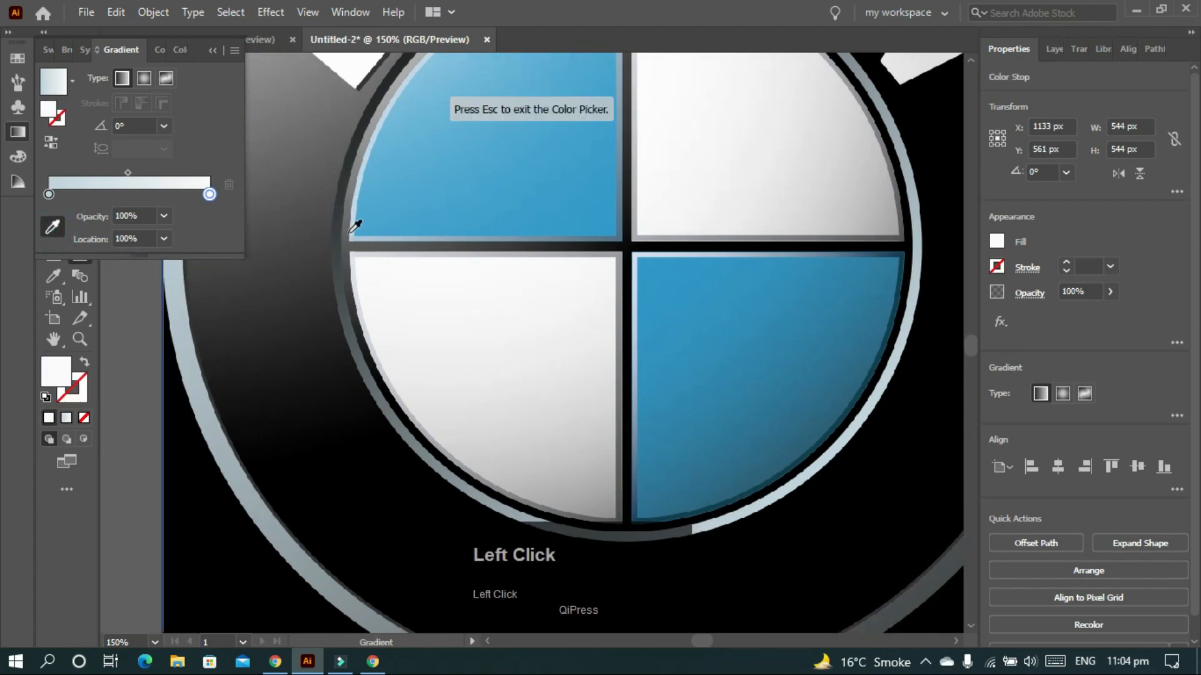
click(347, 215)
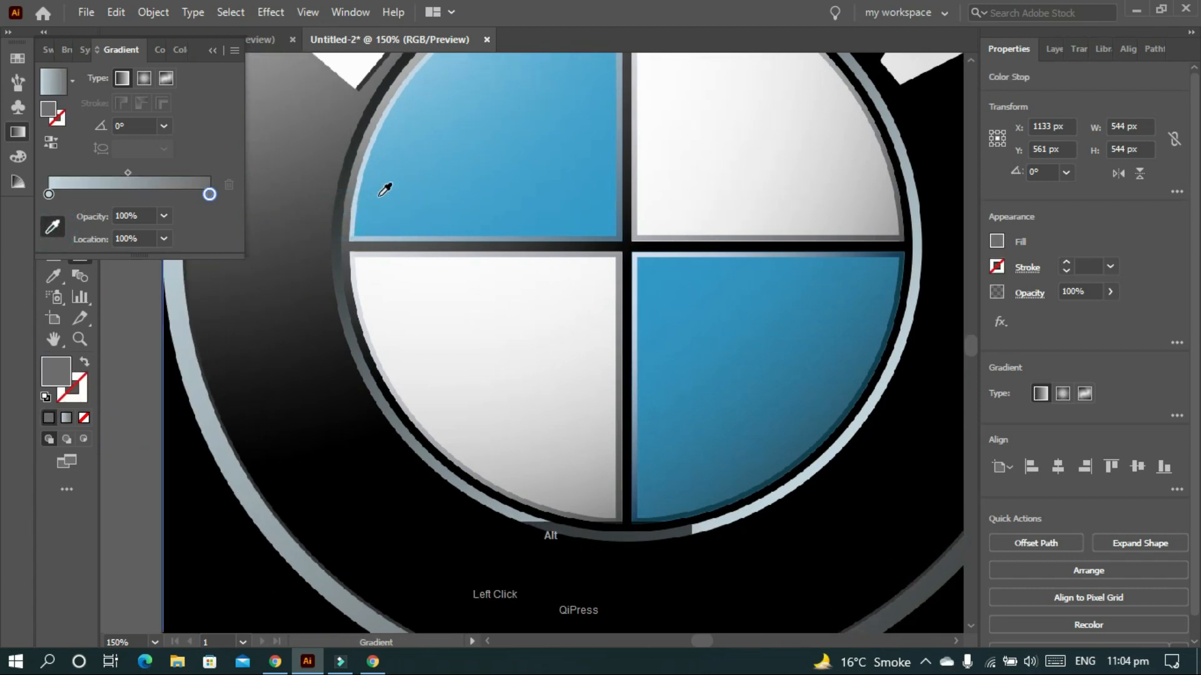
scroll(385, 190, down, 3)
key(ctrl)
scroll(379, 196, down, 5)
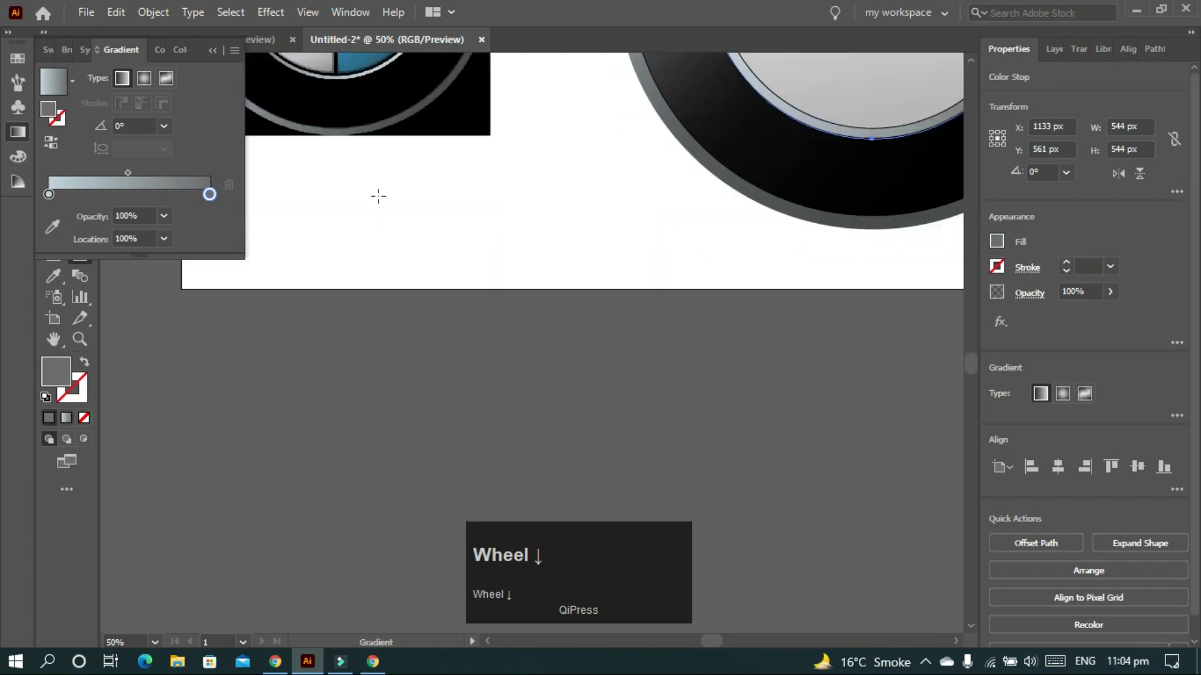
scroll(379, 196, up, 4)
- Reselect the 544 px inner circle to edit its silver gradient
key(v)
scroll(813, 182, right, 3)
scroll(817, 187, up, 3)
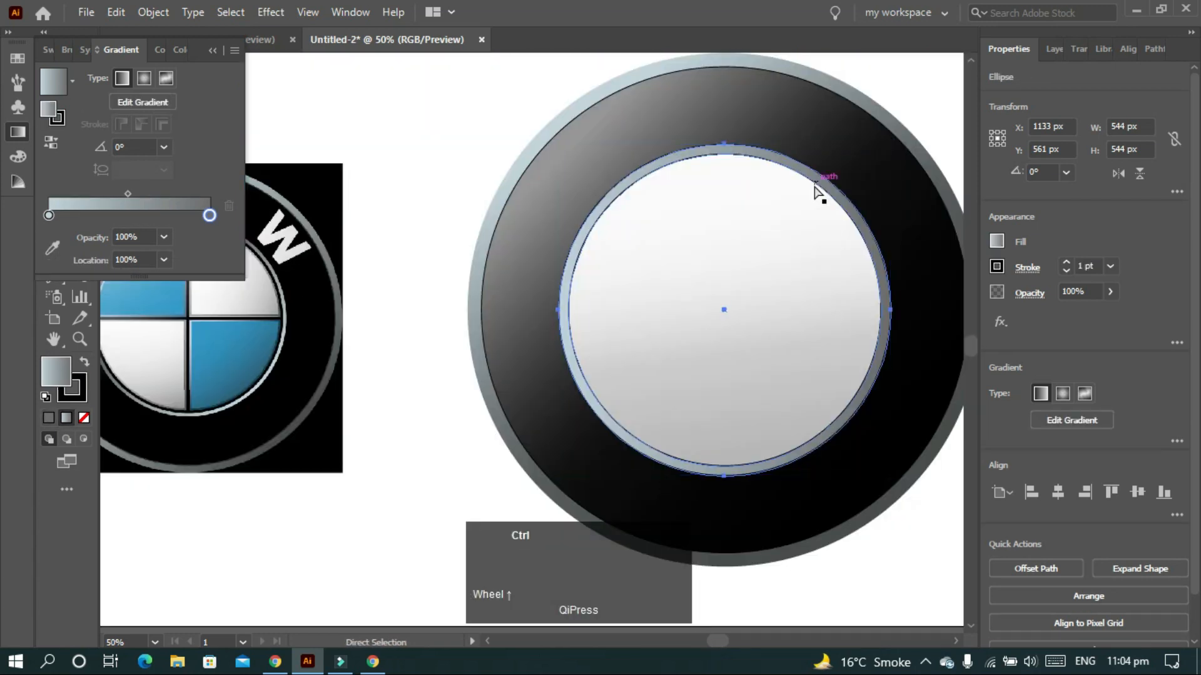
scroll(816, 188, right, 2)
scroll(816, 188, down, 2)
scroll(862, 256, up, 2)
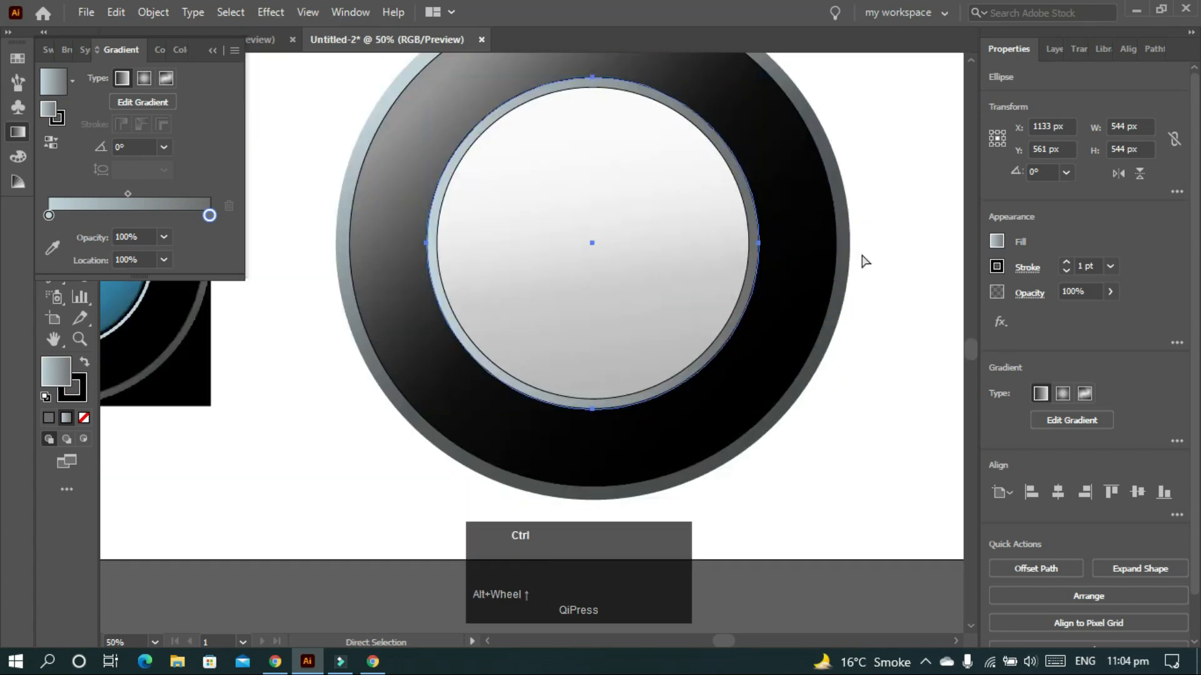
scroll(864, 250, up, 2)
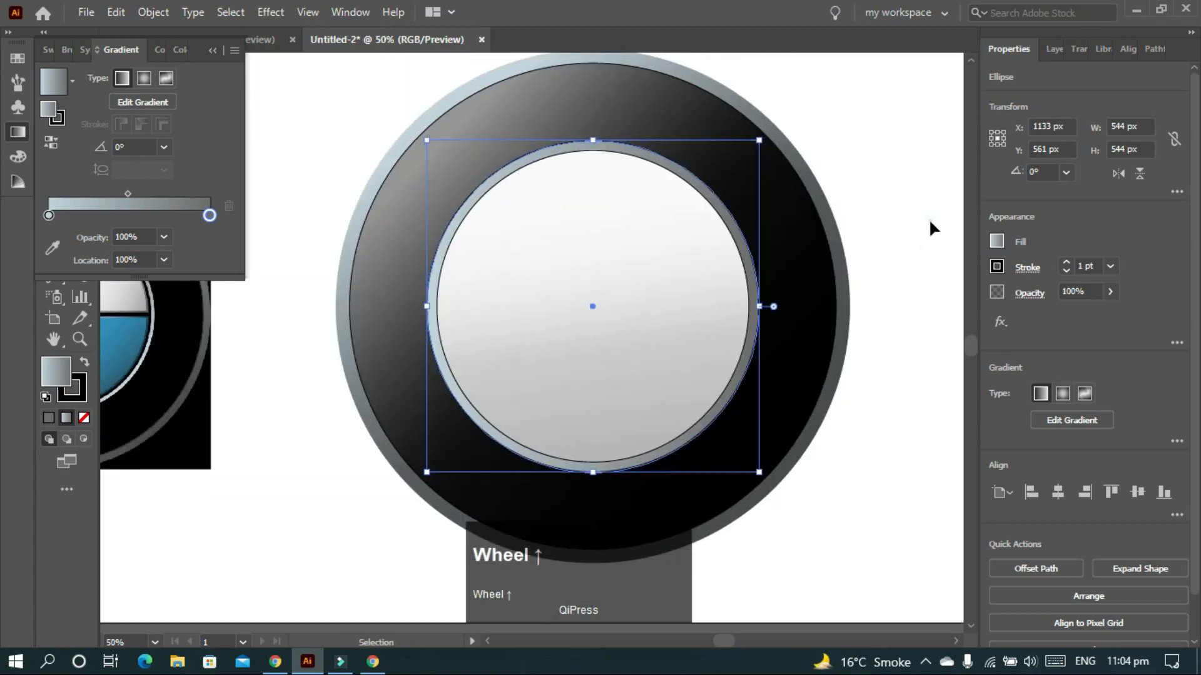
click(919, 231)
click(651, 324)
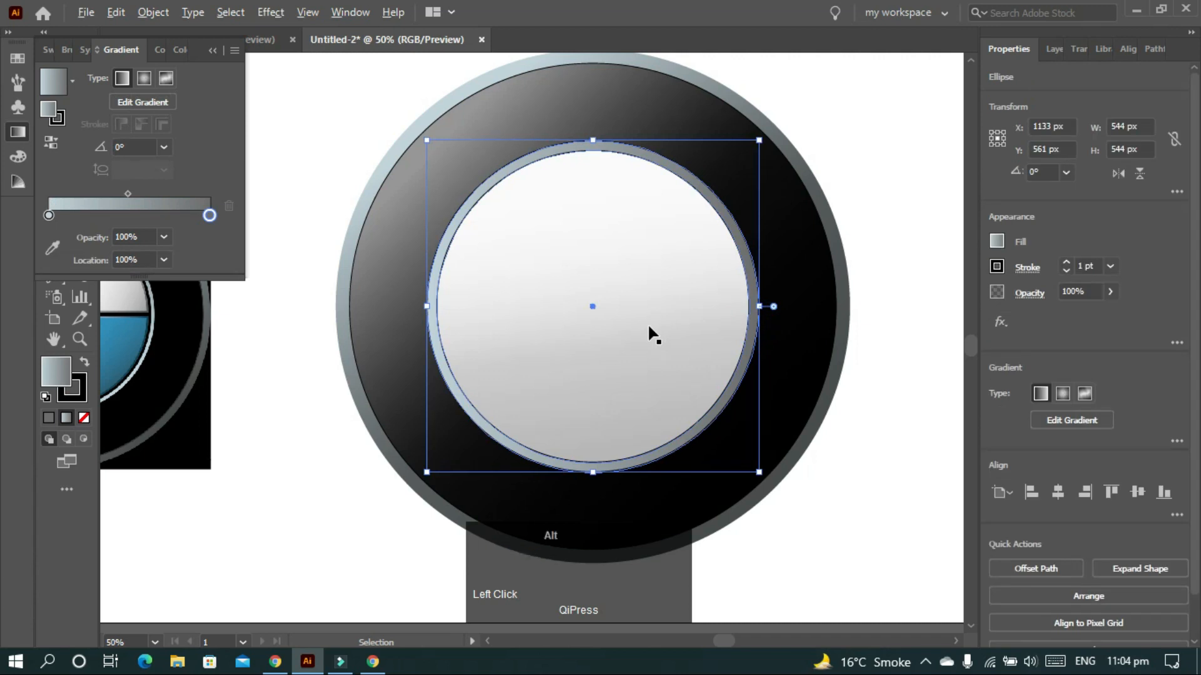
- Add a gradient stop near 12.8%, adjusting its RGB red and blue values slightly
scroll(649, 330, down, 1)
scroll(645, 331, left, 2)
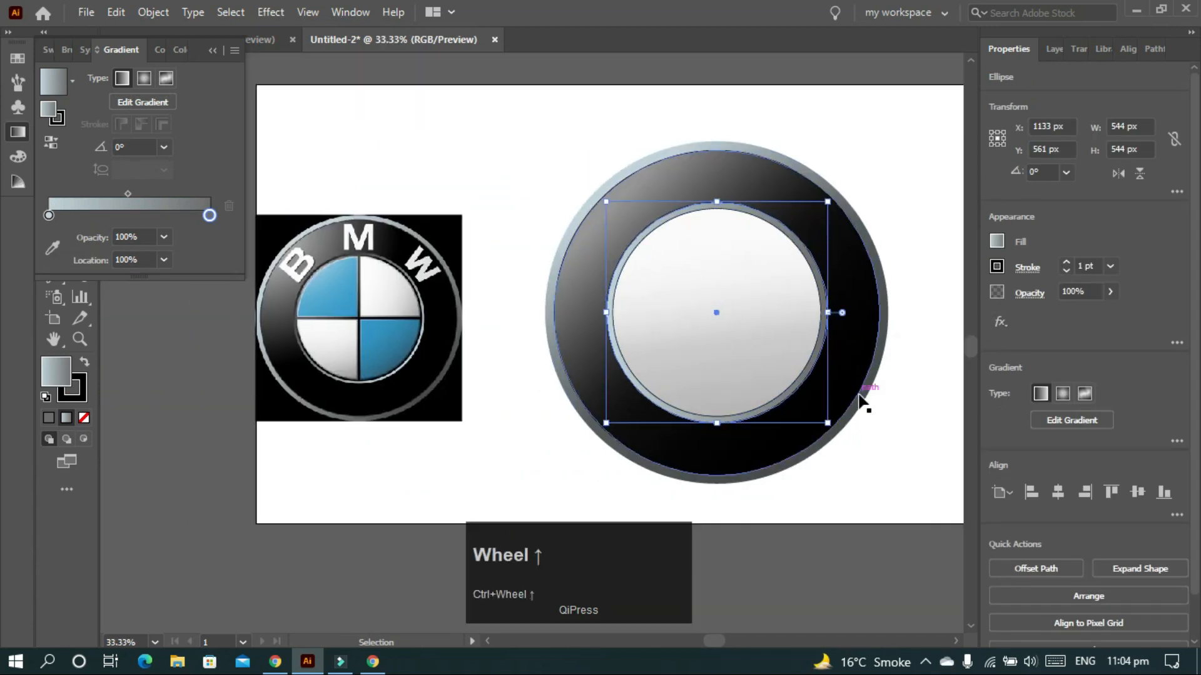
click(60, 215)
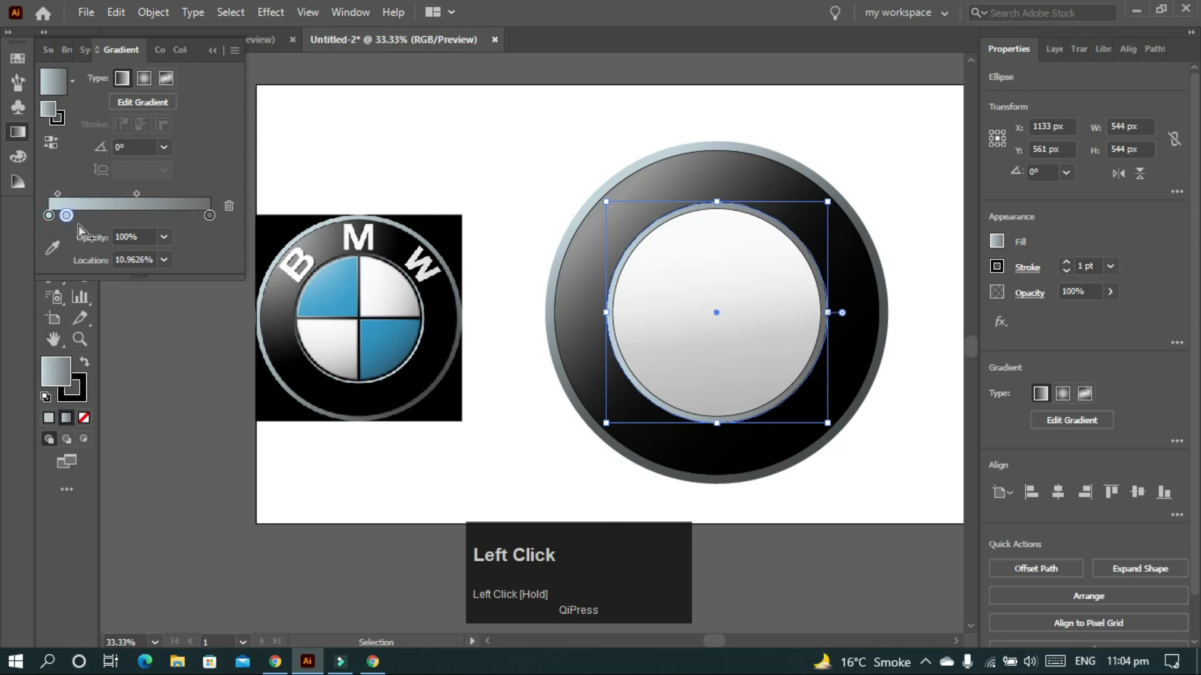
double_click(67, 216)
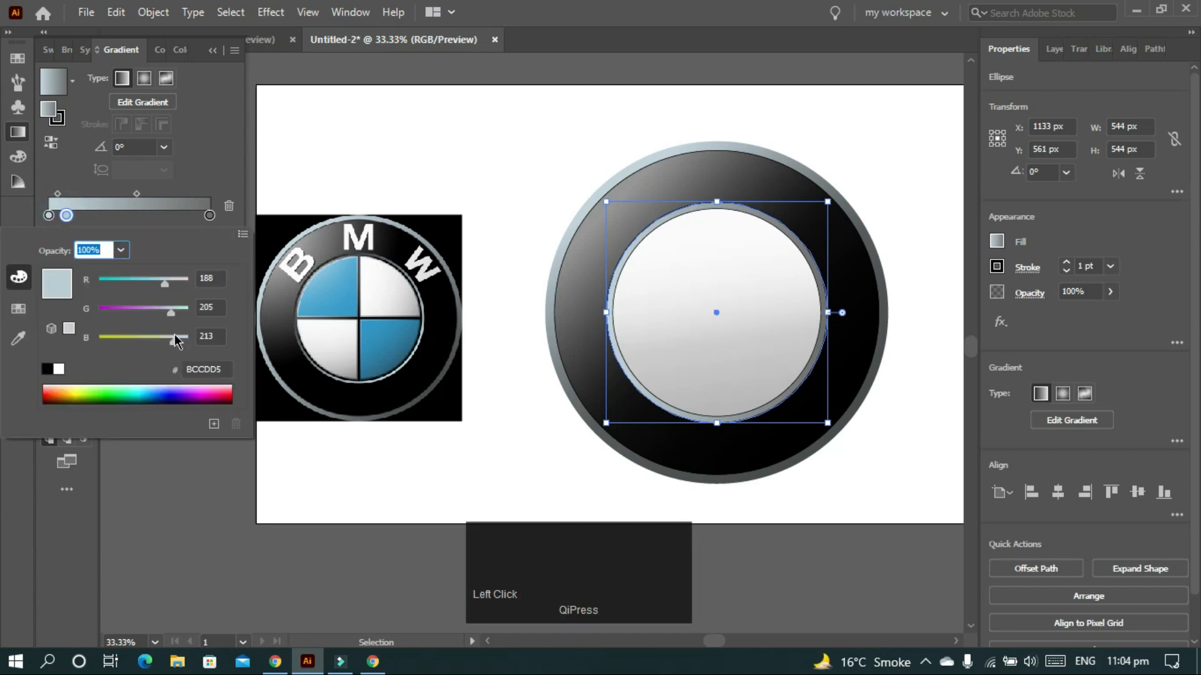
drag(180, 341, 176, 349)
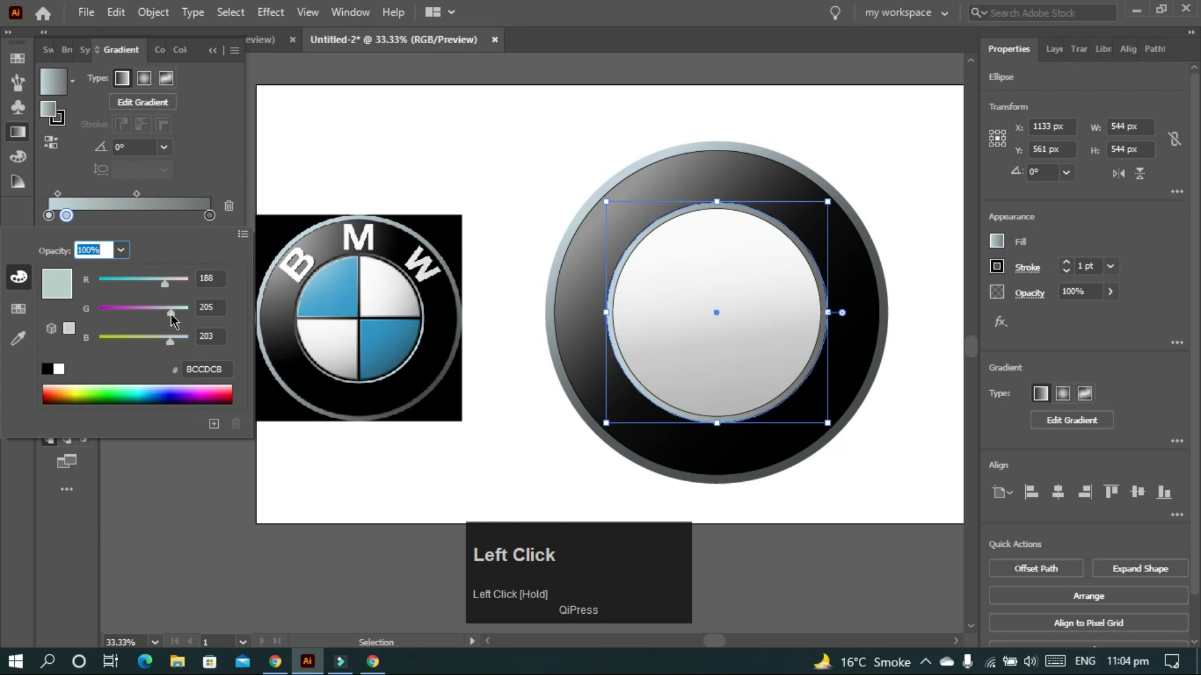
drag(165, 284, 173, 358)
click(191, 152)
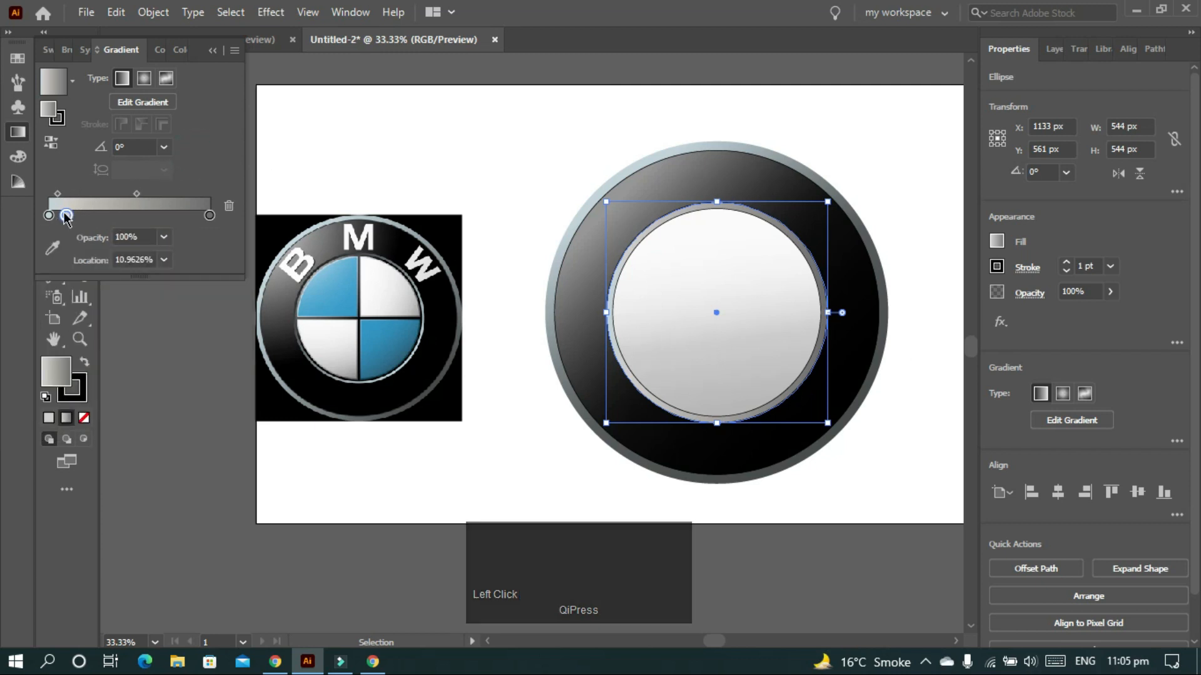
mouse_move(66, 215)
mouse_down()
mouse_move(85, 218)
mouse_move(69, 216)
mouse_up()
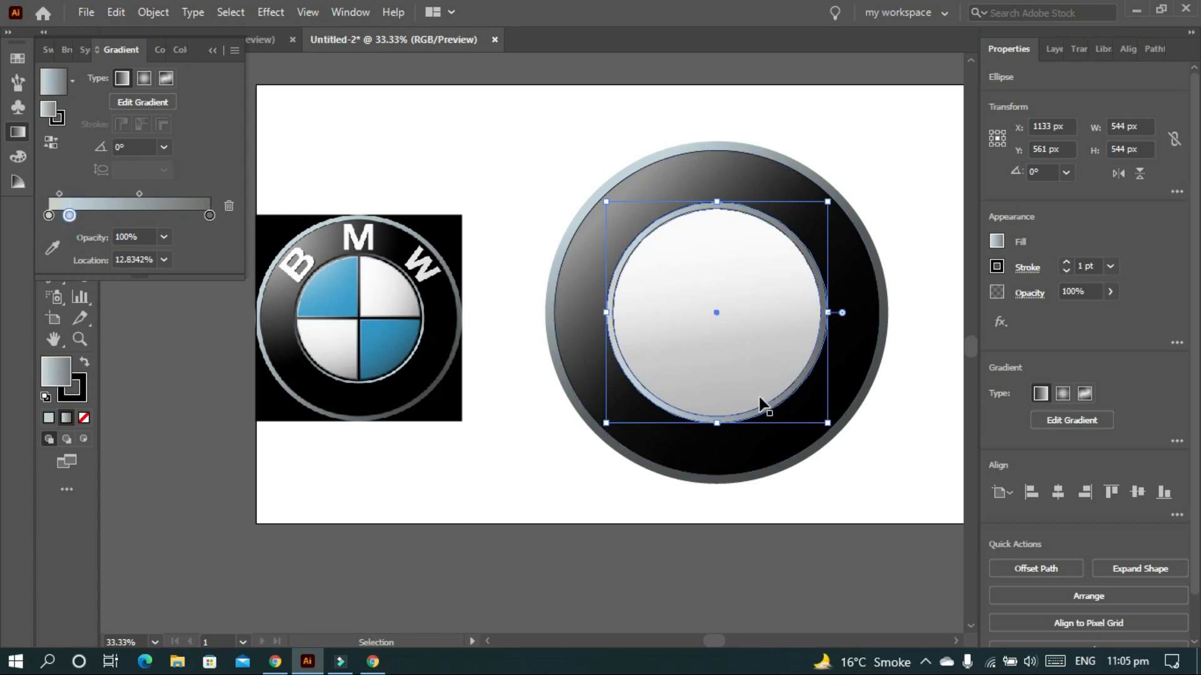
- Drag the silver gradient diagonally across the inner circle at about 126°, then deselect
key(g)
drag(780, 399, 658, 236)
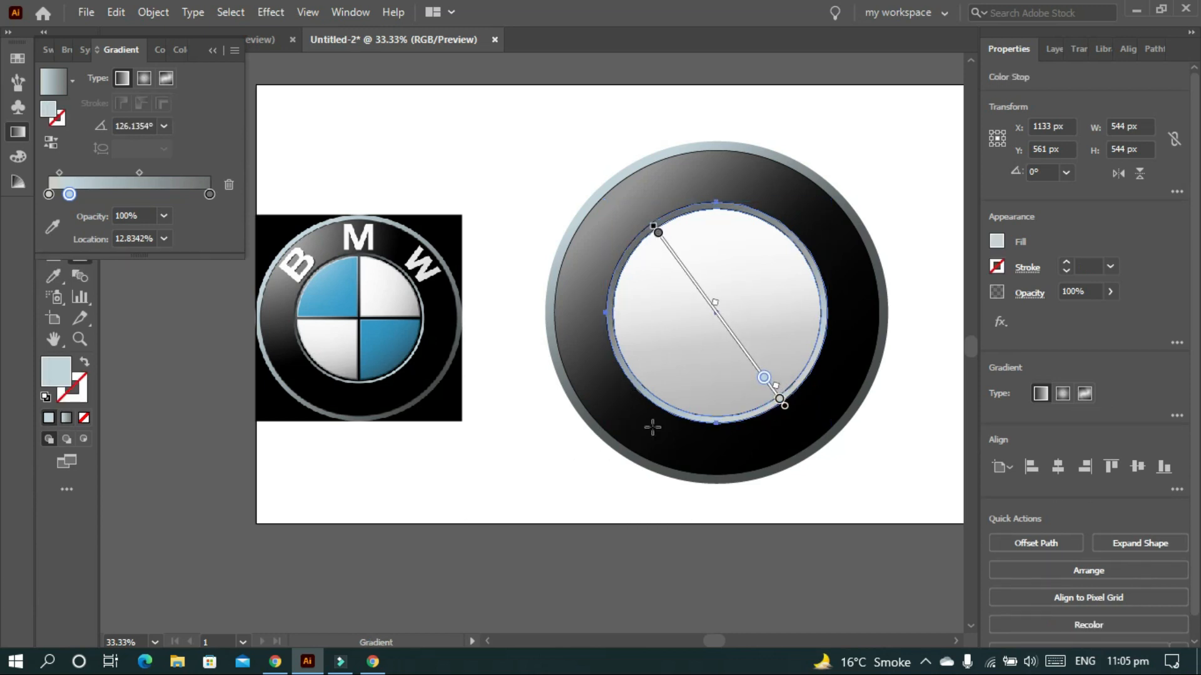
drag(715, 306, 719, 311)
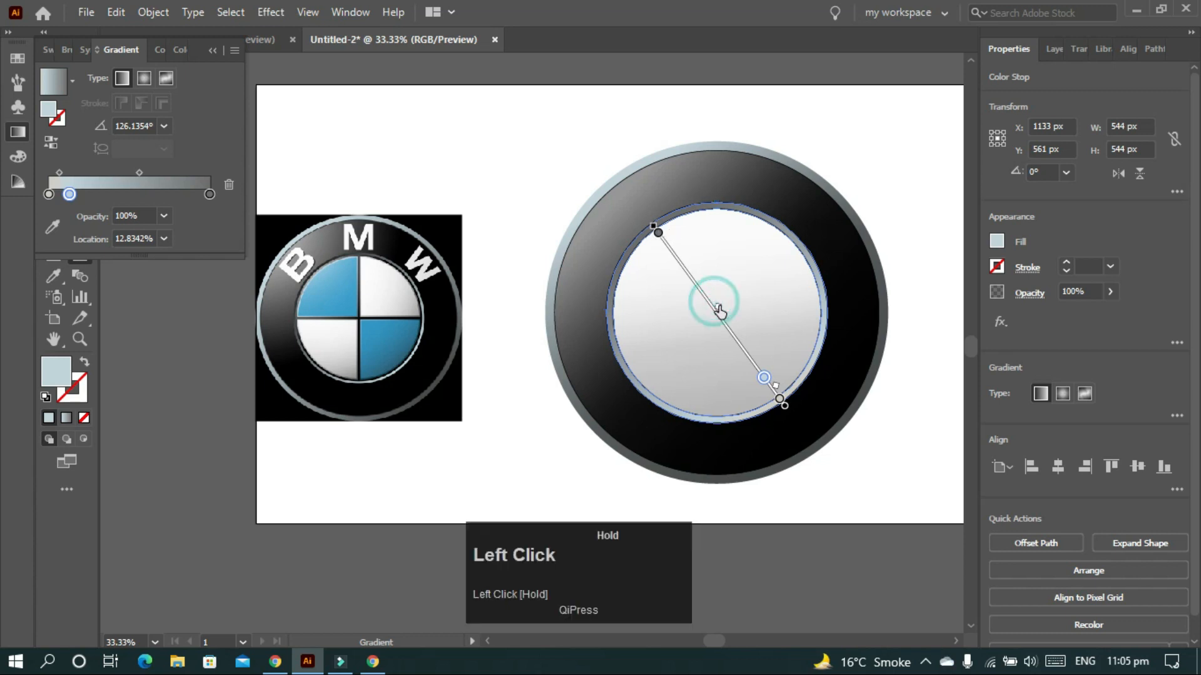
key(v)
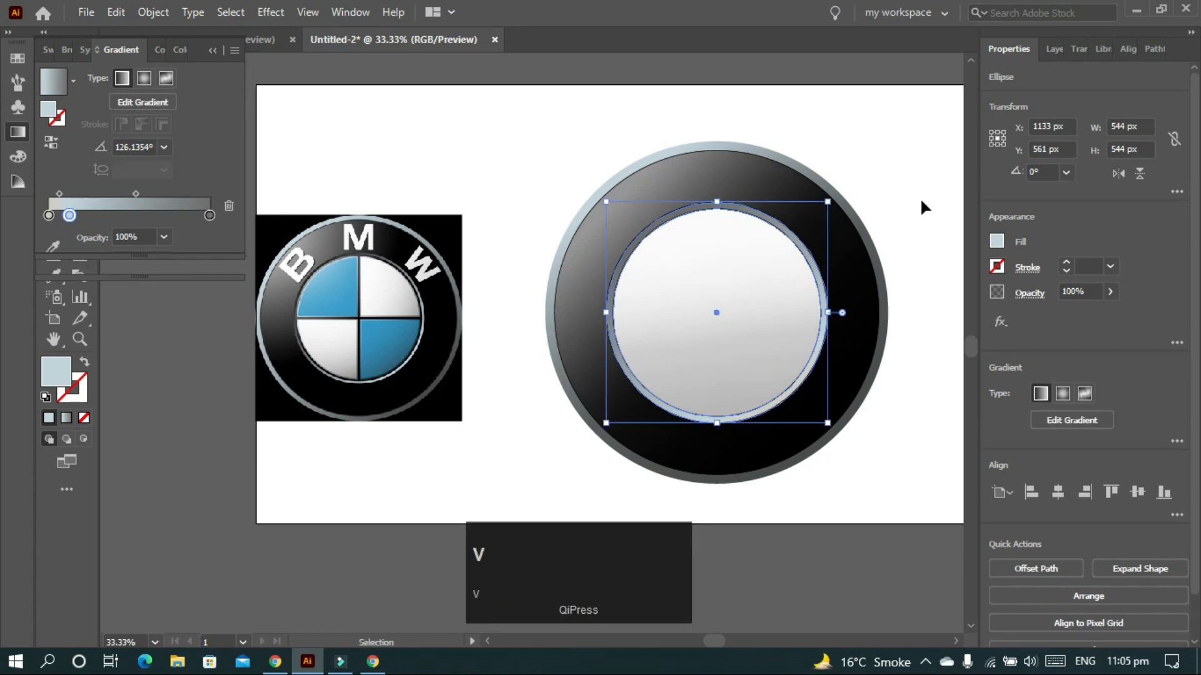
click(889, 226)
- Show rulers and place horizontal and vertical guides through the ring's centre
scroll(770, 362, right, 3)
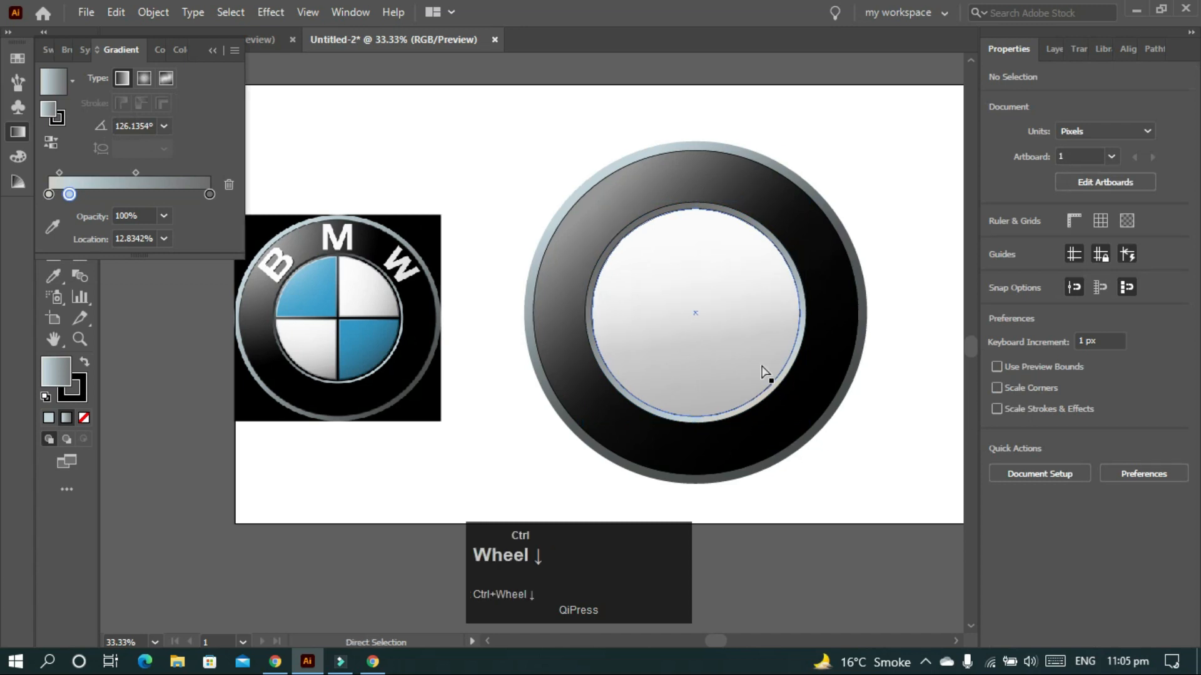
click(876, 278)
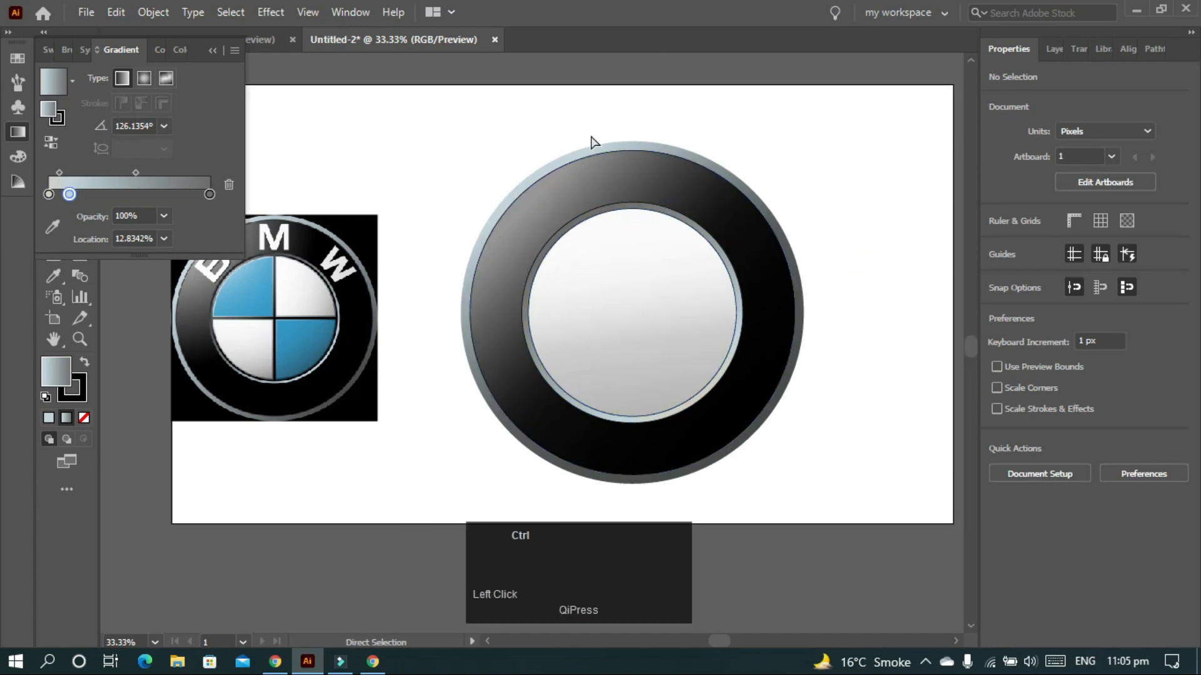
key(ctrl+r)
drag(665, 58, 628, 313)
drag(108, 354, 633, 310)
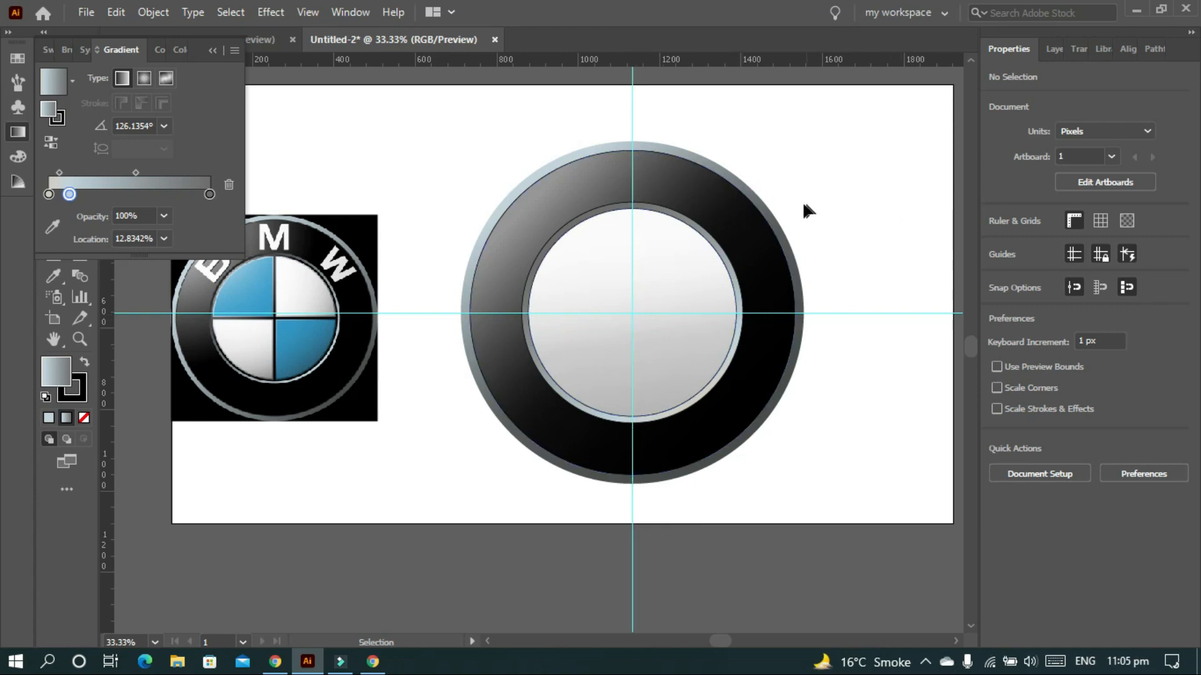
- Draw a vertical and a horizontal 512 px line across the inner circle with the Pen tool
key(p)
click(631, 209)
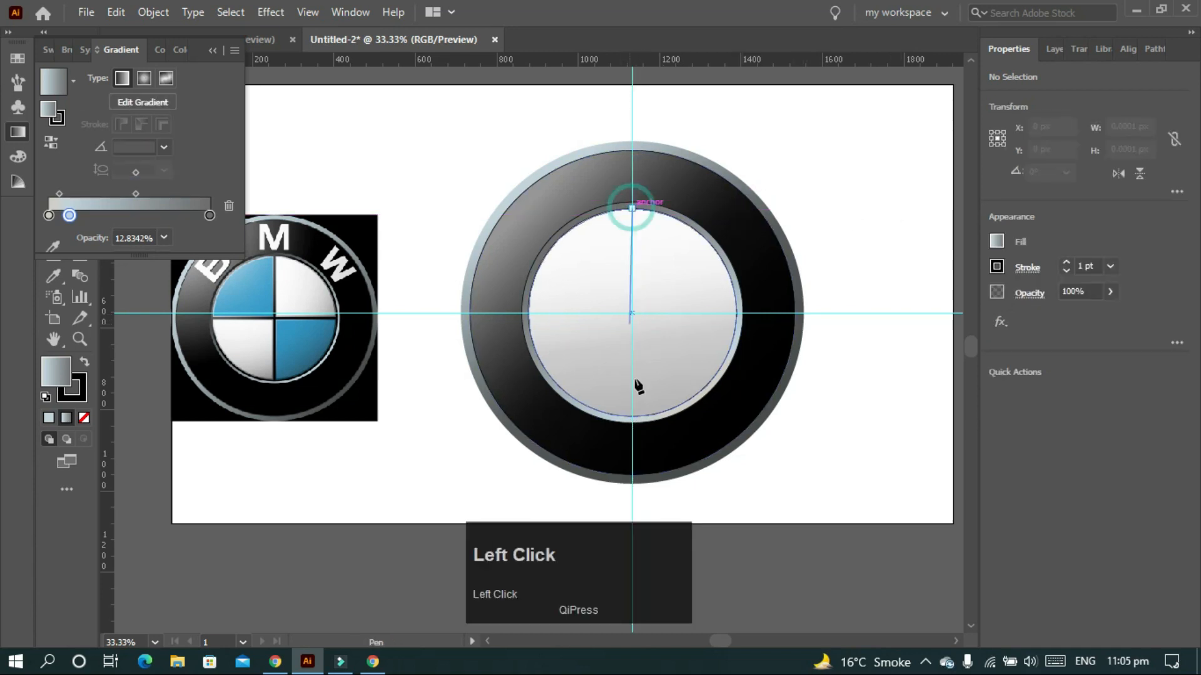
click(632, 416)
key(Escape)
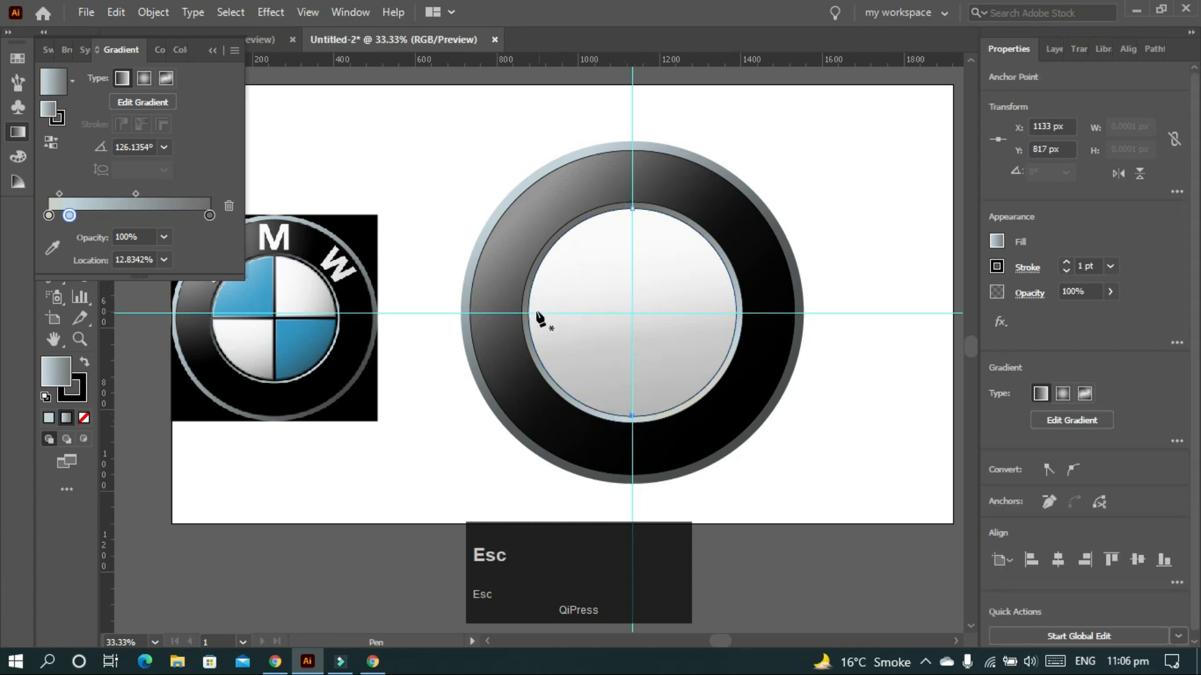
click(528, 312)
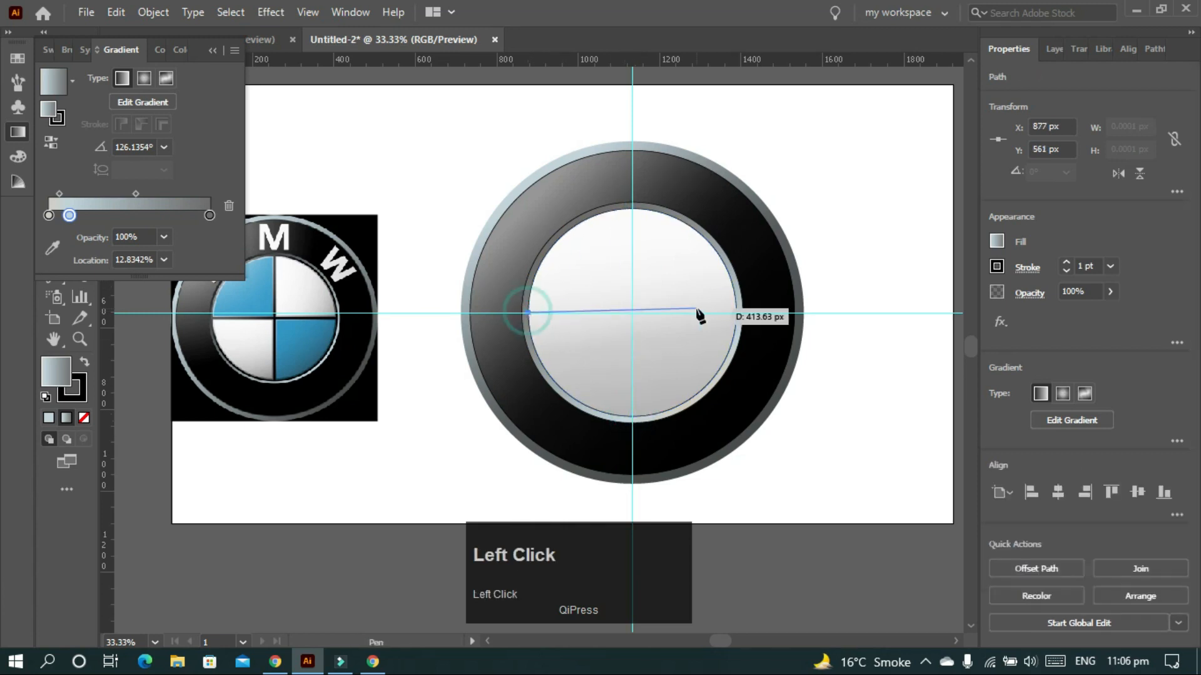
click(737, 313)
key(Escape)
- Select both lines together with the inner circle
key(v)
click(630, 275)
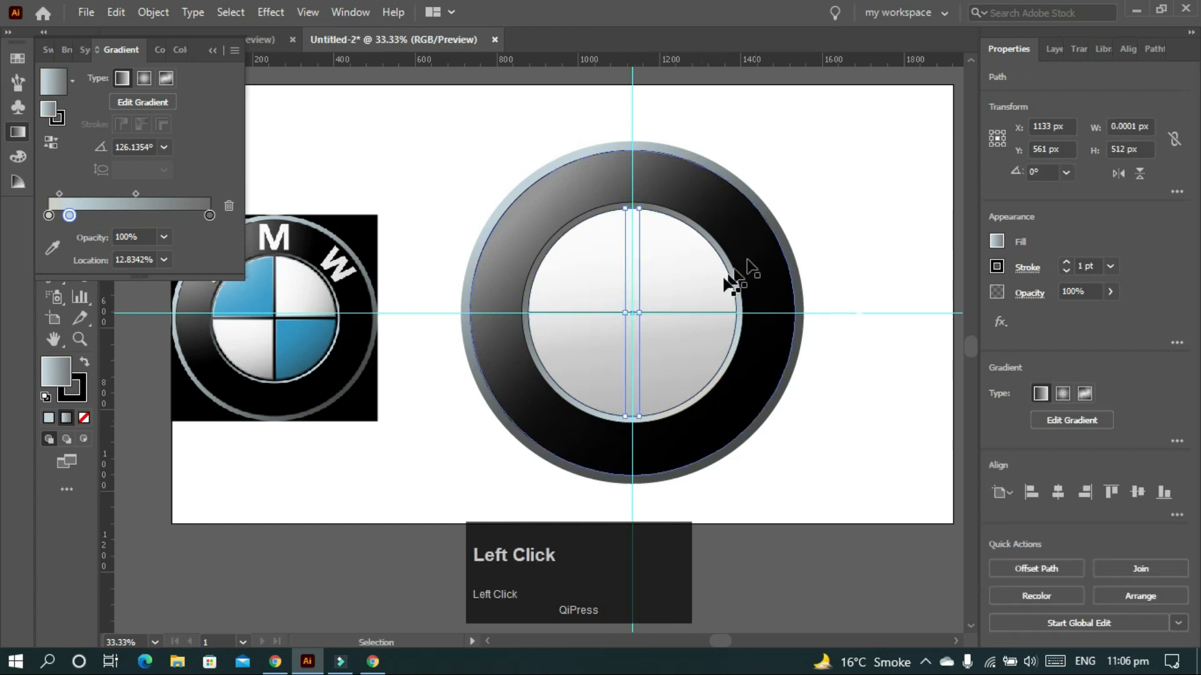
shift+click(735, 282)
click(736, 285)
- Divide the inner circle into four quarters with Pathfinder, ungroup them, and select the upper-left quarter
click(1177, 482)
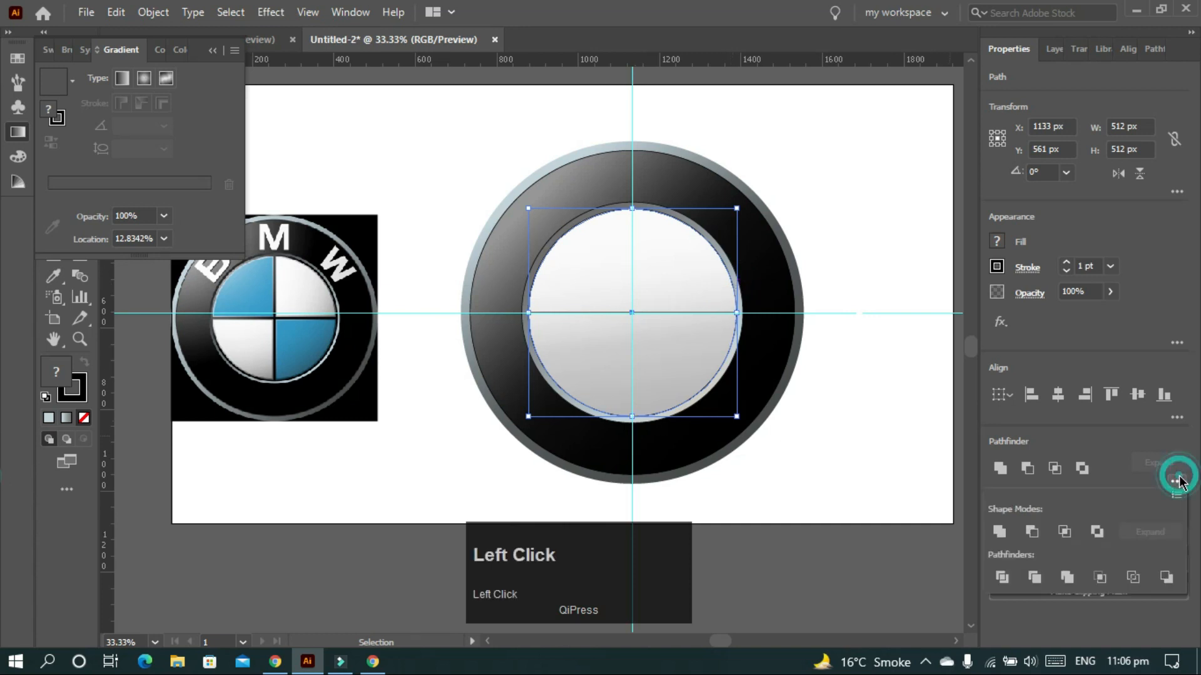
click(1000, 577)
click(849, 138)
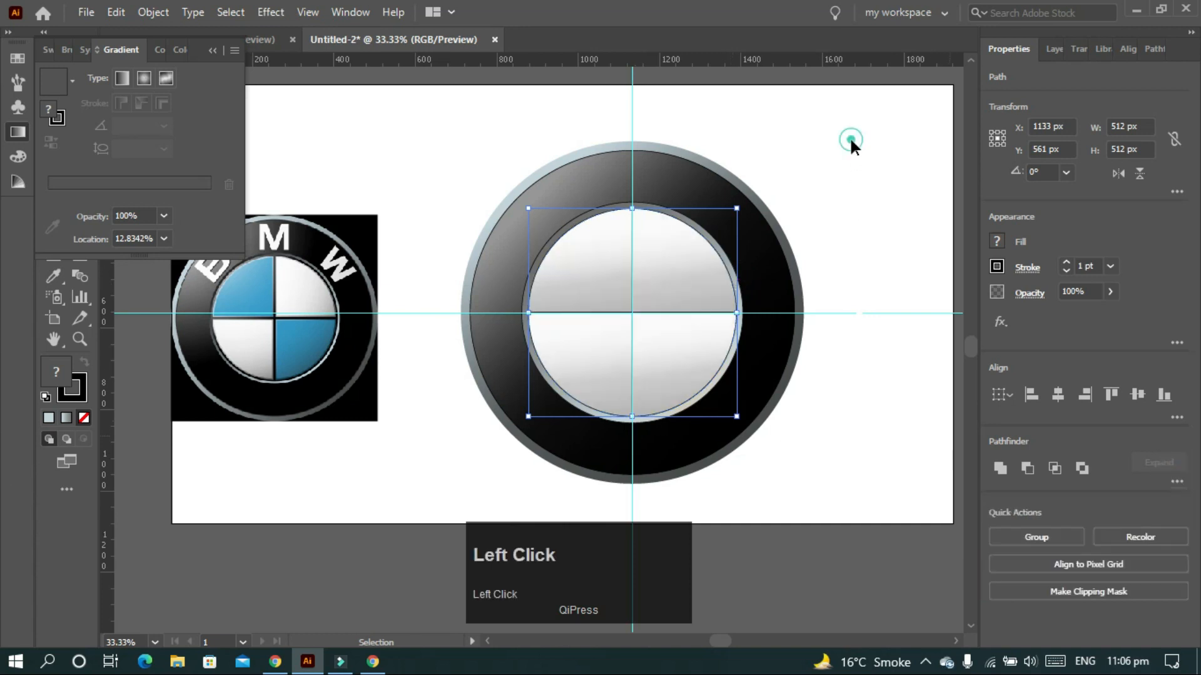
click(742, 285)
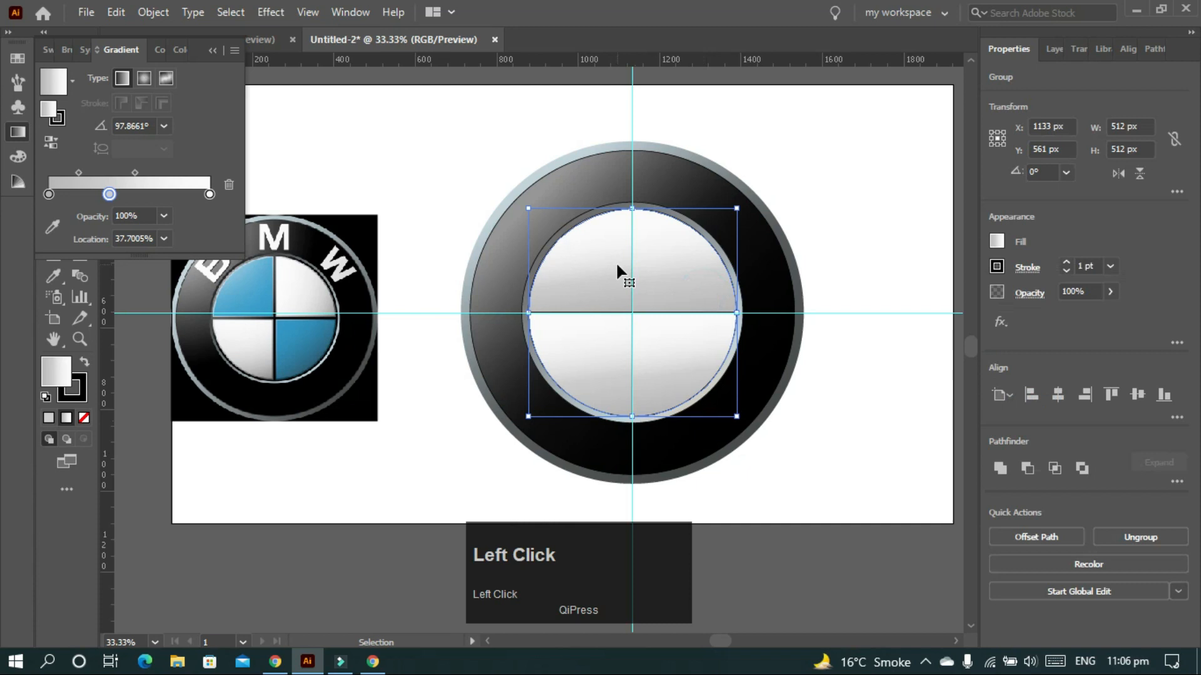
key(ctrl+shift+g)
click(854, 214)
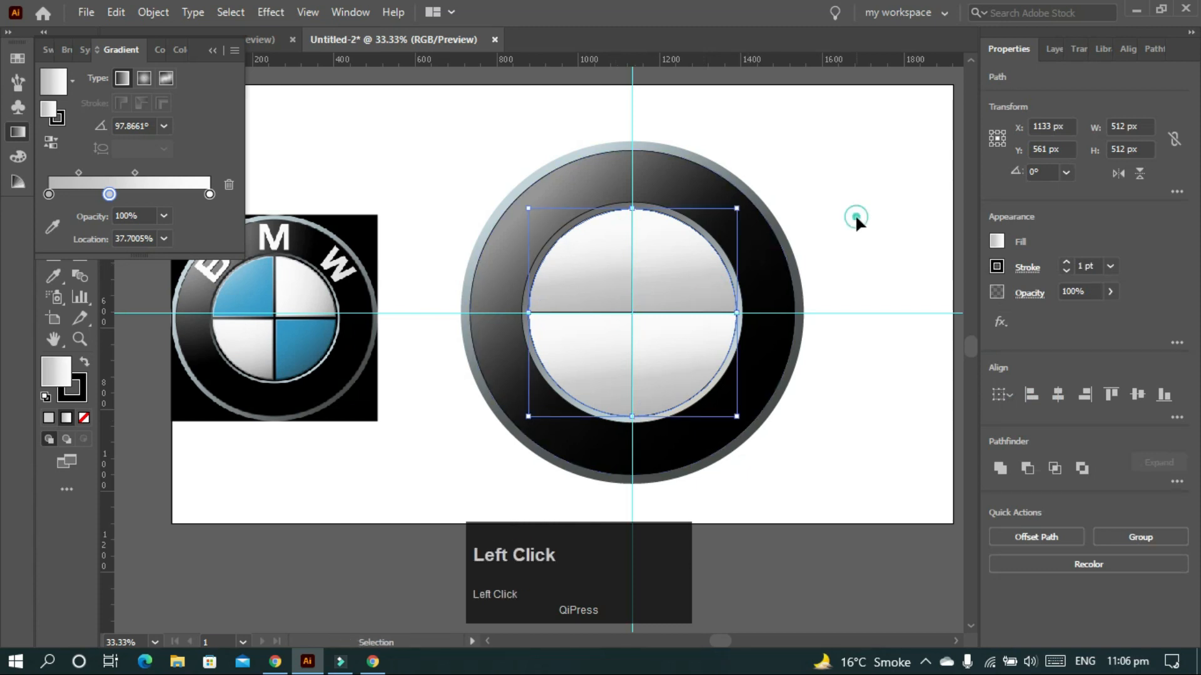
click(714, 275)
click(571, 279)
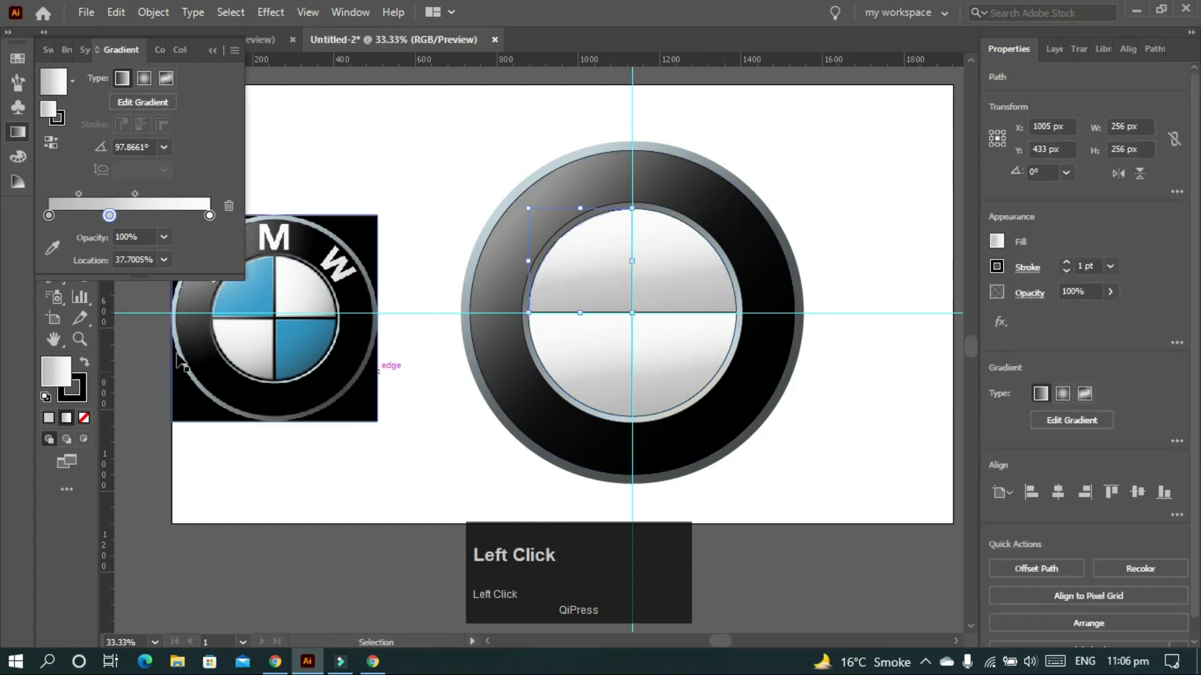
- Remove the middle gradient stop and eyedrop the reference logo's blue into both stops
scroll(308, 401, up, 2)
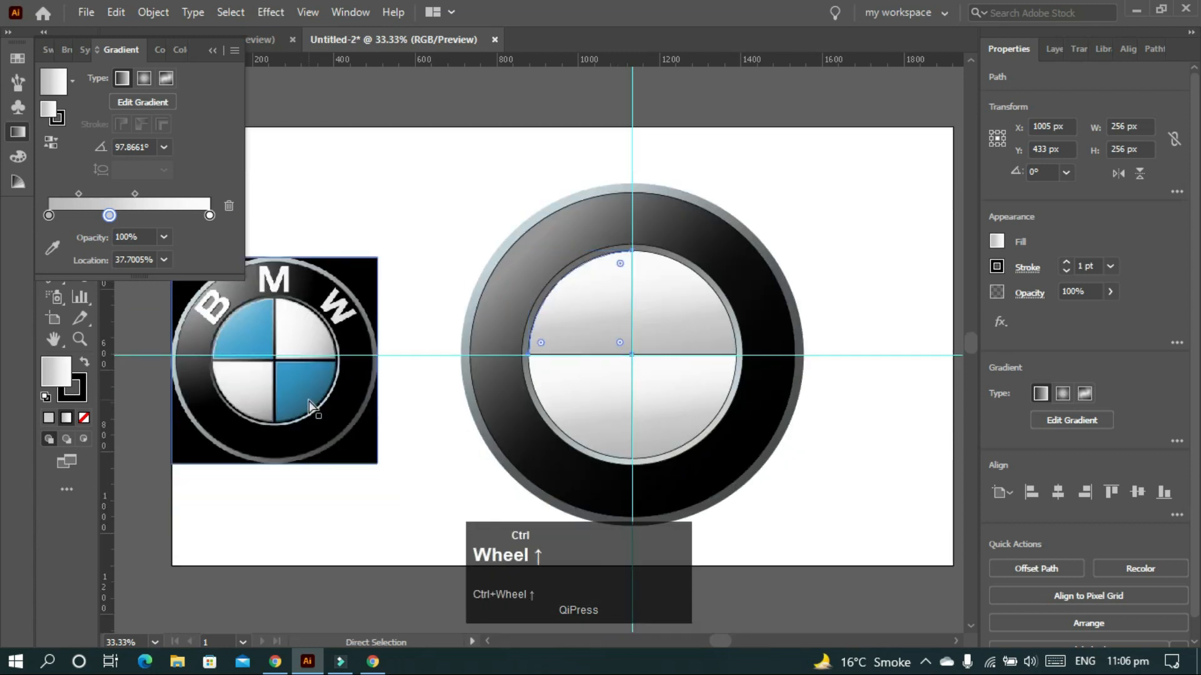
scroll(316, 407, left, 1)
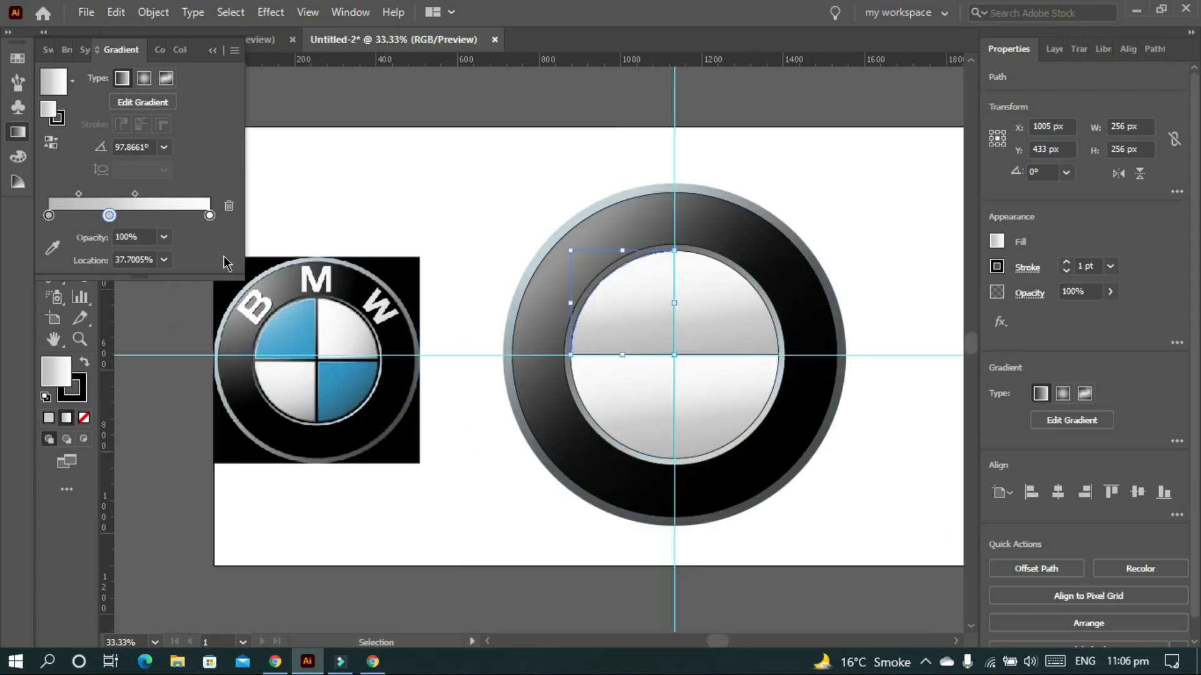
drag(109, 217, 80, 243)
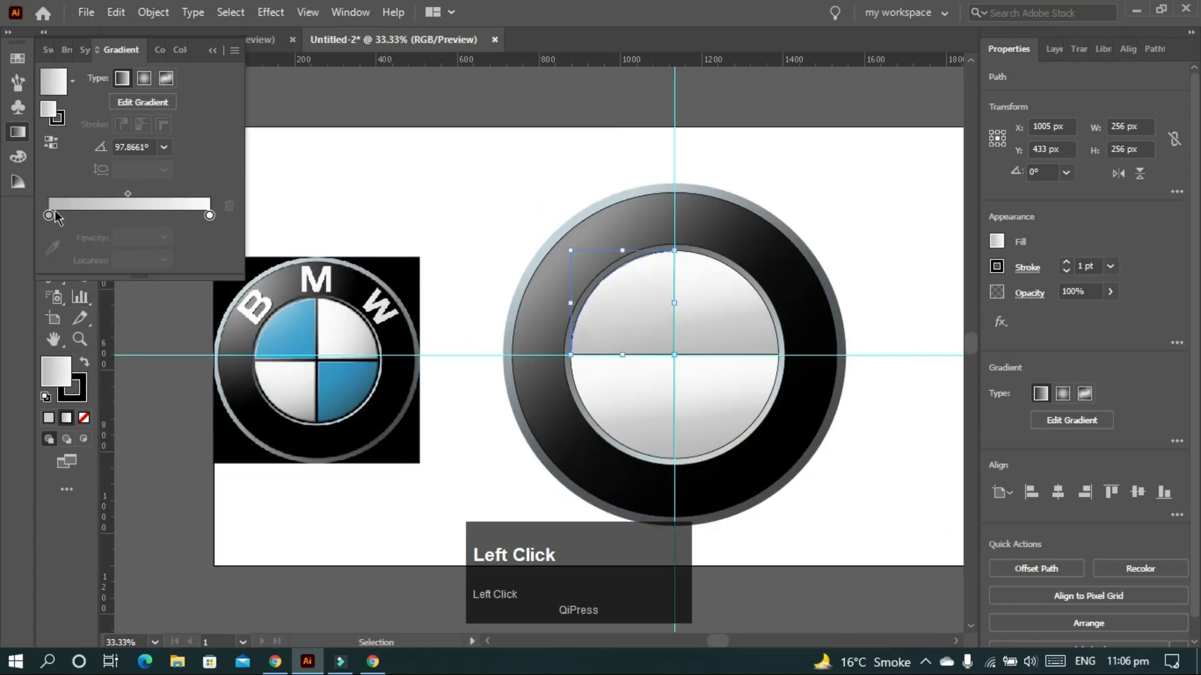
click(48, 216)
click(52, 247)
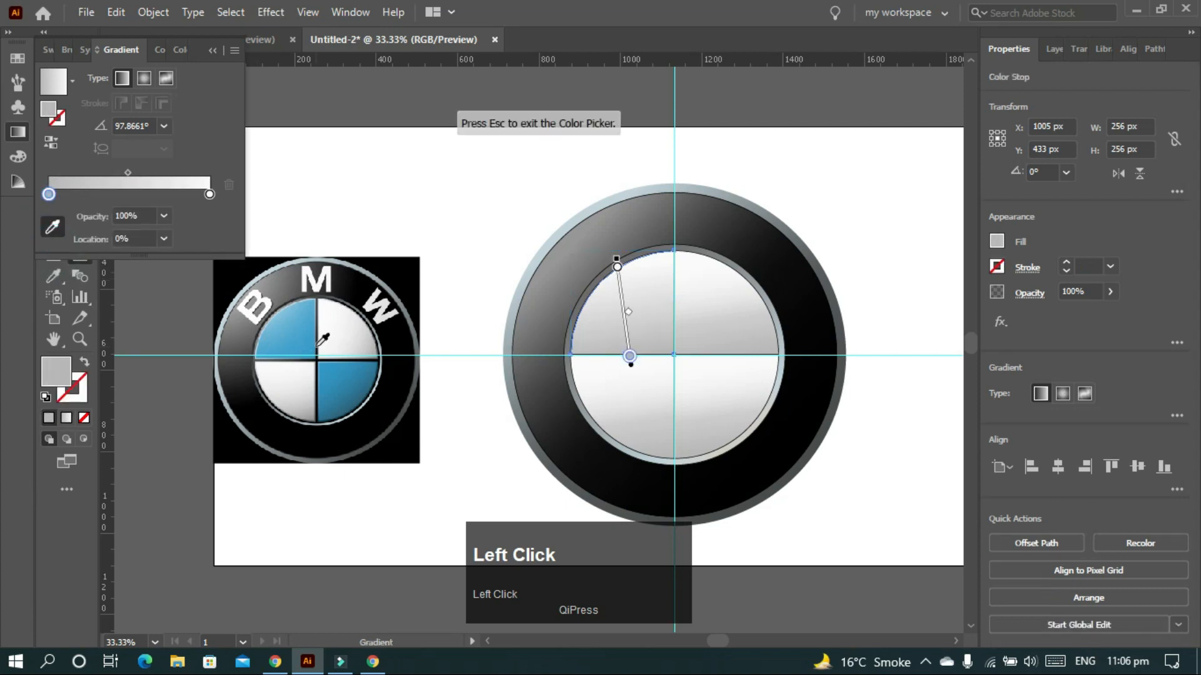
click(313, 347)
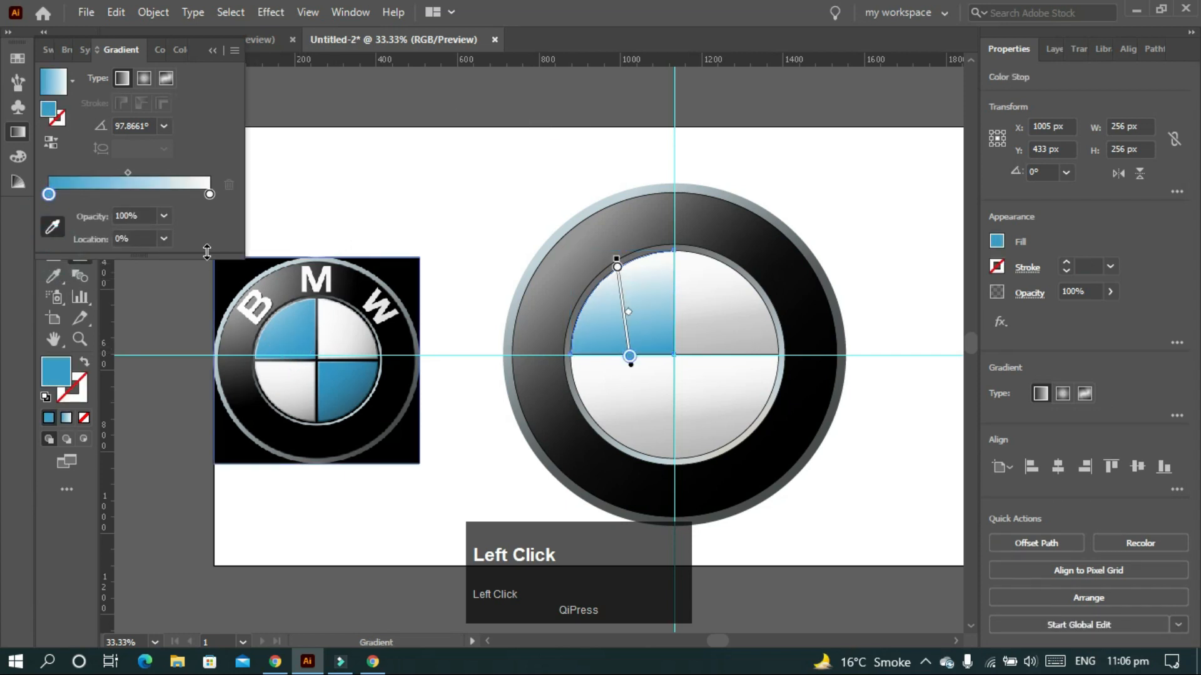
click(210, 194)
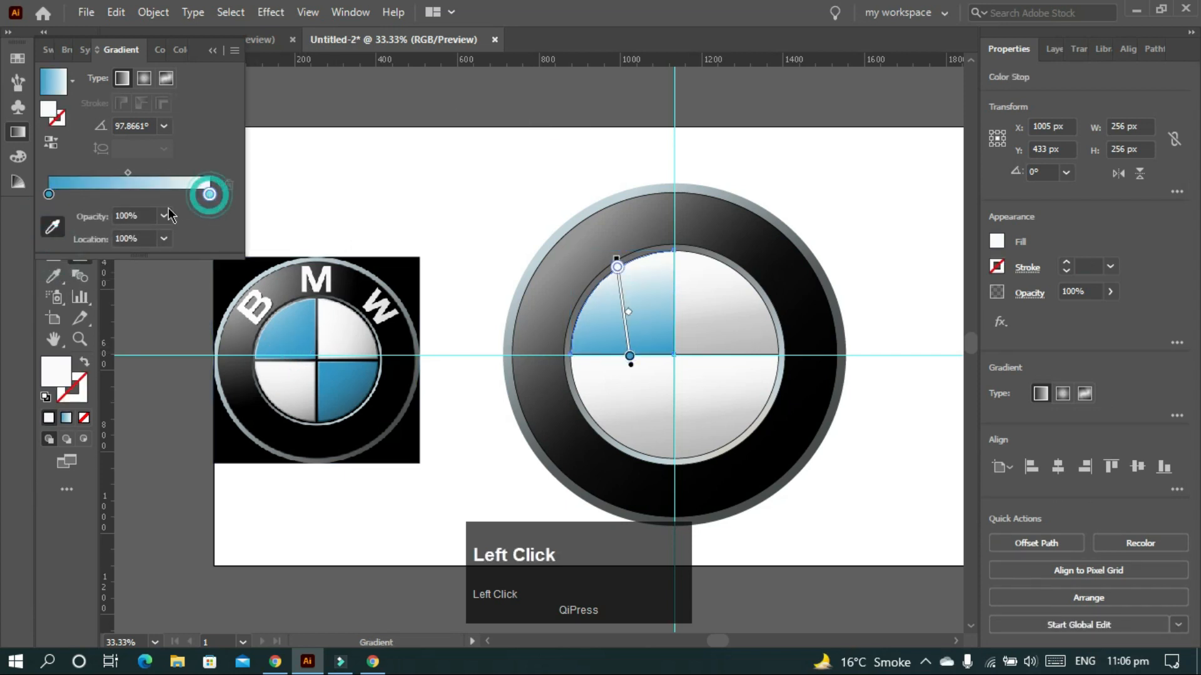
click(284, 314)
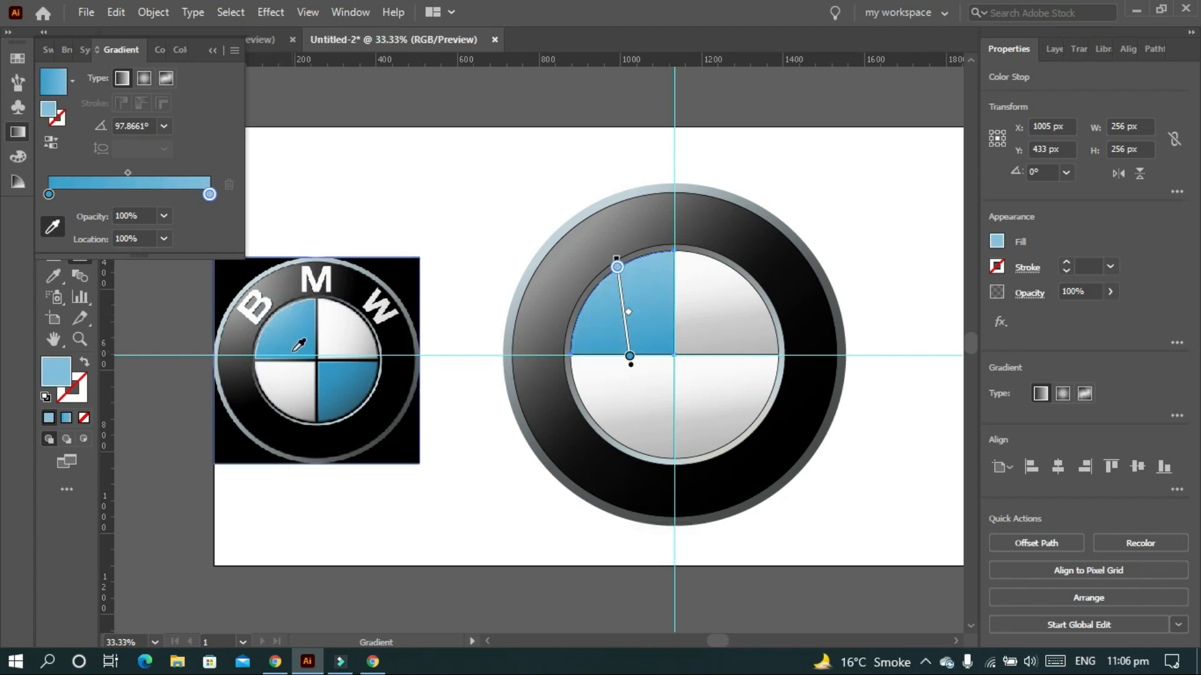
click(209, 196)
alt+scroll(266, 318, up, 4)
click(54, 223)
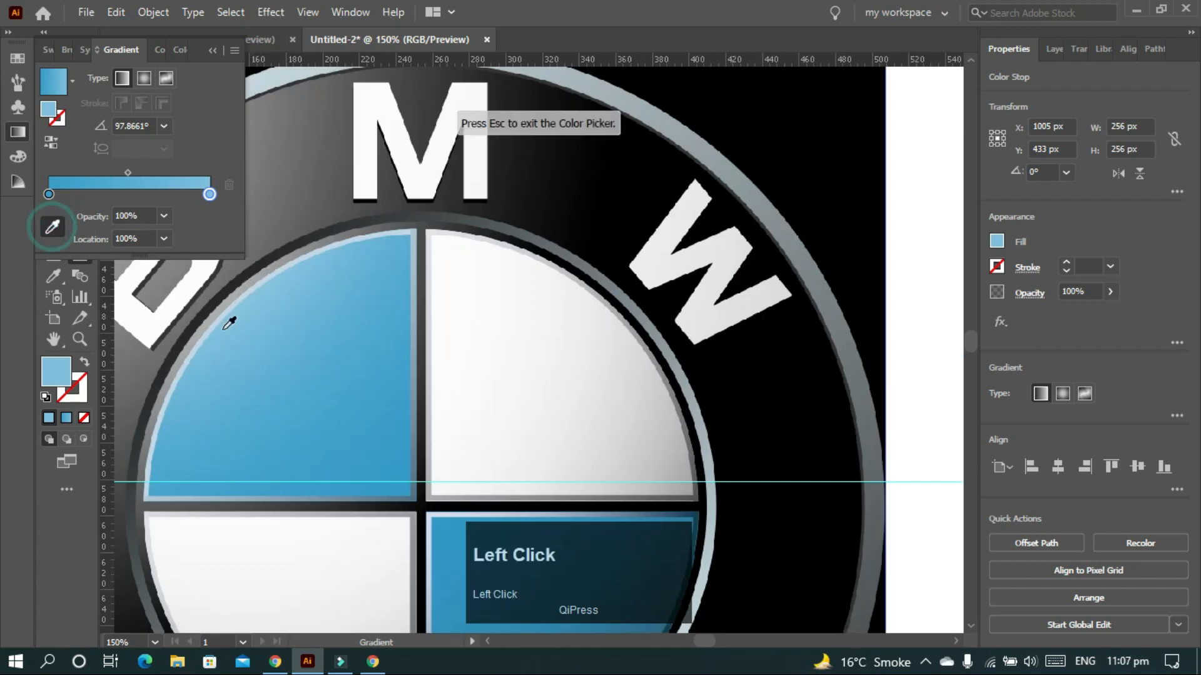
alt+scroll(256, 302, down, 4)
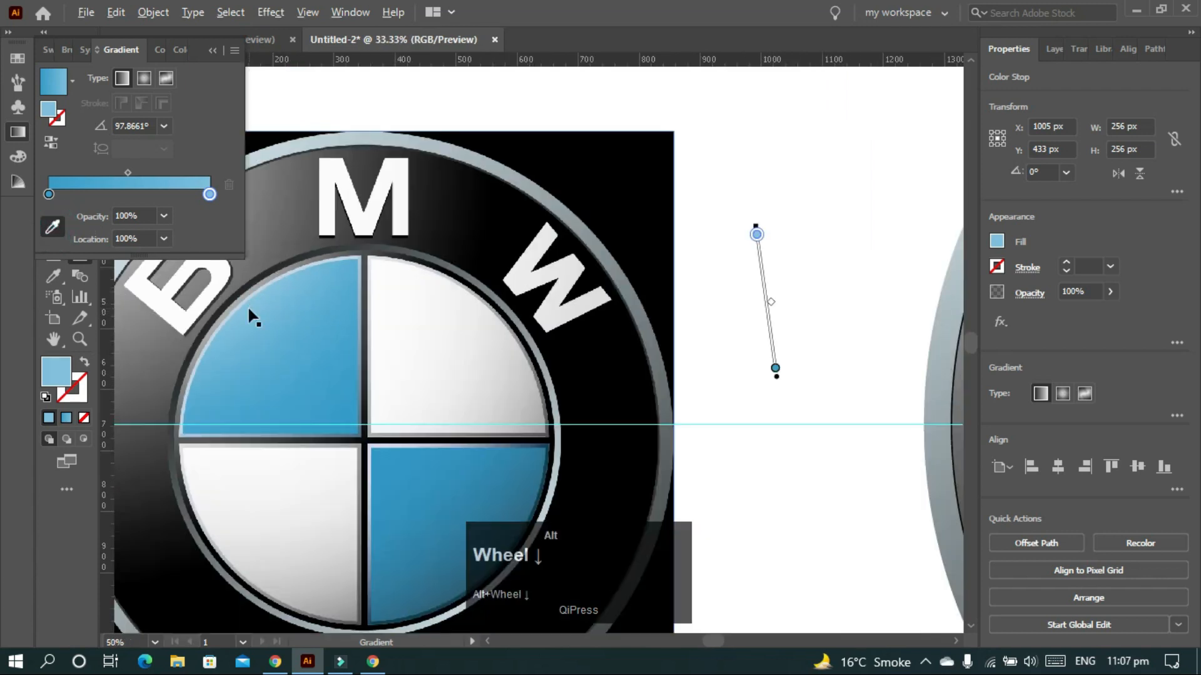
- Hide the rulers and guides
key(ctrl+r)
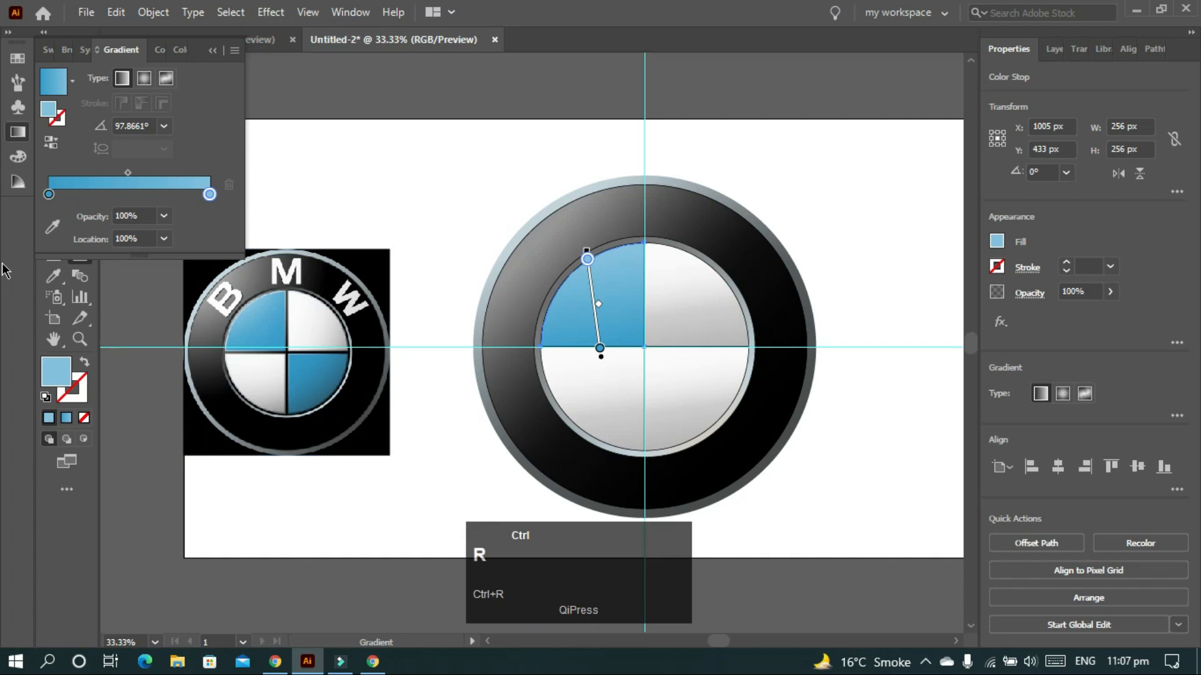
right_click(904, 305)
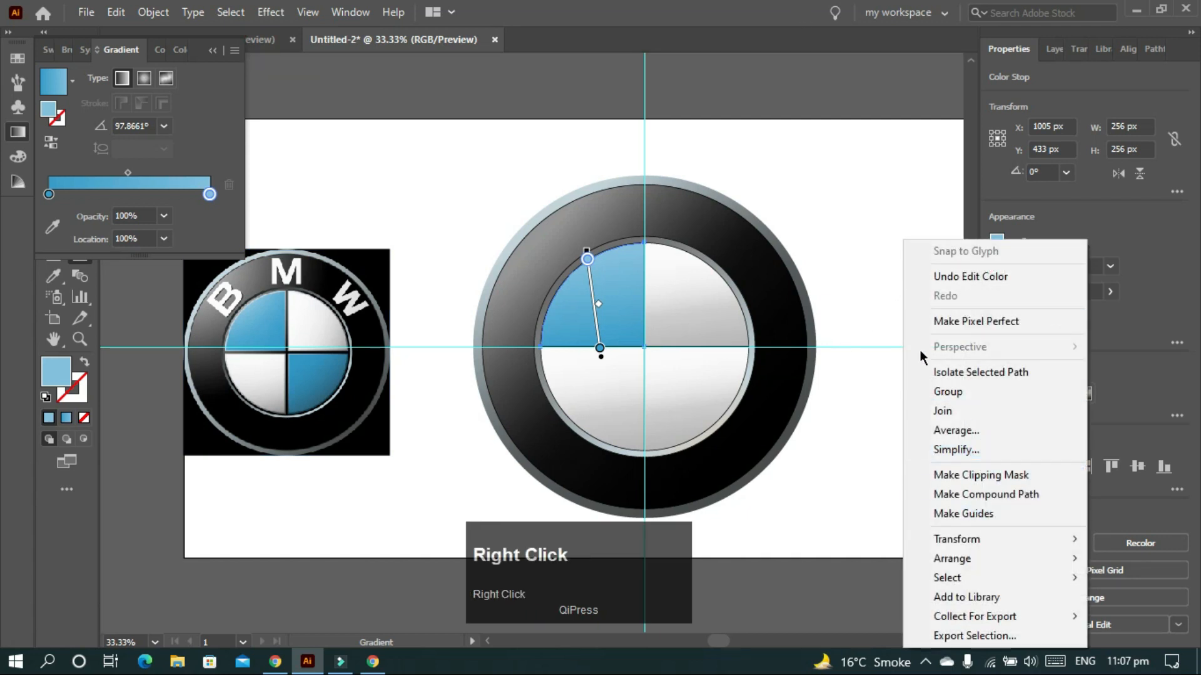
click(855, 255)
key(v)
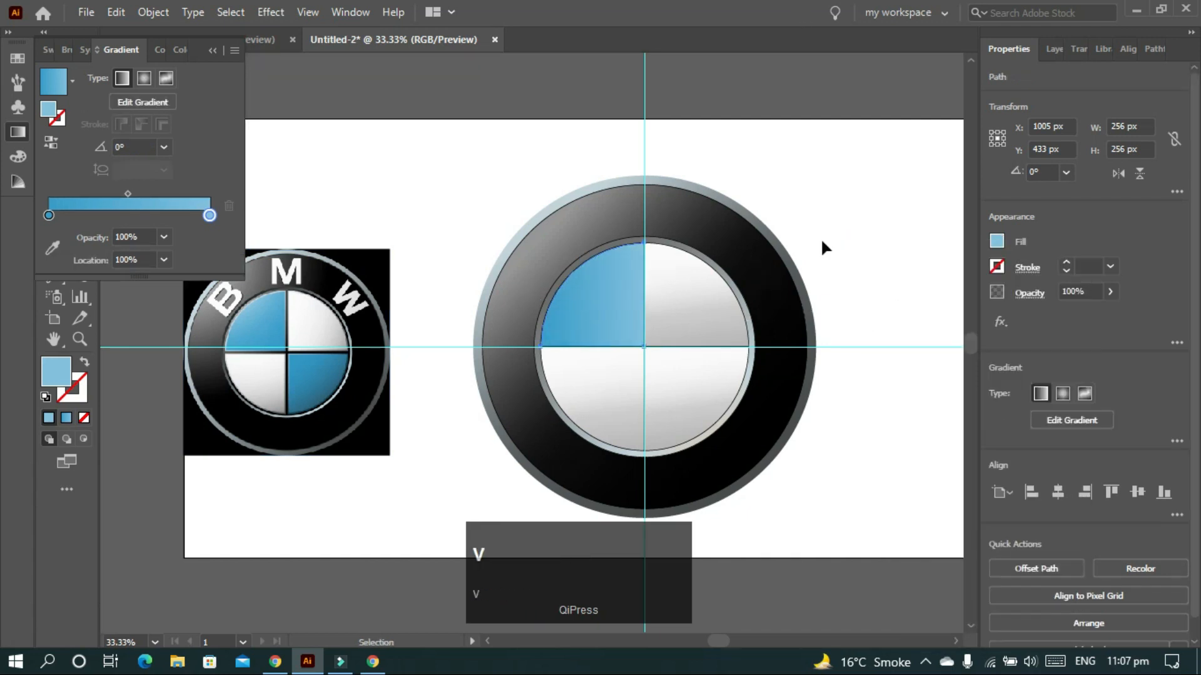
right_click(823, 247)
click(887, 407)
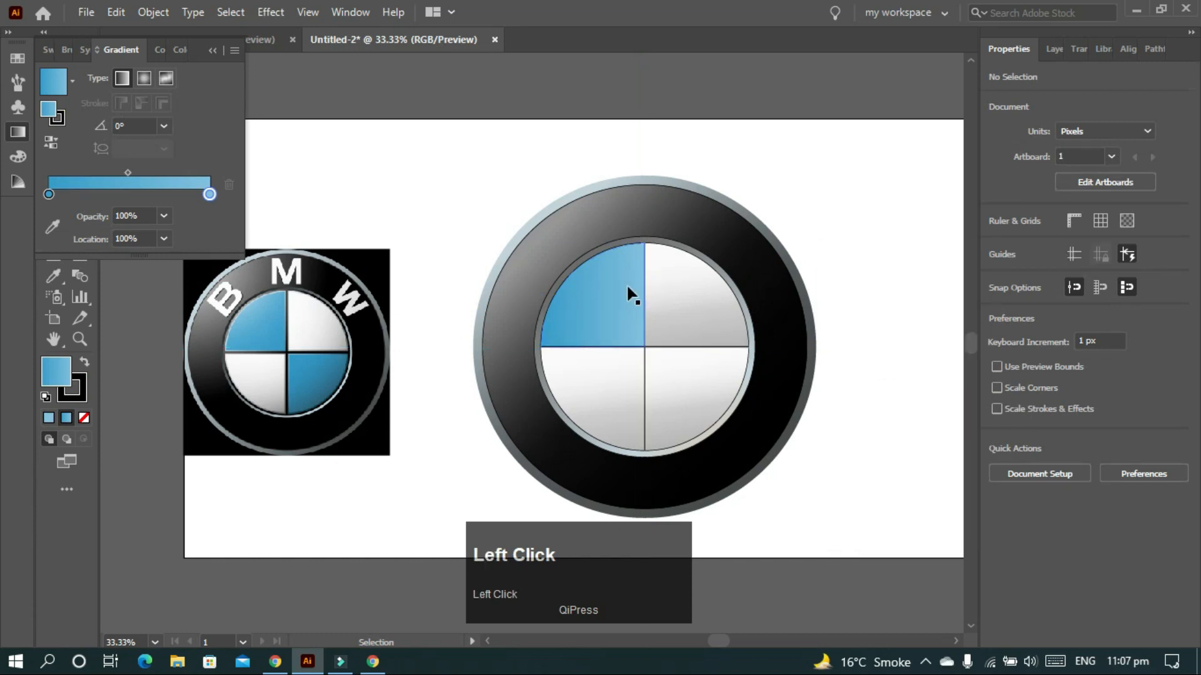
- Drag the blue gradient diagonally across the upper-left quarter at about 129.7°
key(g)
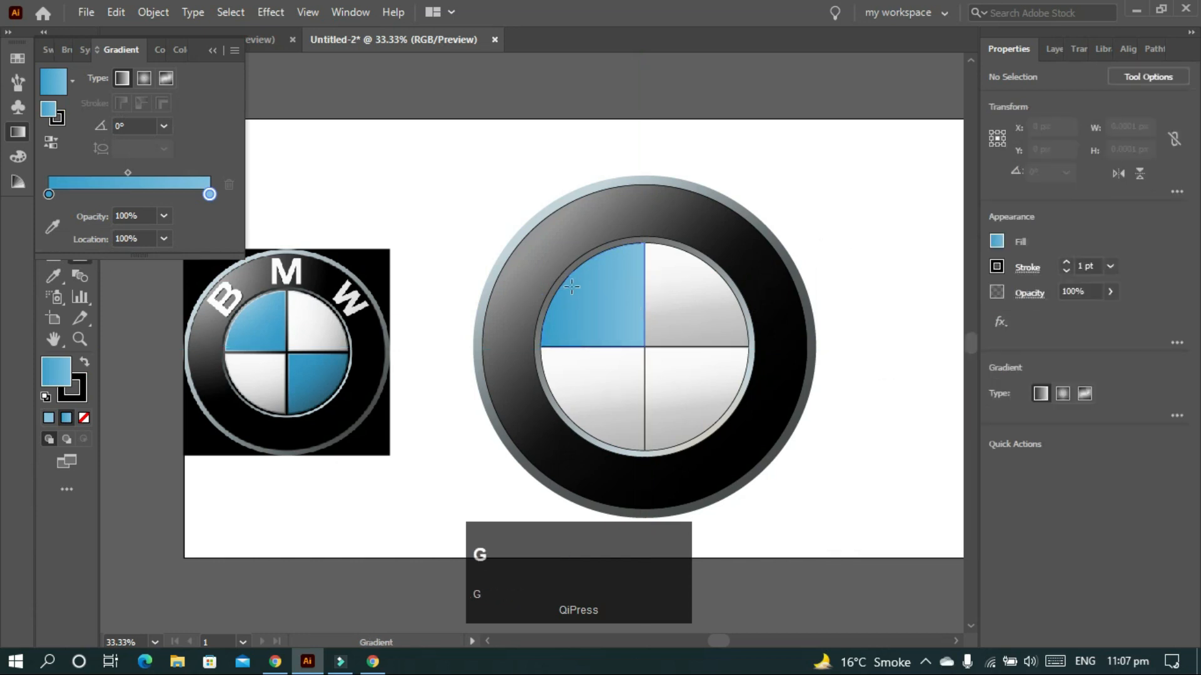
click(573, 282)
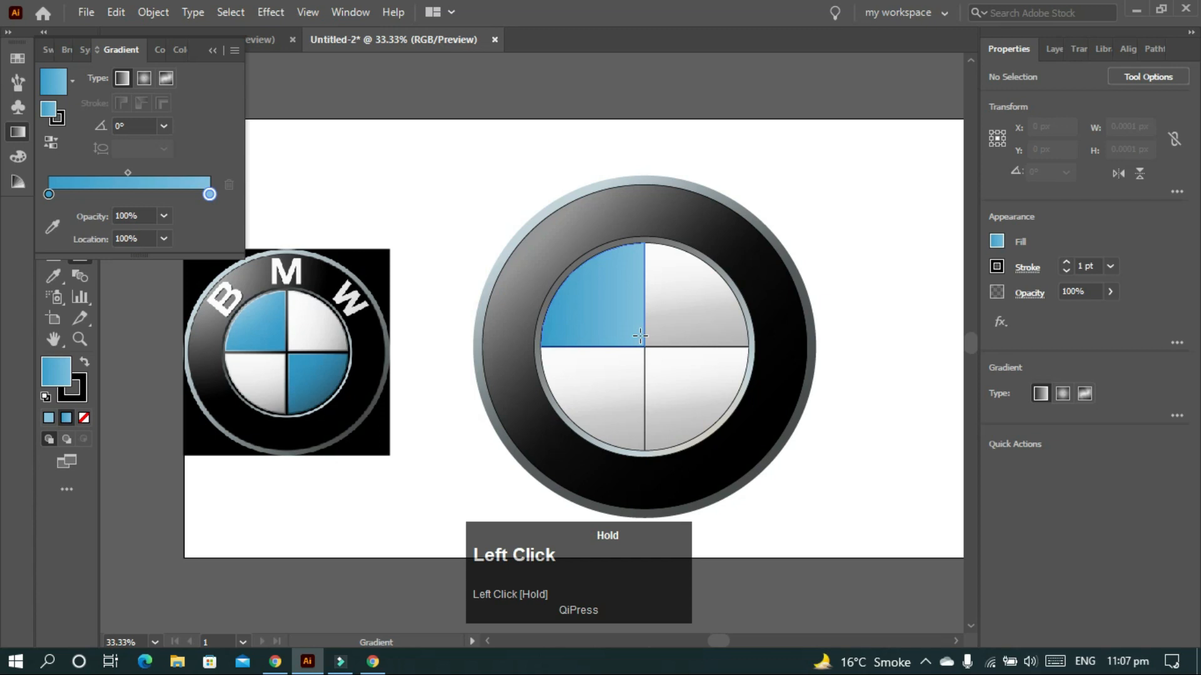
drag(640, 336, 642, 334)
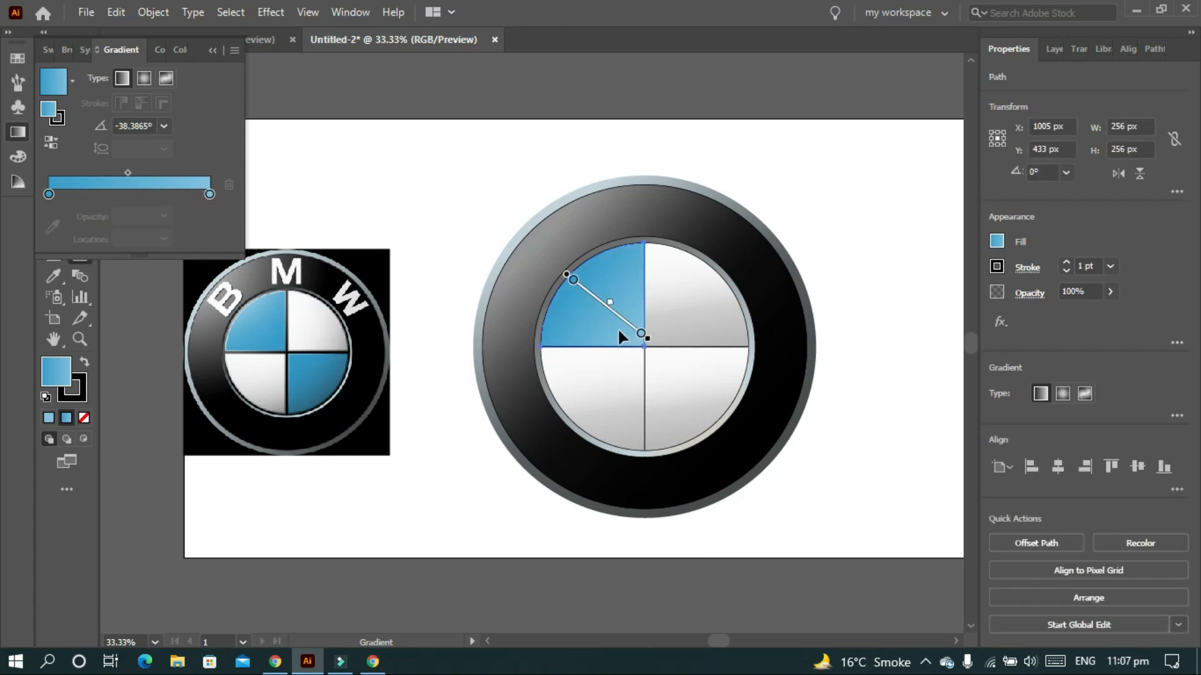
key(v)
click(799, 268)
key(g)
click(639, 340)
drag(639, 339, 577, 276)
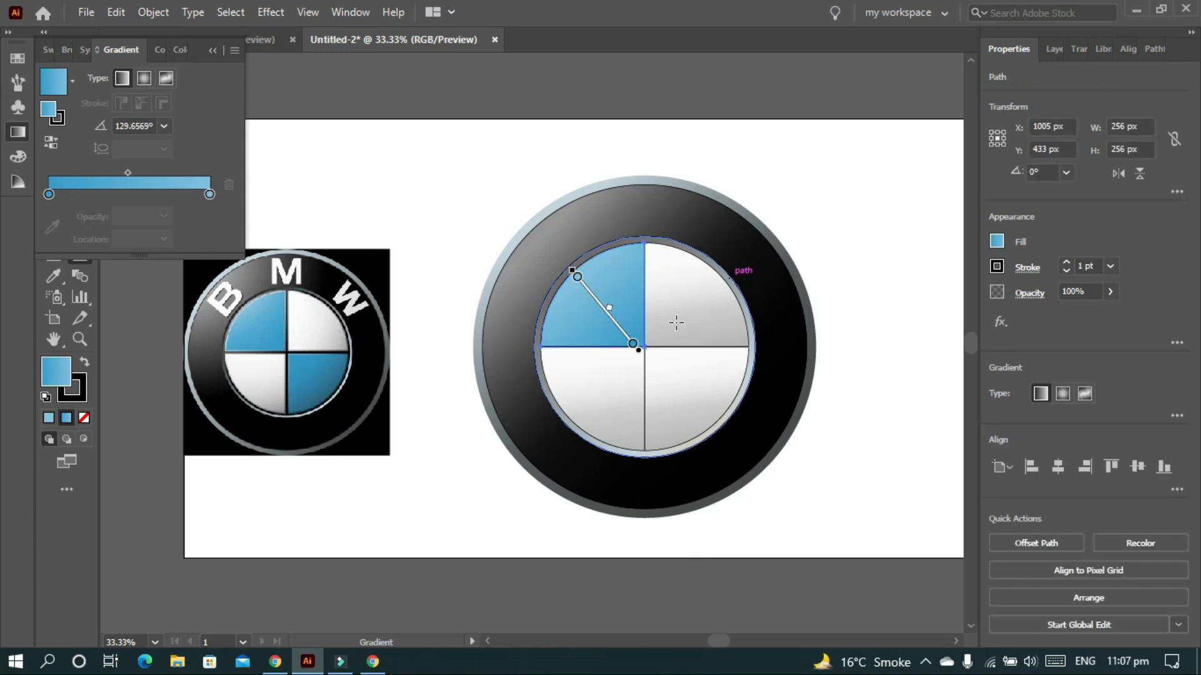
click(864, 273)
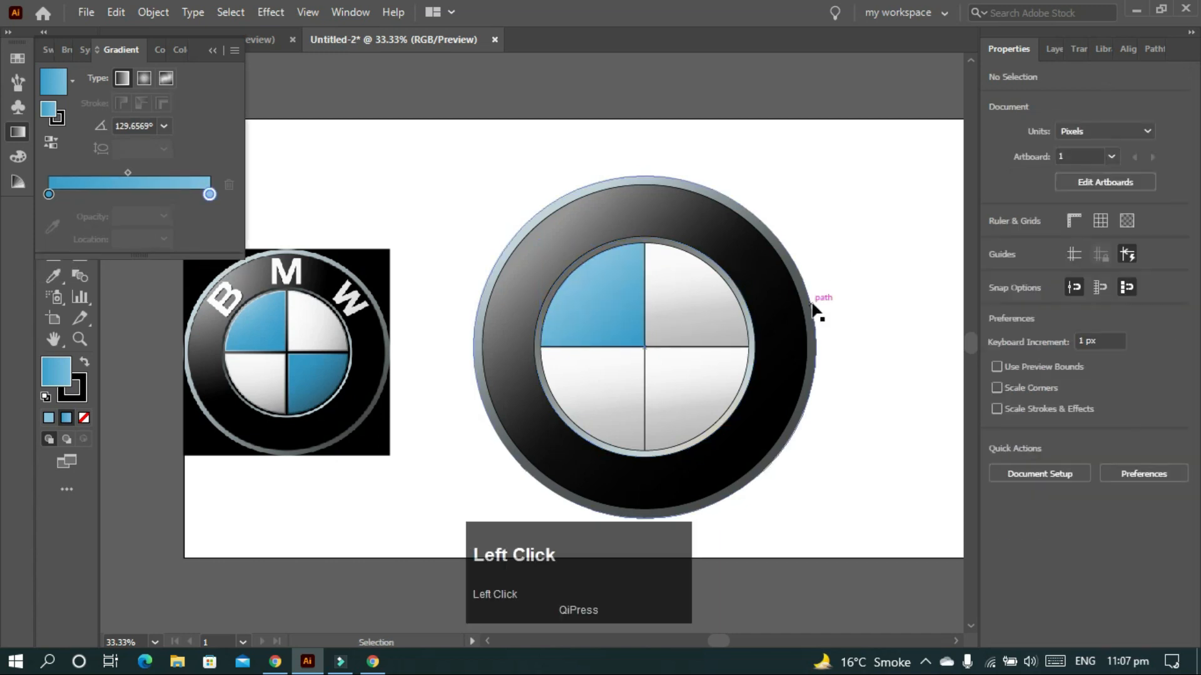
click(680, 403)
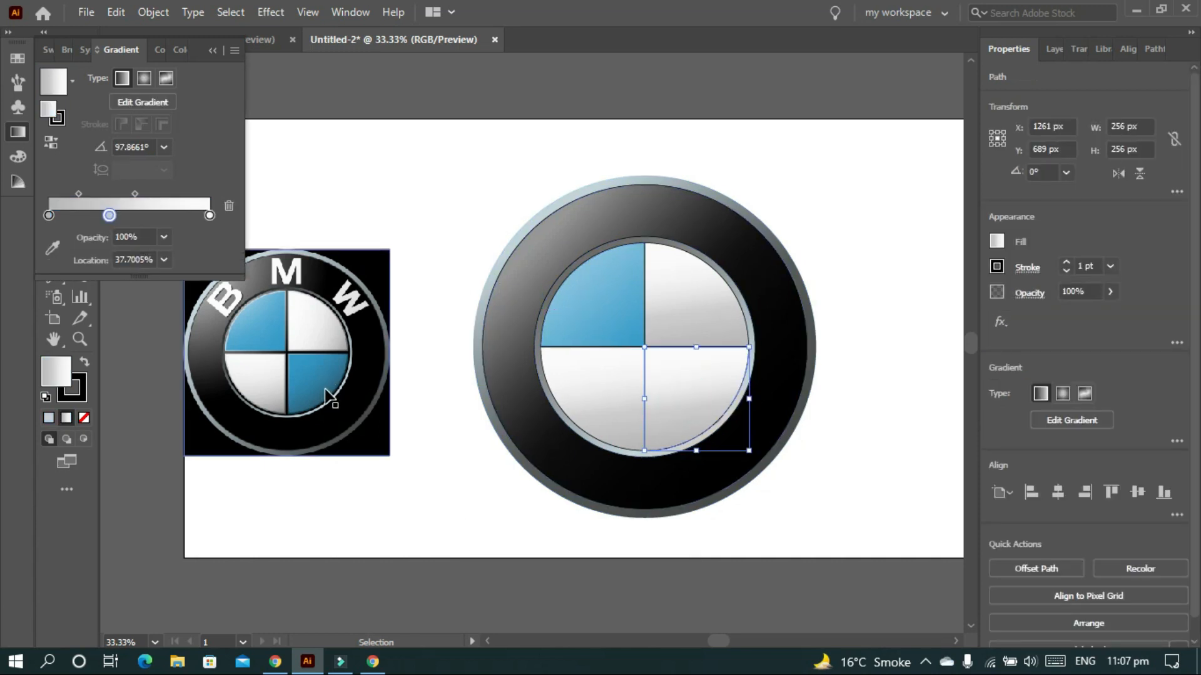
- Remove the middle stop and eyedrop the reference blue into both gradient stops
drag(110, 216, 63, 216)
click(49, 215)
click(52, 226)
click(317, 396)
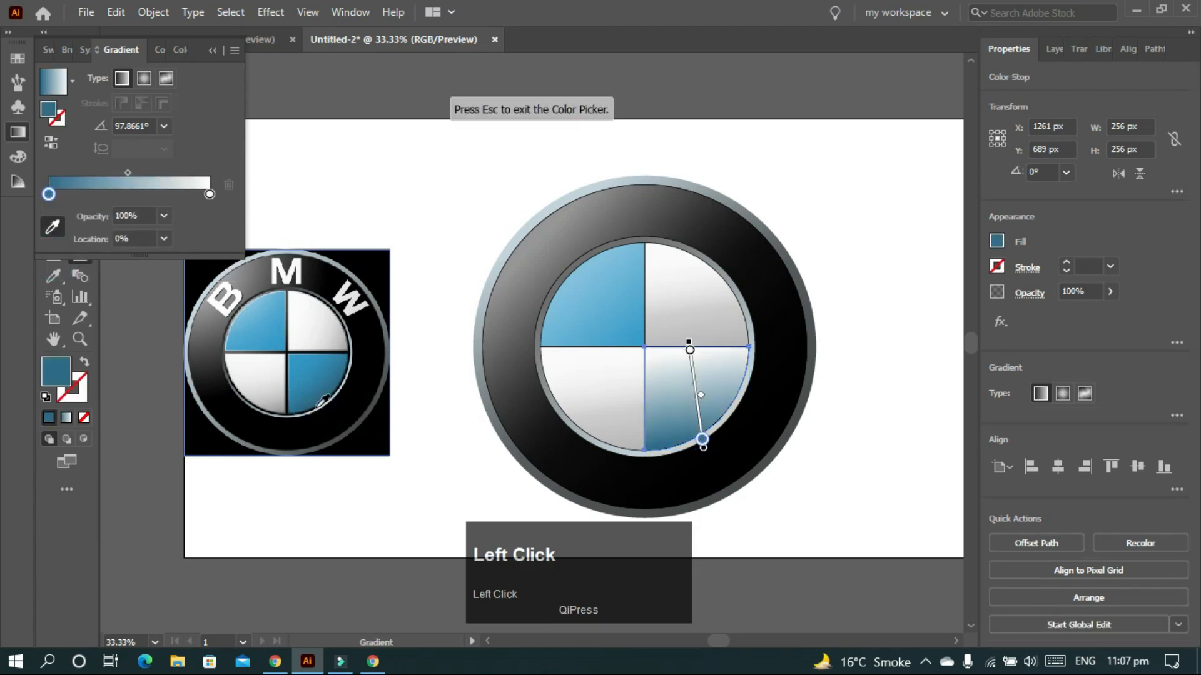
click(209, 194)
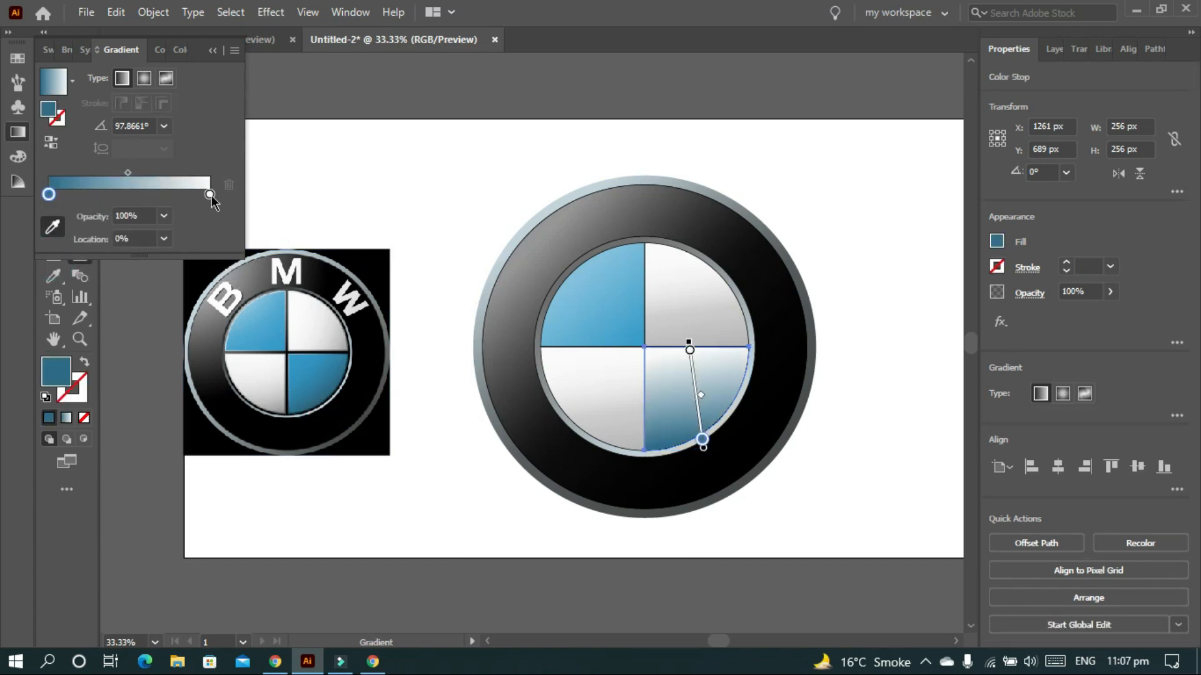
click(299, 359)
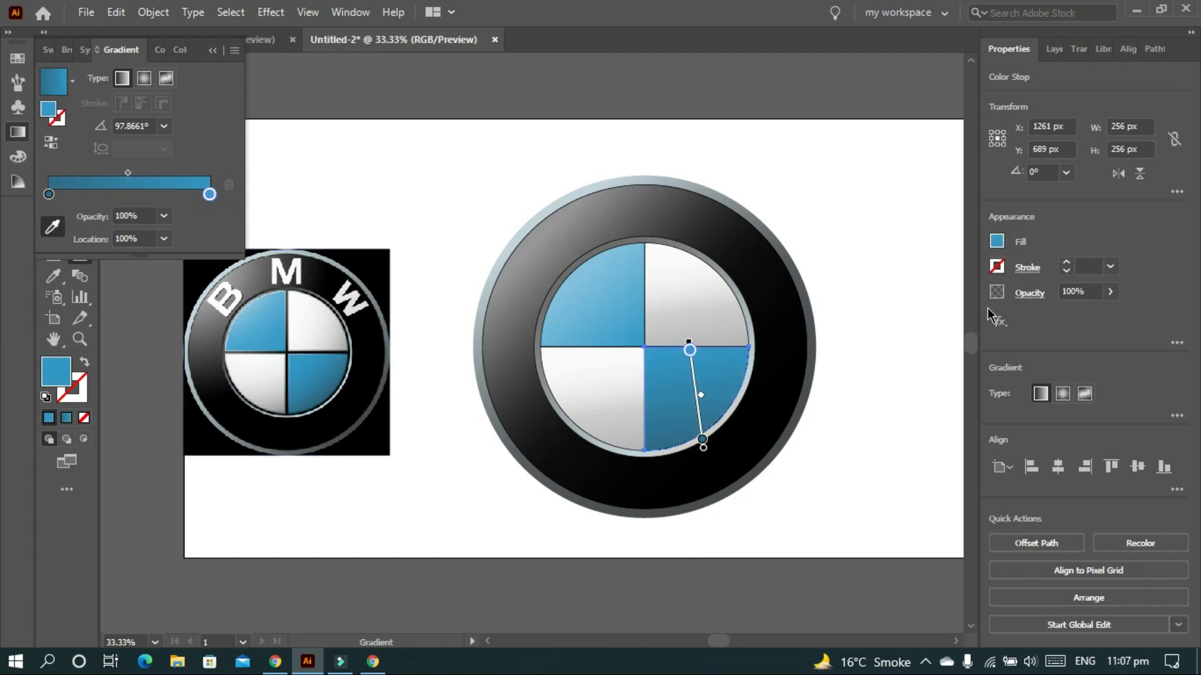
- Drag the blue gradient diagonally across the lower-right quarter at about 138.7°
click(888, 262)
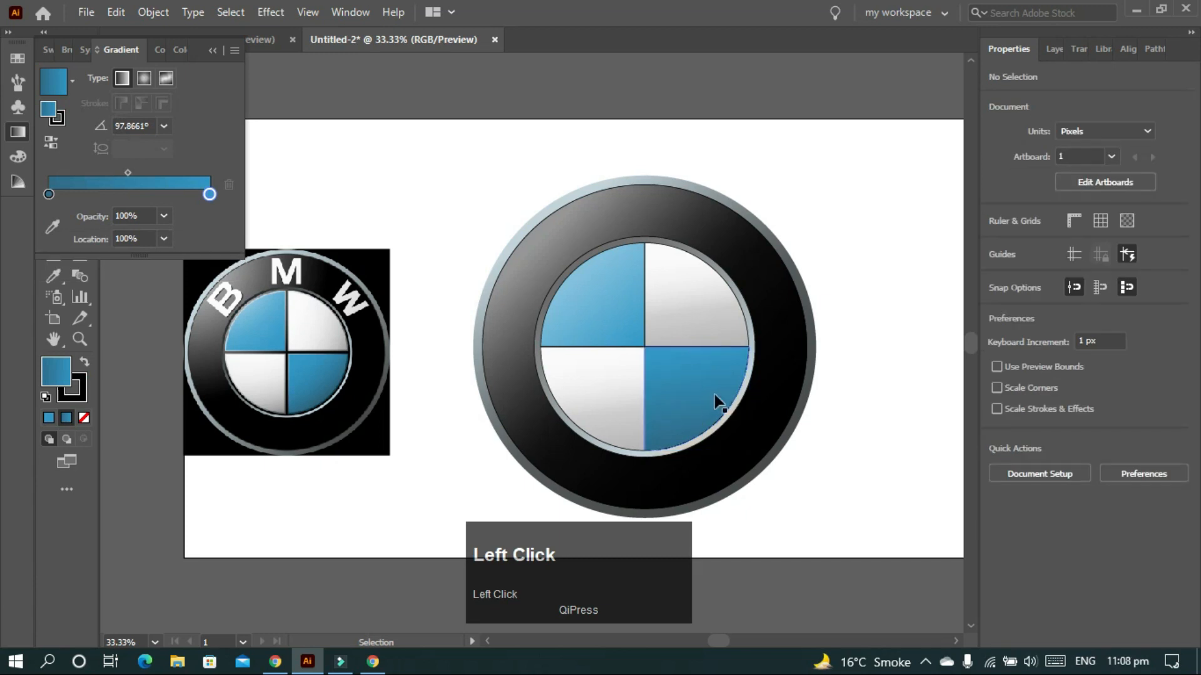
key(g)
drag(660, 357, 716, 416)
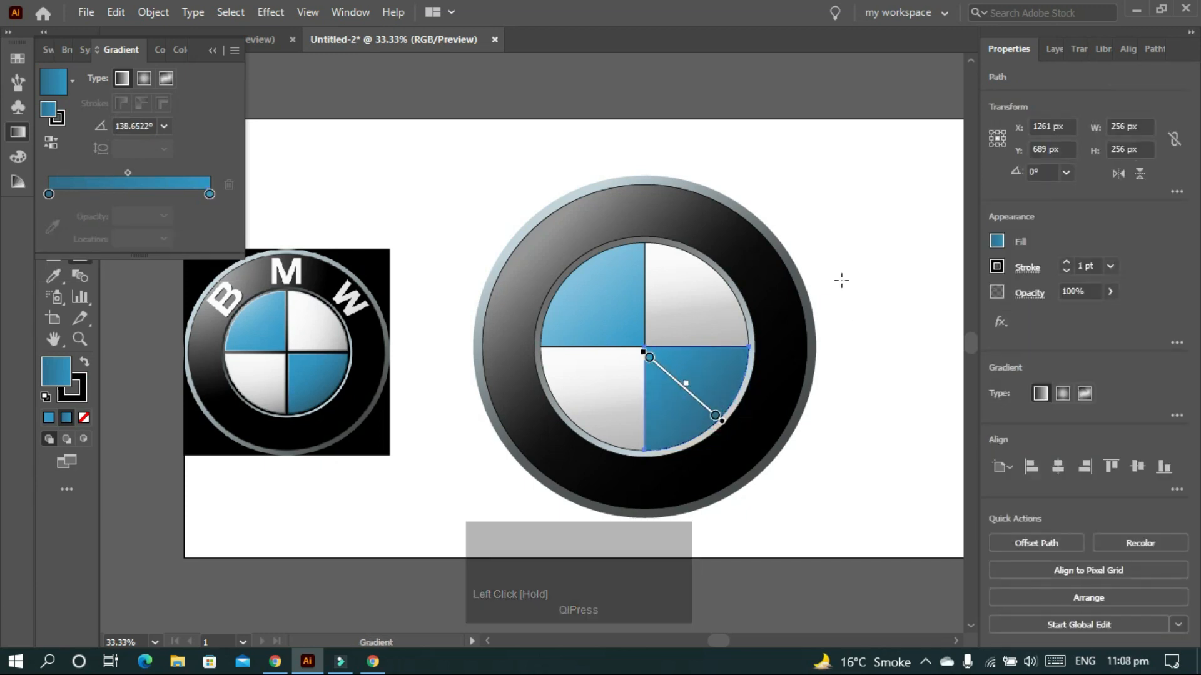
key(v)
click(871, 253)
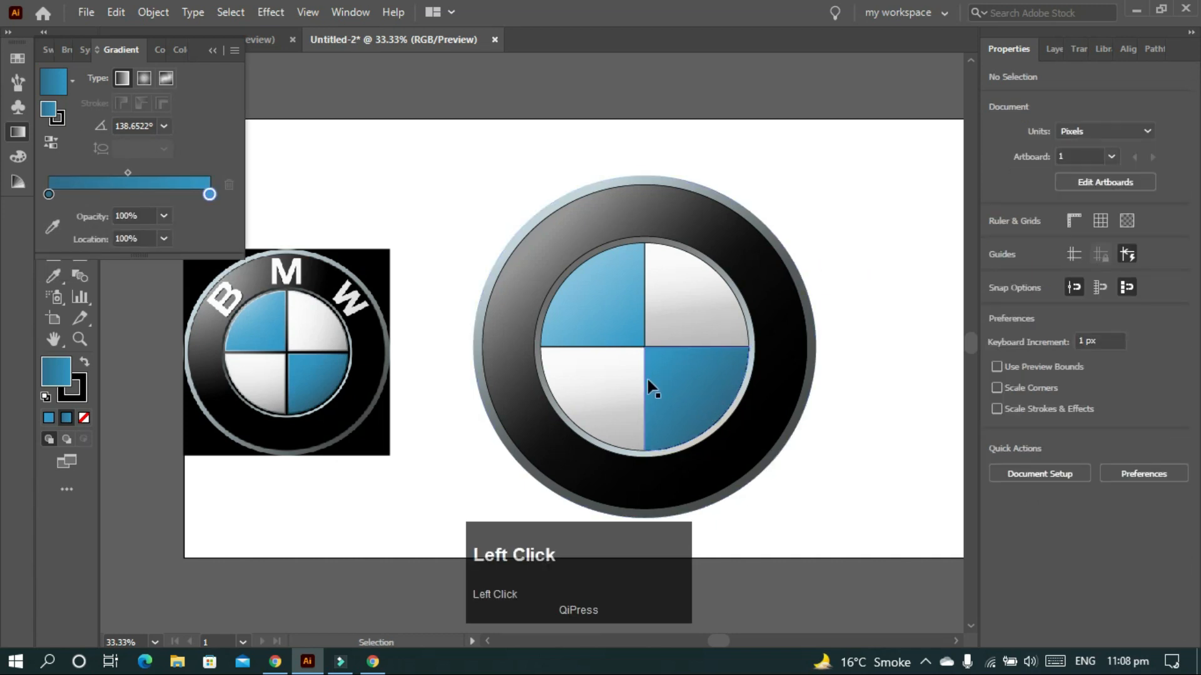
click(675, 354)
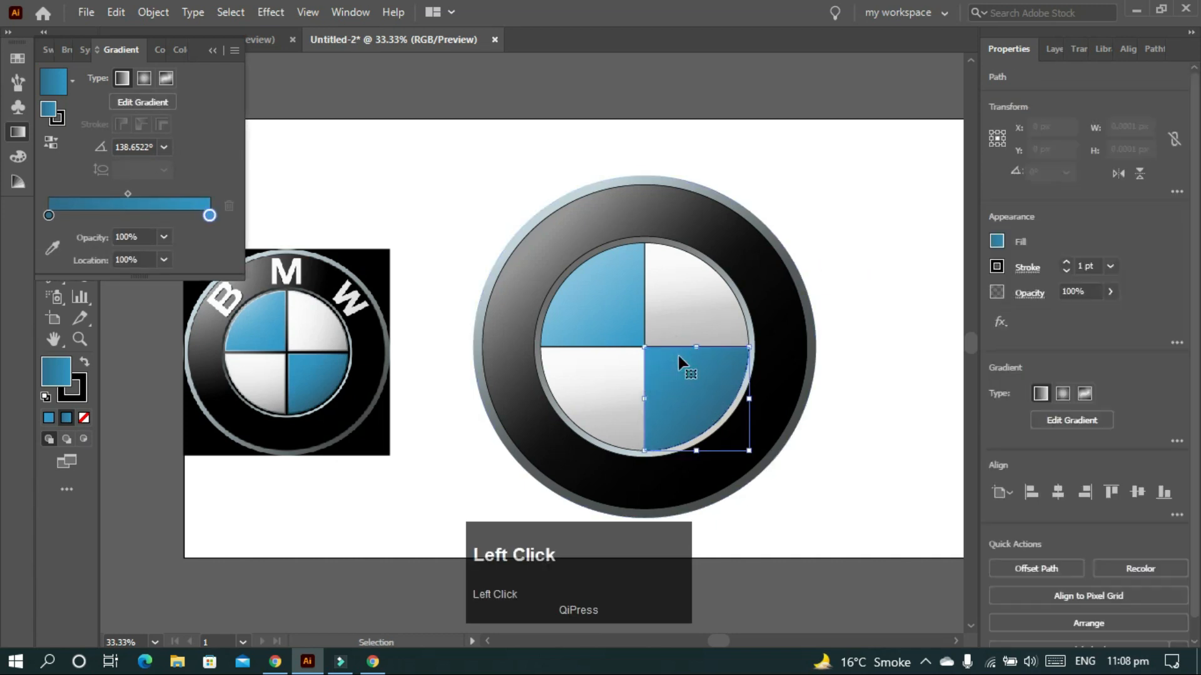
- Give the lower-right quarter a gradient outline, sampling the light ring colour and dark edge colour
click(80, 386)
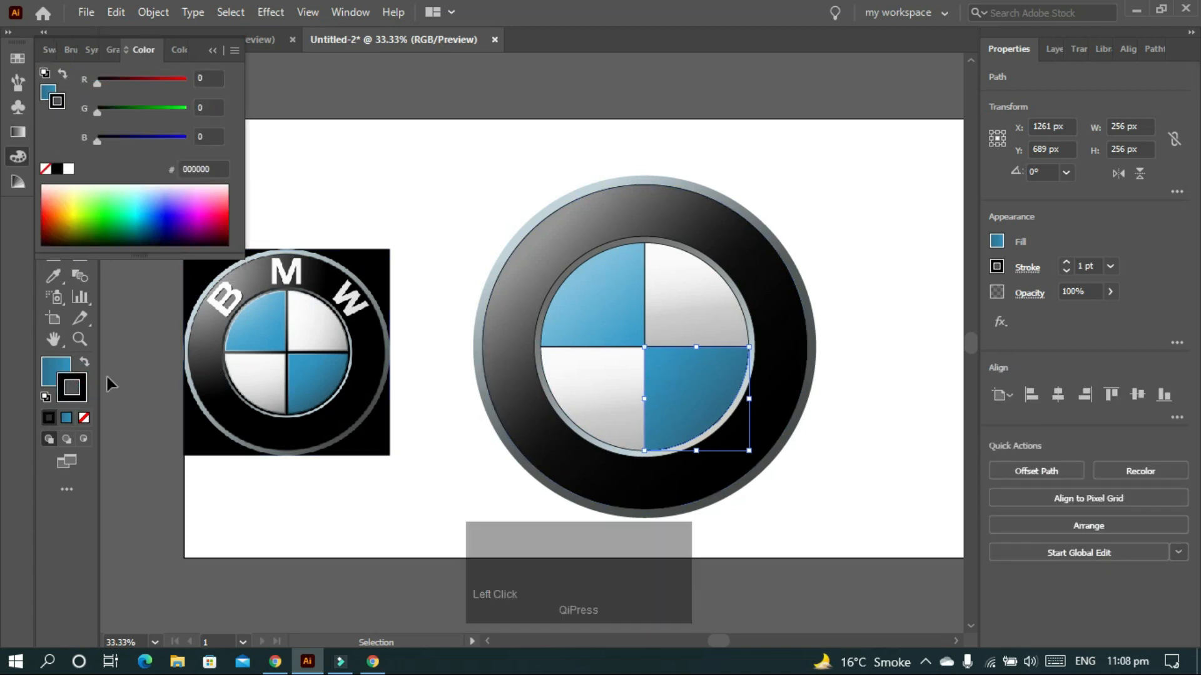
click(17, 131)
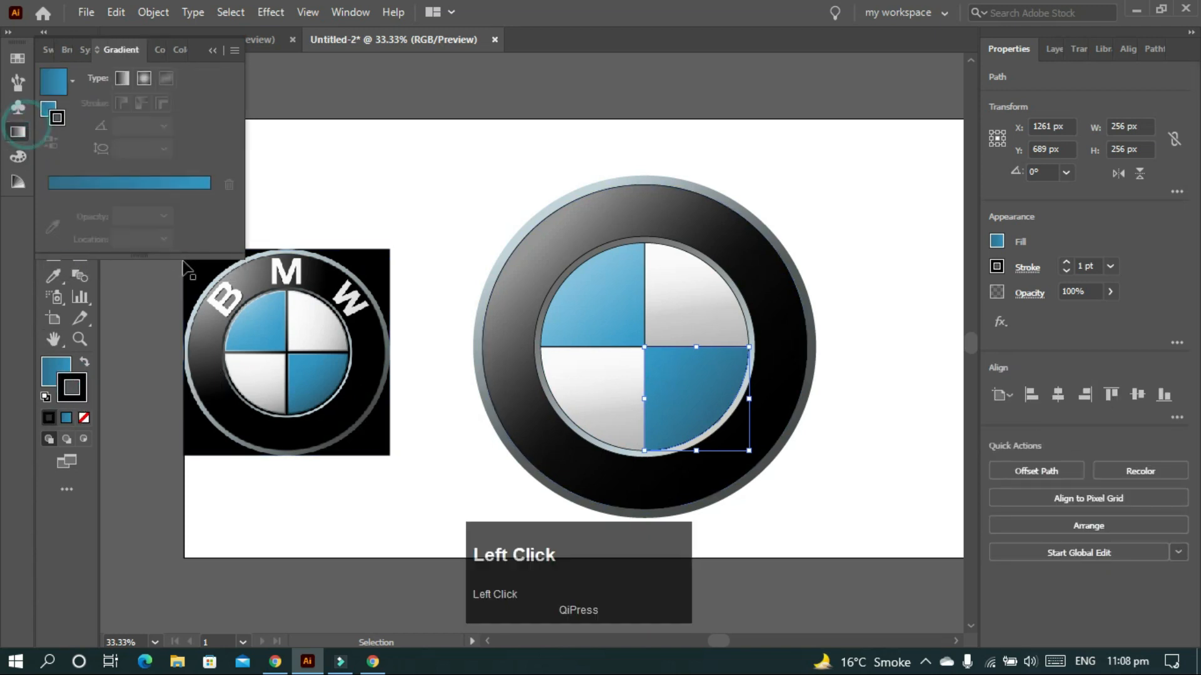
click(127, 194)
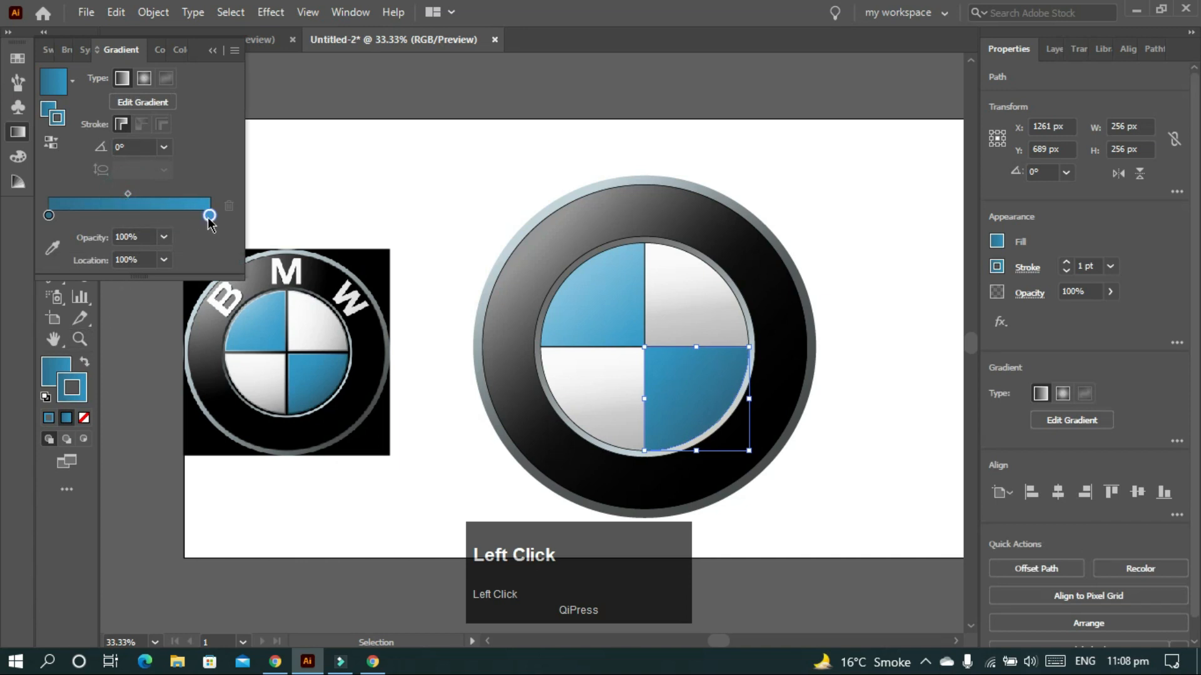
click(52, 248)
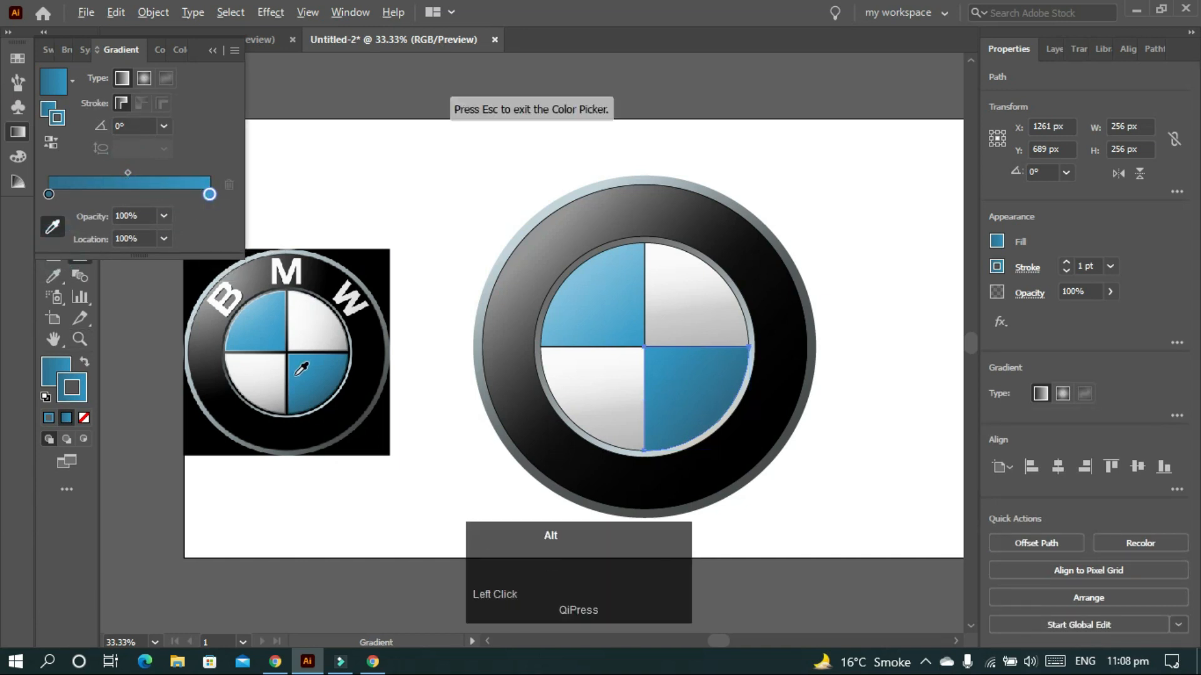
alt+scroll(301, 369, up, 7)
click(53, 226)
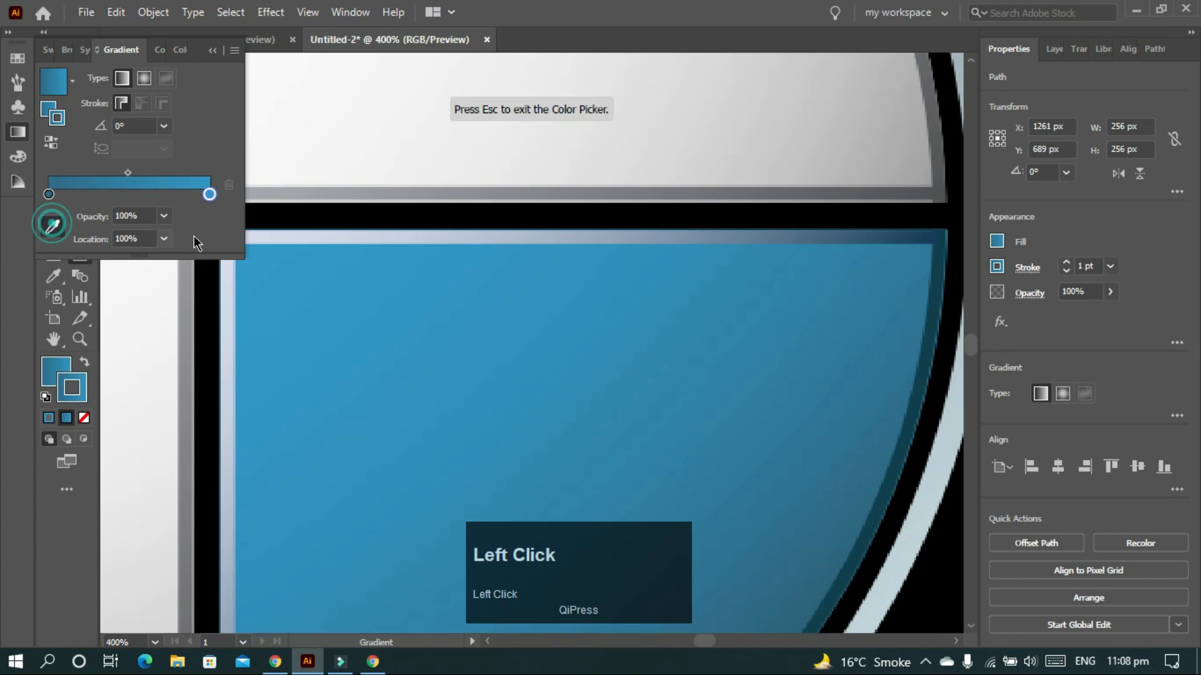
click(290, 236)
click(48, 194)
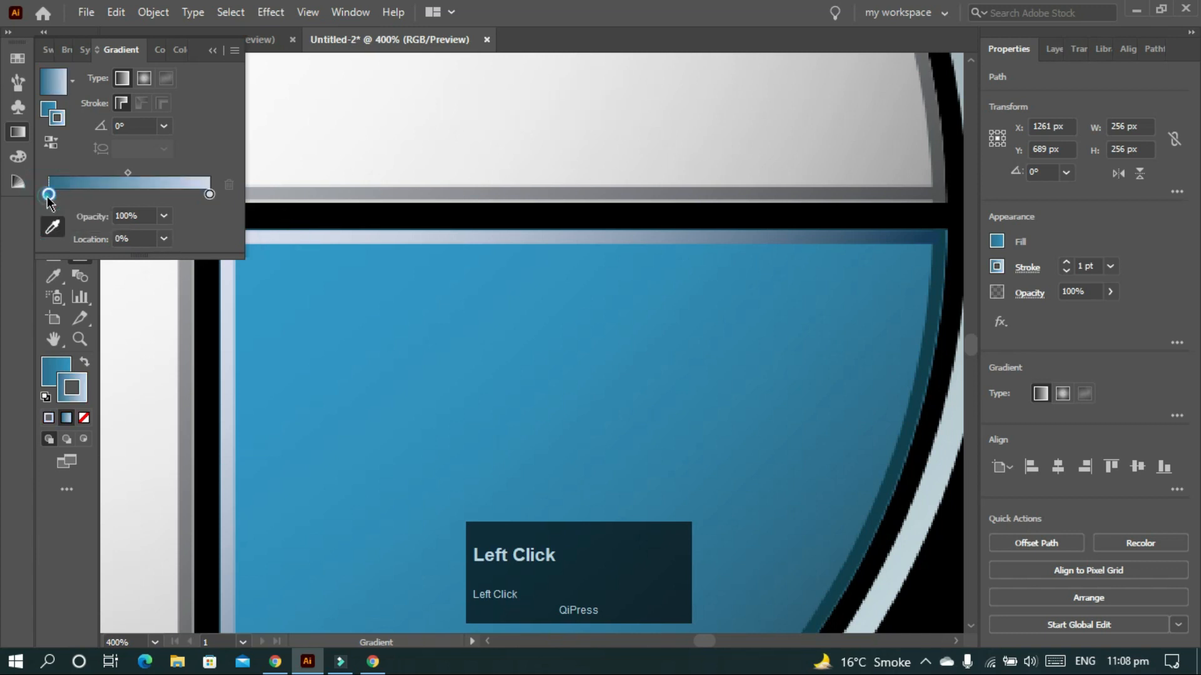
click(893, 476)
alt+scroll(651, 418, down, 3)
alt+scroll(651, 417, down, 3)
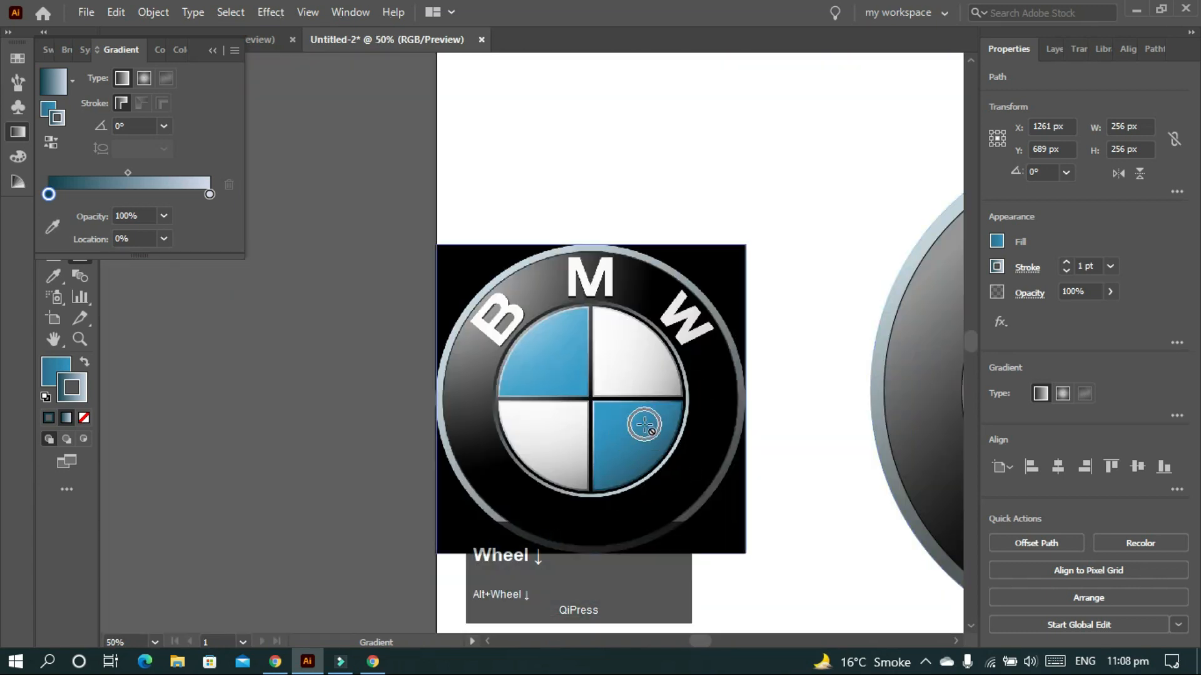
ctrl+scroll(643, 426, down, 4)
scroll(645, 427, down, 2)
scroll(645, 428, down, 1)
ctrl+scroll(643, 421, down, 4)
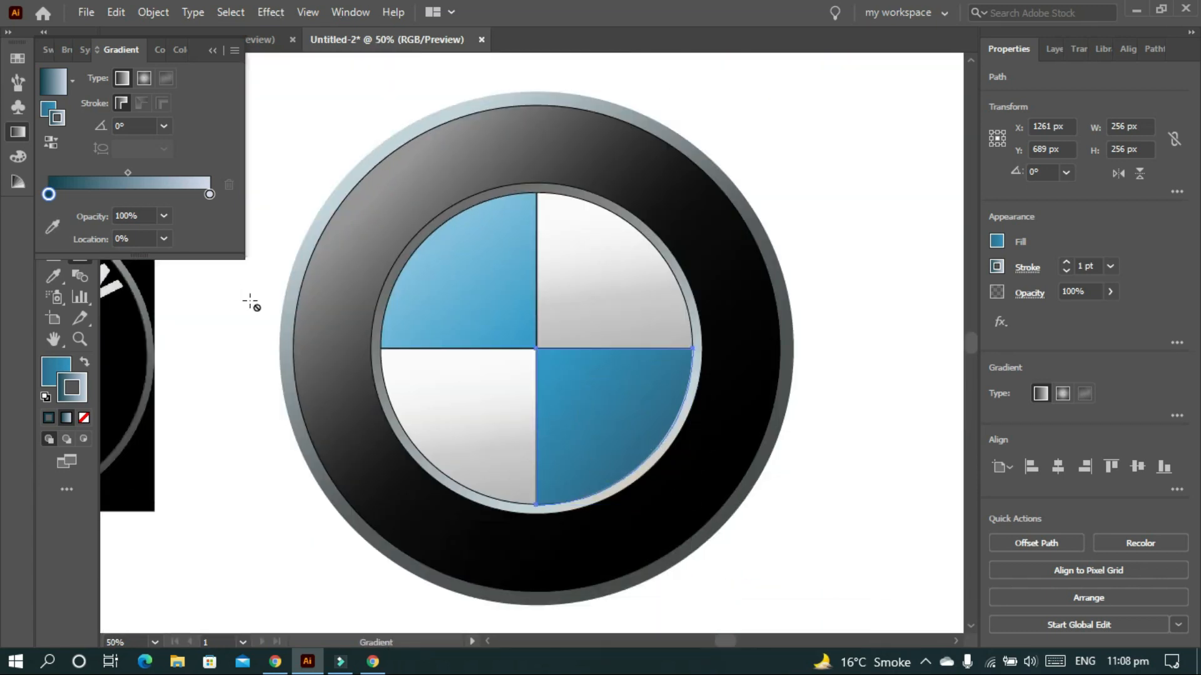
- Swap the outline gradient's light and dark stops, moving the dark stop to the far end
key(v)
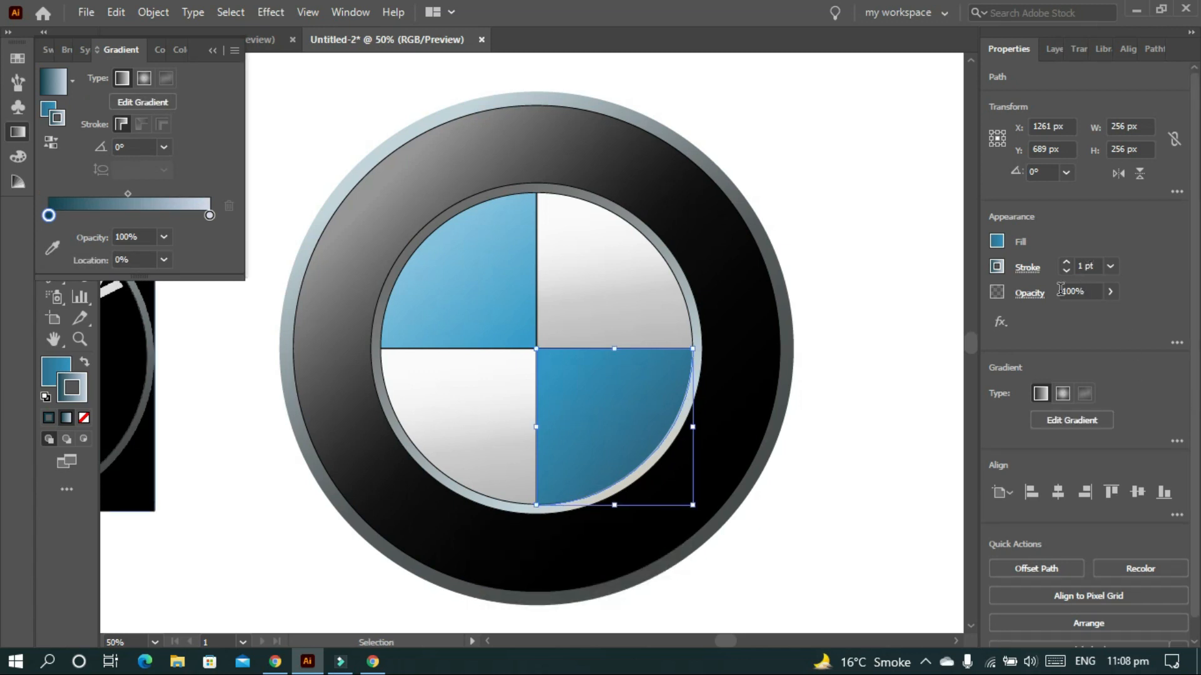
scroll(1084, 268, up, 2)
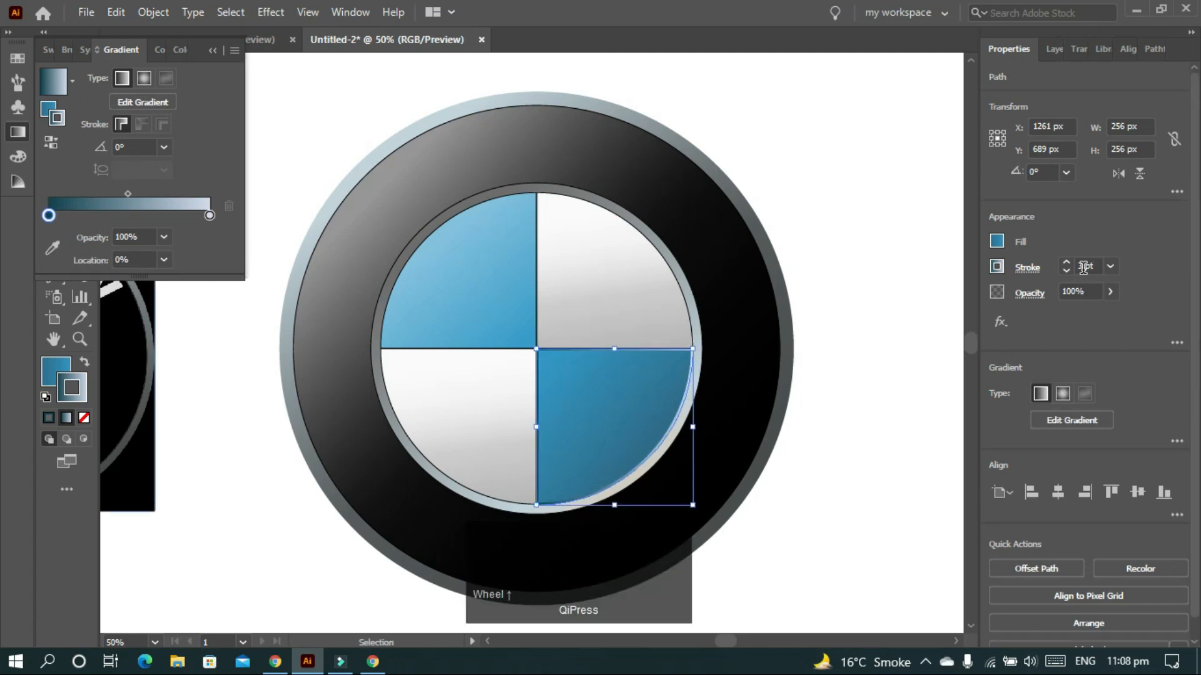
scroll(855, 310, down, 1)
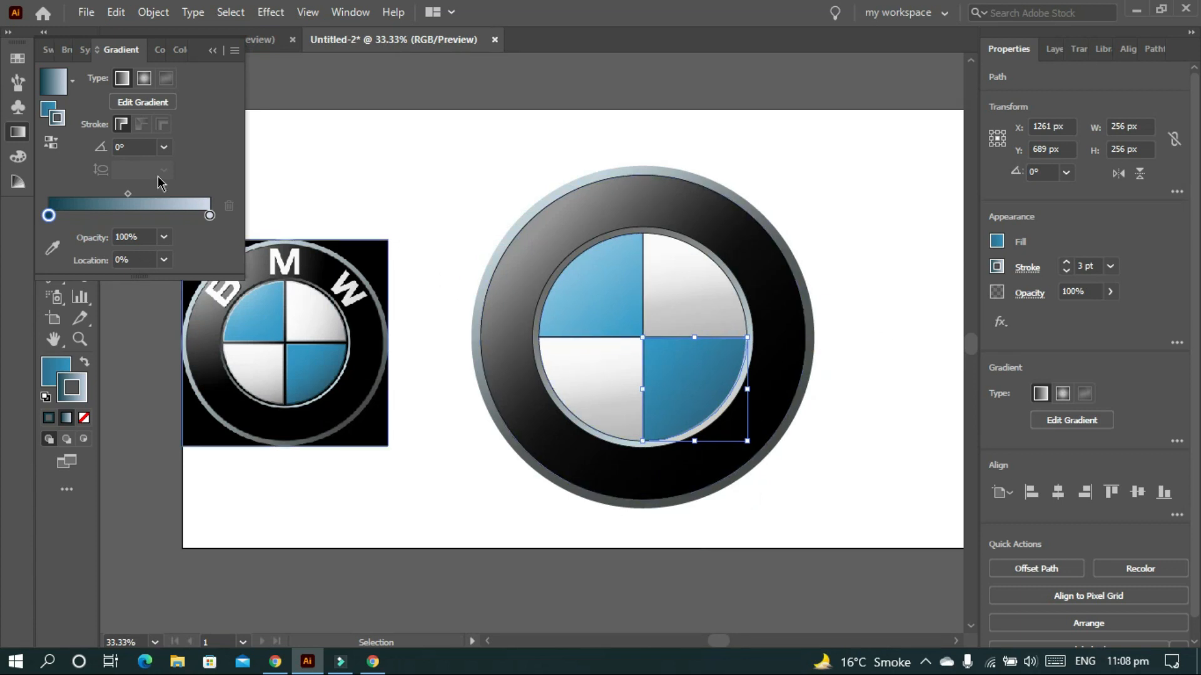
drag(46, 218, 4, 222)
drag(165, 215, 210, 215)
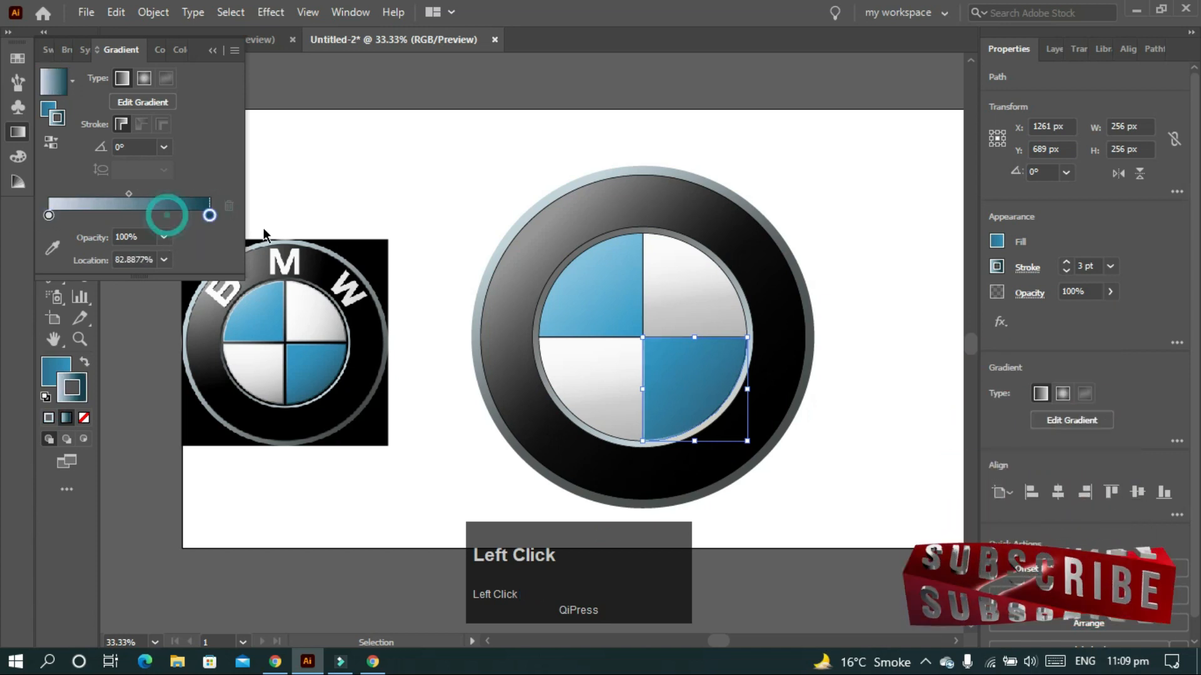
click(885, 299)
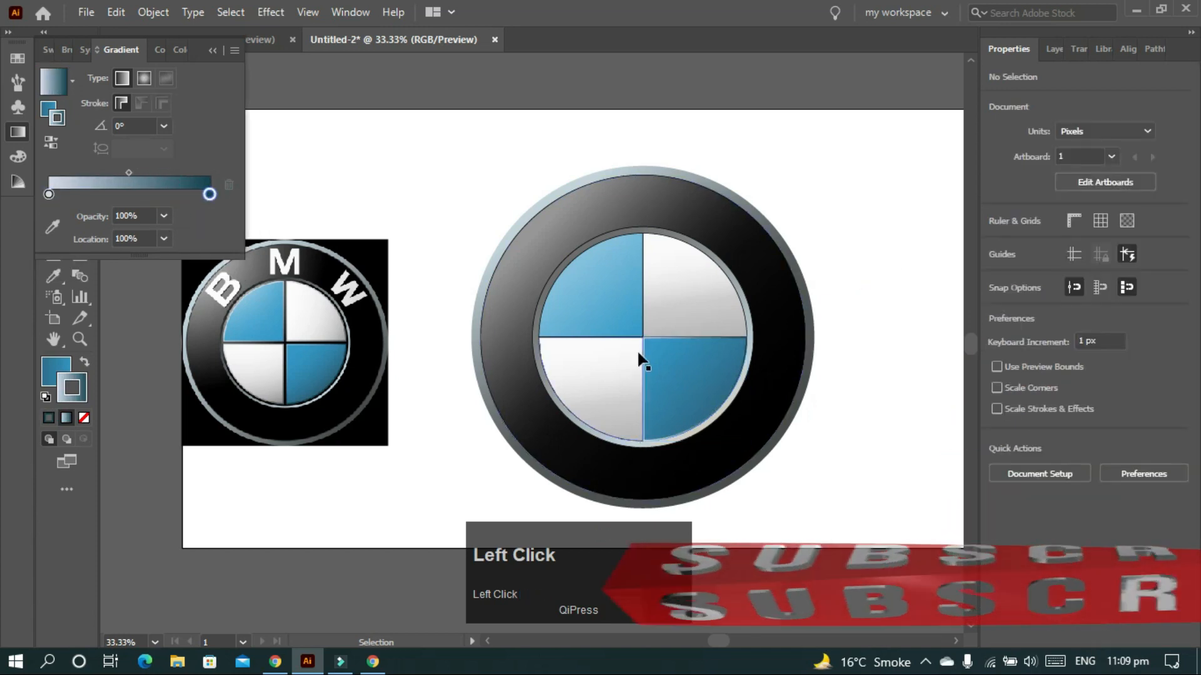
- Apply the dark gradient outline to the upper-left blue quarter
click(684, 363)
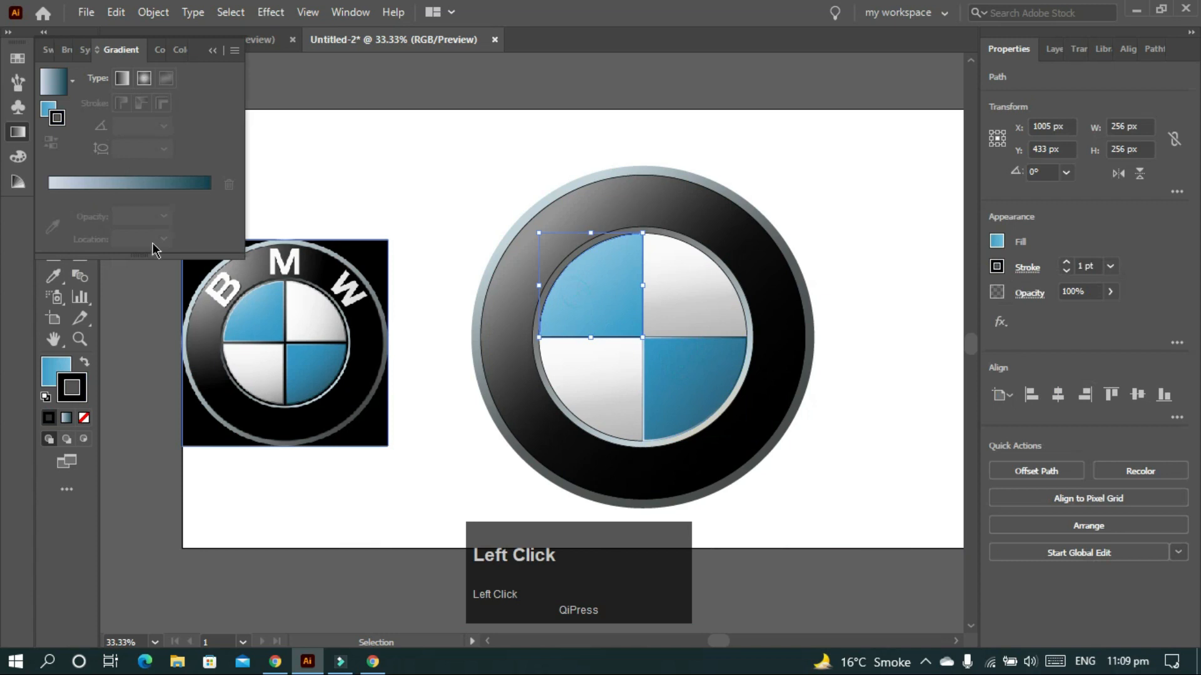
click(92, 184)
click(868, 251)
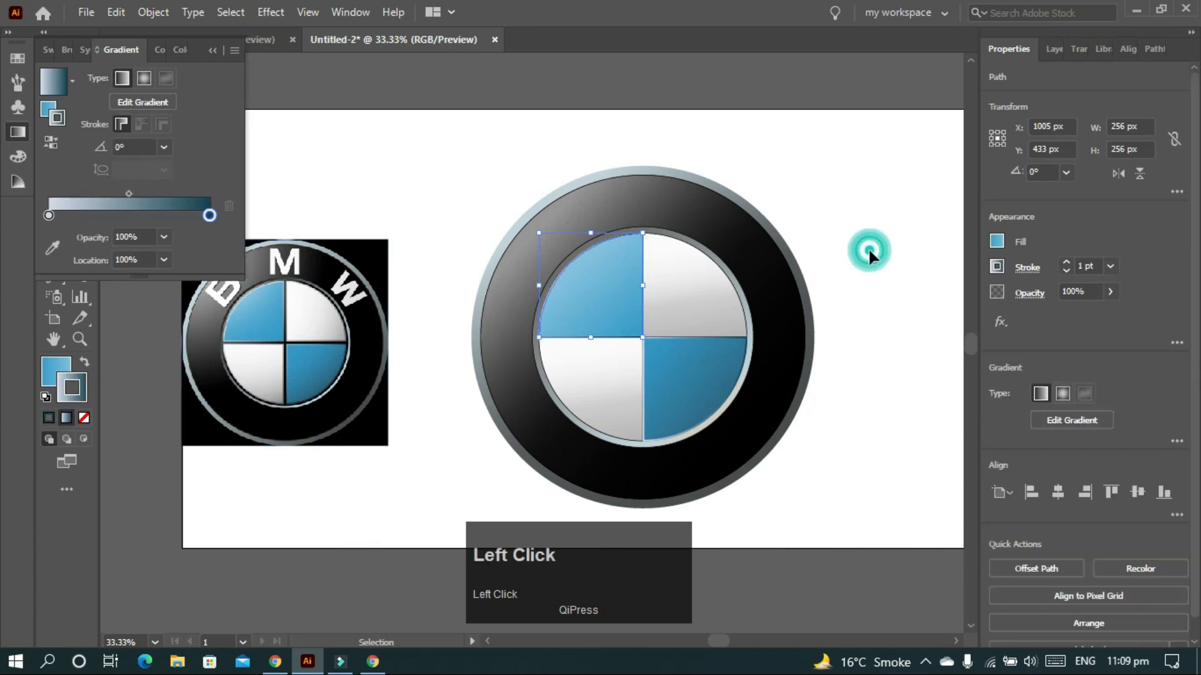
click(611, 329)
- Apply the dark gradient outline to the upper-right white quarter
click(668, 287)
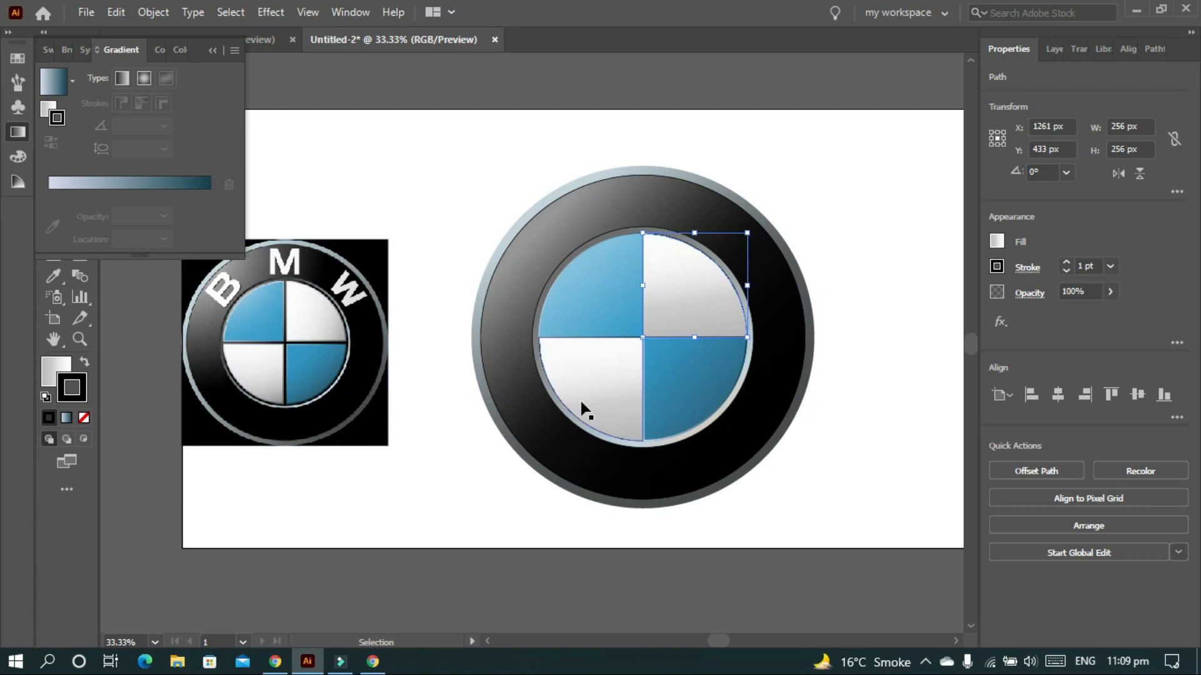
click(73, 393)
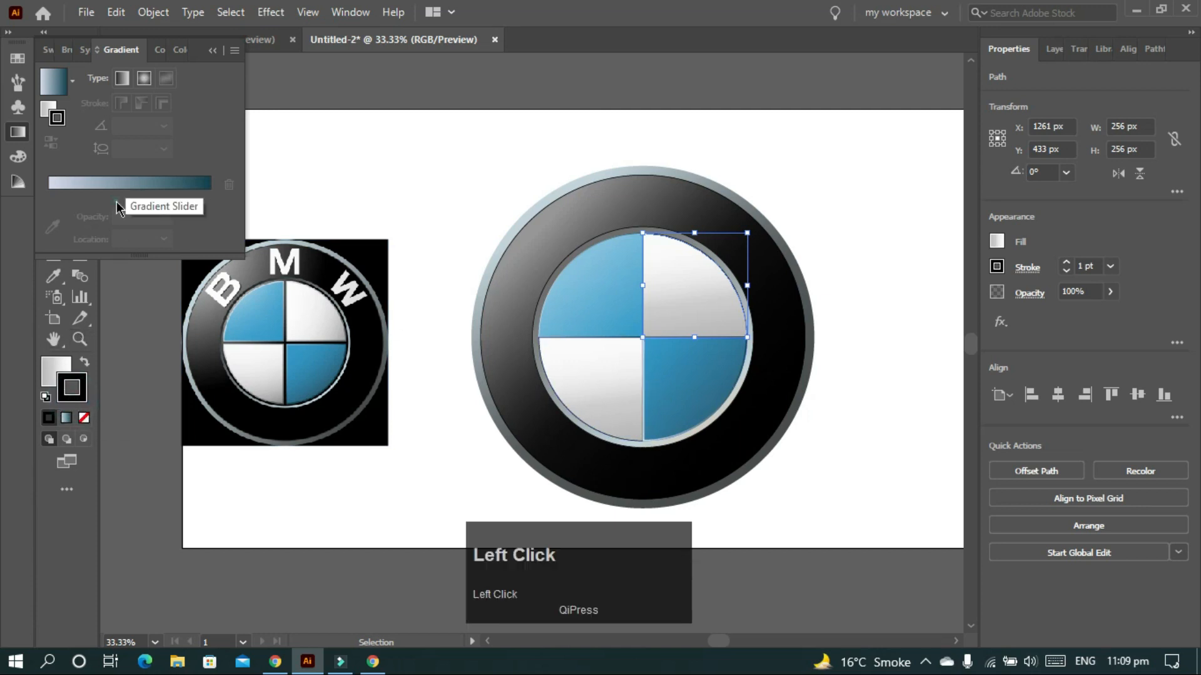
click(125, 183)
click(588, 382)
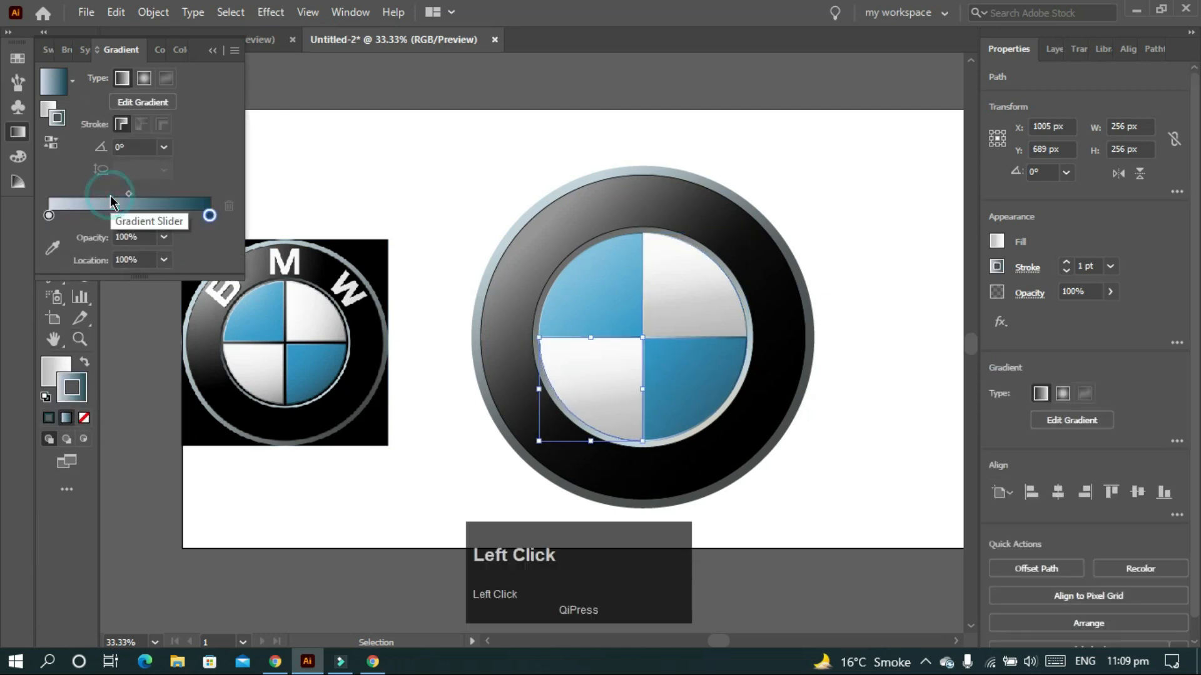
click(50, 378)
click(715, 308)
- Thicken the upper-right white quarter's outline
scroll(273, 338, up, 1)
scroll(274, 338, up, 3)
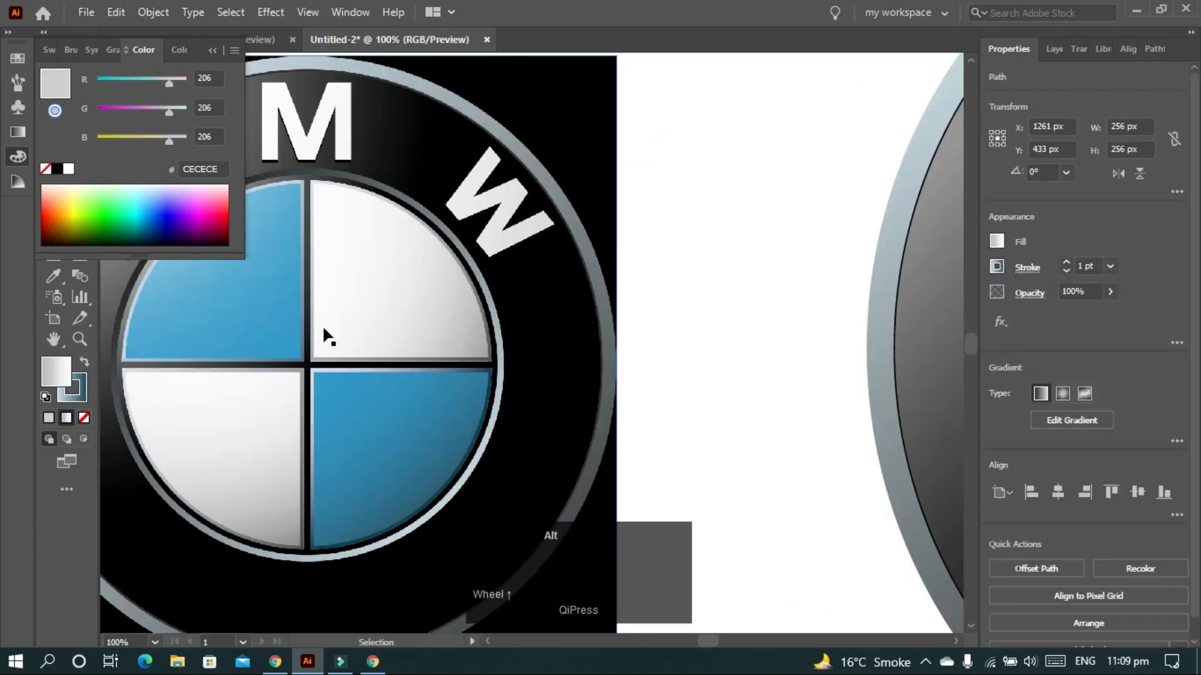
scroll(321, 325, down, 3)
scroll(685, 311, up, 1)
click(686, 311)
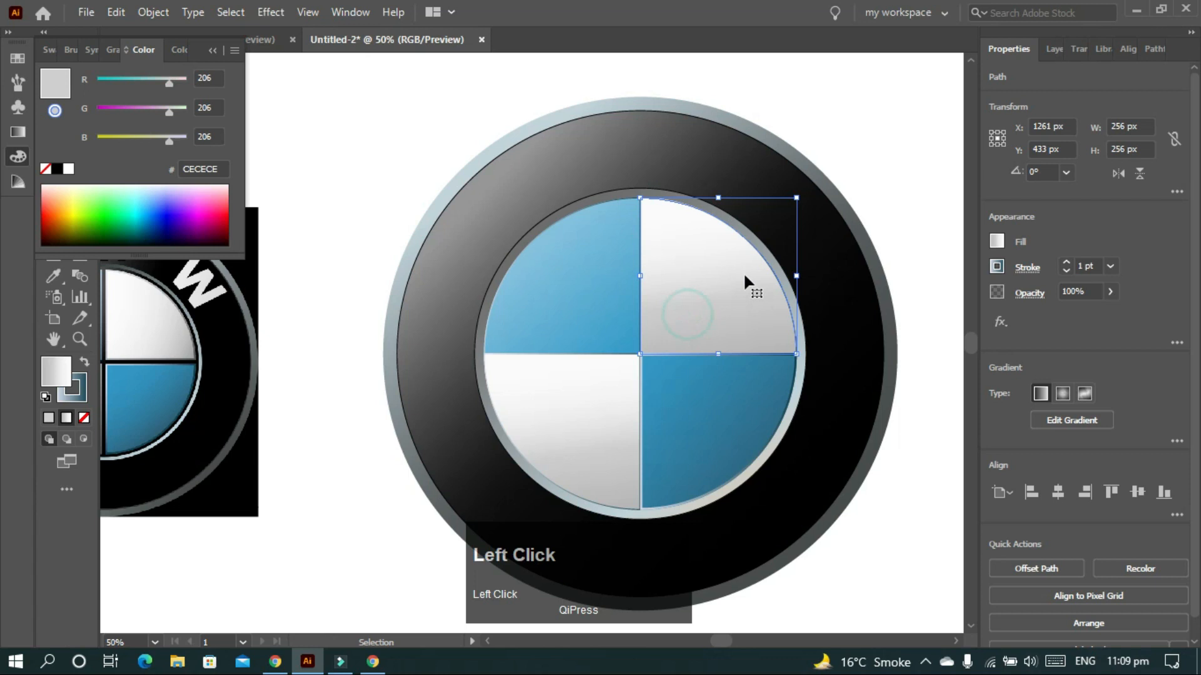
click(882, 186)
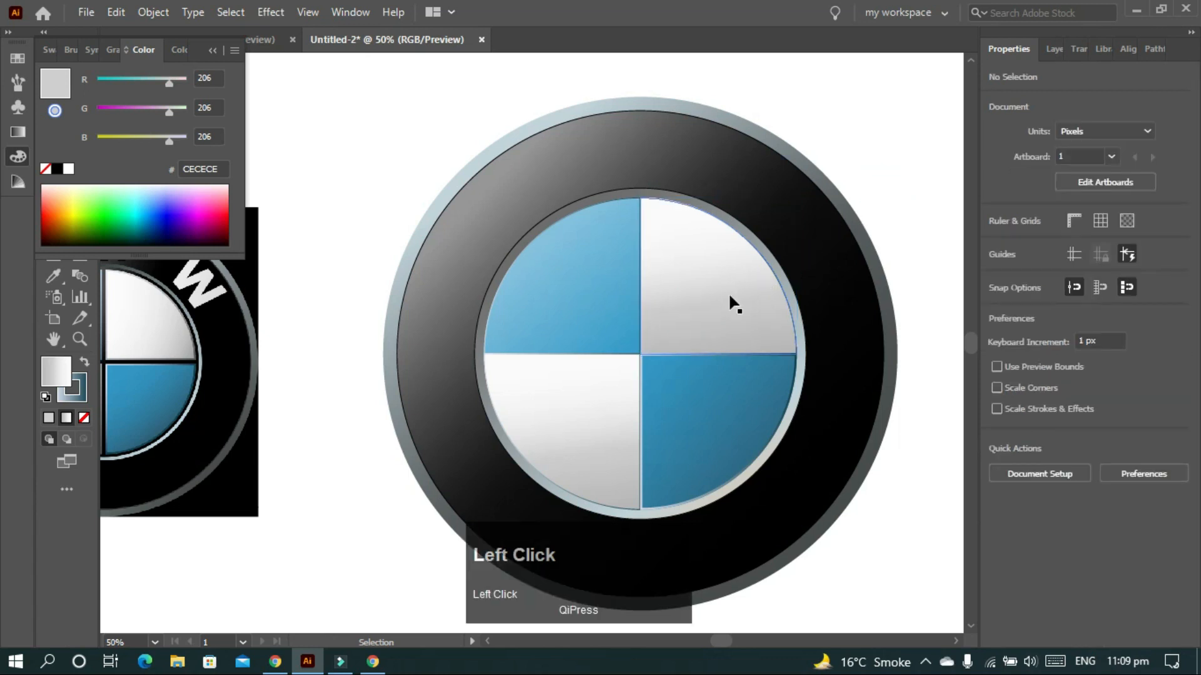
scroll(1085, 266, up, 2)
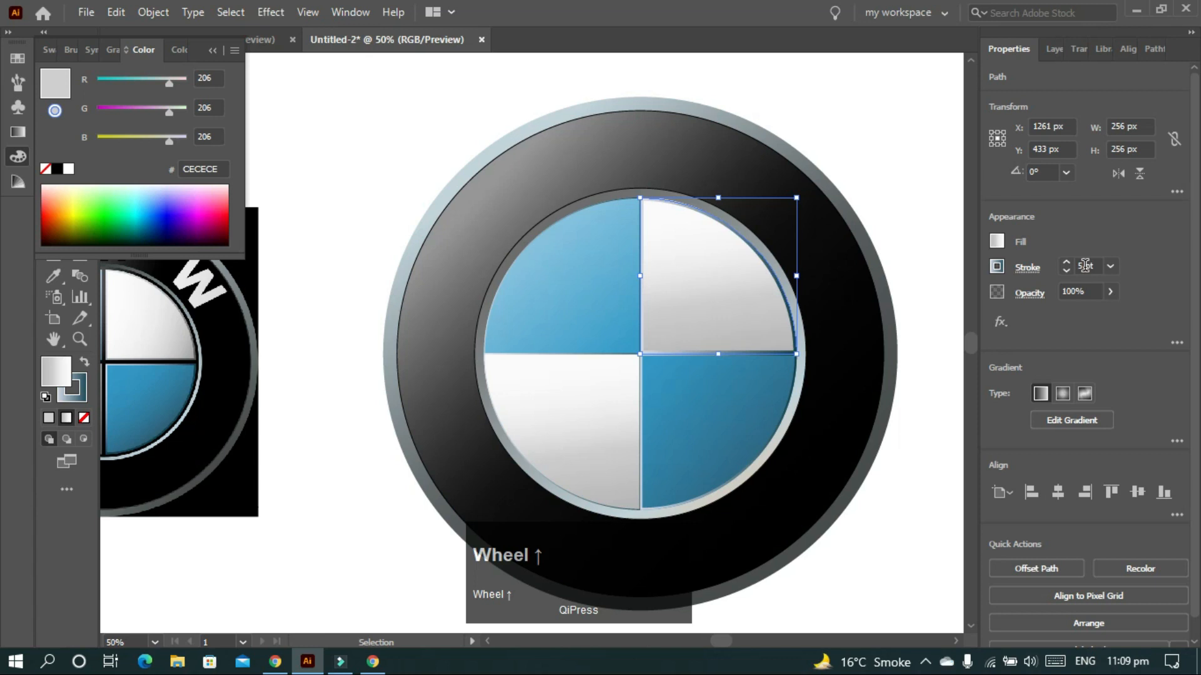
scroll(1085, 265, down, 2)
- Raise the bottom-right, top-left and bottom-left quarters' outlines to 5 pt
click(696, 413)
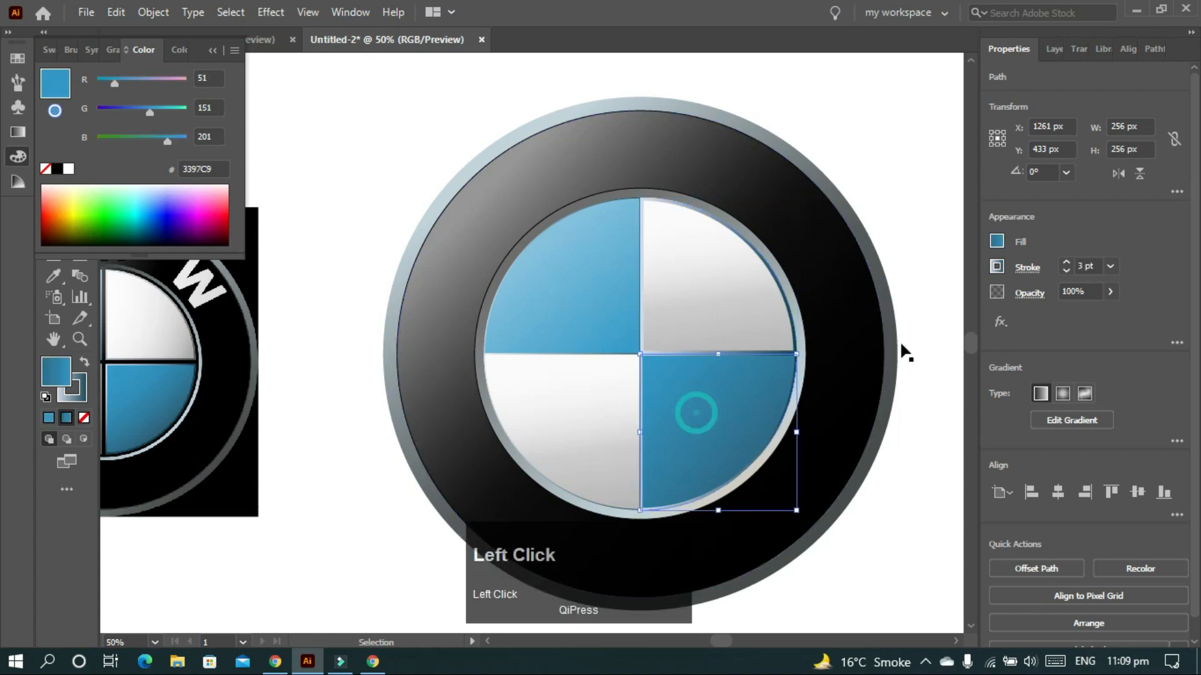
scroll(1079, 261, up, 1)
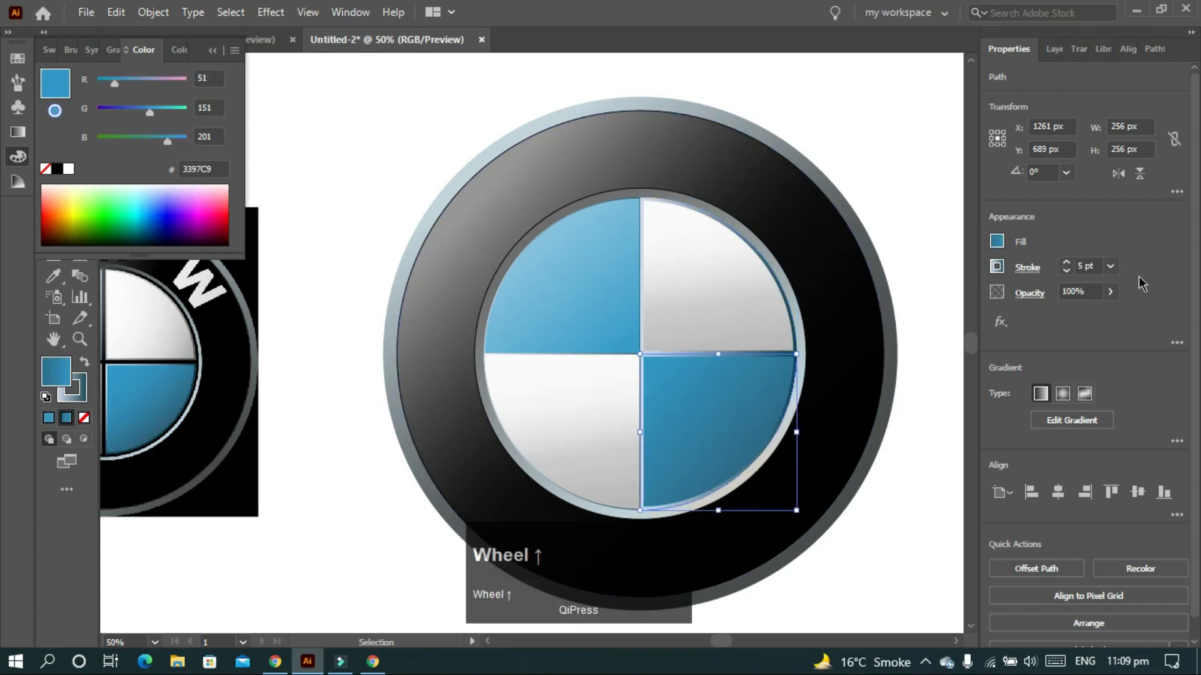
click(504, 317)
scroll(1088, 263, up, 2)
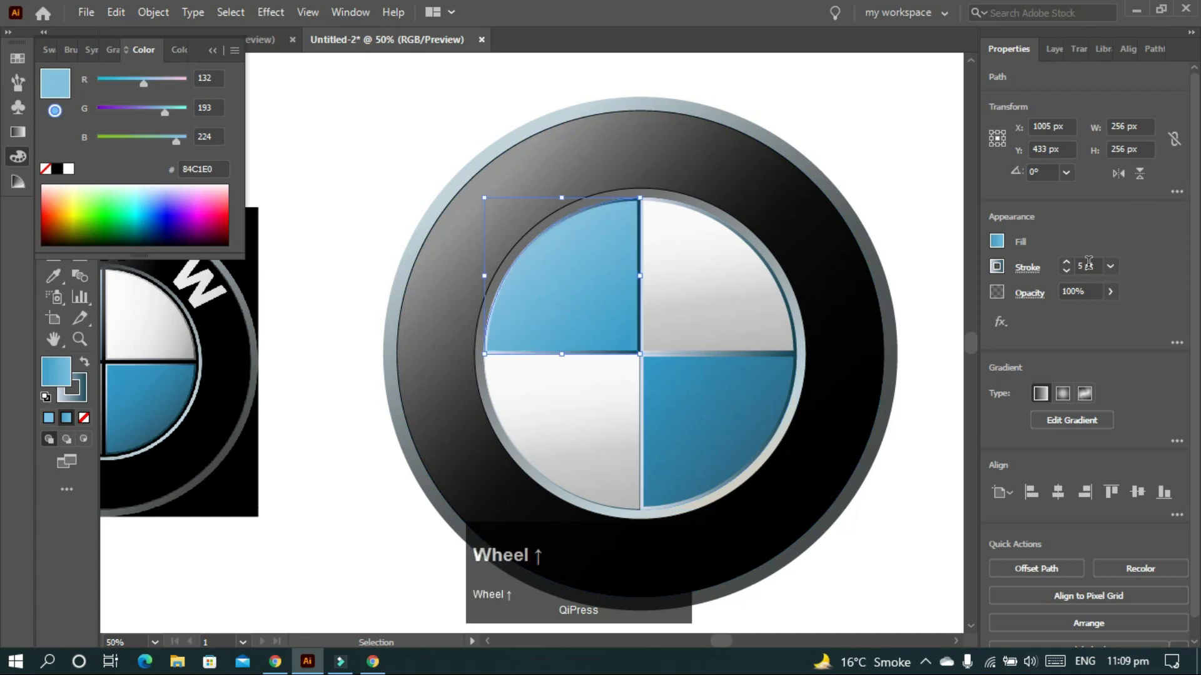
click(564, 405)
scroll(1088, 262, up, 2)
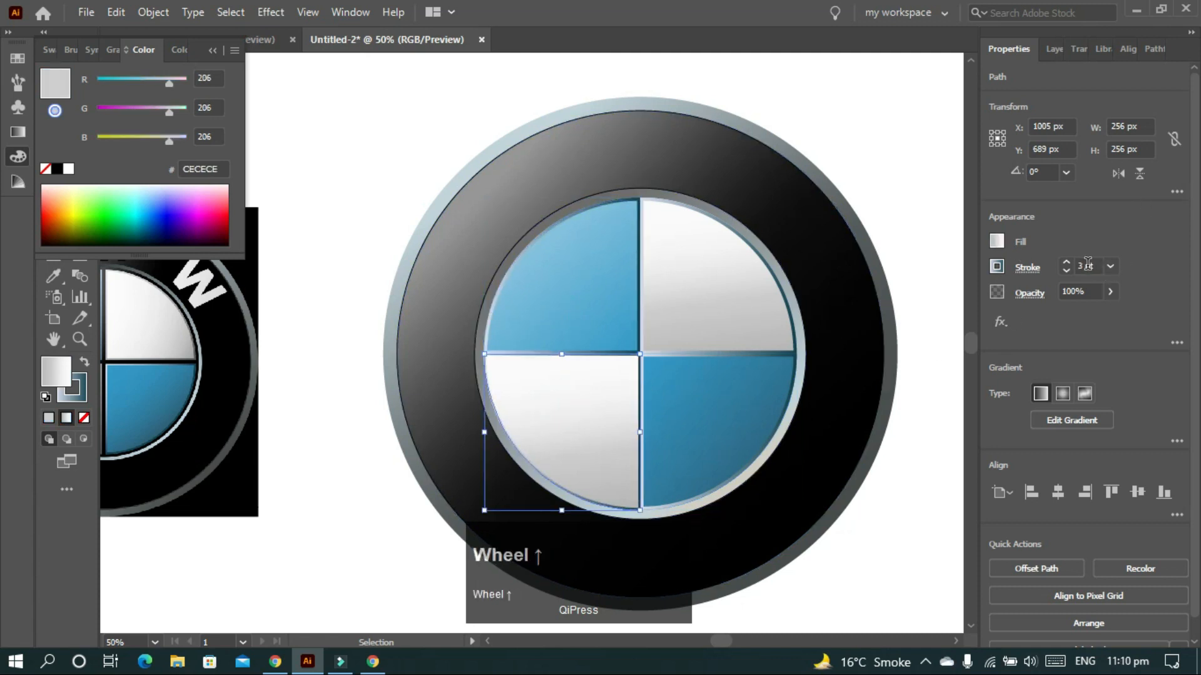
click(877, 182)
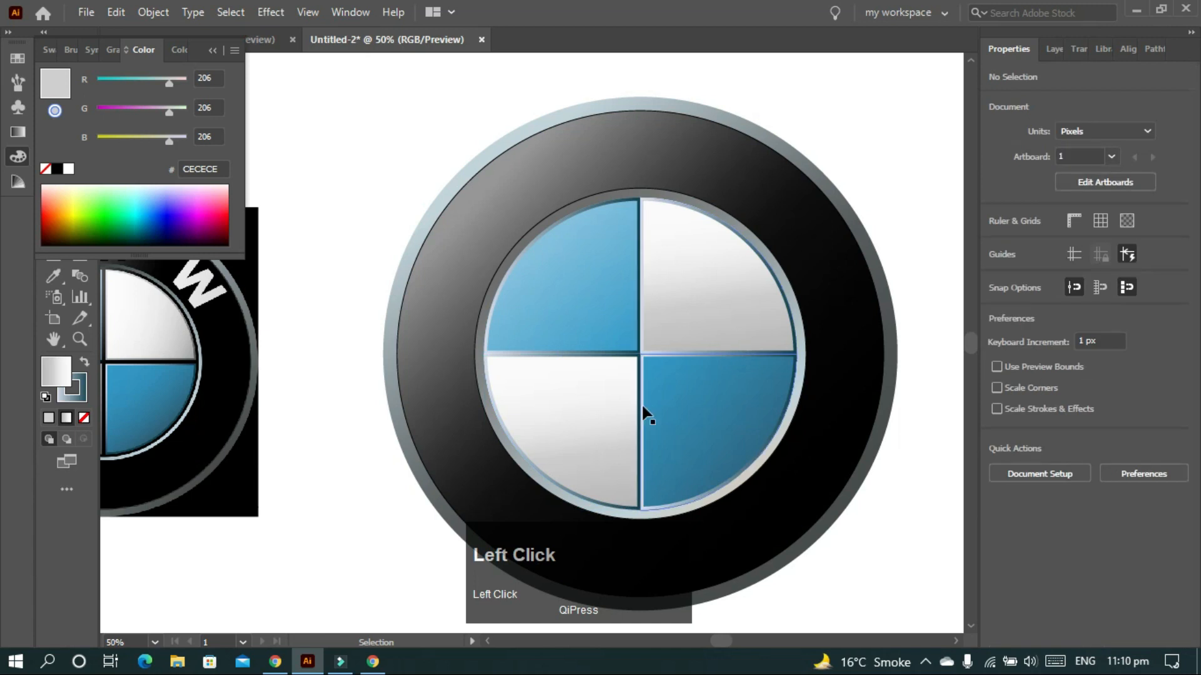
click(682, 262)
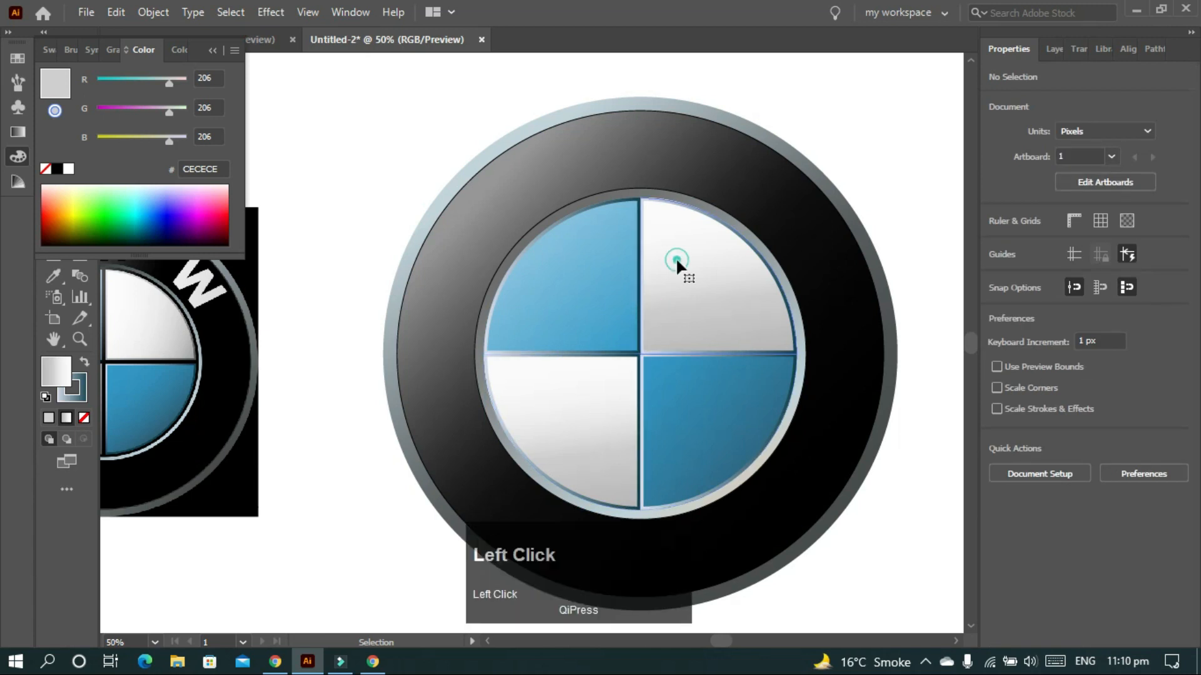
scroll(357, 401, left, 1)
- Reverse the quadrant outline gradient so its dark stop sits at the start
scroll(357, 402, left, 3)
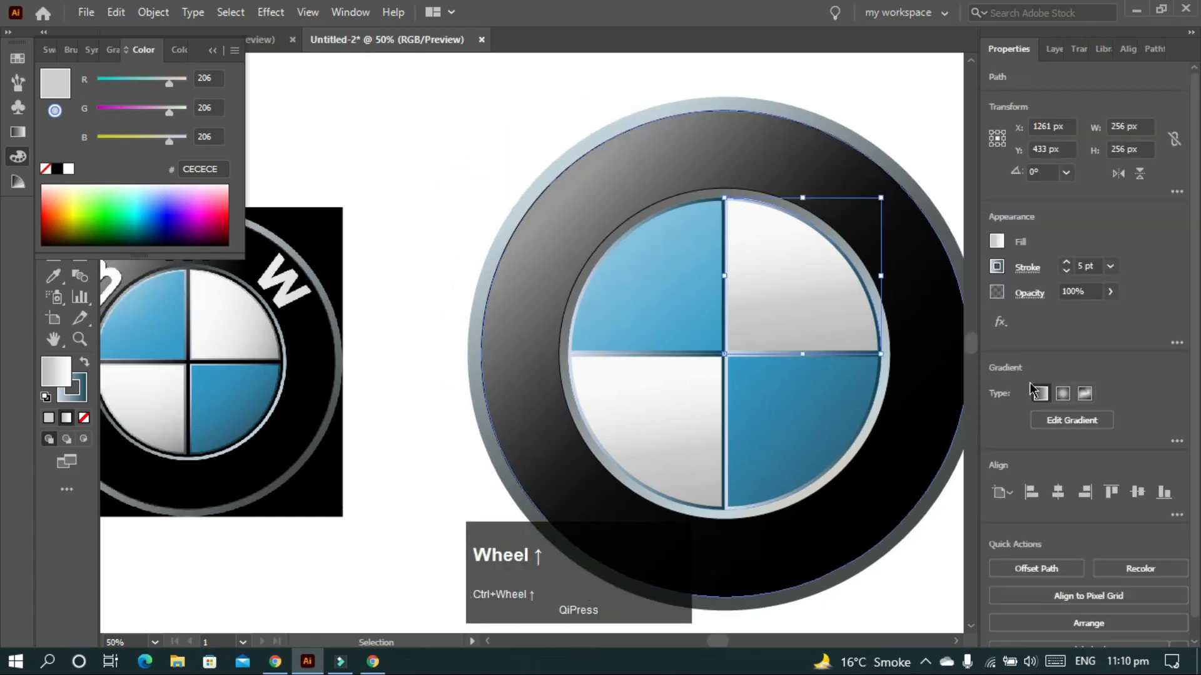
click(17, 132)
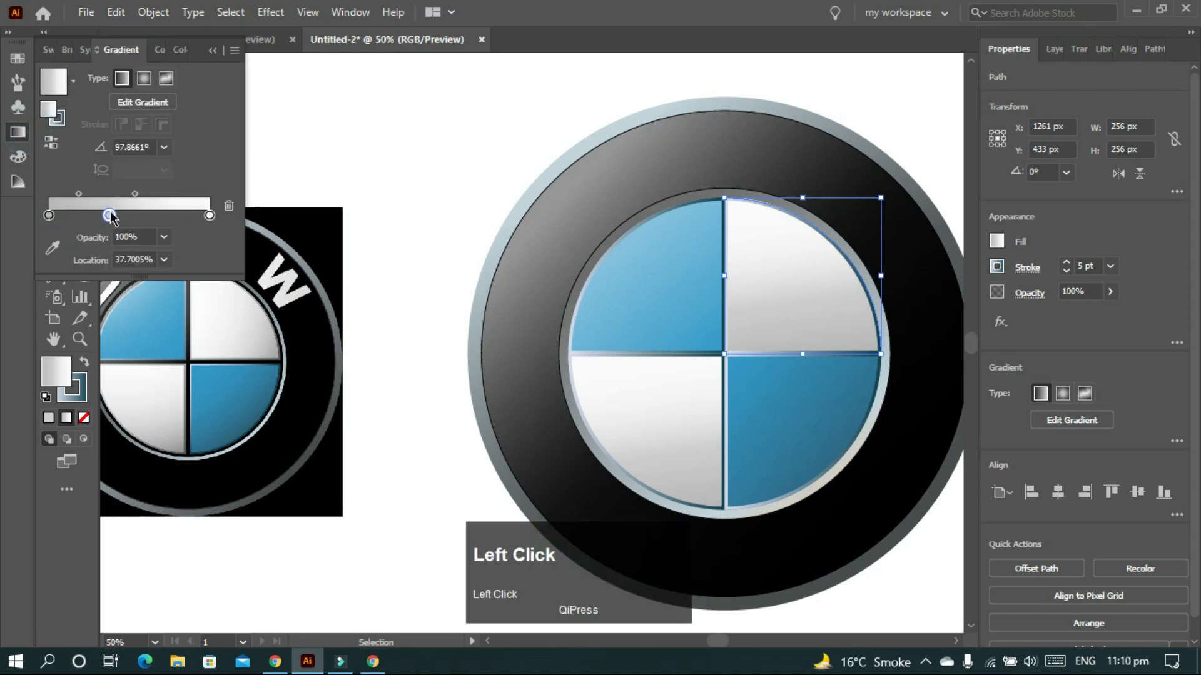
drag(49, 215, 0, 210)
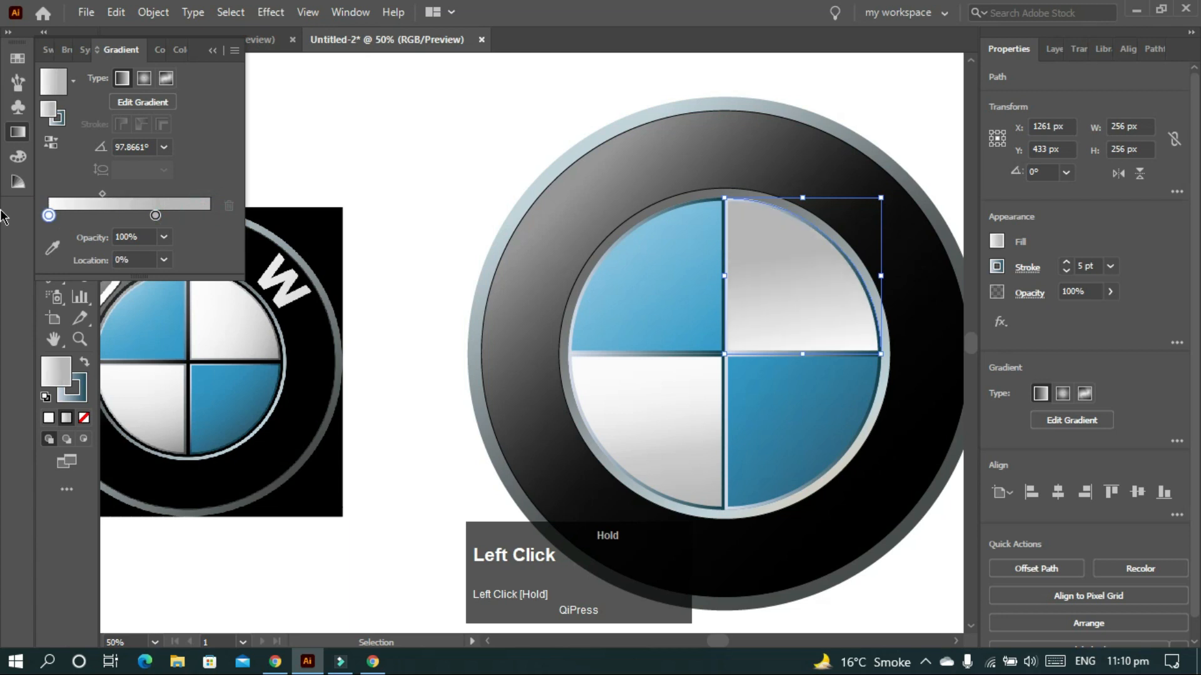
key(ctrl+z)
key(ctrl+z)
click(74, 391)
click(18, 133)
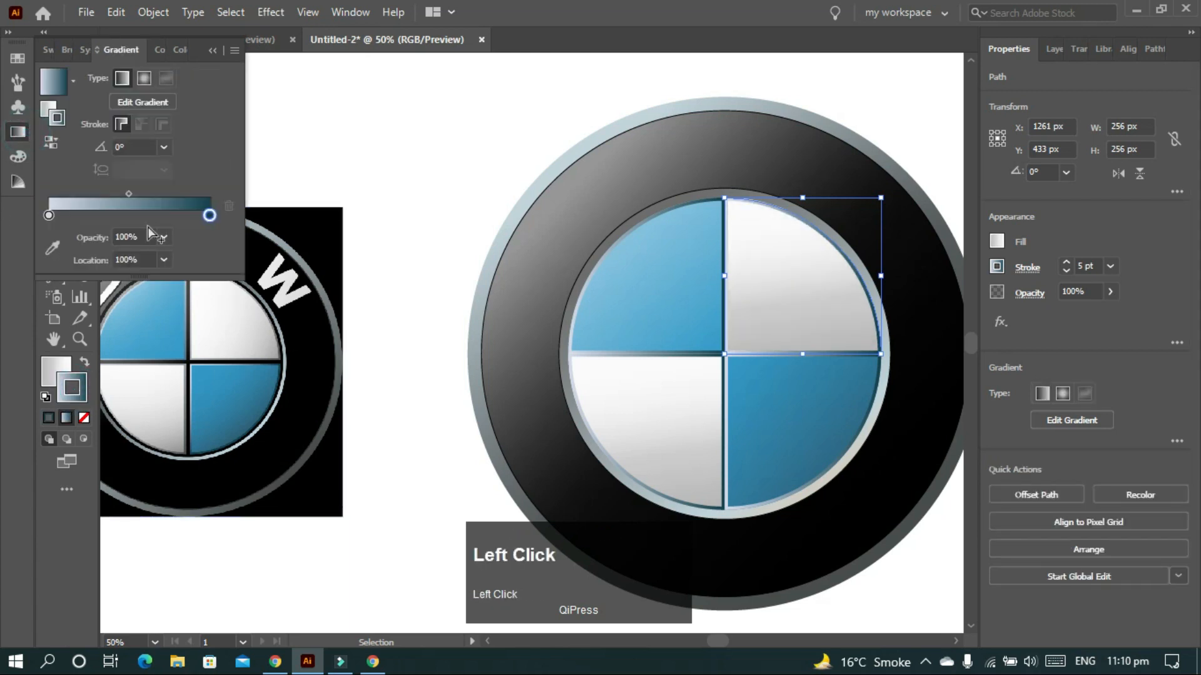
click(210, 215)
mouse_move(159, 222)
mouse_down()
mouse_move(101, 225)
mouse_move(237, 220)
mouse_up()
drag(103, 216, 49, 216)
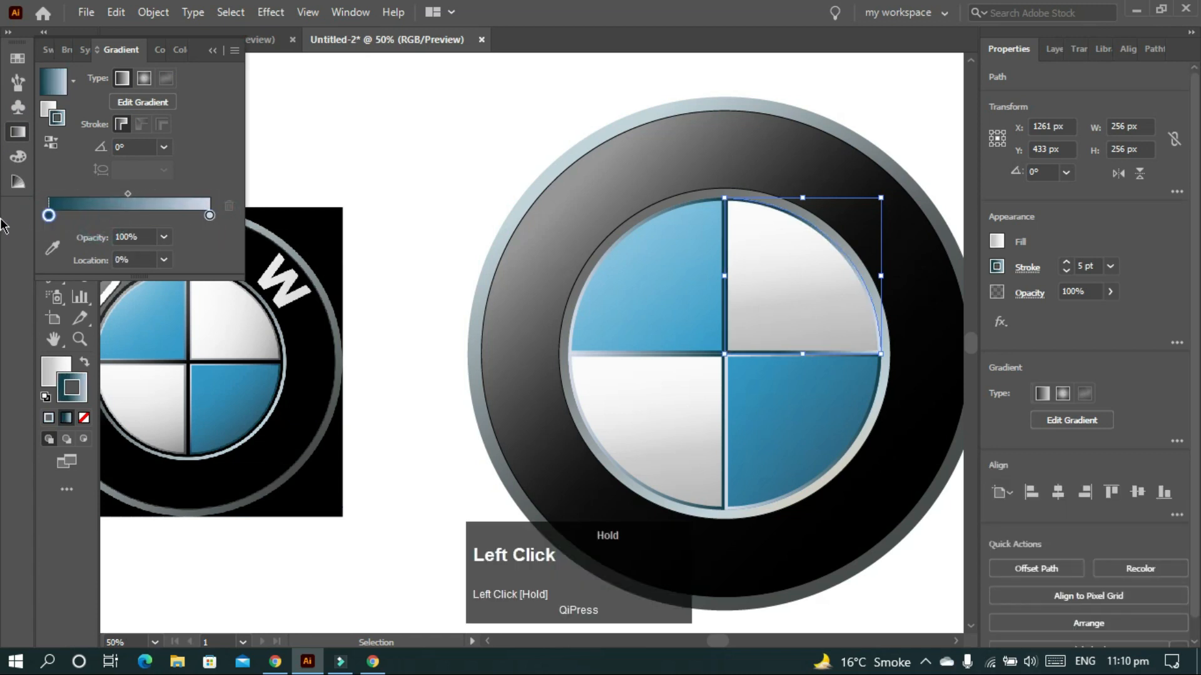
- Add a middle colour stop near 45.7% to the bottom-right quadrant's outline gradient
click(776, 398)
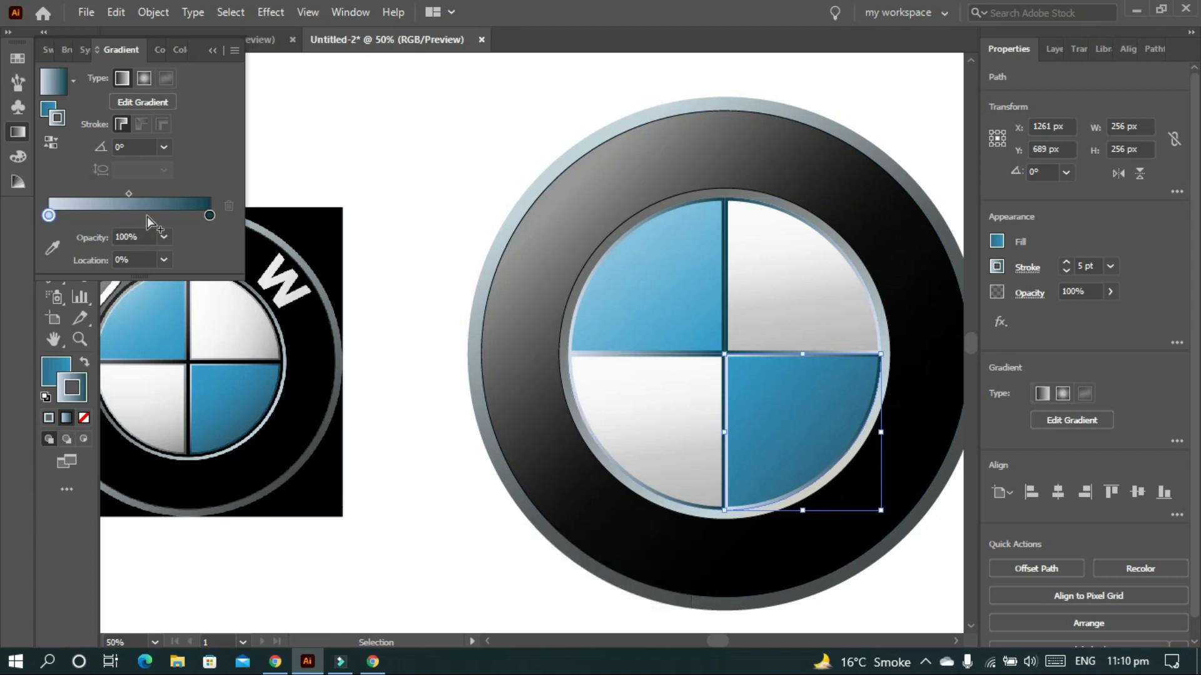
drag(150, 222, 125, 217)
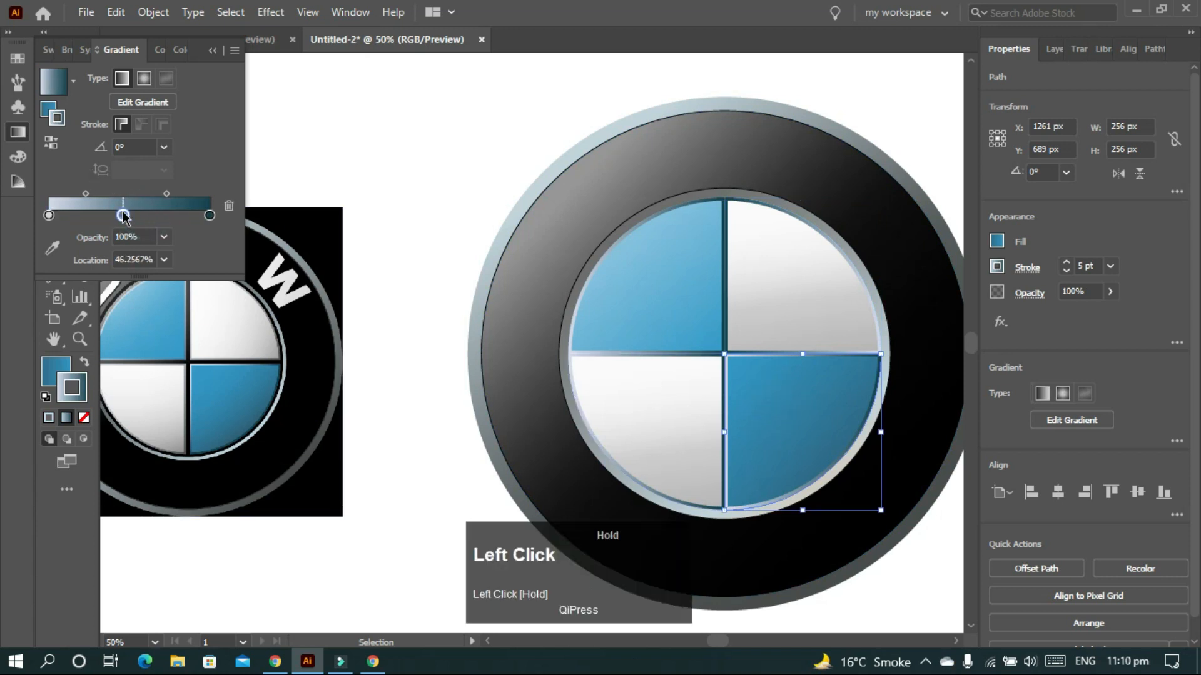
click(633, 279)
scroll(636, 284, left, 1)
click(715, 438)
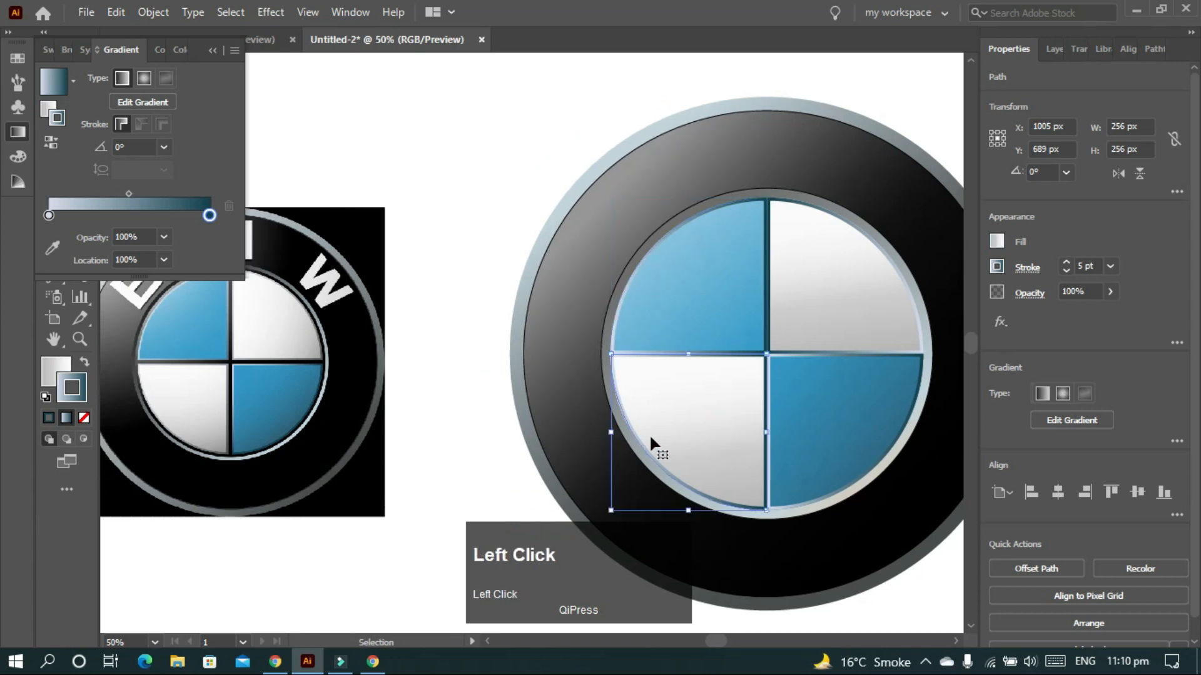
click(350, 165)
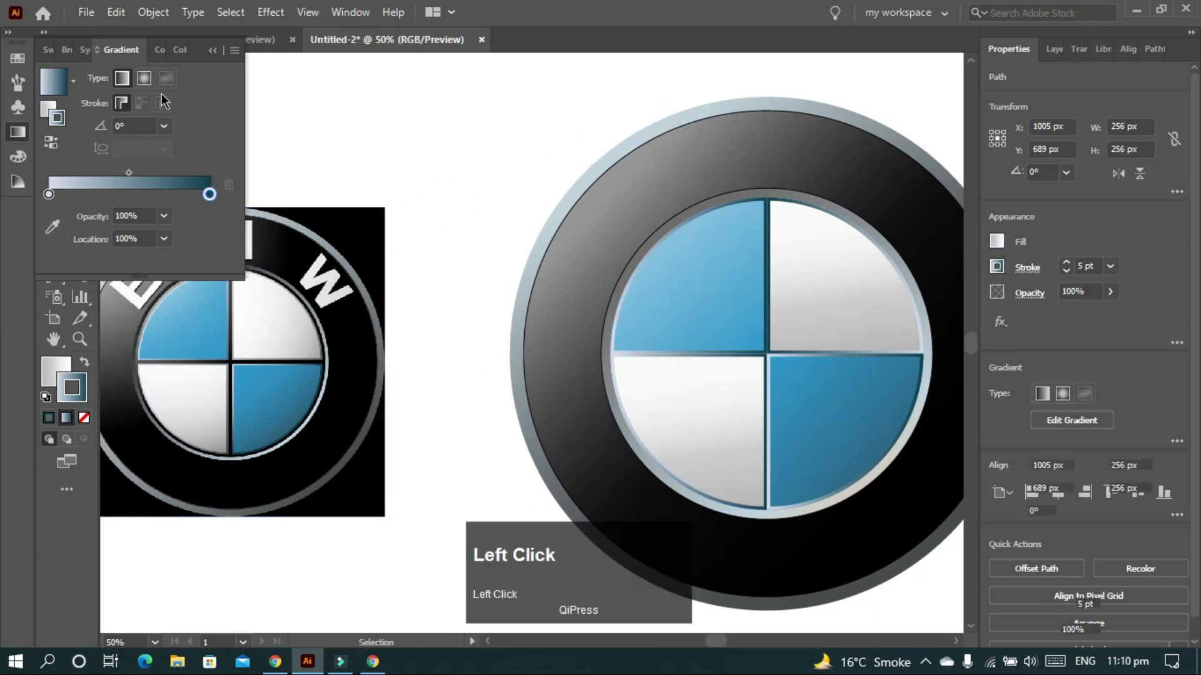
click(212, 51)
- Draw a 512 px circle outward from the emblem centre with the Ellipse tool
scroll(509, 212, down, 1)
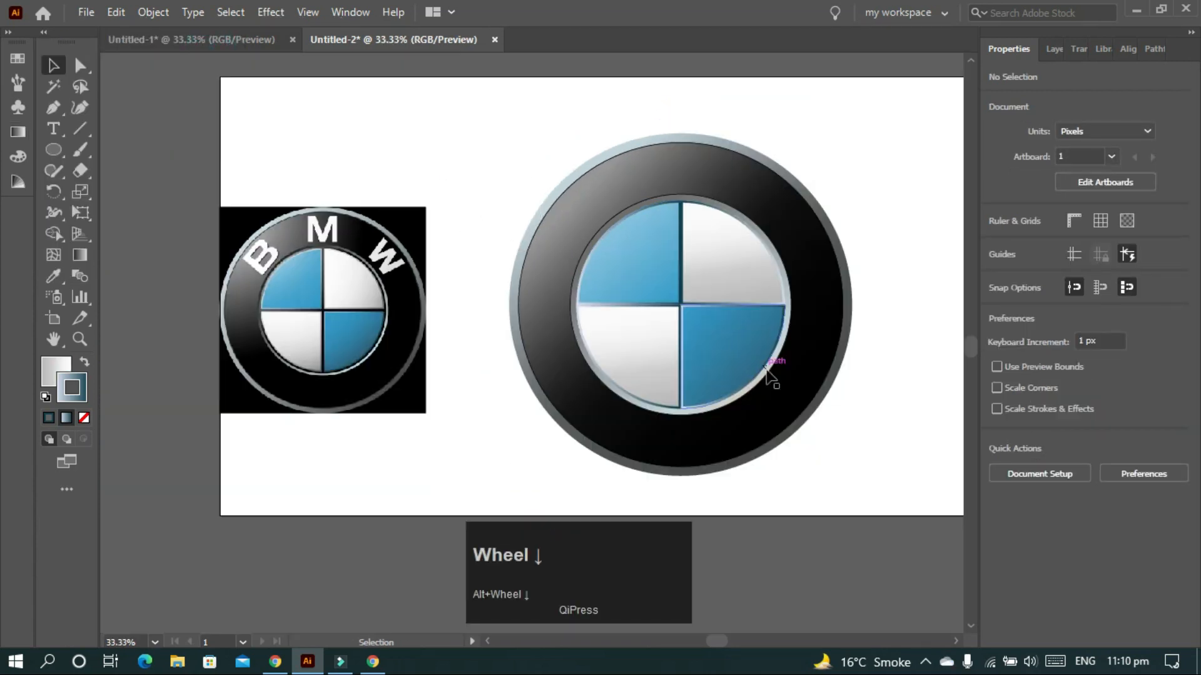
scroll(775, 378, up, 2)
key(l)
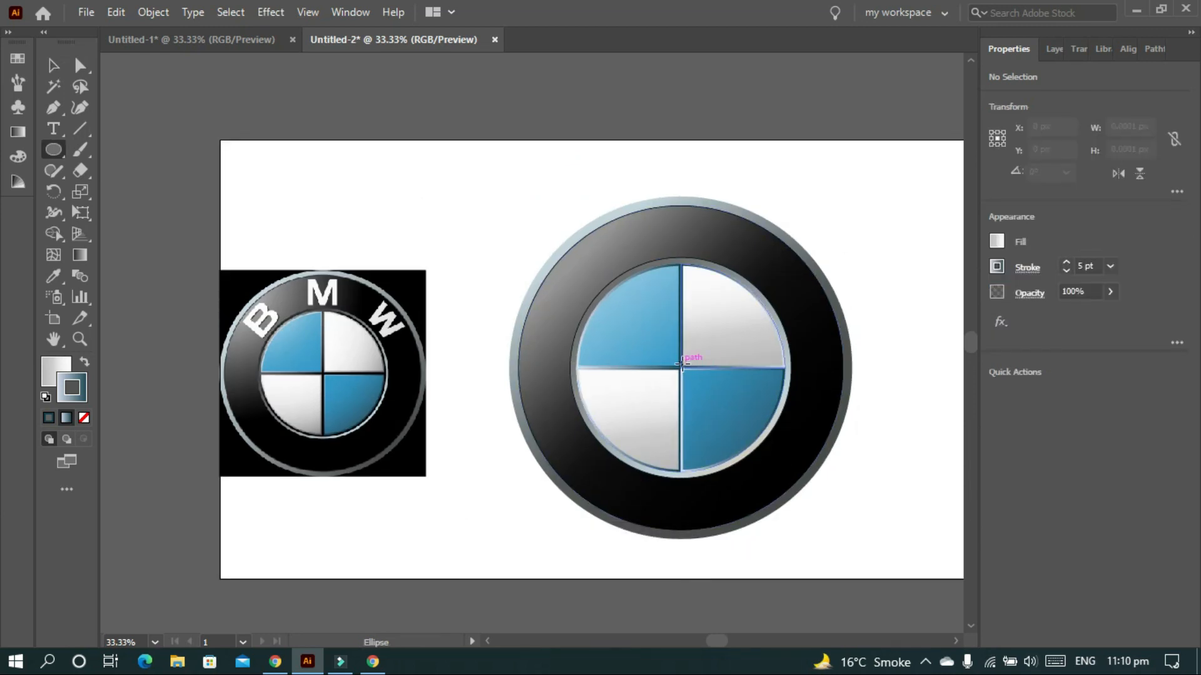
scroll(680, 368, up, 2)
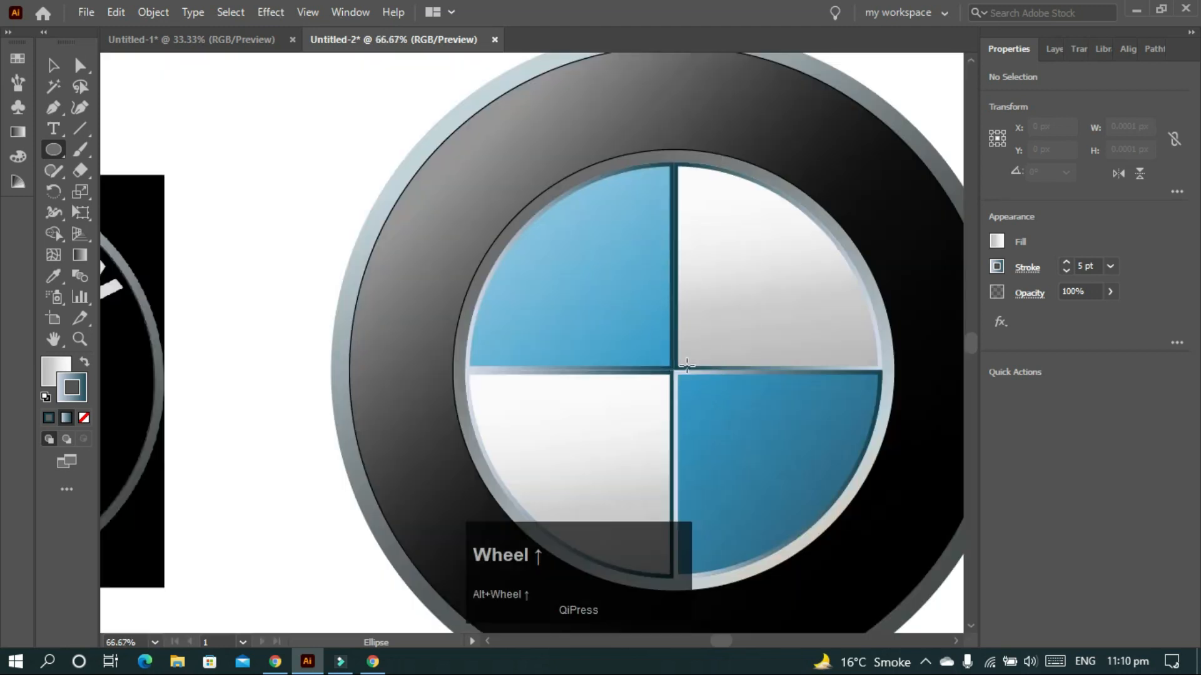
drag(674, 372, 681, 582)
- Reset default colours and swap fill and stroke so the circle is hollow
click(50, 369)
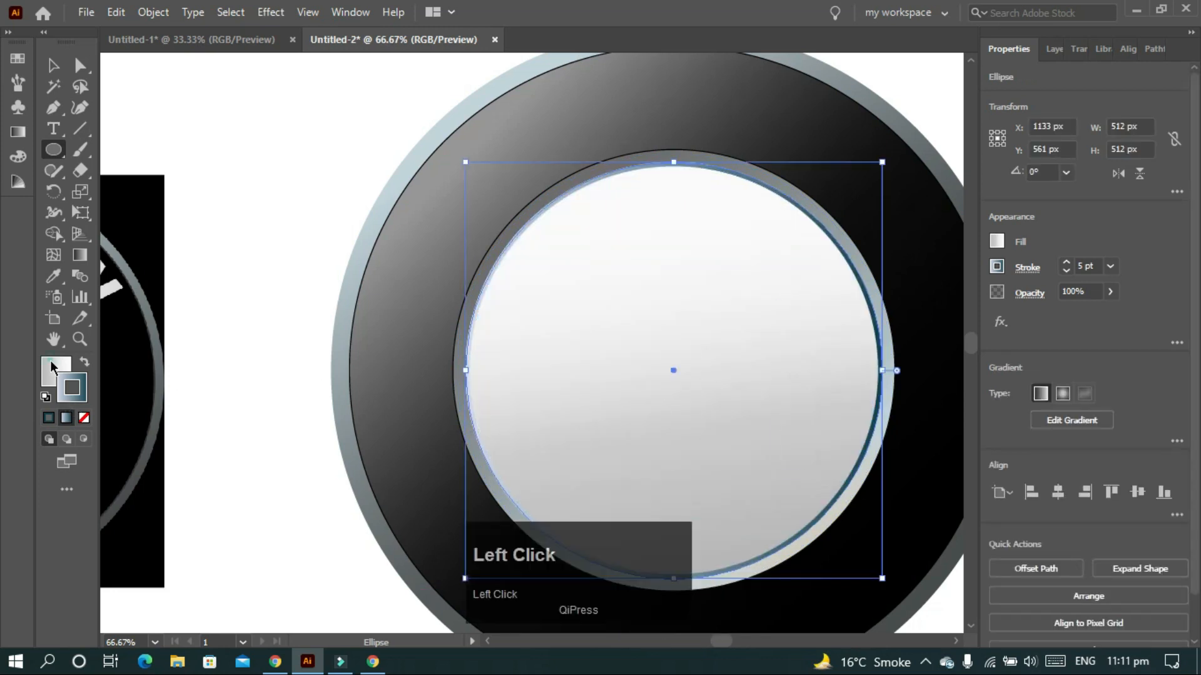
click(45, 398)
click(73, 389)
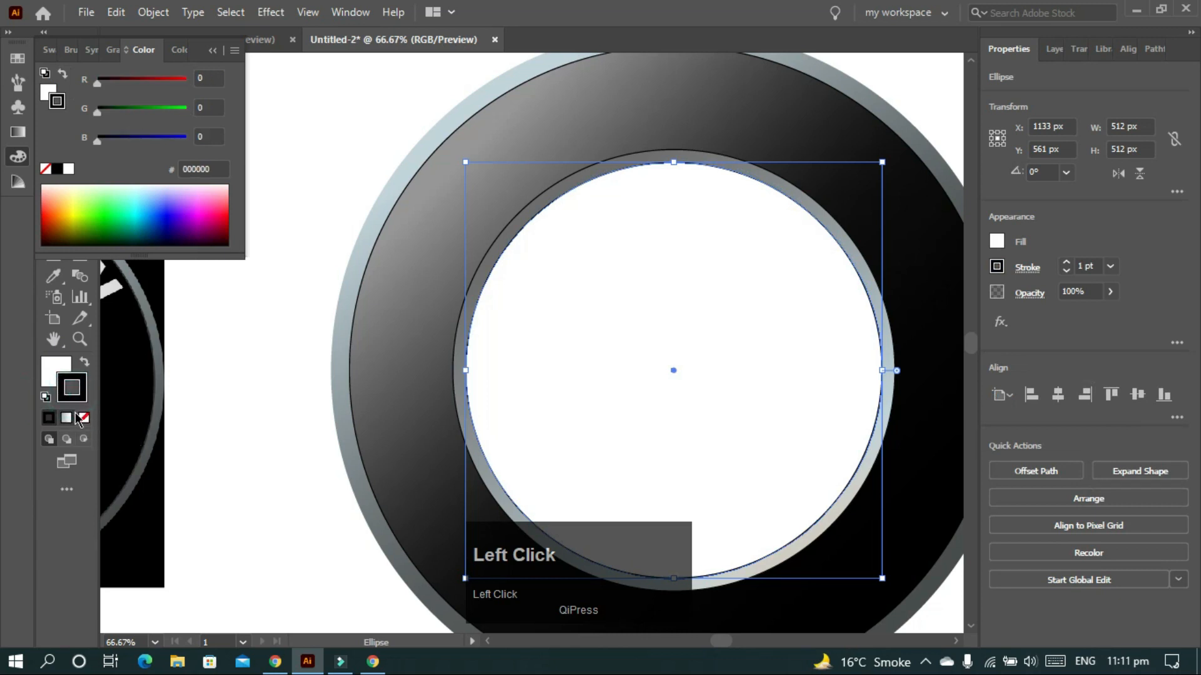
click(84, 418)
click(85, 364)
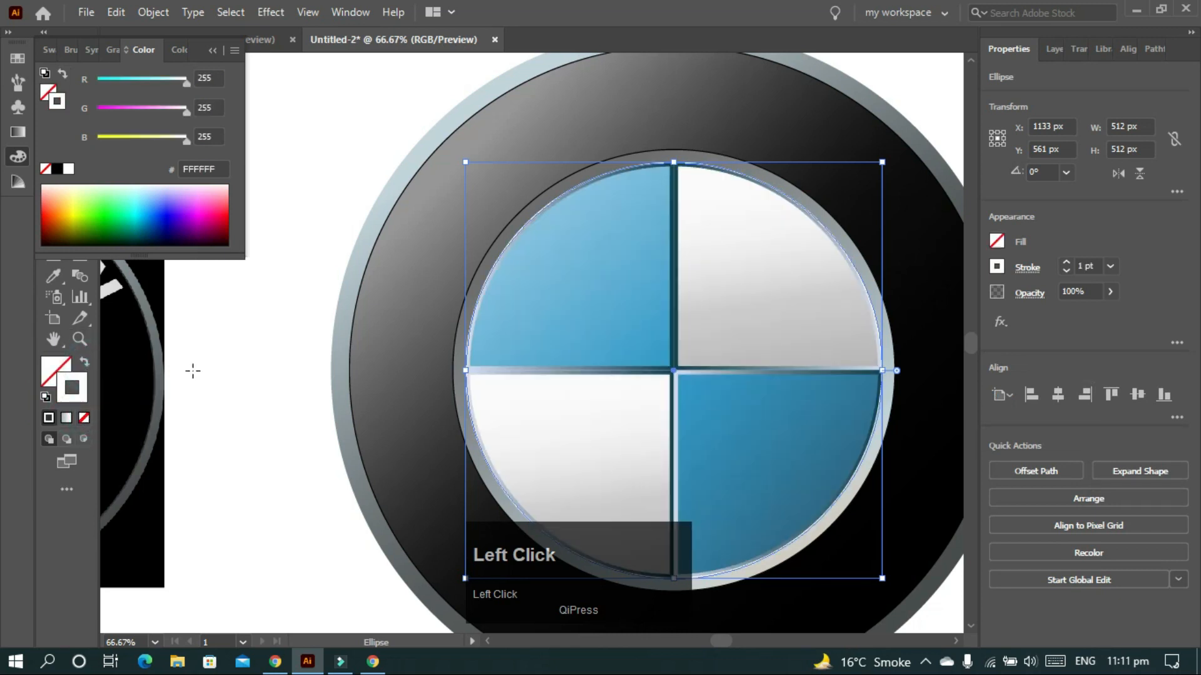
- Set the circle's outline colour to black in the Color Picker
scroll(407, 371, down, 1)
scroll(840, 255, left, 3)
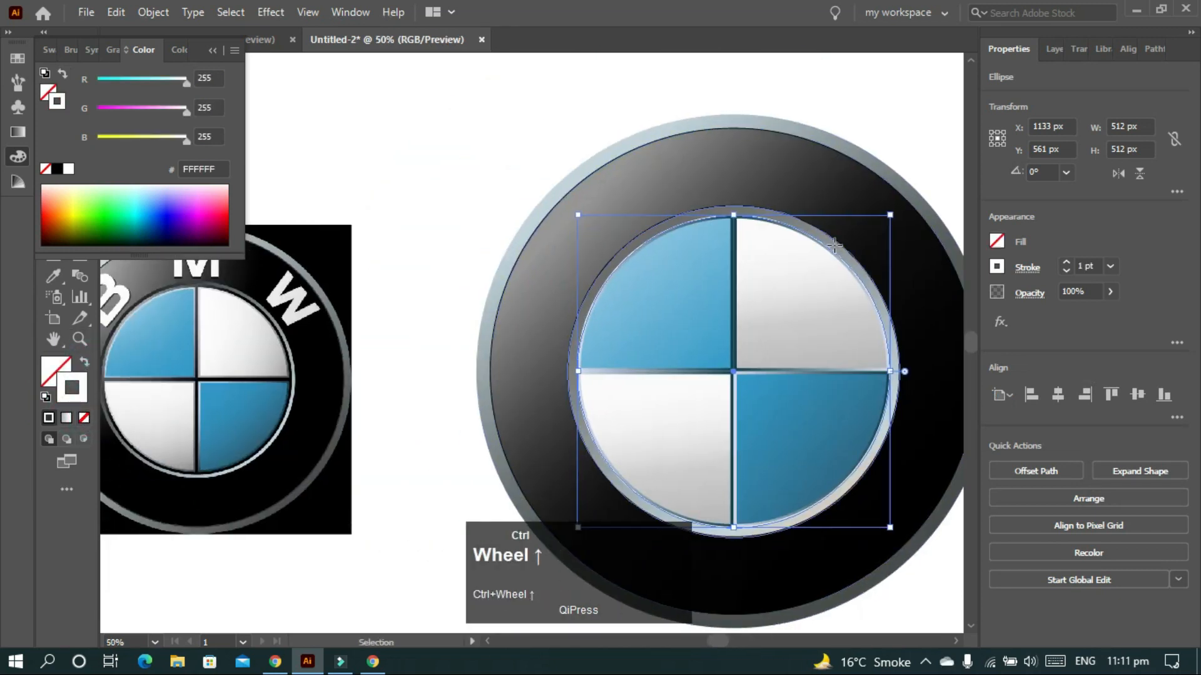
double_click(71, 388)
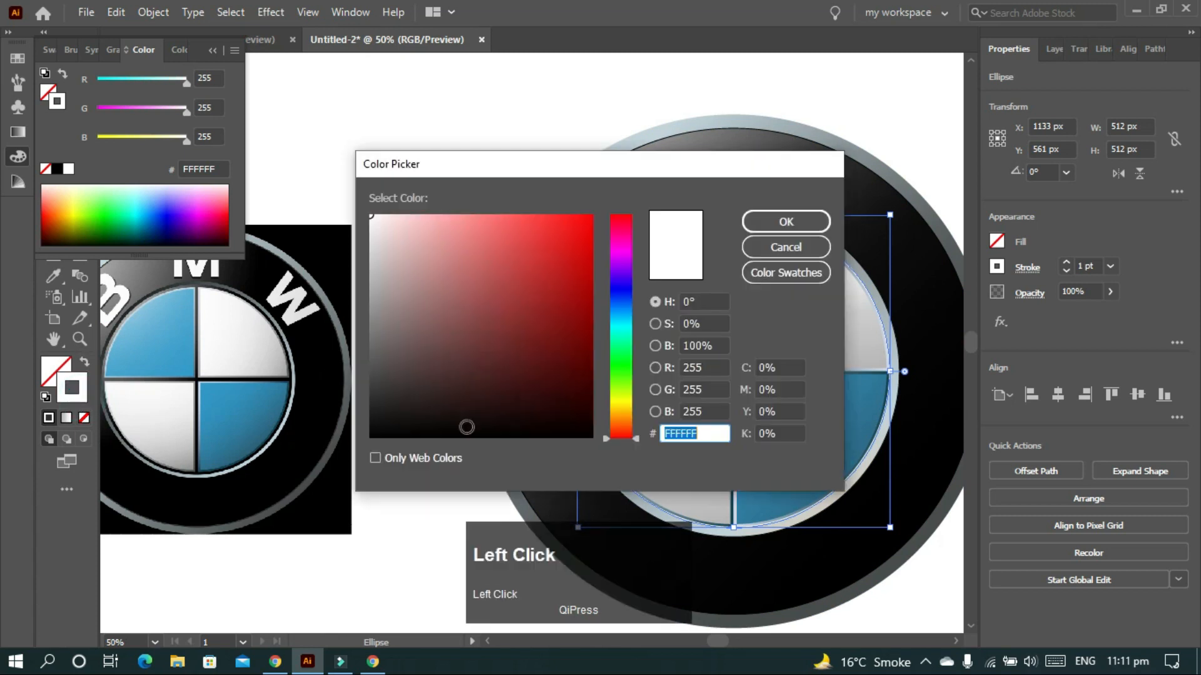
click(759, 223)
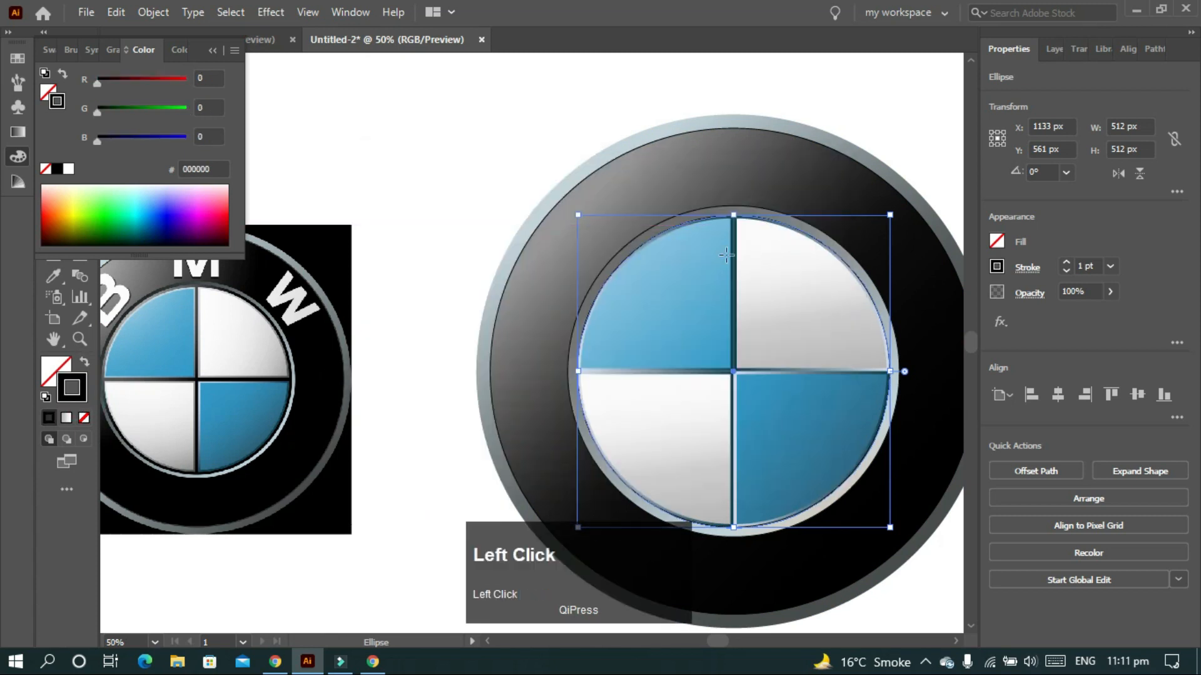
scroll(724, 265, right, 2)
scroll(724, 260, down, 1)
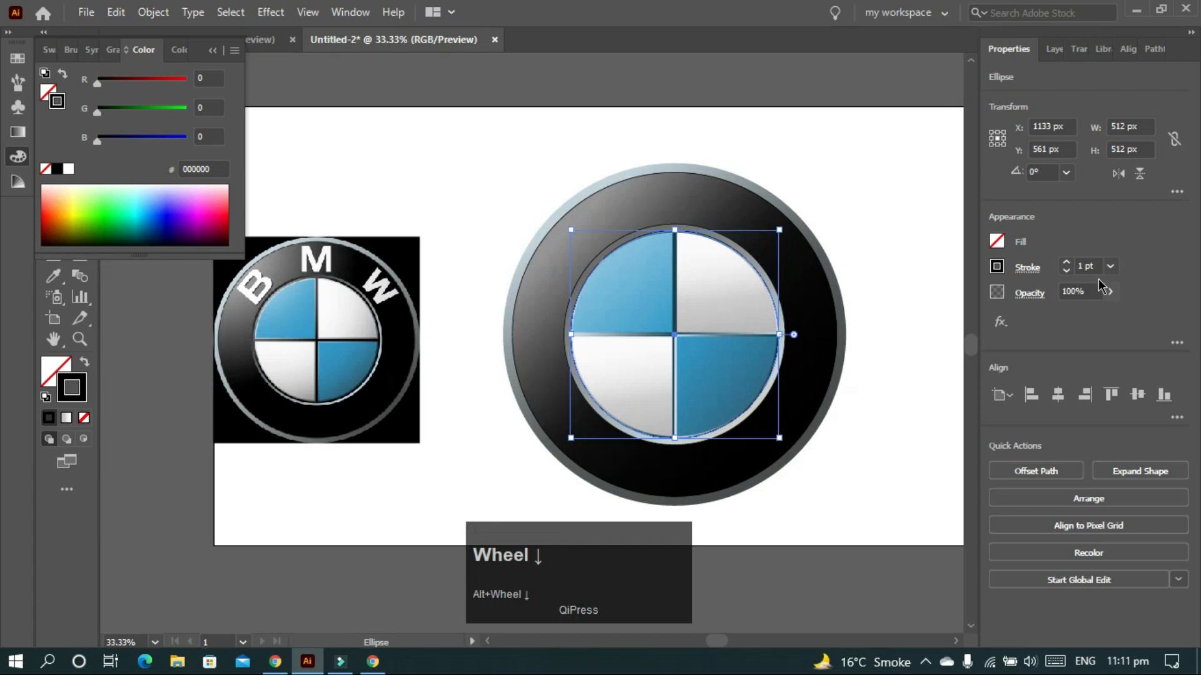
scroll(1092, 267, up, 2)
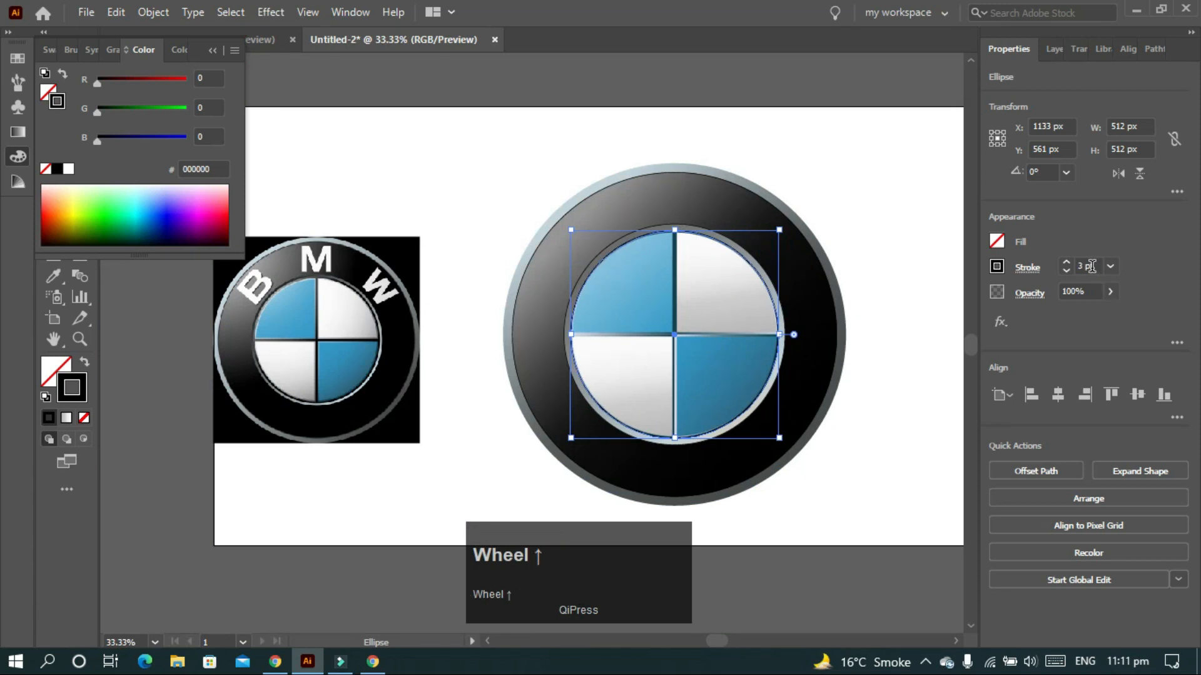
click(882, 226)
- Draw a vertical Pen line from the top to the bottom of the emblem
scroll(760, 389, up, 2)
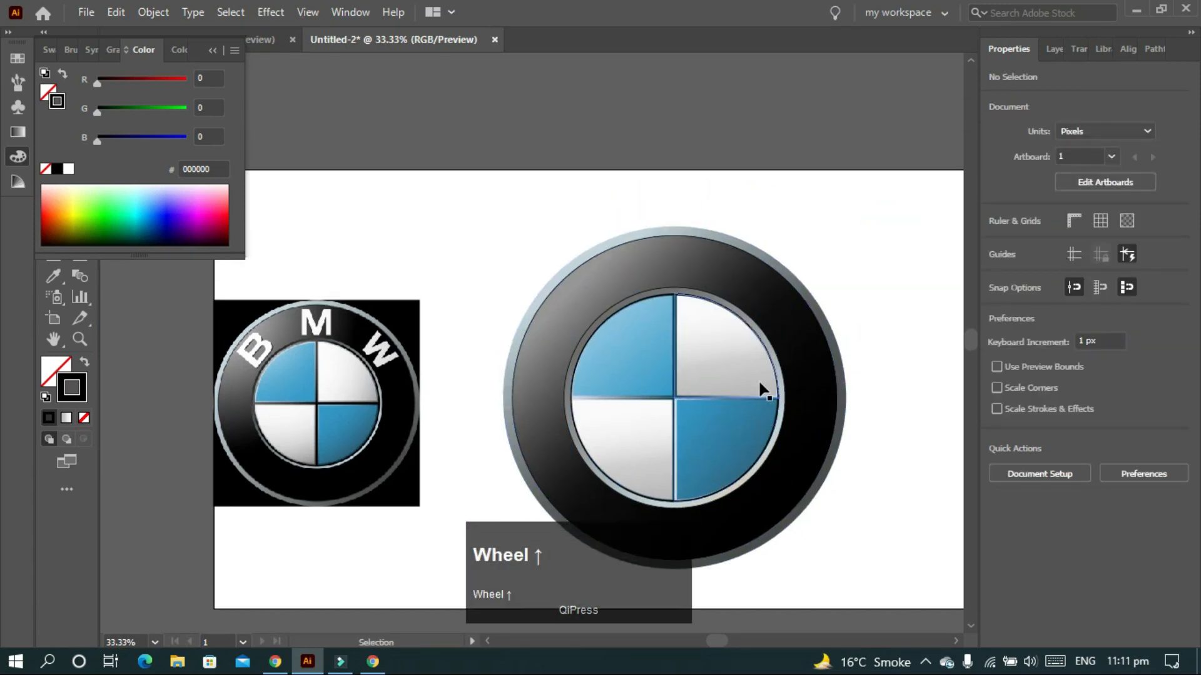
scroll(738, 350, down, 1)
key(a)
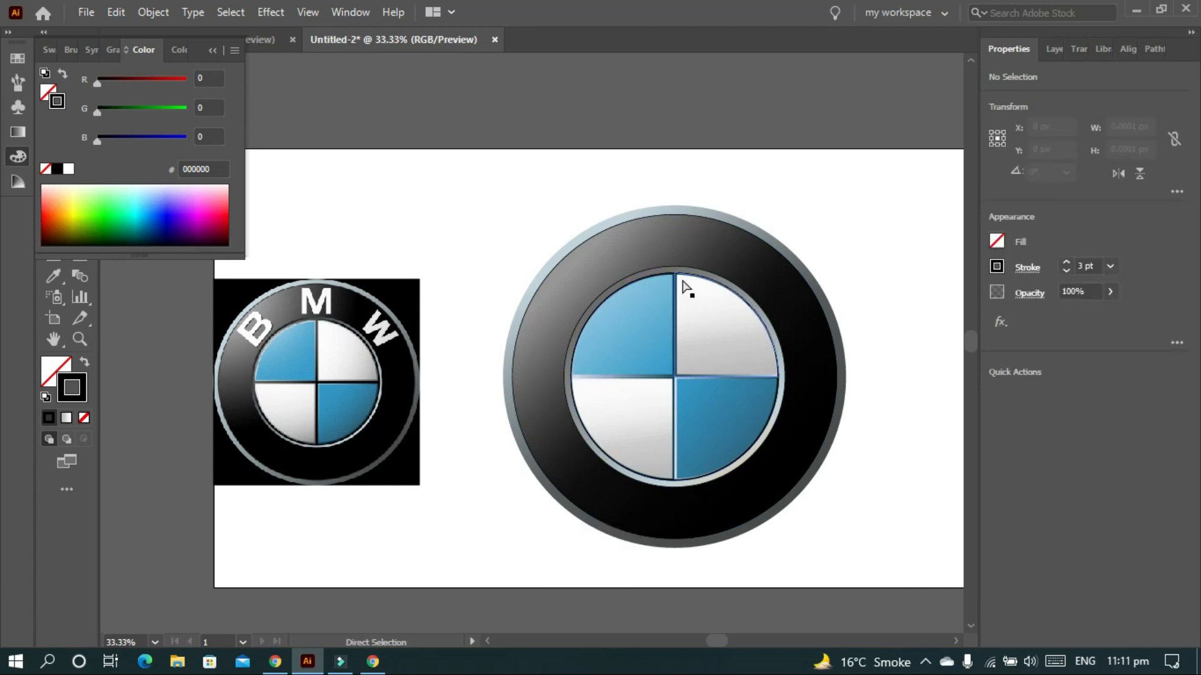
key(p)
click(675, 273)
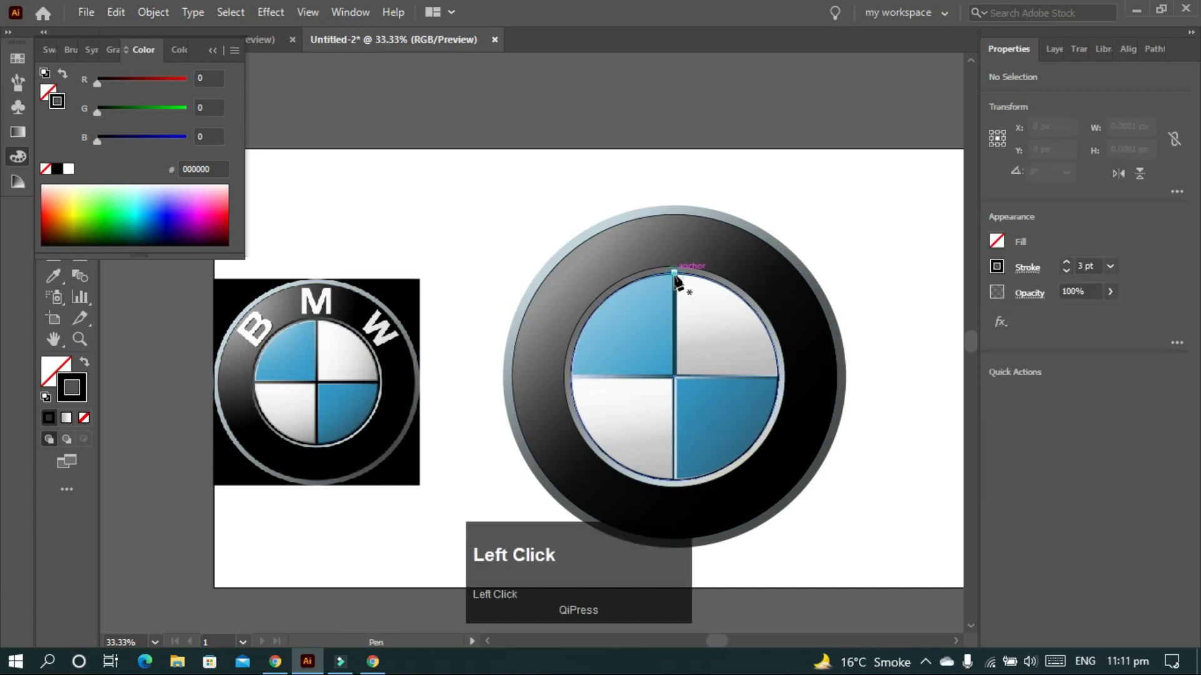
click(676, 482)
key(Escape)
- Draw the horizontal divider across the emblem and delete the stray path segment
click(570, 376)
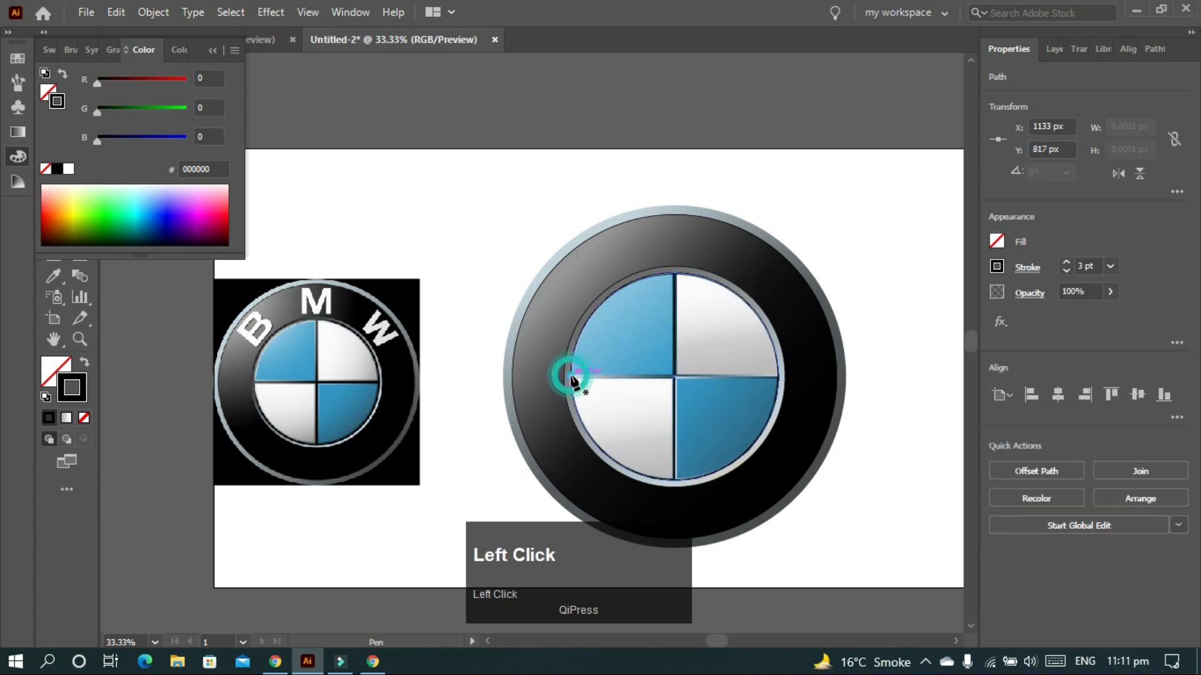
click(778, 377)
key(Escape)
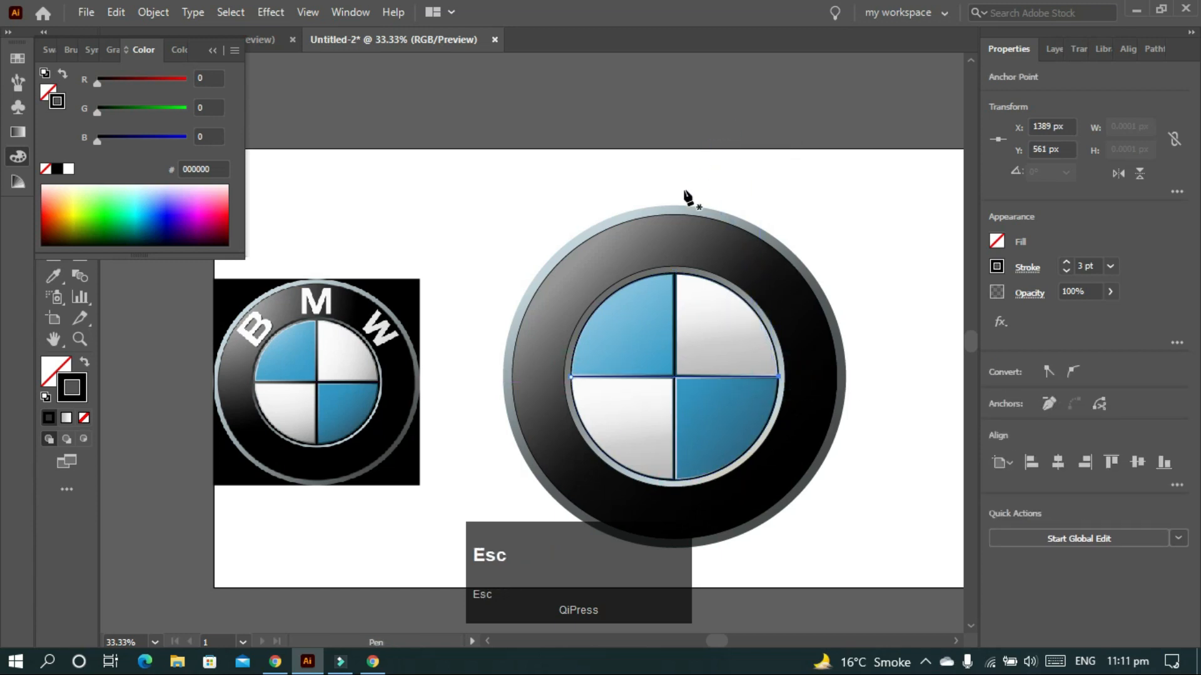
alt+scroll(593, 374, up, 2)
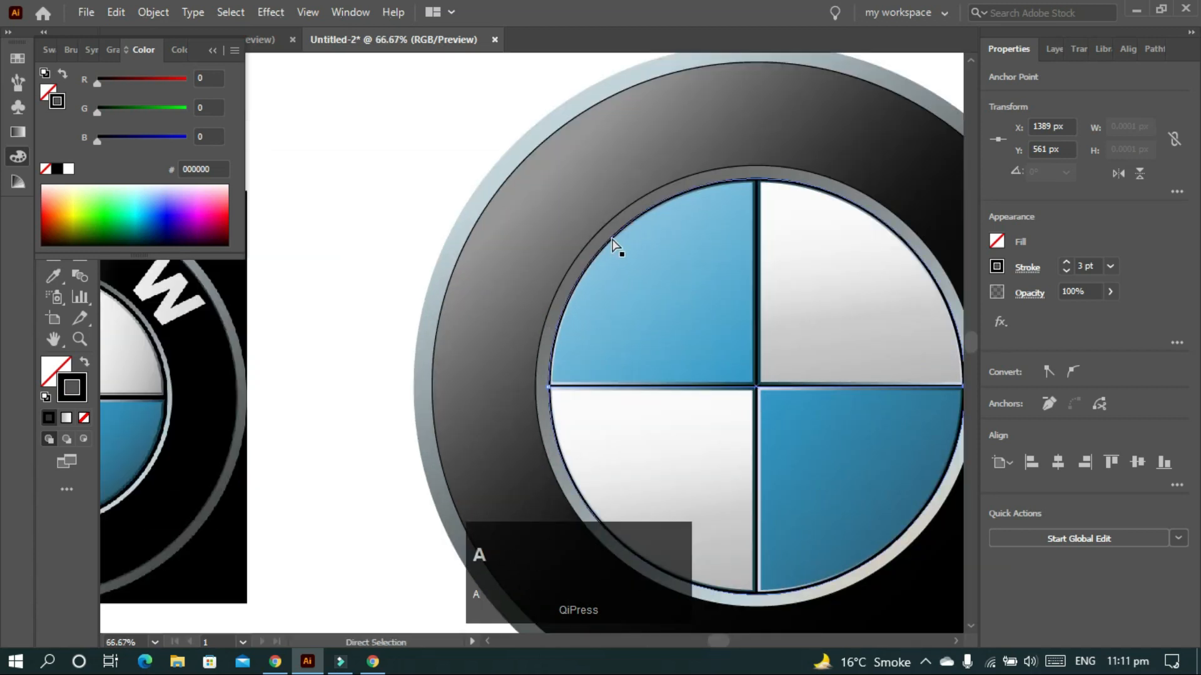
ctrl+click(613, 241)
key(Delete)
alt+scroll(798, 273, down, 1)
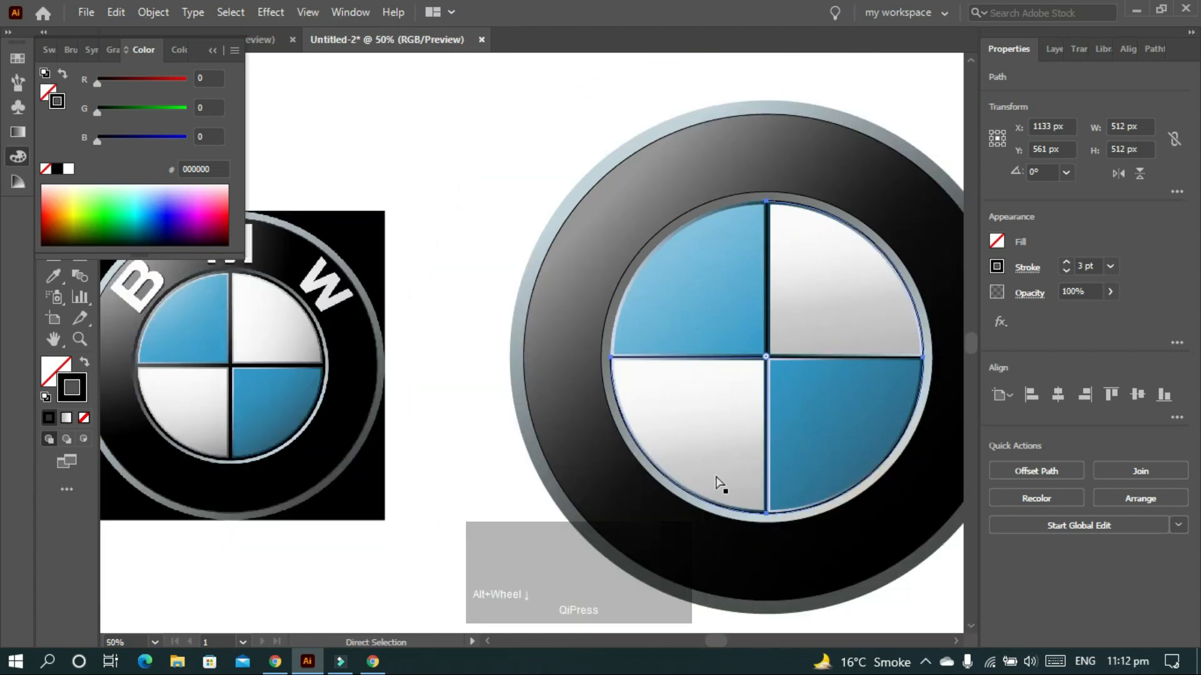
scroll(715, 481, right, 1)
- Set the inner ring circle's stroke to 4 pt and both divider lines to 2 pt
key(v)
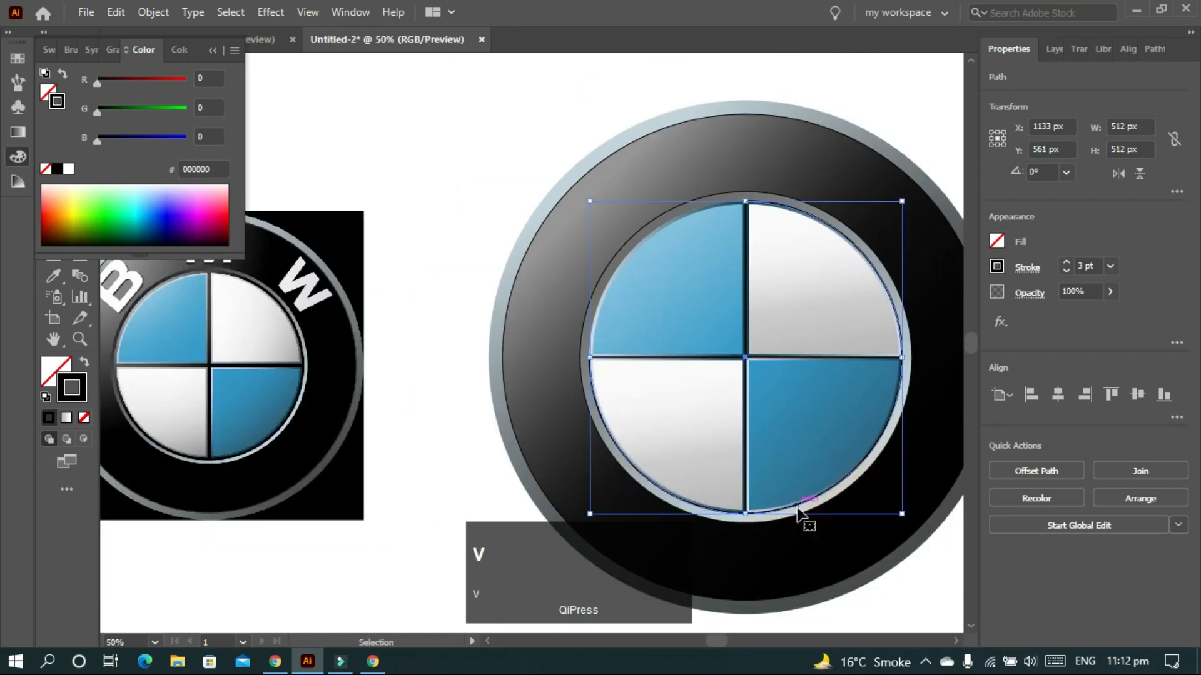
click(799, 513)
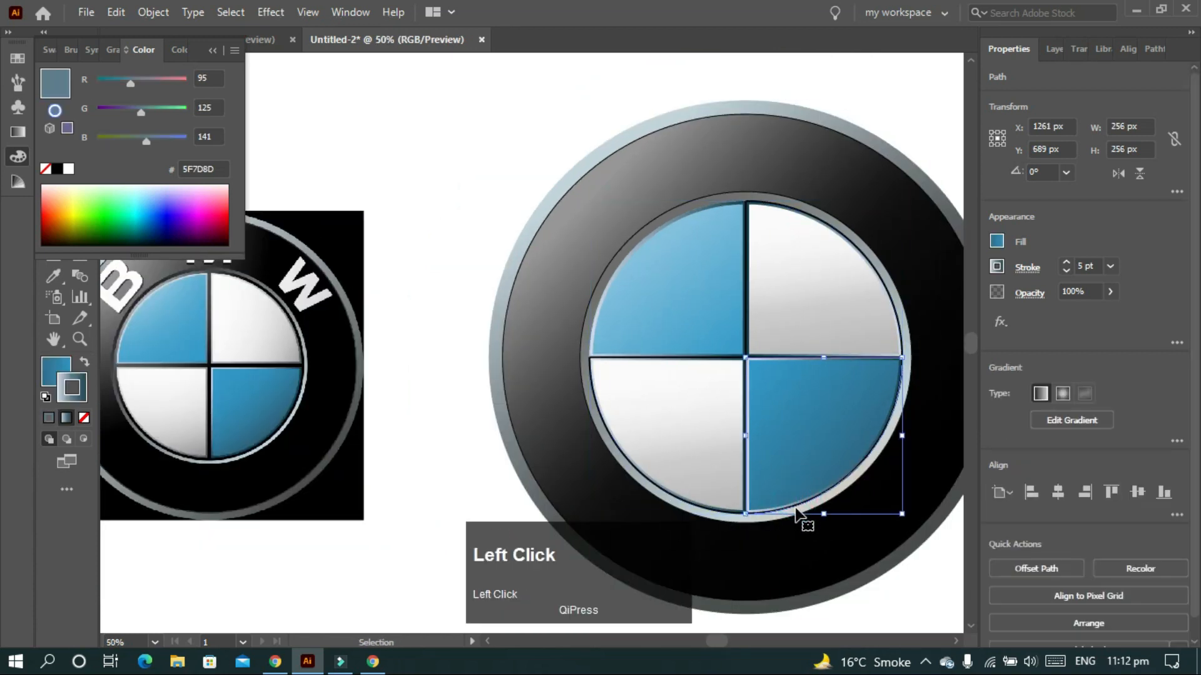
click(712, 511)
scroll(1092, 263, up, 1)
scroll(1092, 264, up, 1)
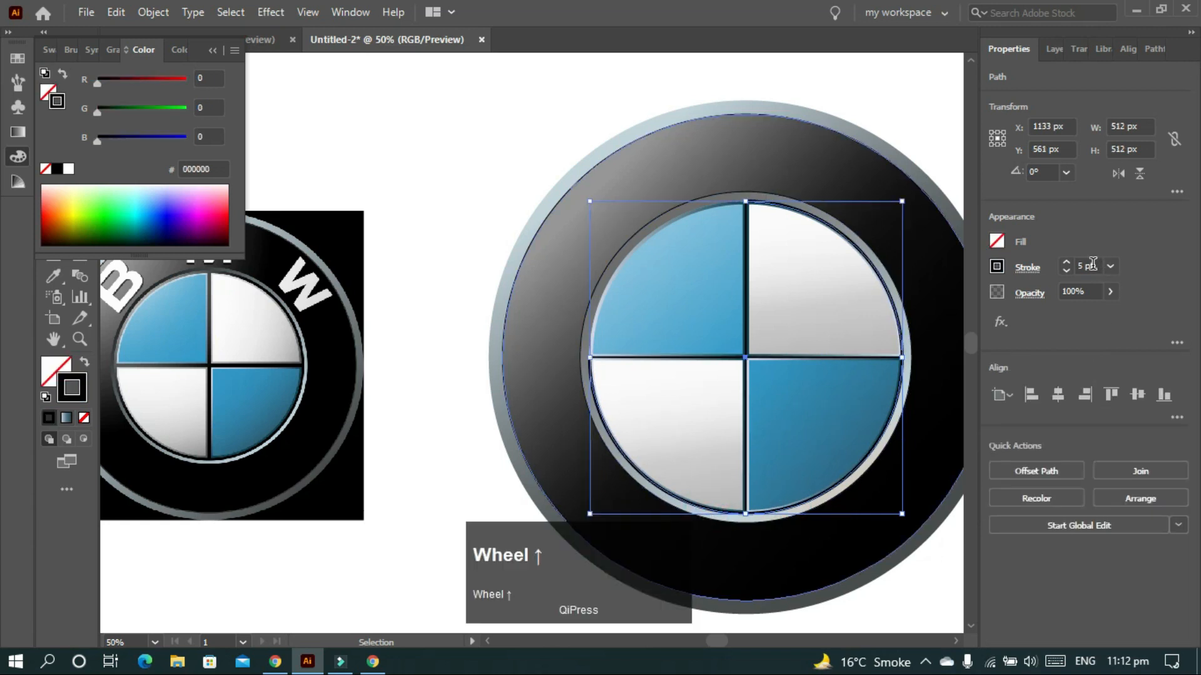
scroll(1092, 263, down, 2)
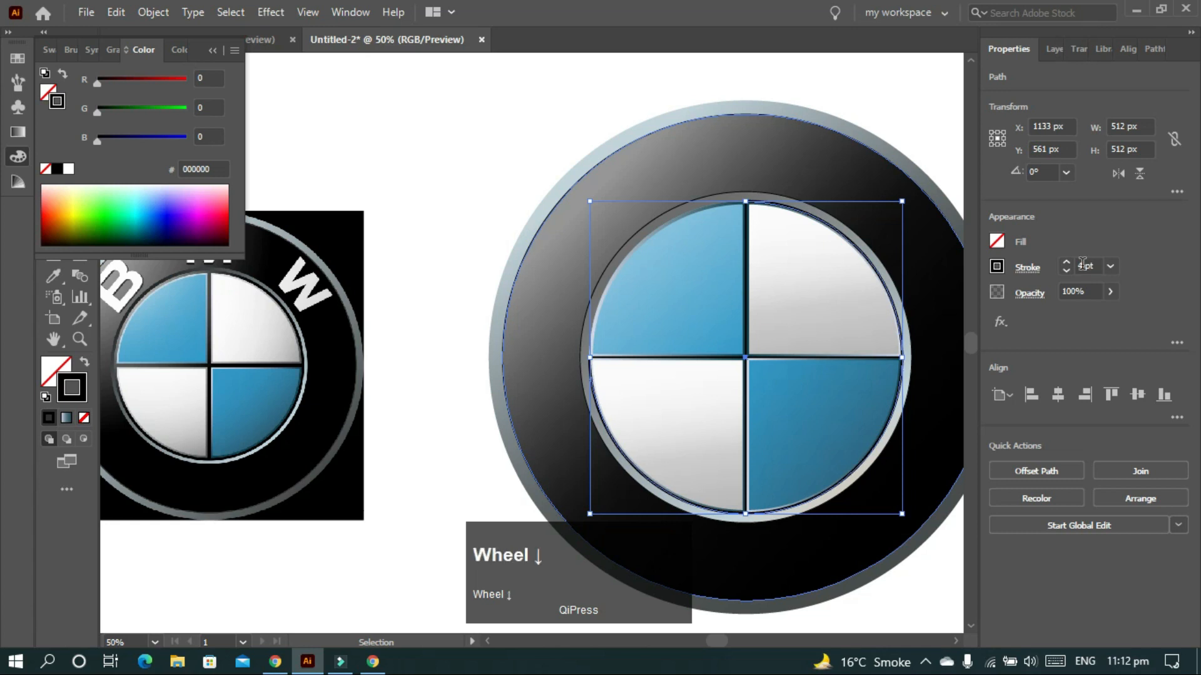
click(746, 336)
scroll(1088, 264, down, 1)
click(673, 356)
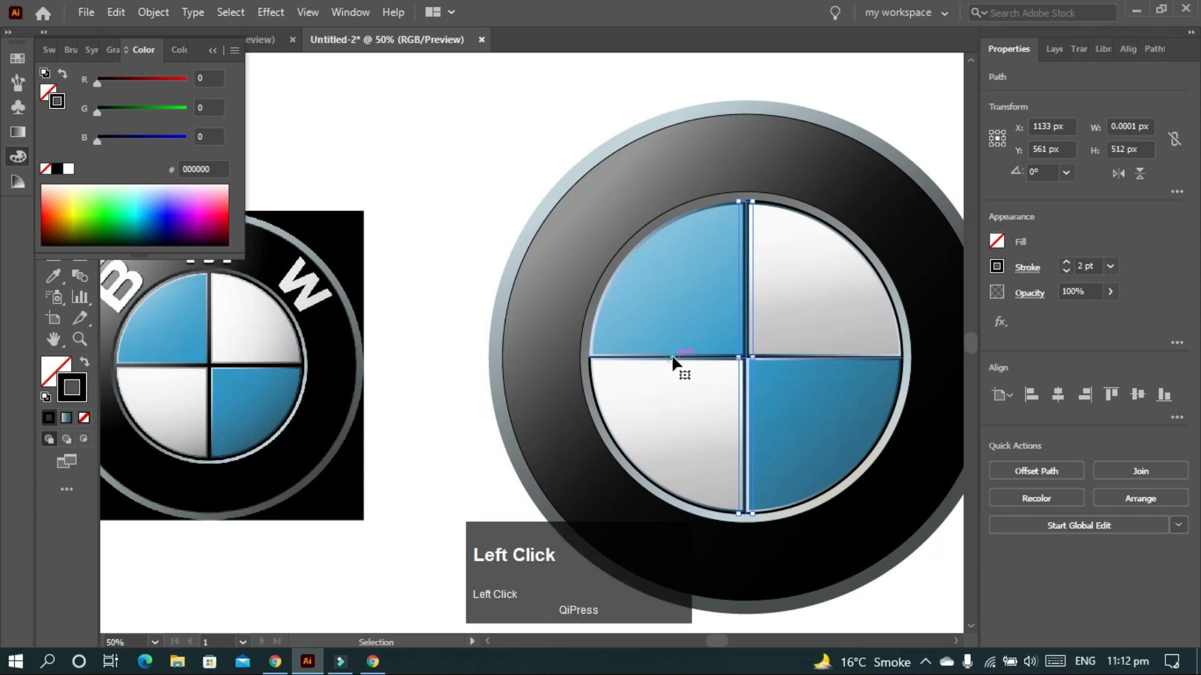
scroll(1087, 267, down, 1)
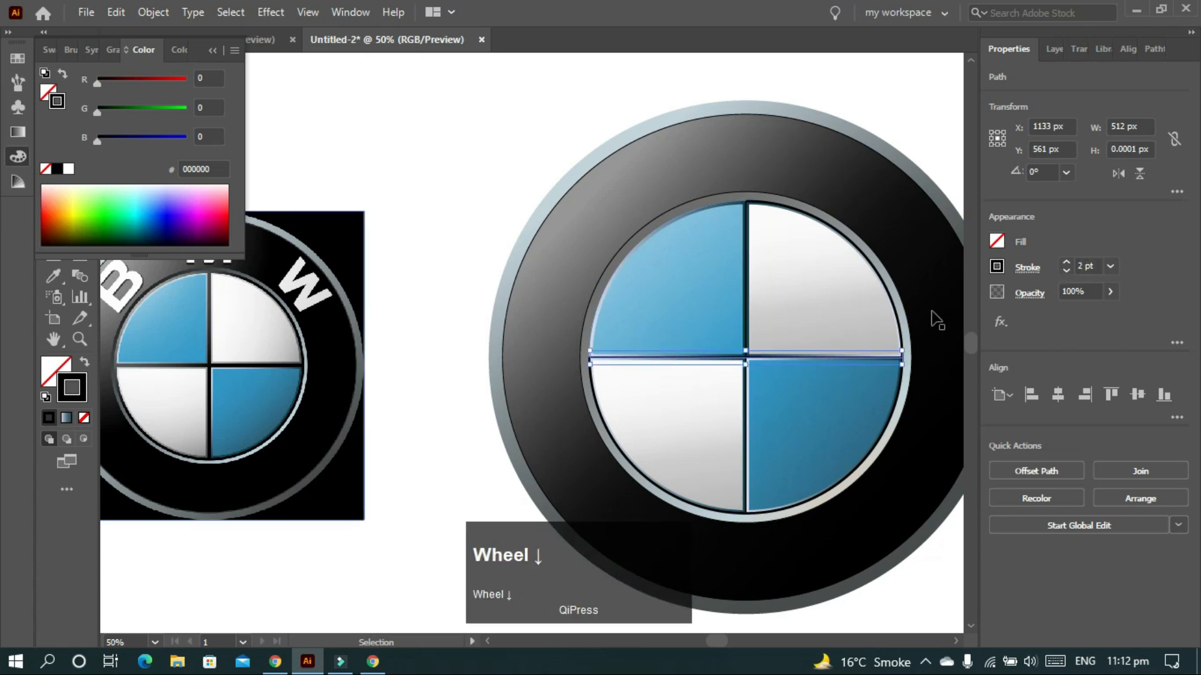
scroll(916, 367, right, 1)
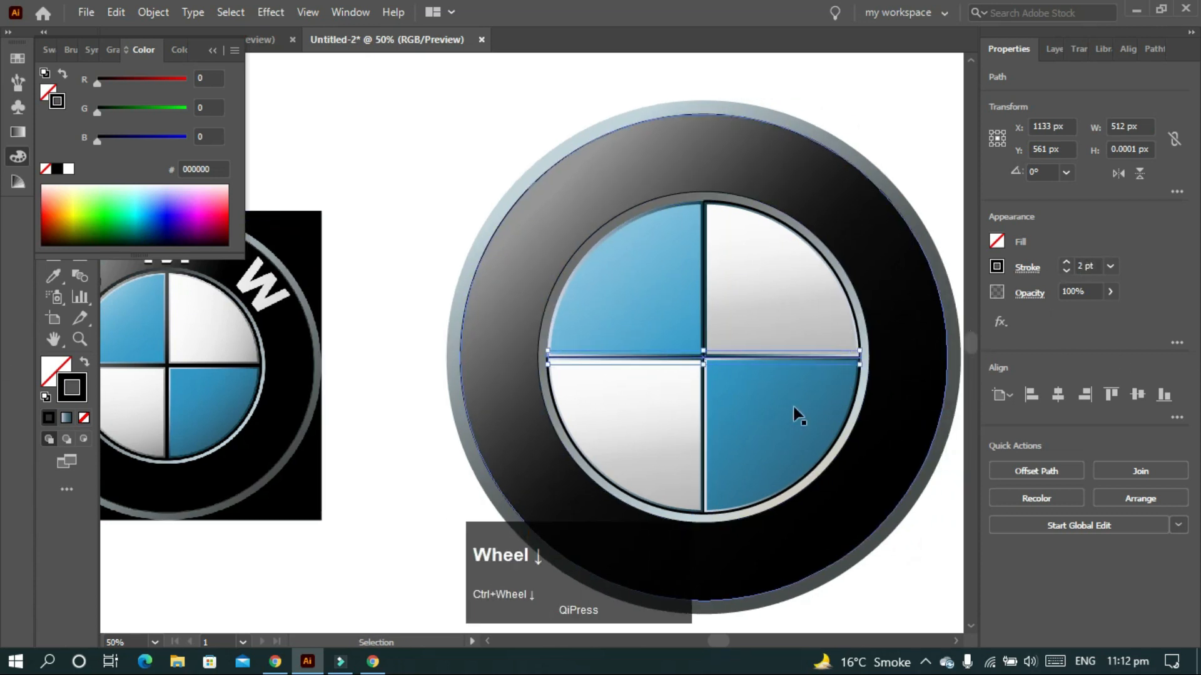
- Rebalance the silver rim's 126.1° gradient, moving its middle stop to about 29.1%
click(687, 524)
scroll(688, 524, left, 3)
click(24, 138)
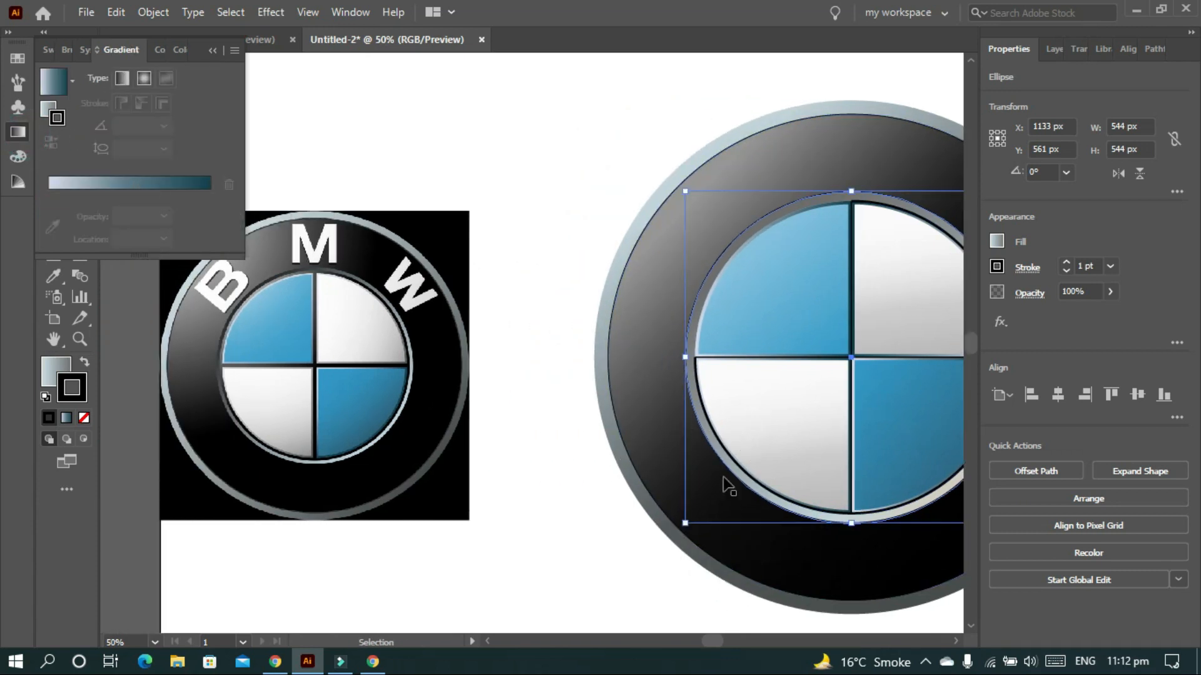
click(786, 511)
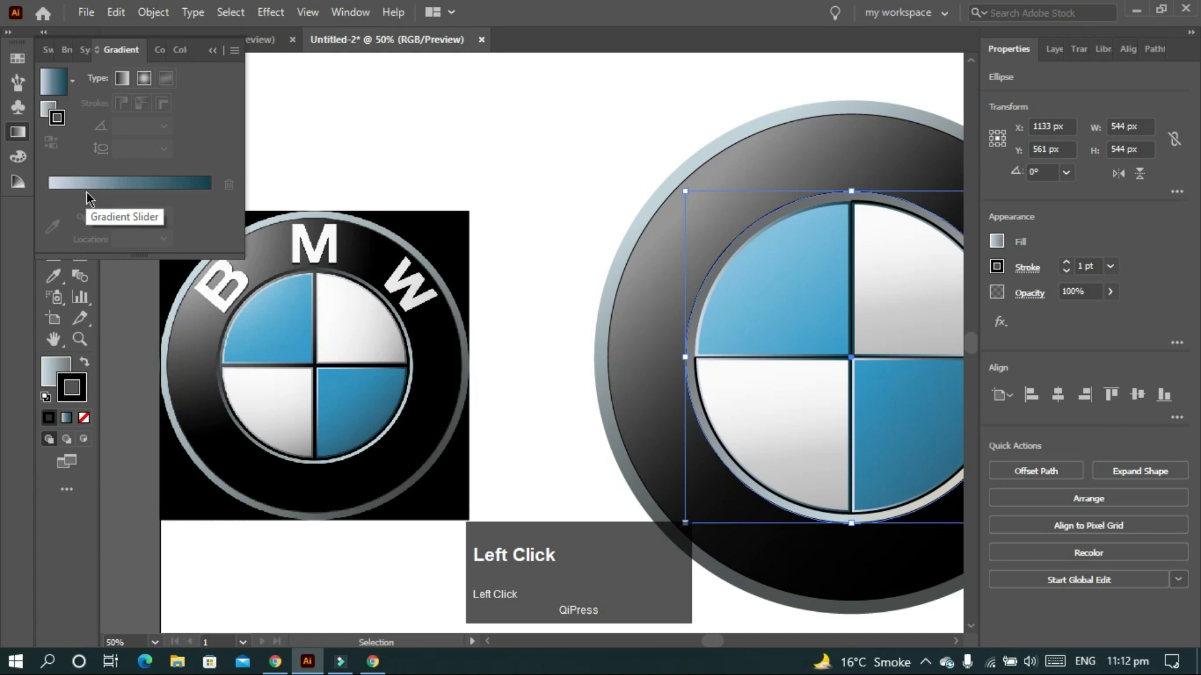
click(53, 379)
click(23, 129)
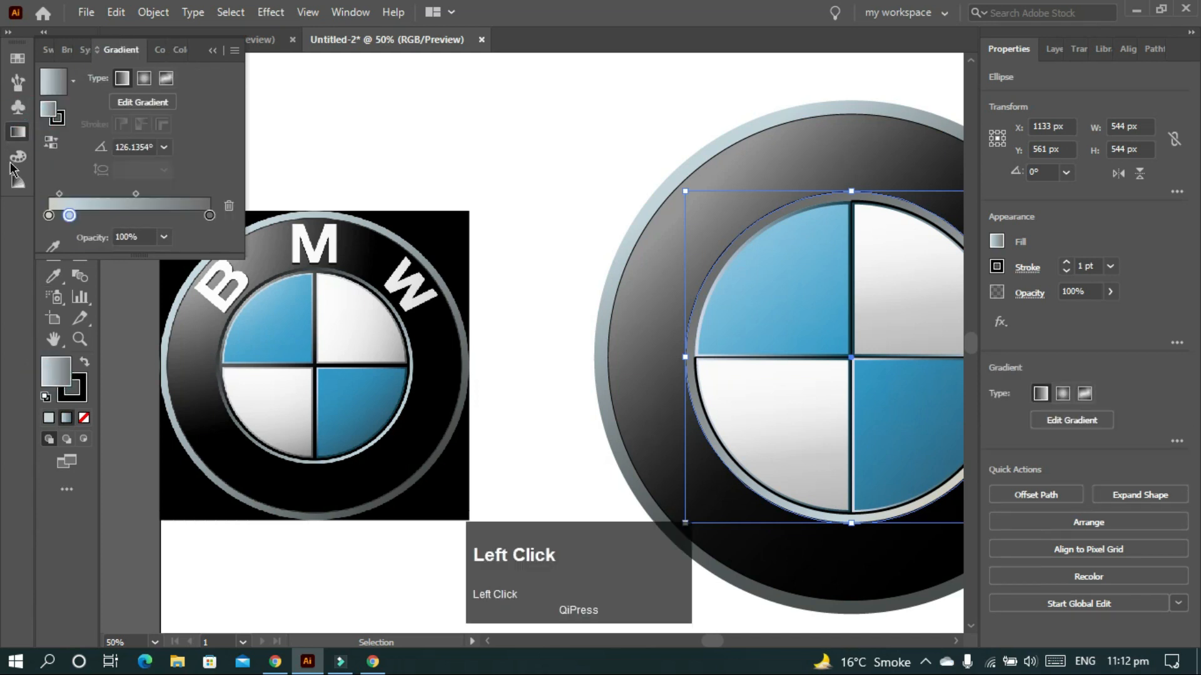
drag(69, 215, 105, 216)
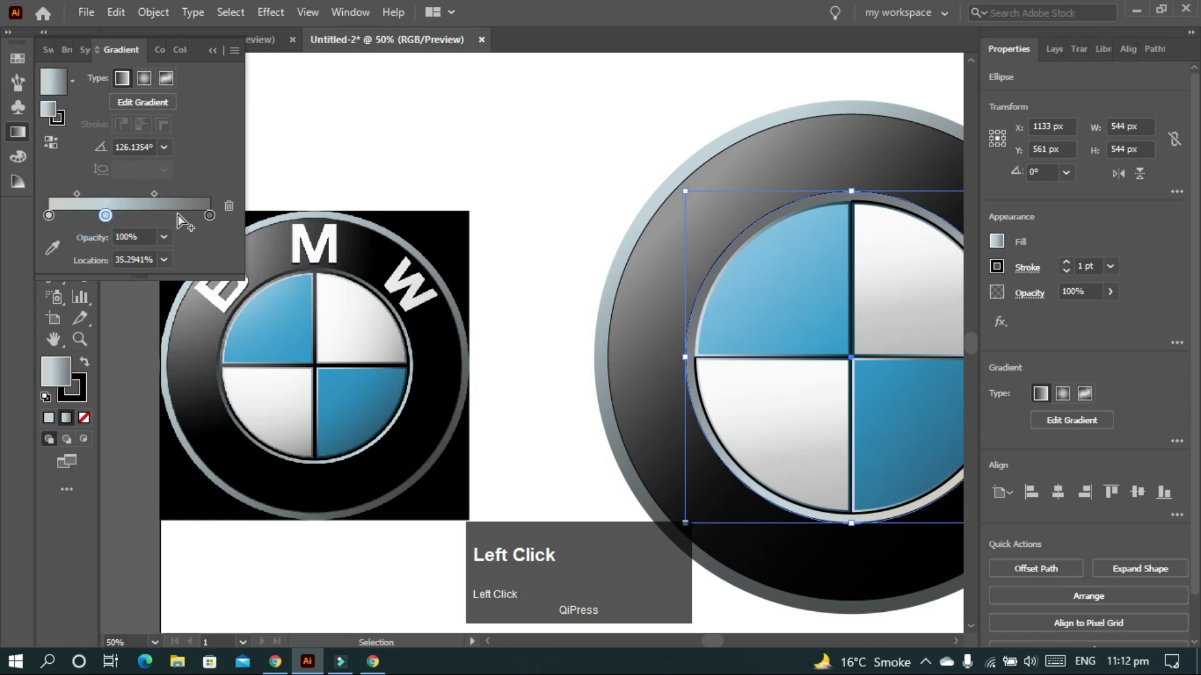
drag(201, 220, 92, 221)
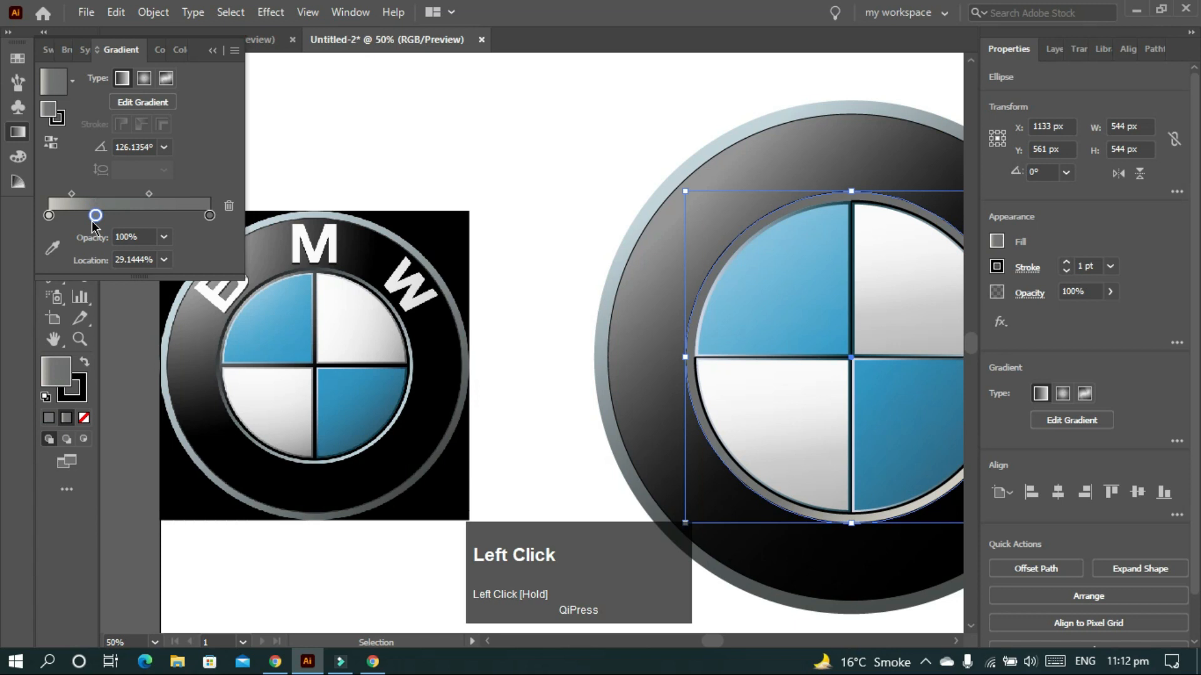
scroll(460, 361, down, 1)
scroll(458, 361, right, 1)
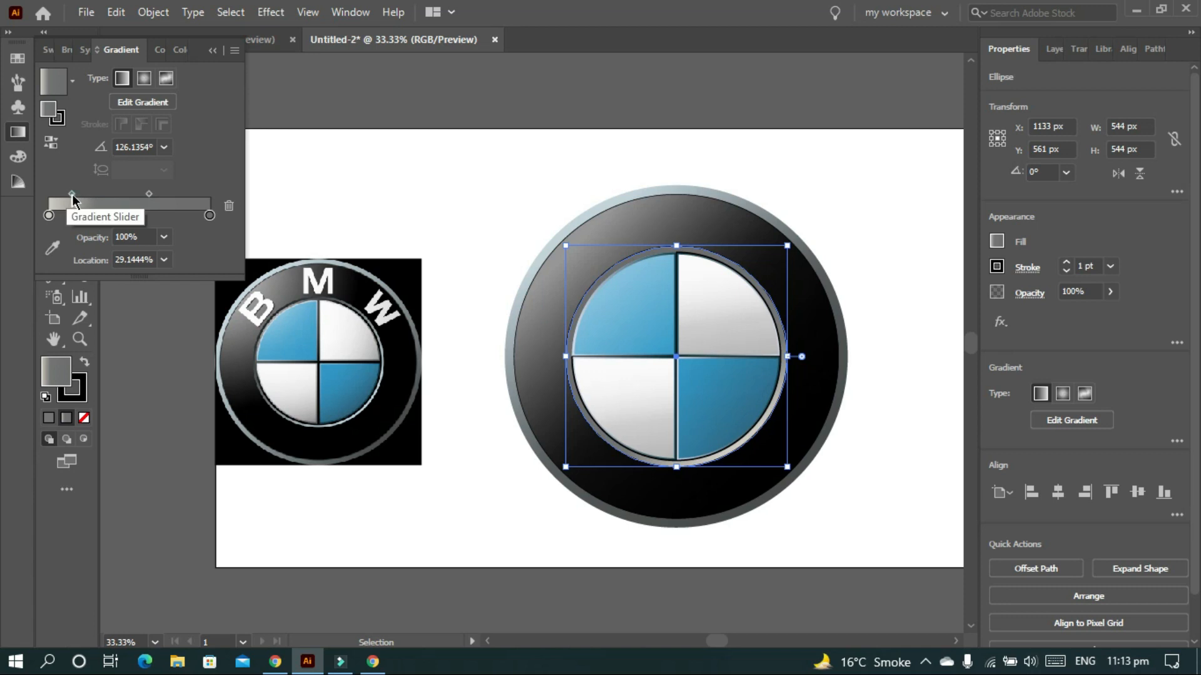
drag(72, 194, 82, 197)
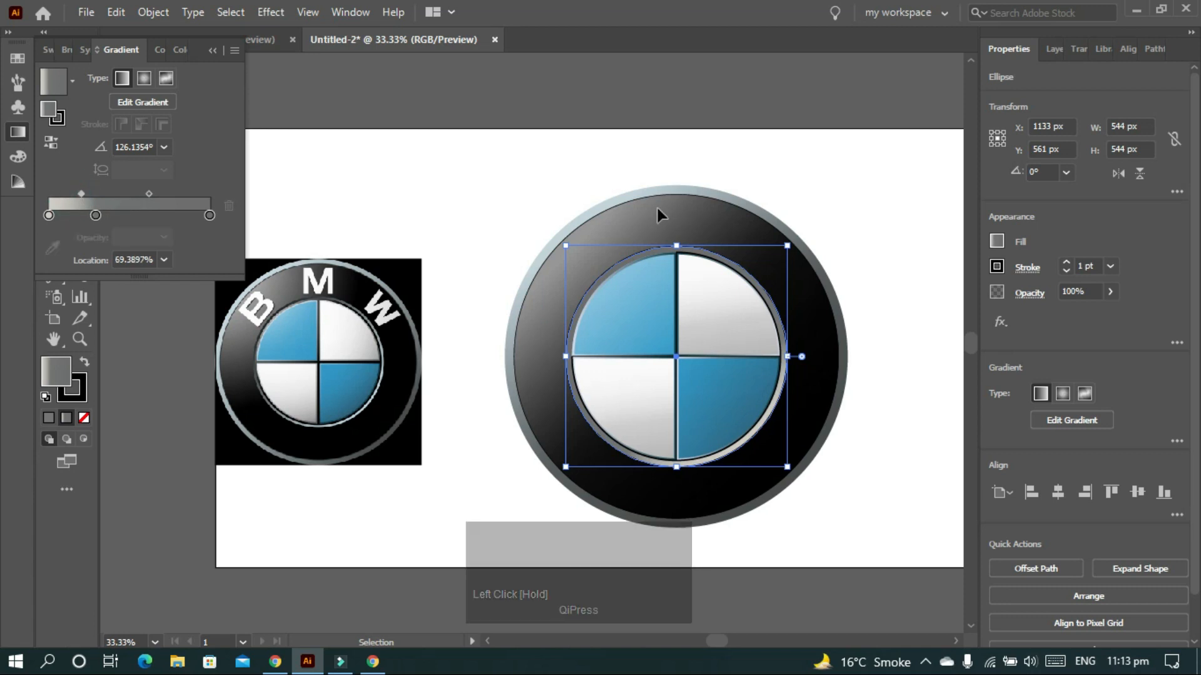
click(885, 277)
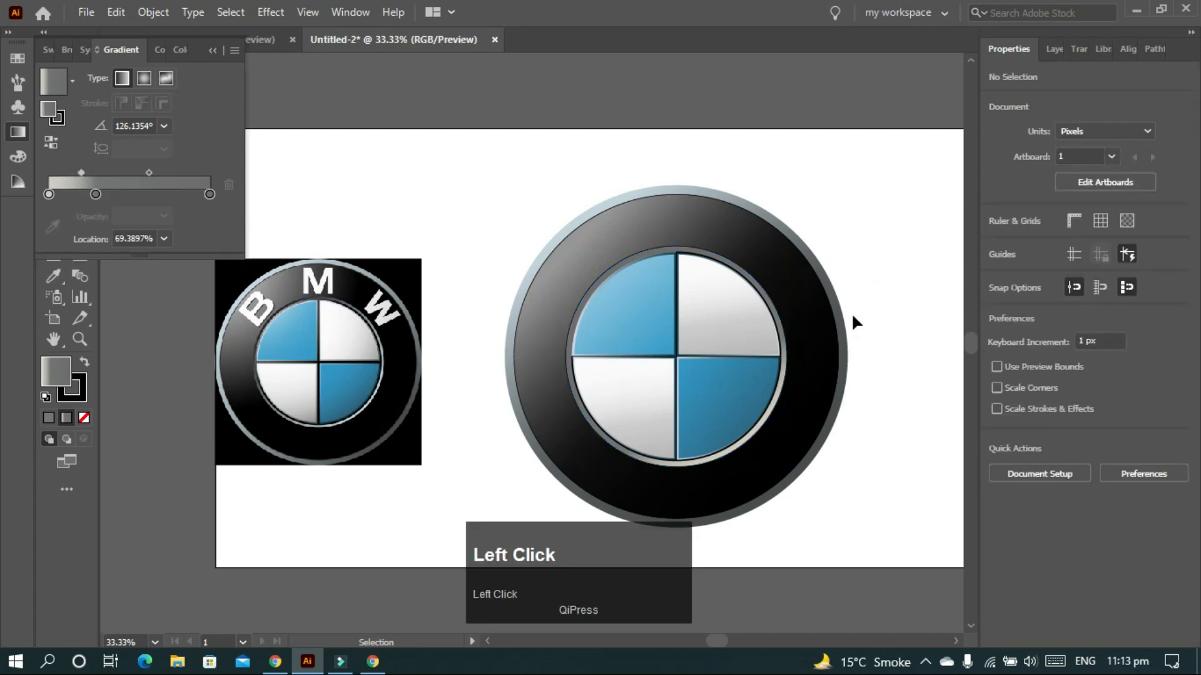
- Shift the outer metallic rim's gradient midpoint to the right
click(806, 477)
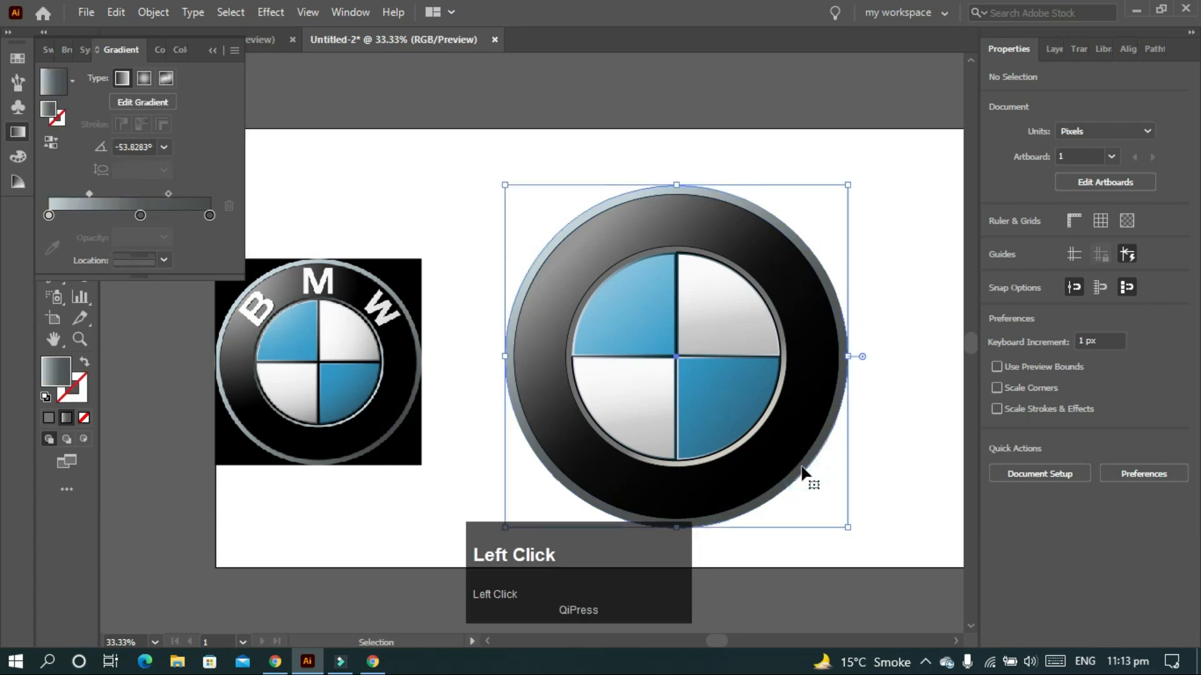
drag(89, 194, 117, 200)
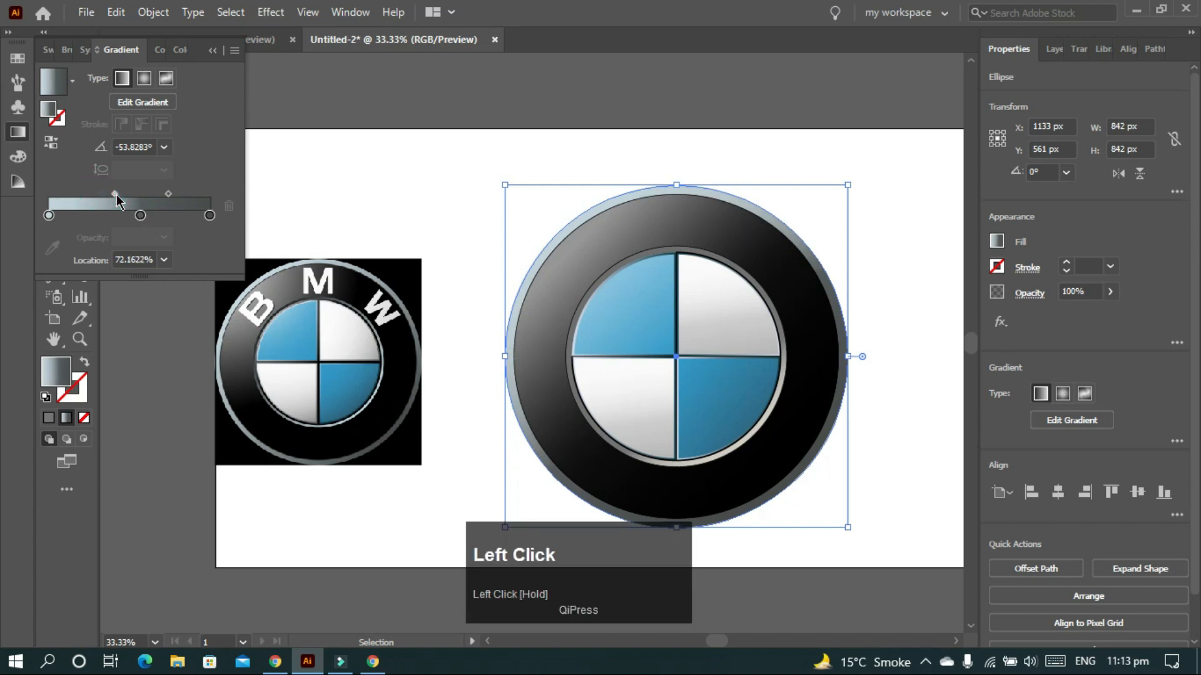
click(135, 211)
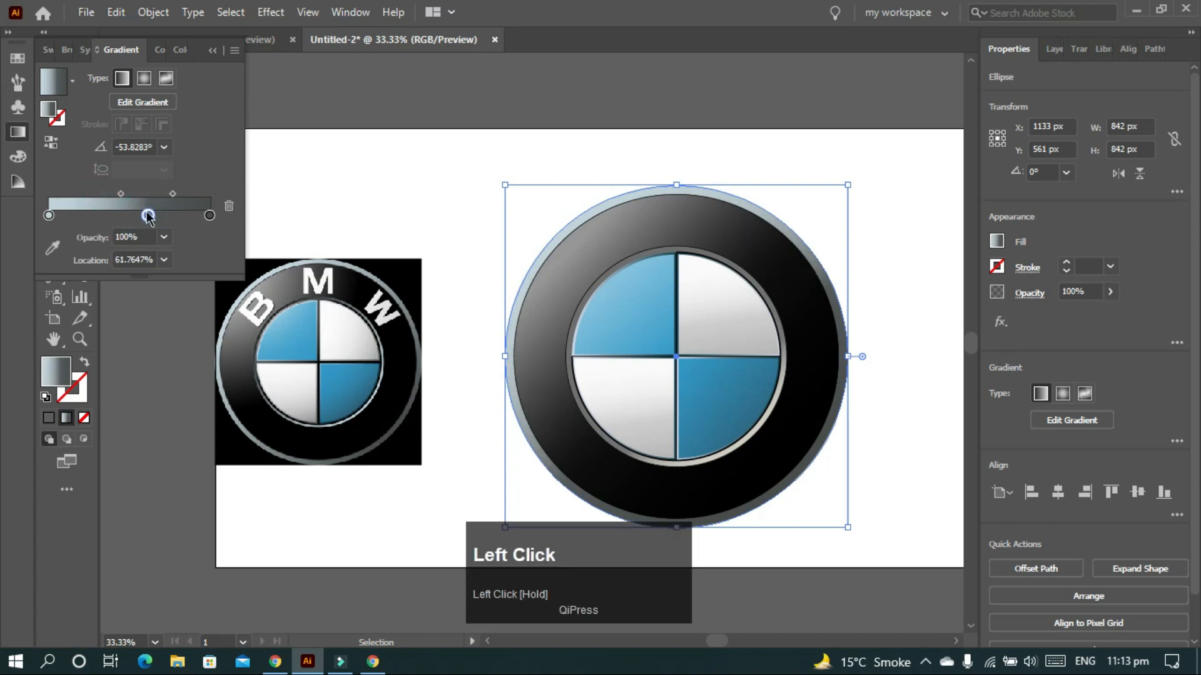
drag(147, 215, 143, 243)
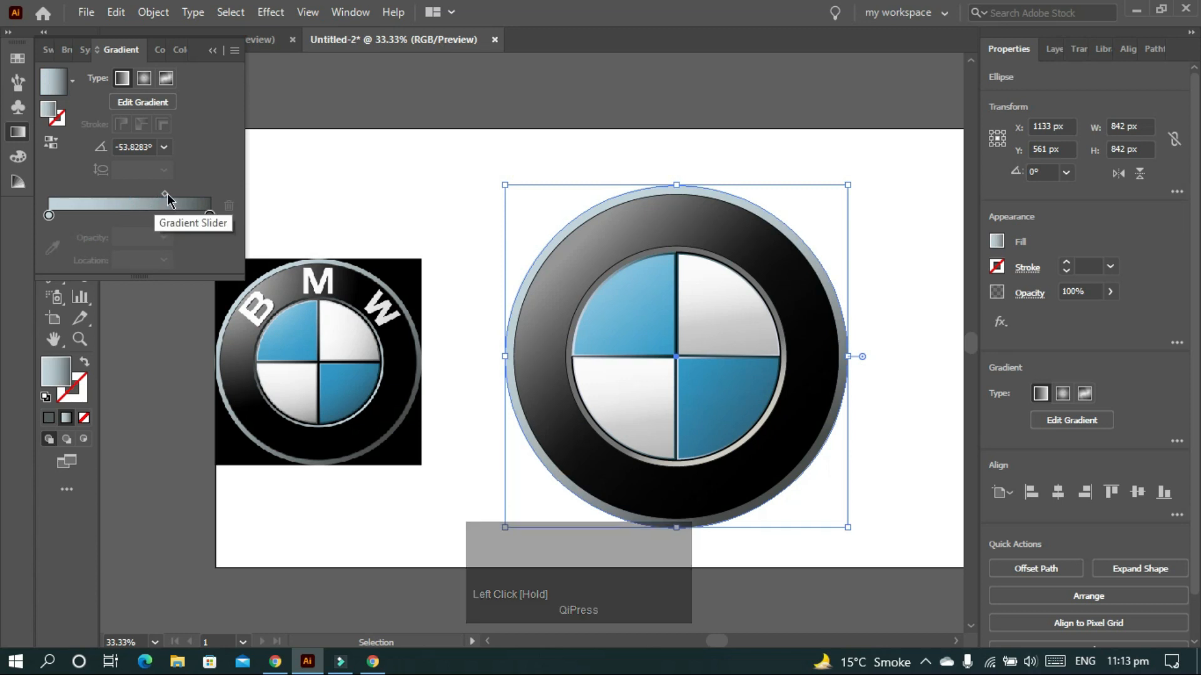
drag(167, 195, 133, 193)
click(871, 276)
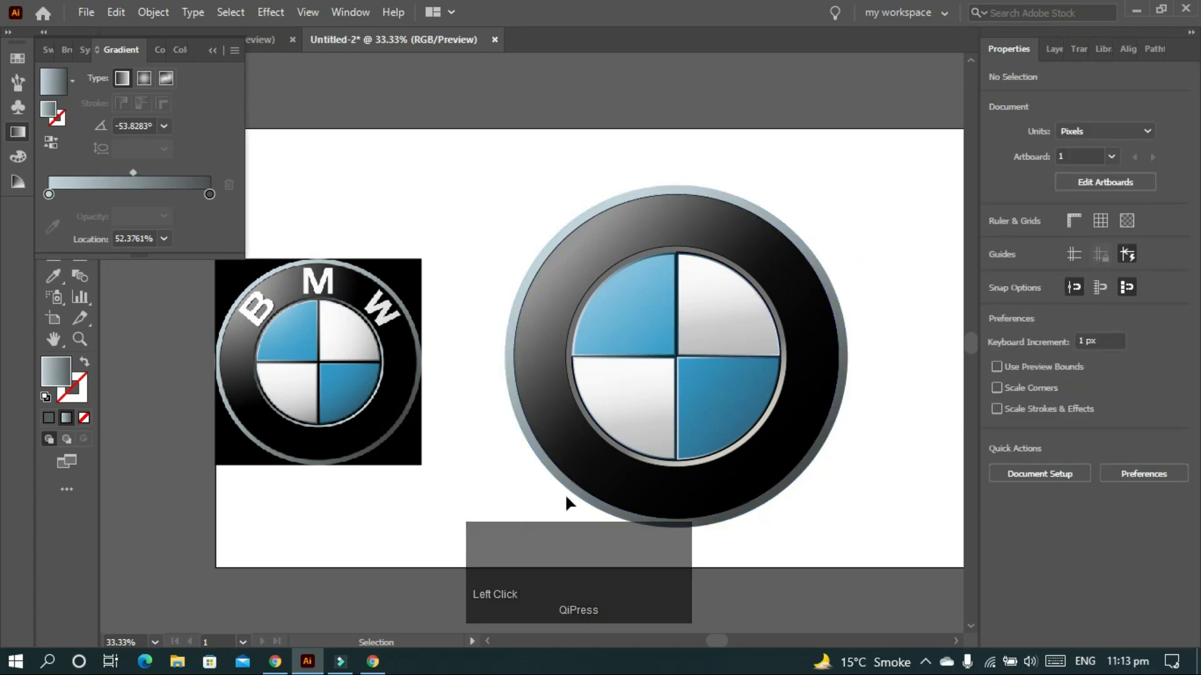
- Move the black ring's middle gradient stop to about 45.7%
click(653, 482)
drag(137, 217, 123, 217)
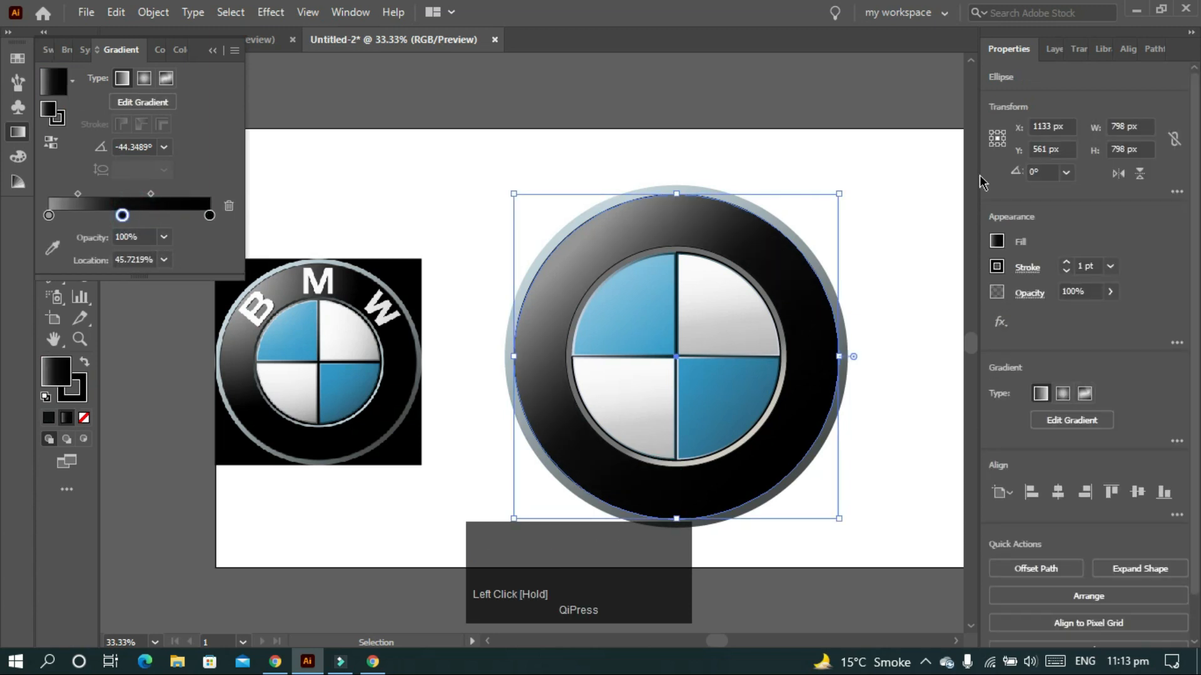
click(875, 231)
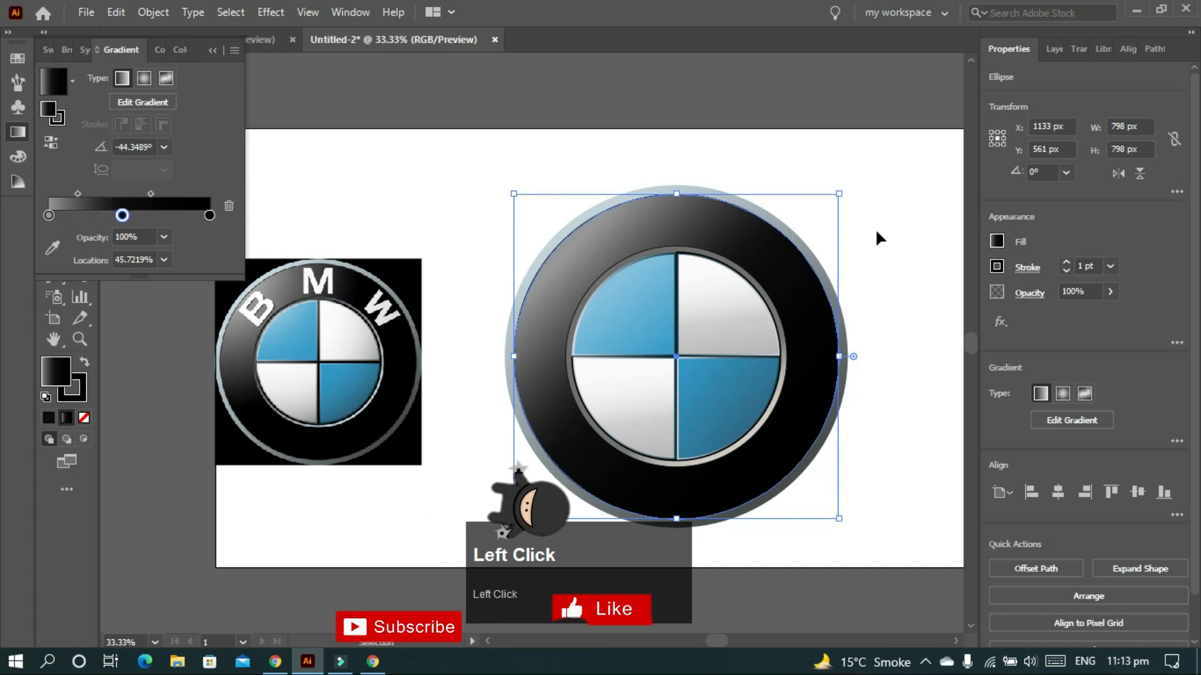
click(619, 337)
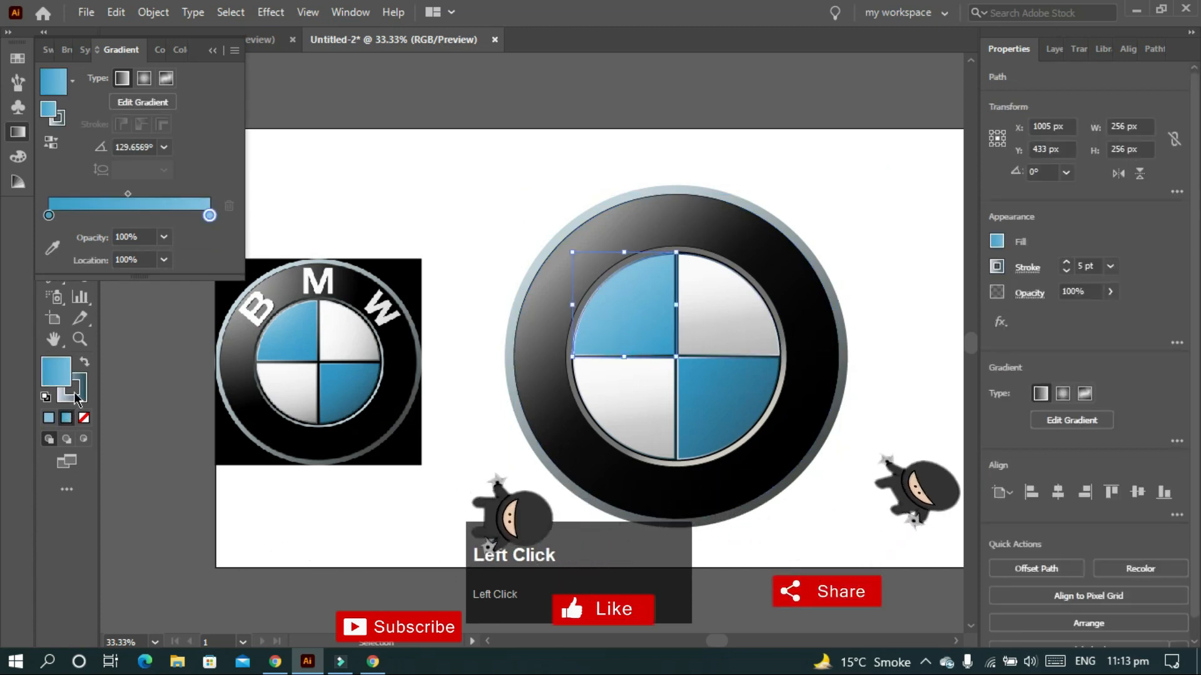
click(835, 209)
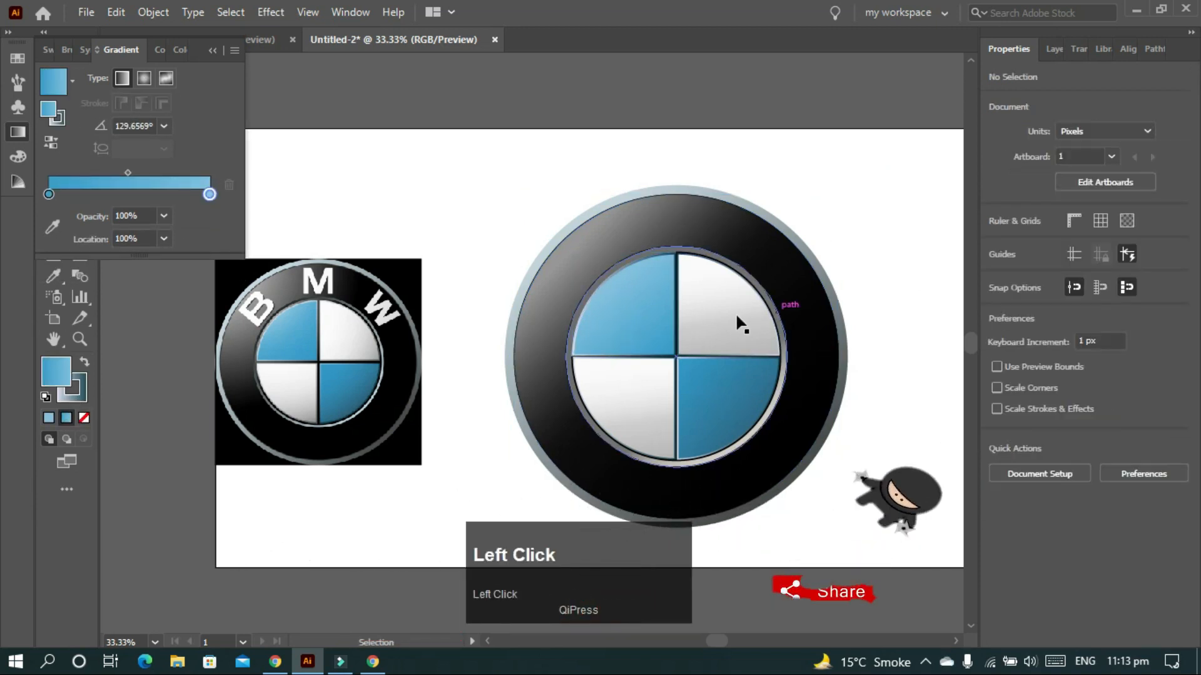
click(871, 215)
- Type a letter B above the emblem and scale it up
key(t)
click(478, 186)
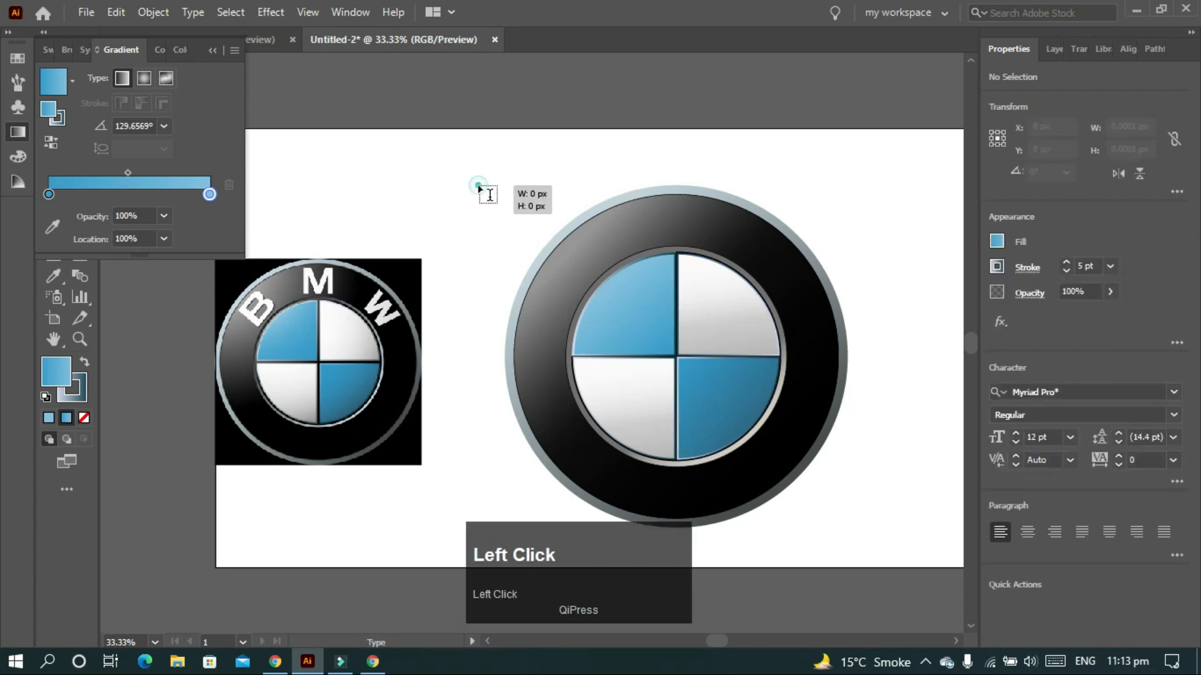
text(B)
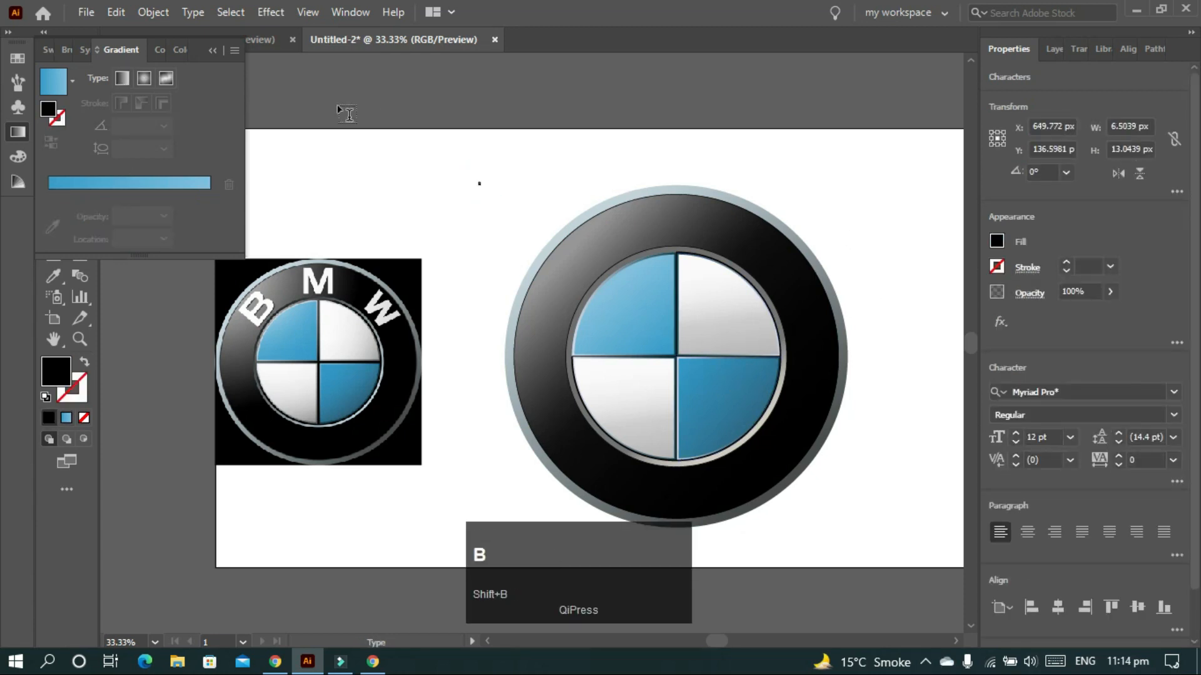
key(BackSpace)
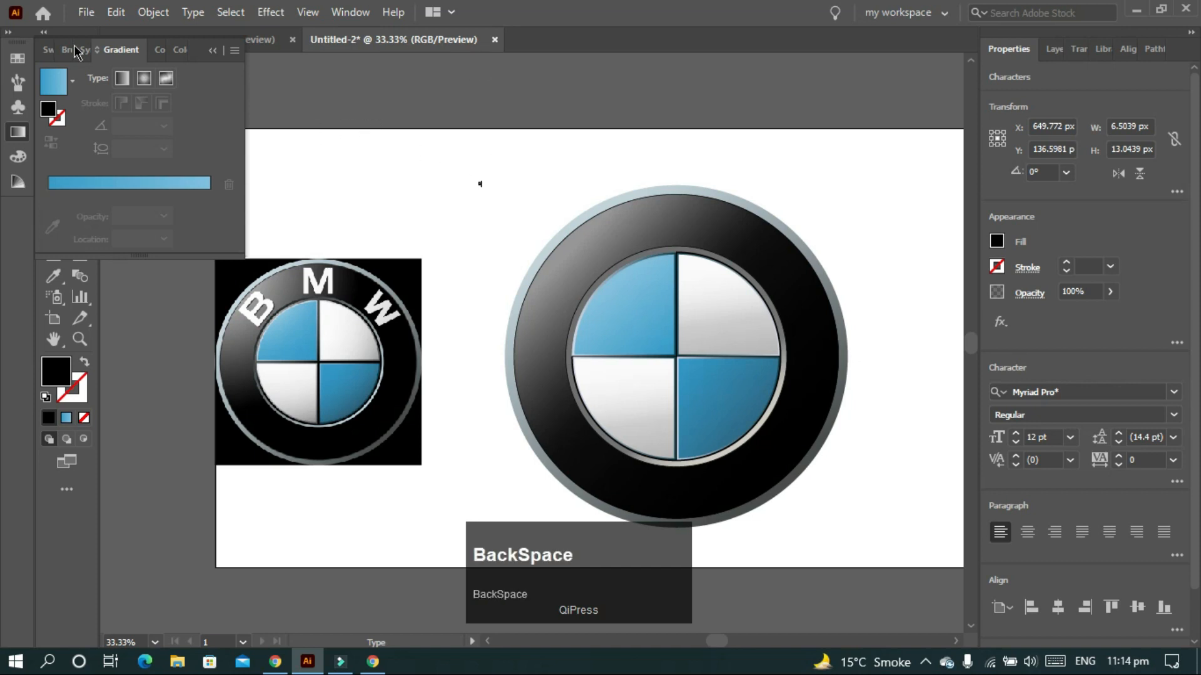
click(221, 53)
click(53, 65)
click(490, 188)
drag(489, 188, 557, 261)
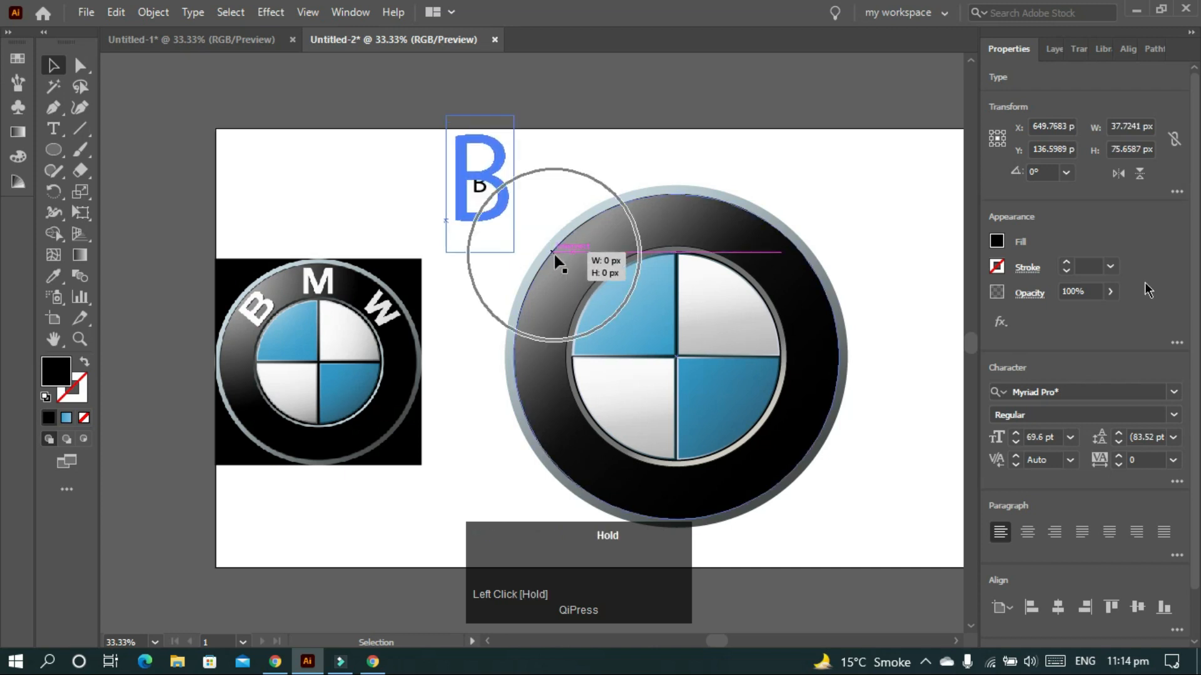
- Search the font list for 'sans' and apply Berlin Sans FB to the B
click(1069, 392)
text(s)
key(Caps_Lock)
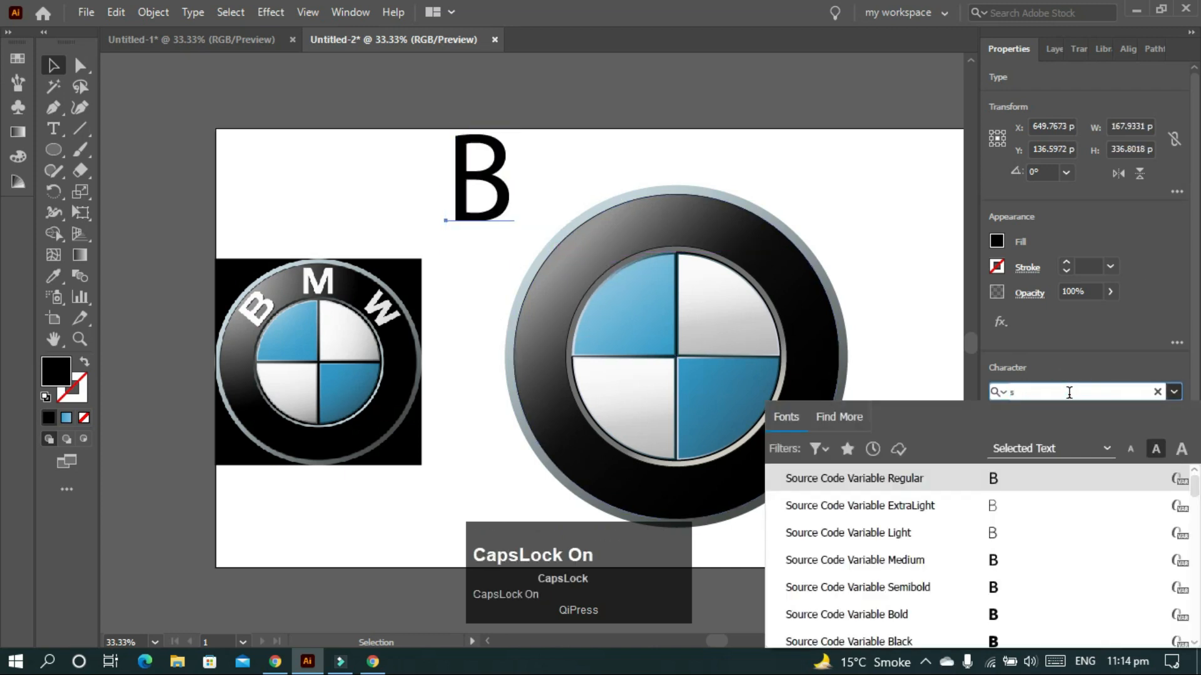
text(an)
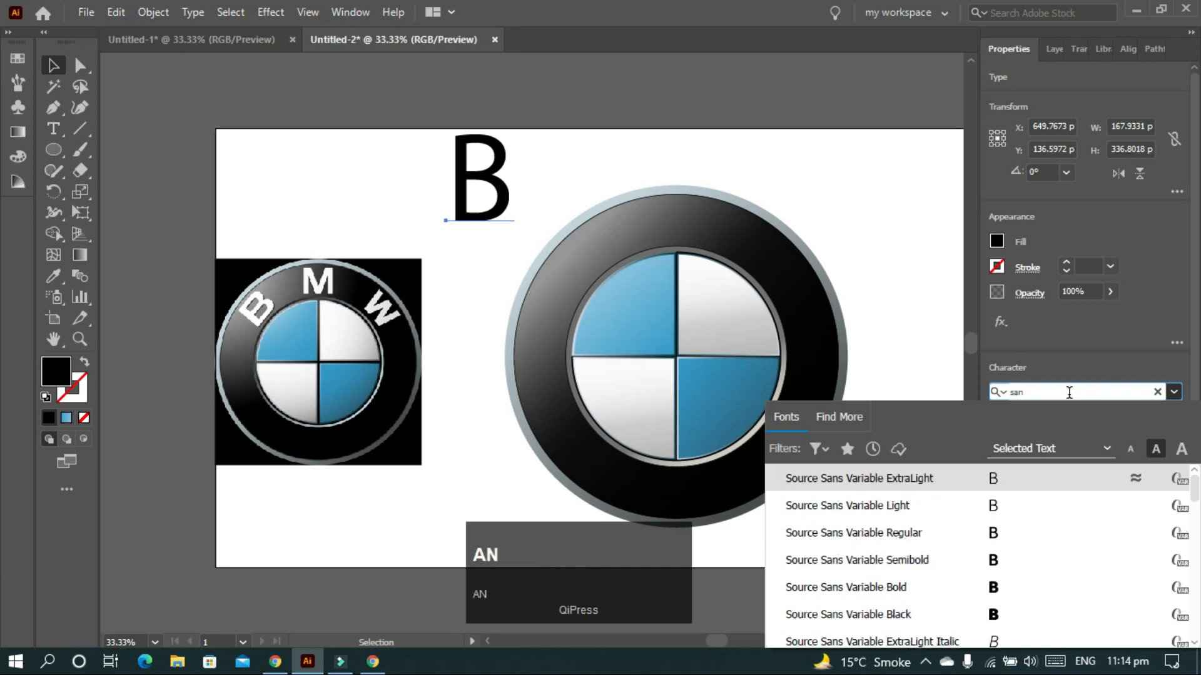
text(s)
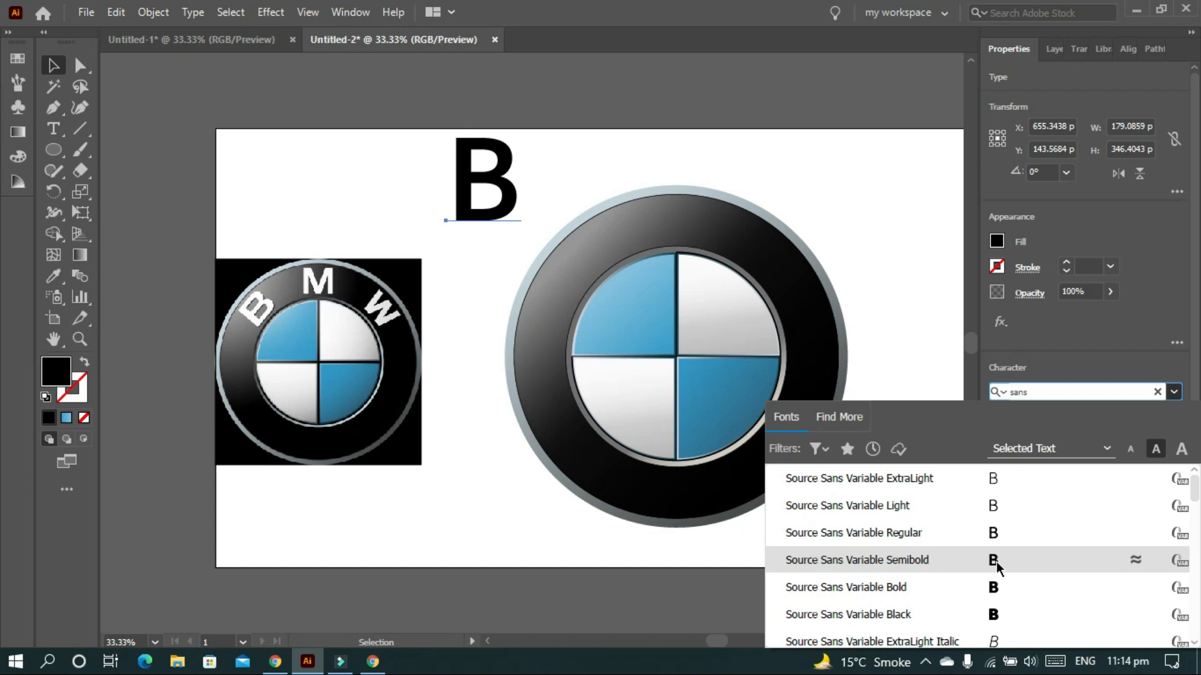
scroll(996, 566, down, 4)
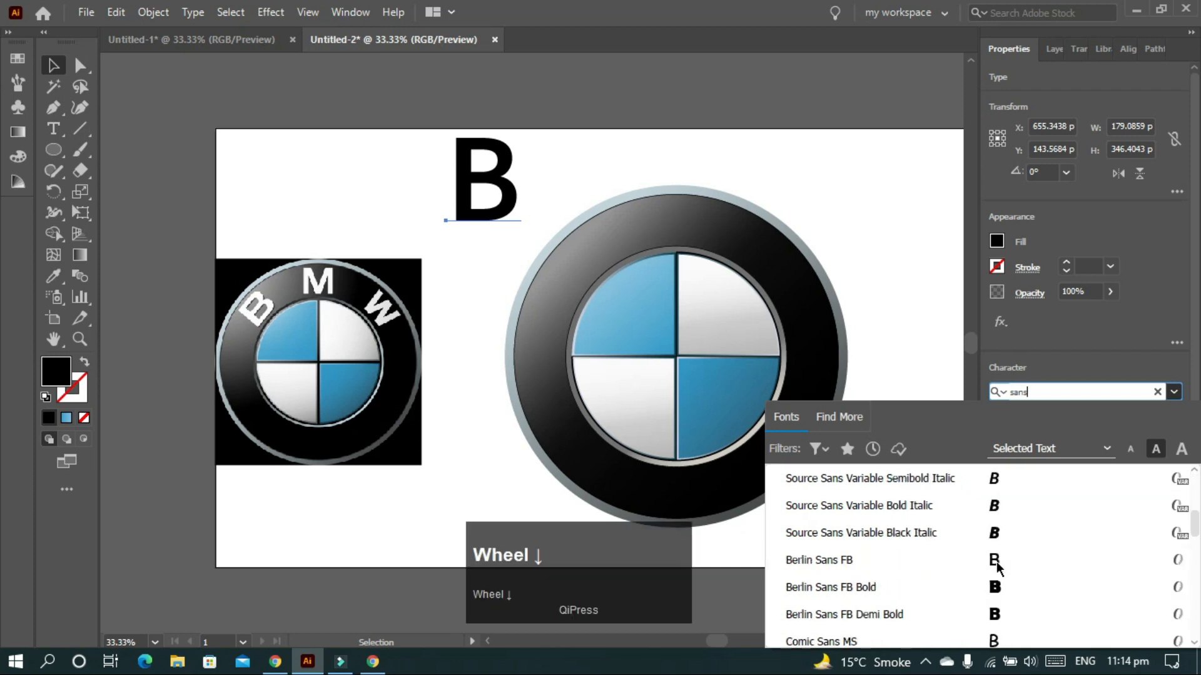
scroll(996, 566, down, 8)
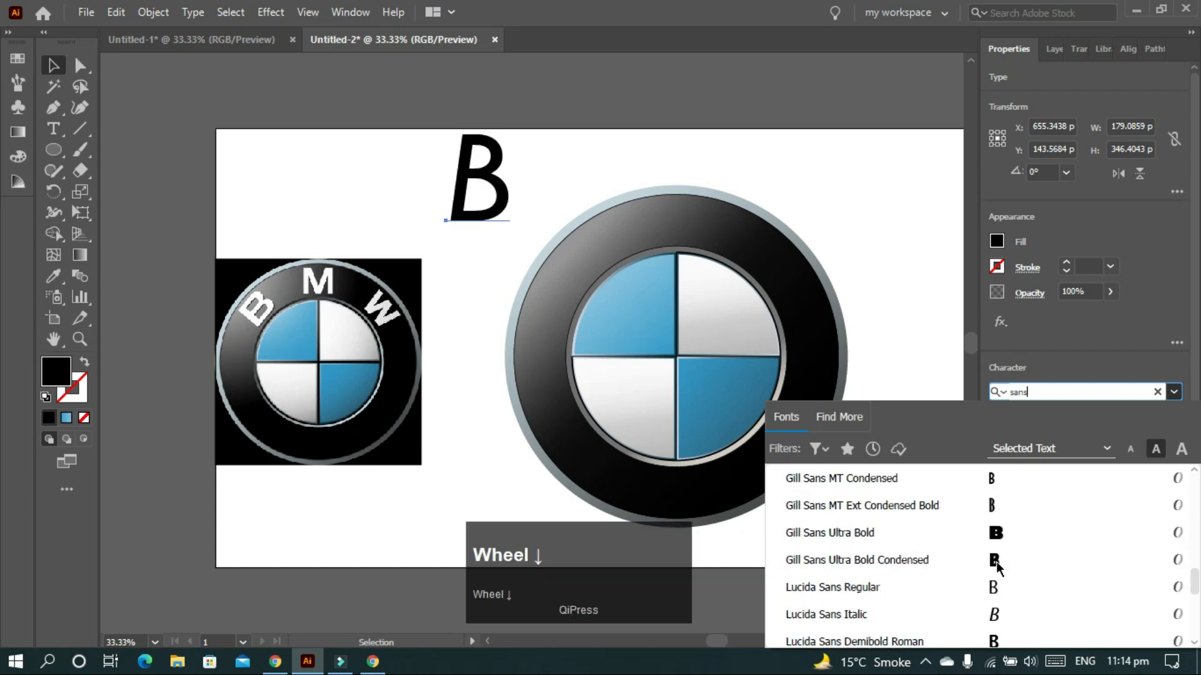
scroll(999, 568, up, 8)
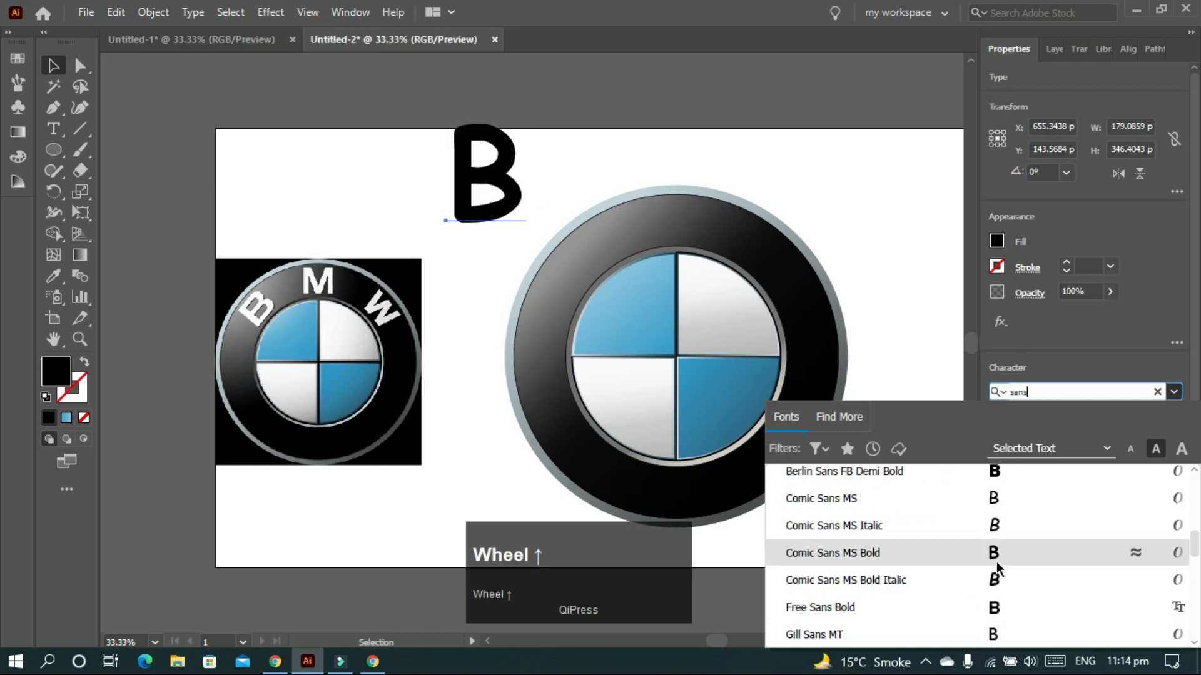
scroll(999, 568, up, 1)
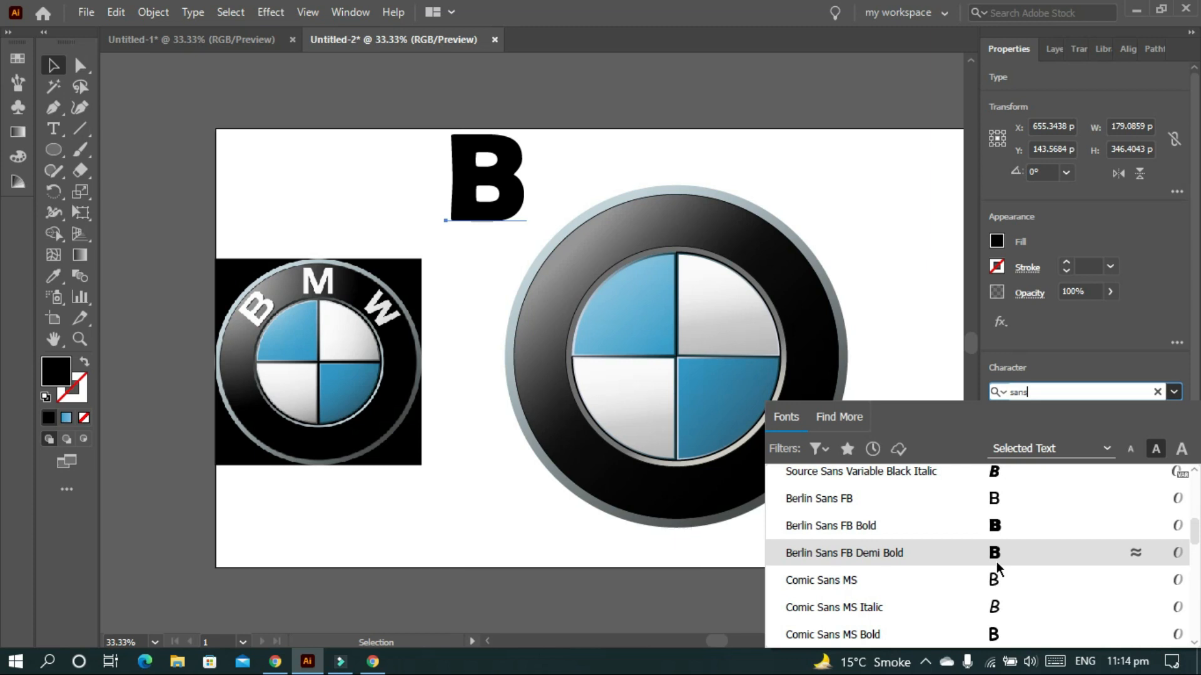
scroll(998, 569, up, 1)
click(999, 580)
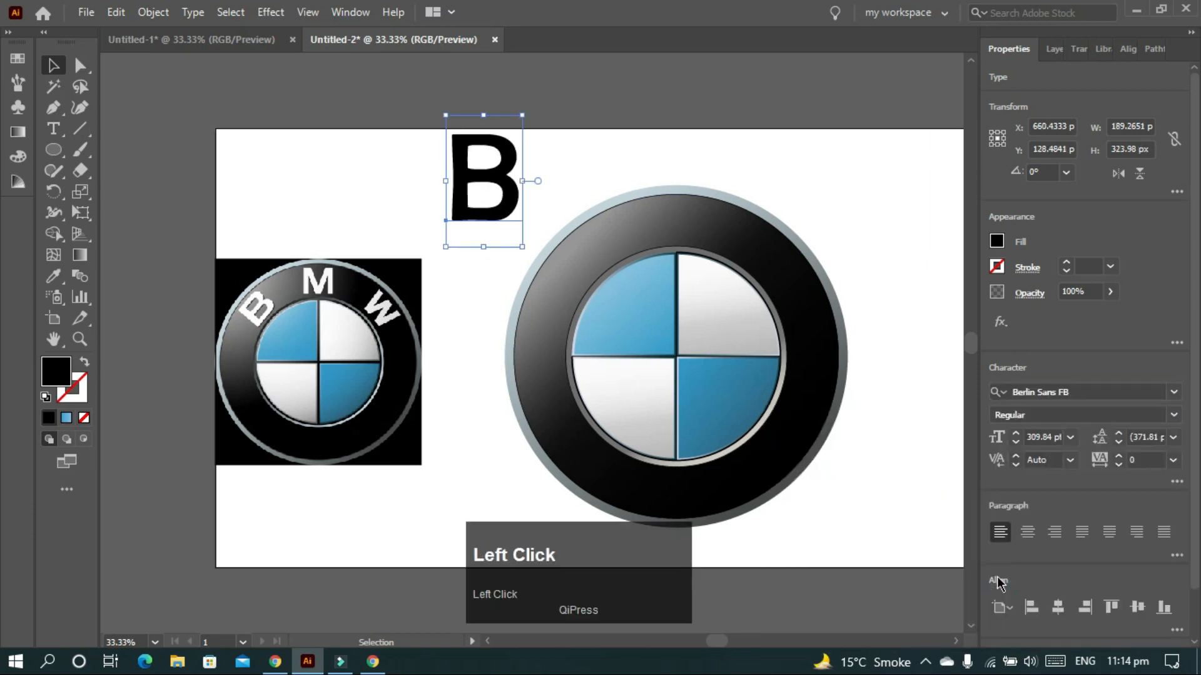
- Shrink the B and rotate it about 46.4° onto the ring's upper-left
click(901, 177)
drag(508, 158, 537, 183)
drag(550, 133, 540, 157)
drag(528, 221, 593, 267)
drag(613, 197, 553, 197)
- Delete the reference BMW image and fine-tune the B to about 168 pt
click(381, 348)
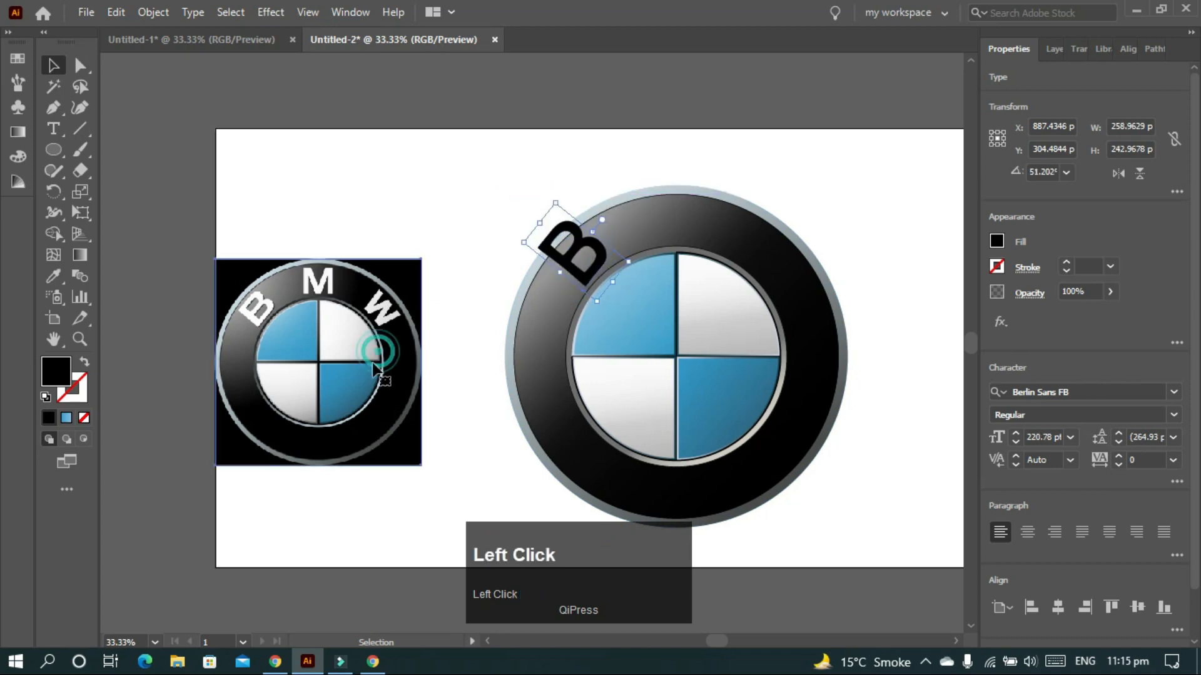
key(Delete)
click(552, 199)
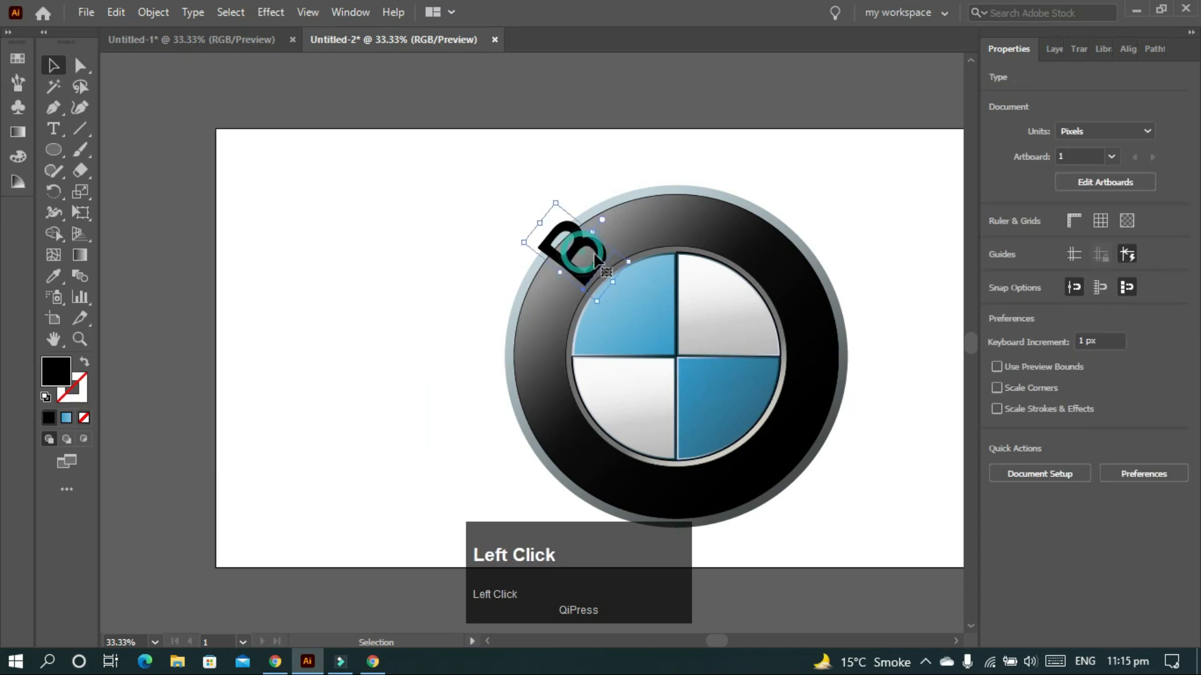
drag(554, 198, 577, 208)
click(605, 182)
click(599, 248)
click(576, 206)
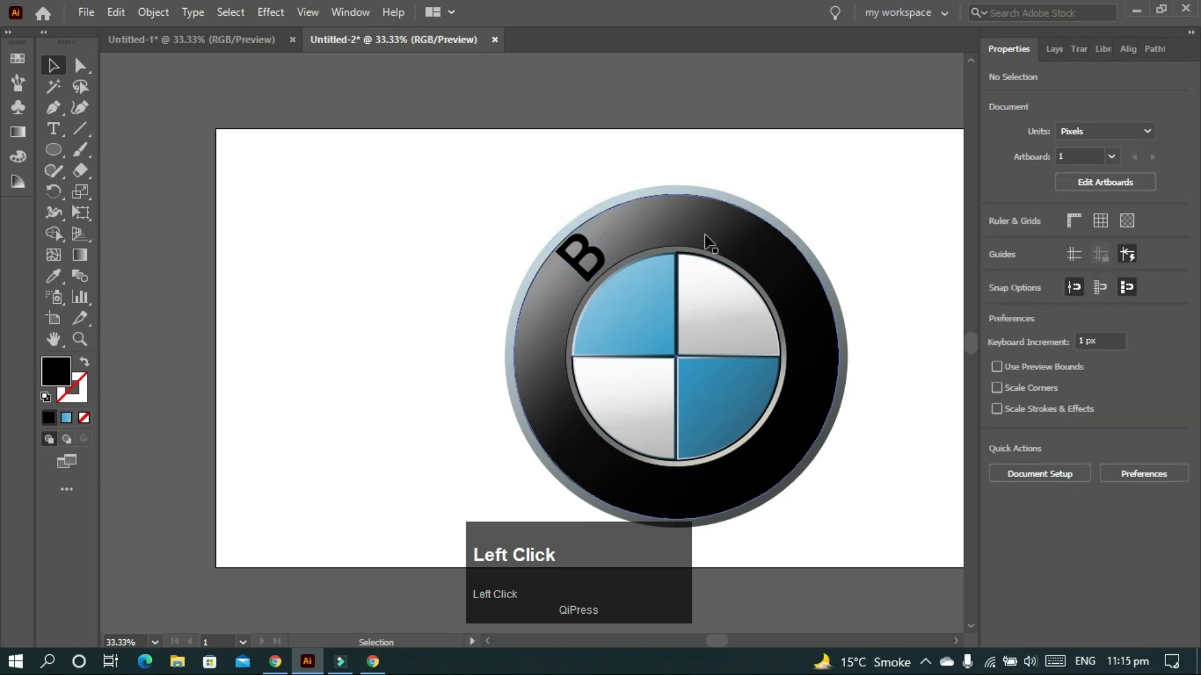
click(575, 257)
drag(622, 267, 630, 267)
- Give the B a white fill with no outline
click(606, 162)
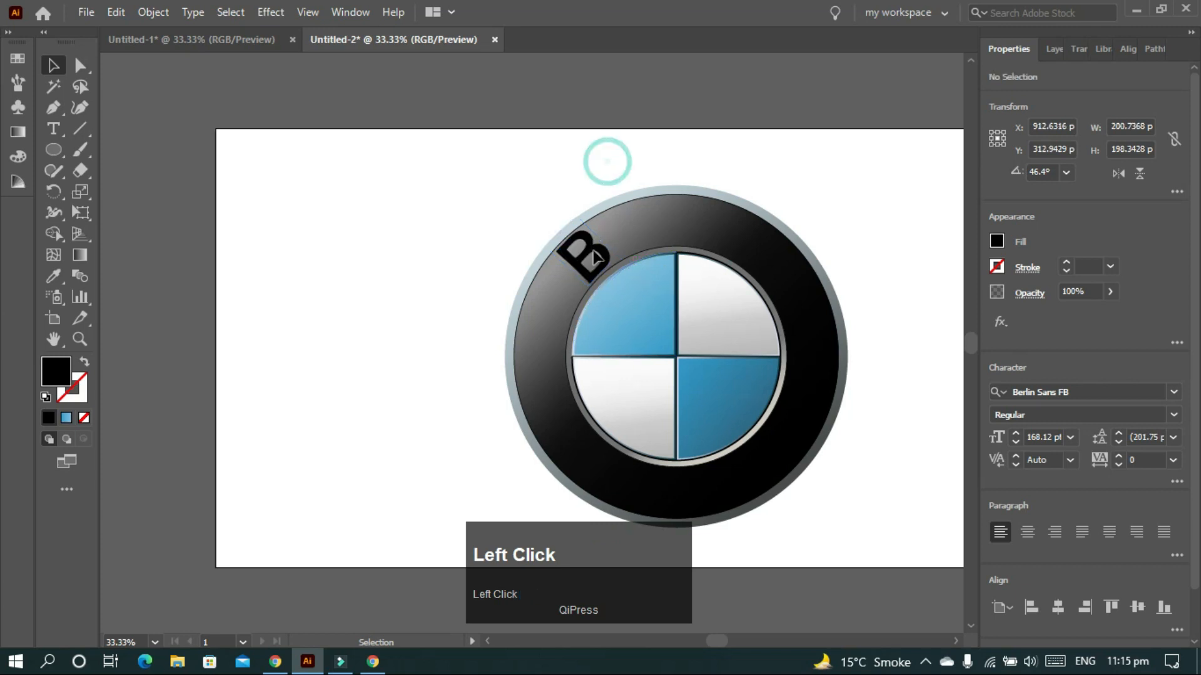
click(596, 256)
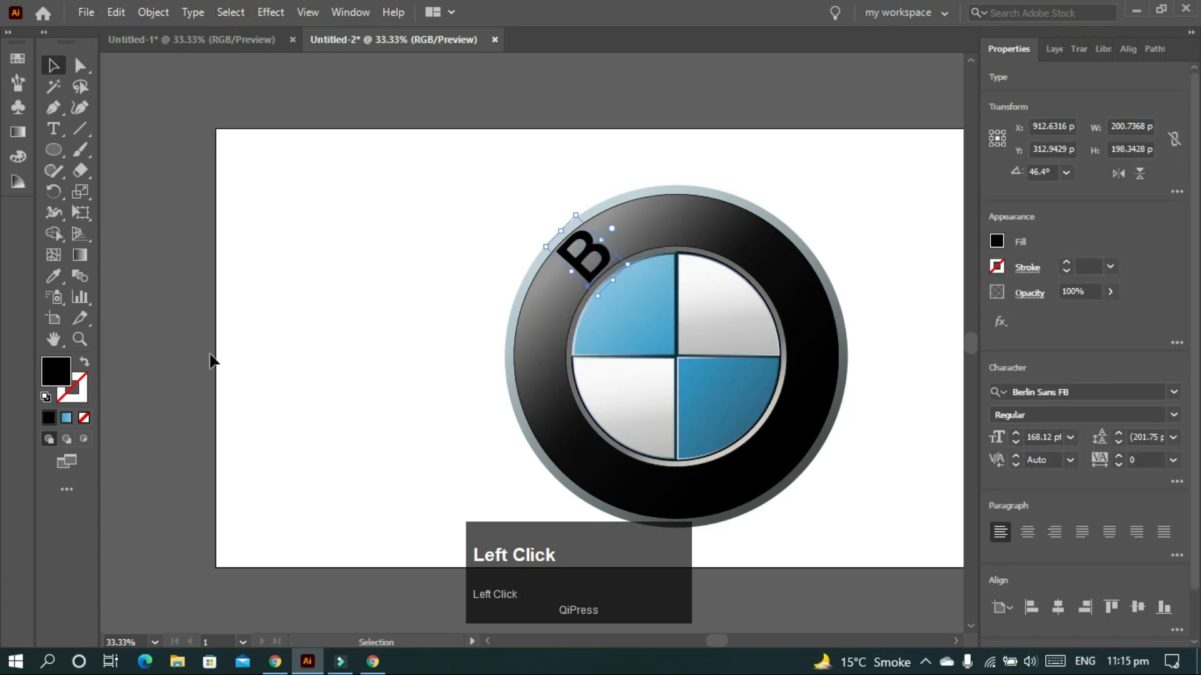
click(84, 362)
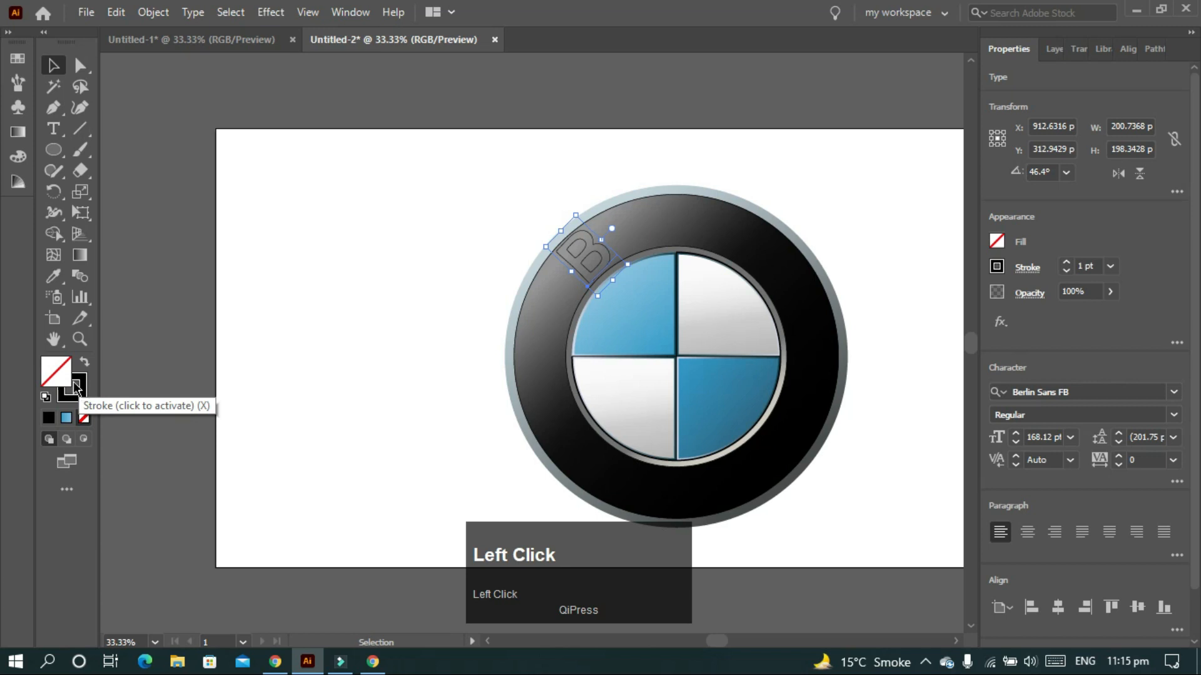
click(45, 397)
click(63, 396)
click(84, 417)
click(63, 365)
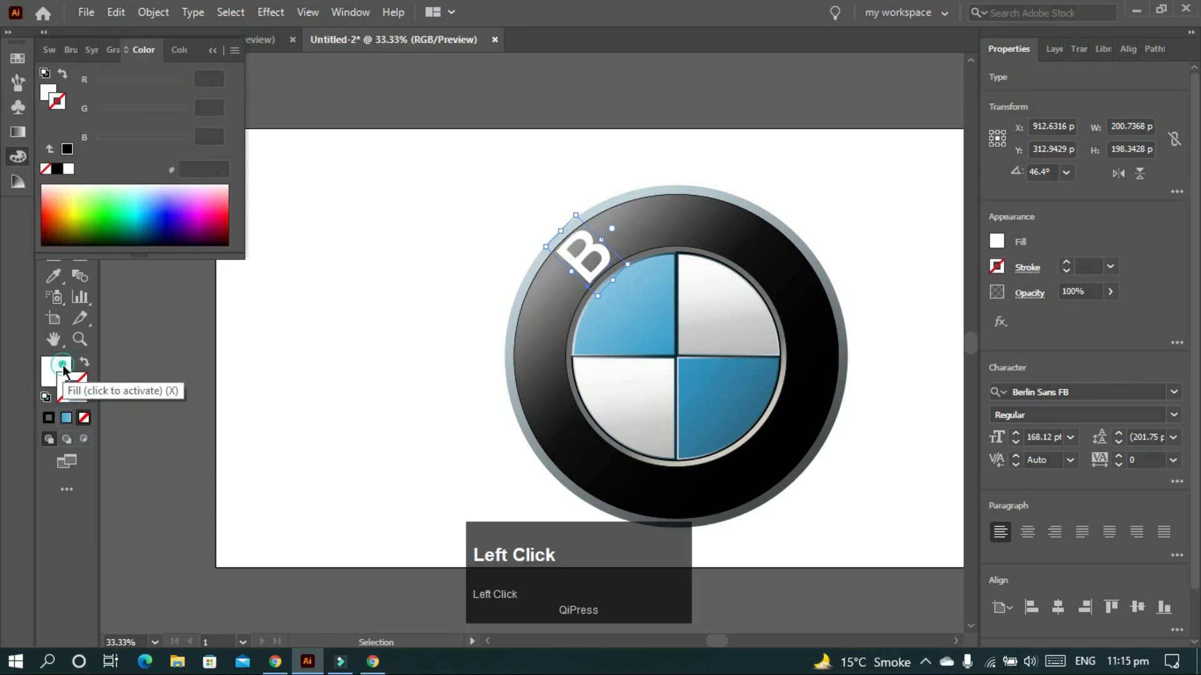
click(213, 55)
- Add a black Multiply drop shadow to the B: X offset 2 px, Y offset 1 px, blur 0
click(271, 11)
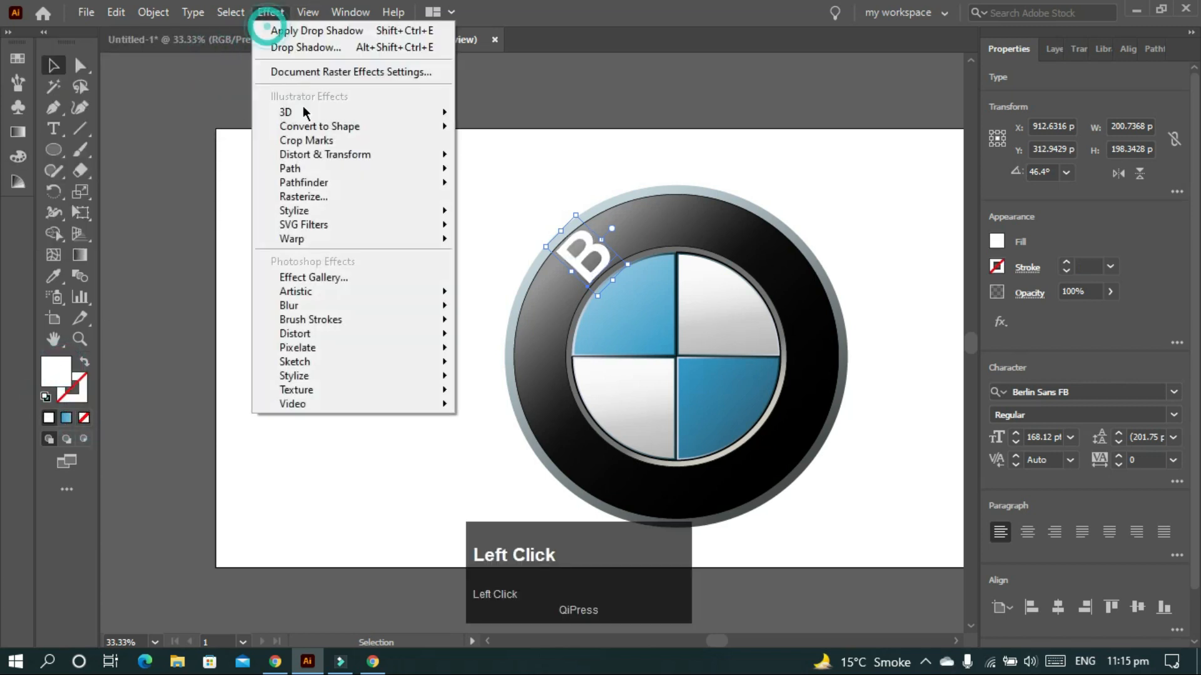
mouse_move(321, 211)
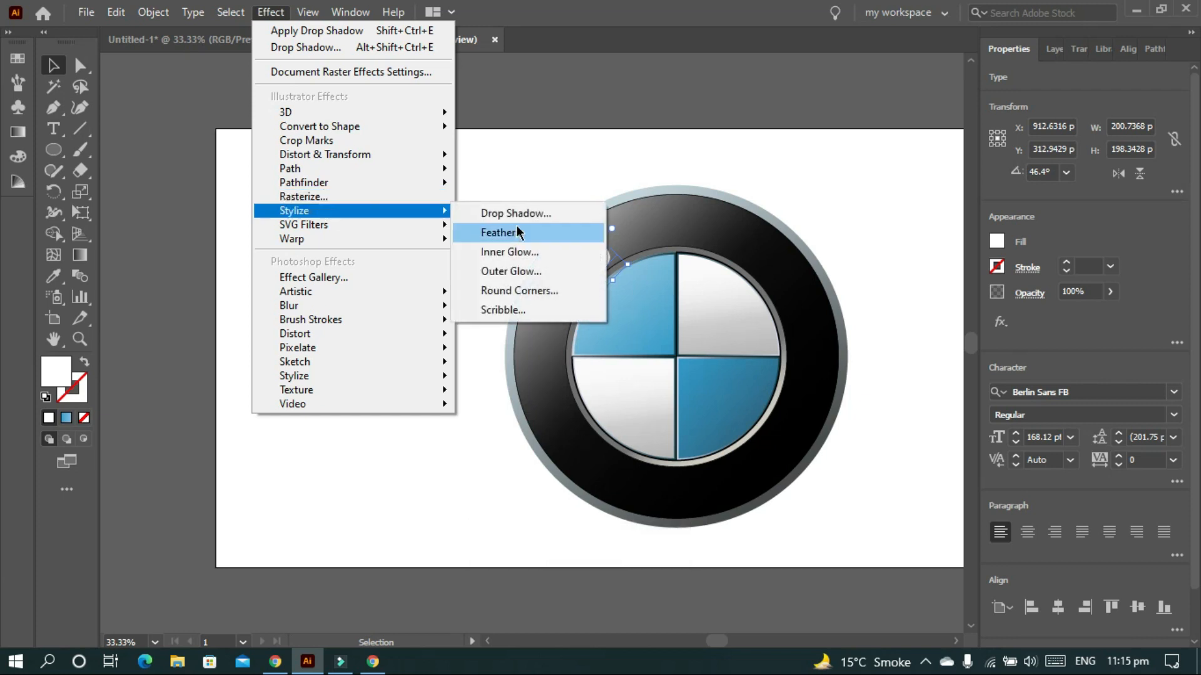
click(524, 213)
drag(511, 141, 346, 148)
alt+scroll(610, 270, up, 1)
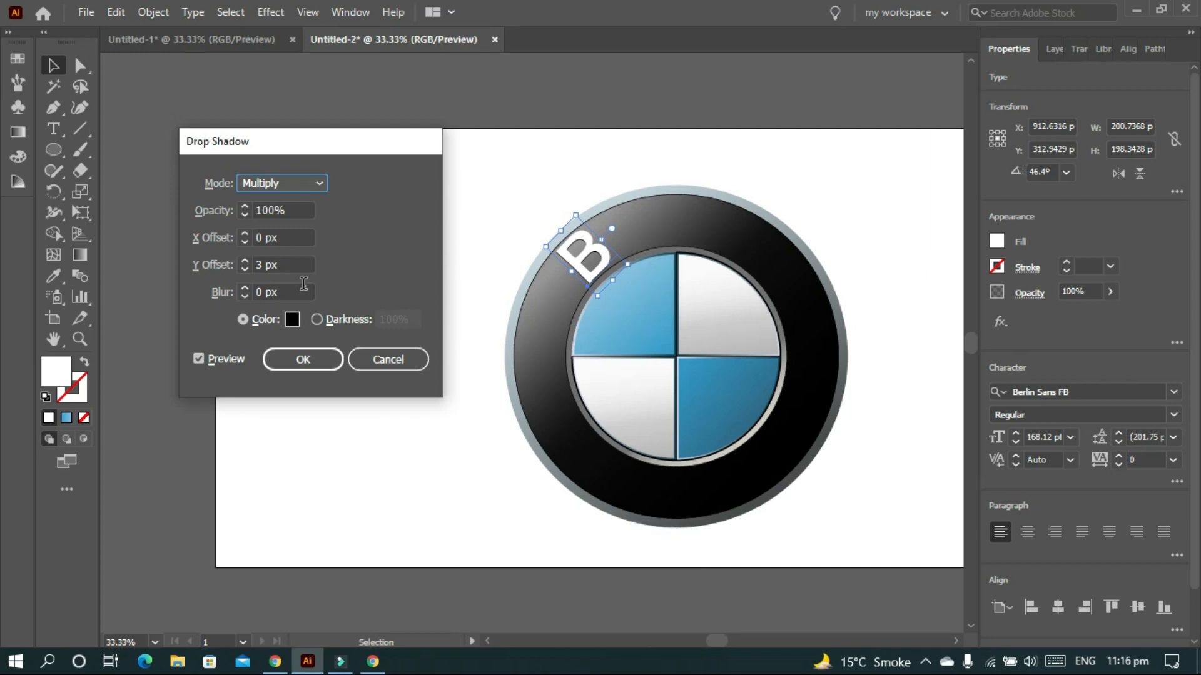
click(388, 359)
alt+scroll(585, 259, up, 2)
click(271, 12)
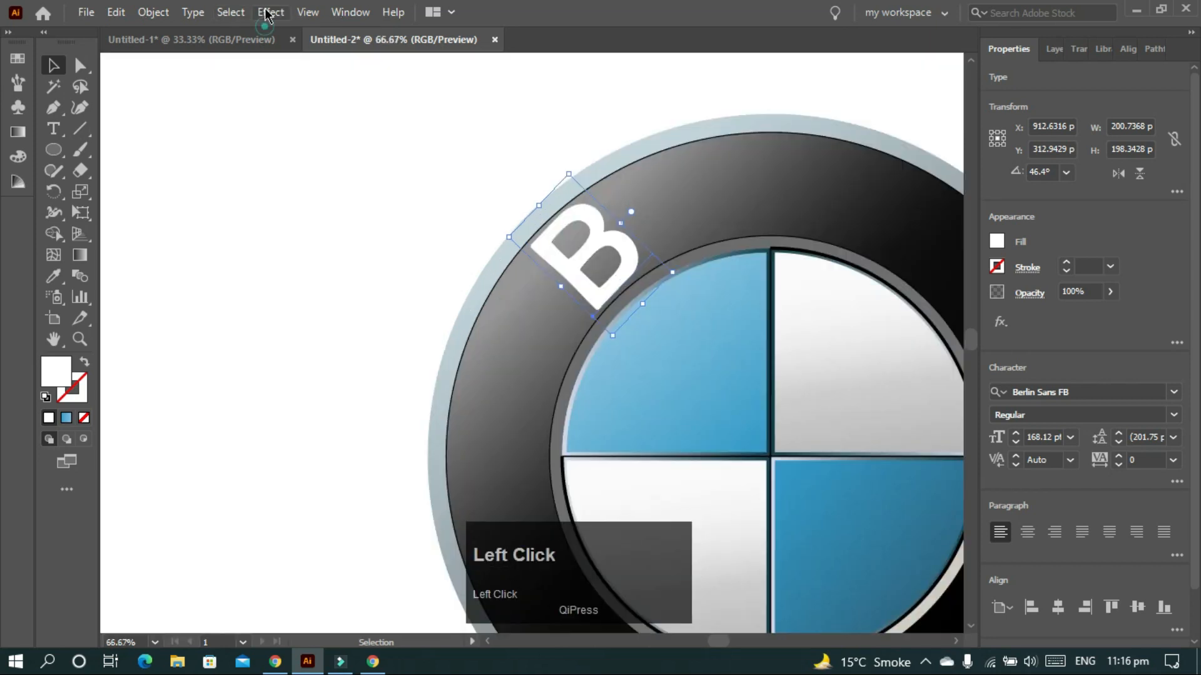
mouse_move(350, 211)
click(498, 219)
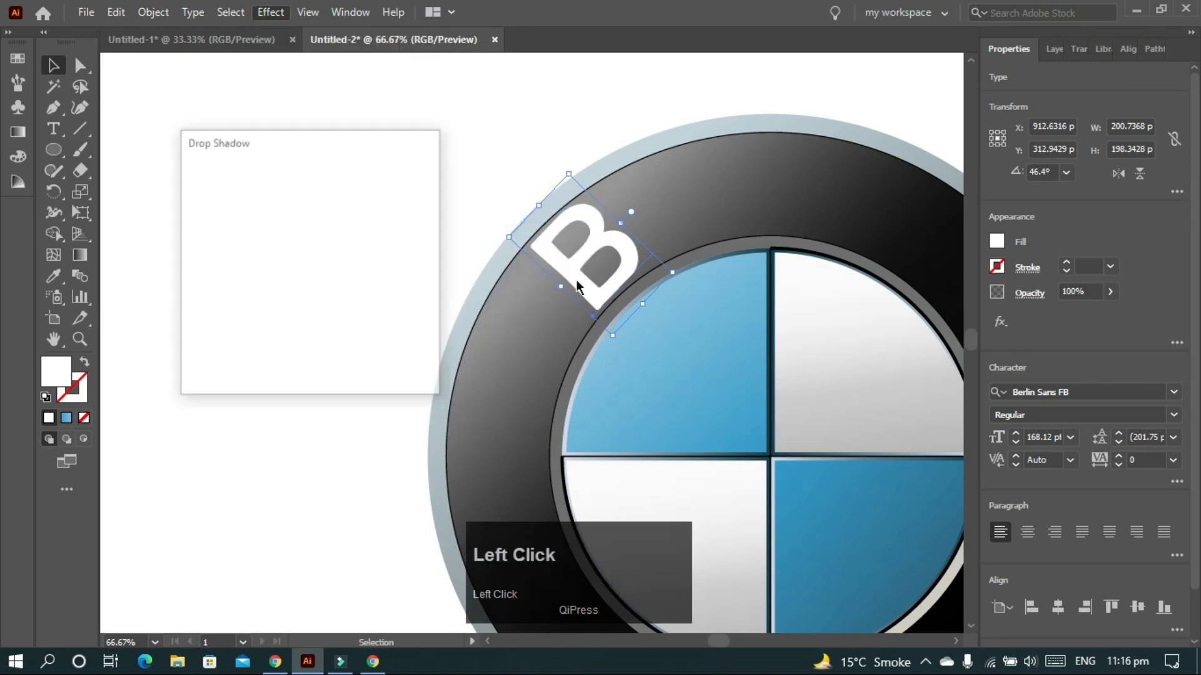
scroll(271, 264, down, 1)
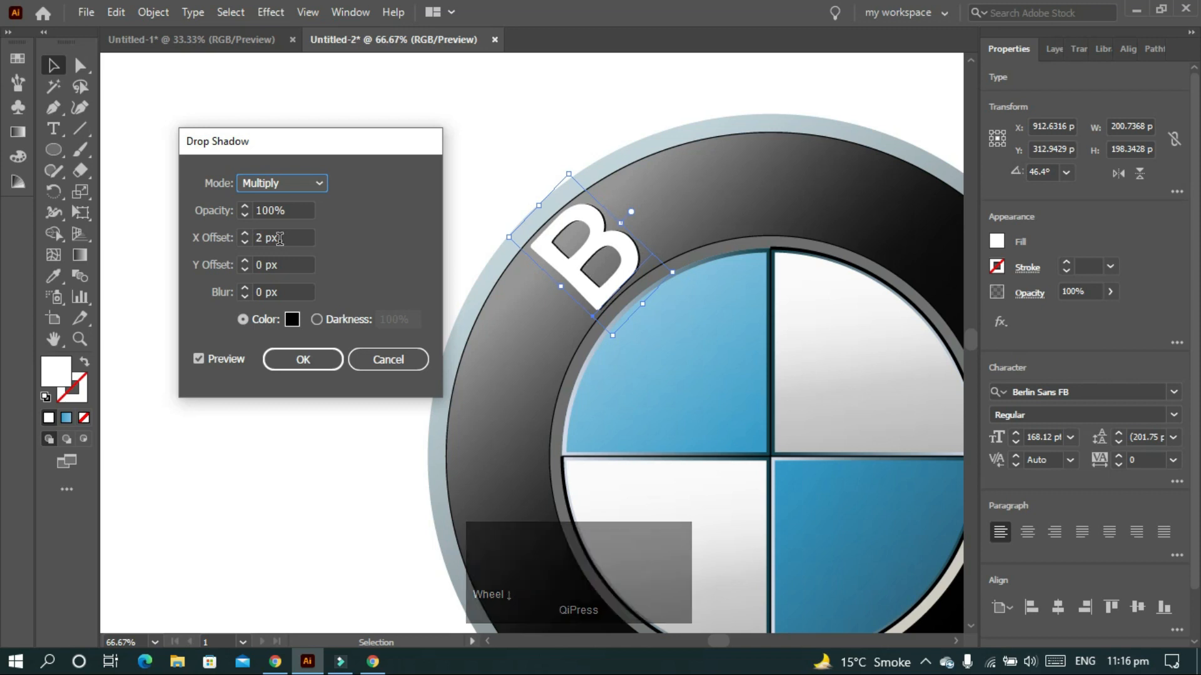
scroll(277, 262, up, 1)
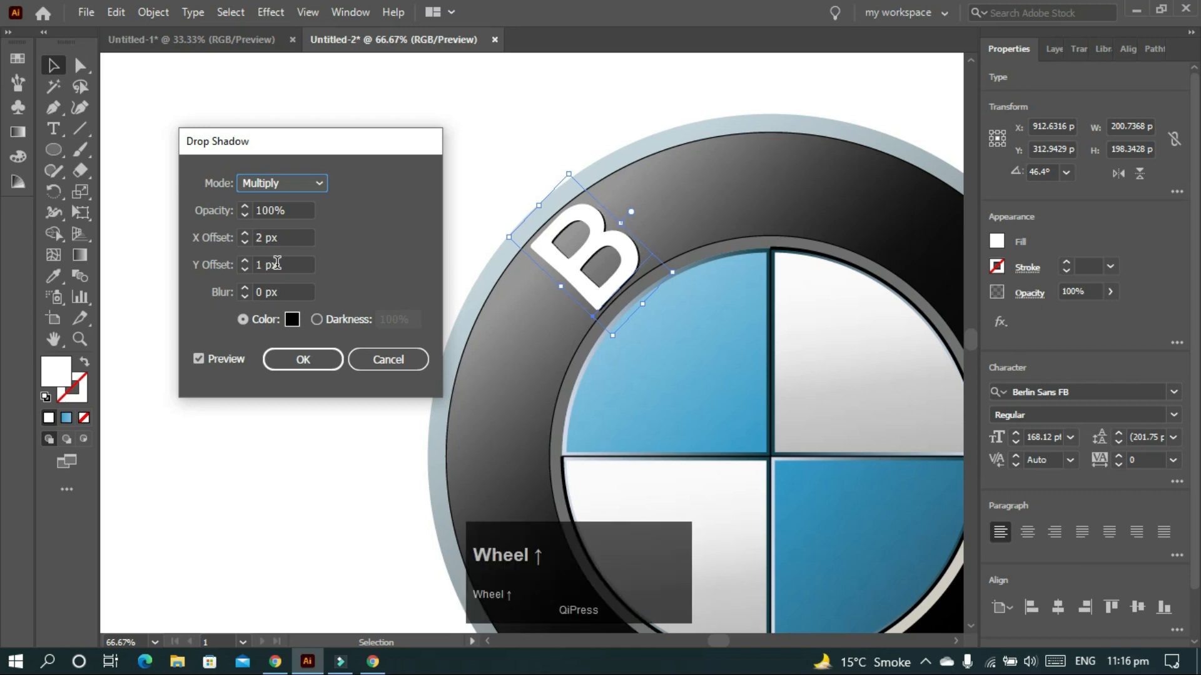
click(302, 359)
click(344, 194)
- Shift the B down-left on the ring, tilt it to about 50.8°, and nudge it two steps left and down
ctrl+scroll(349, 198, right, 2)
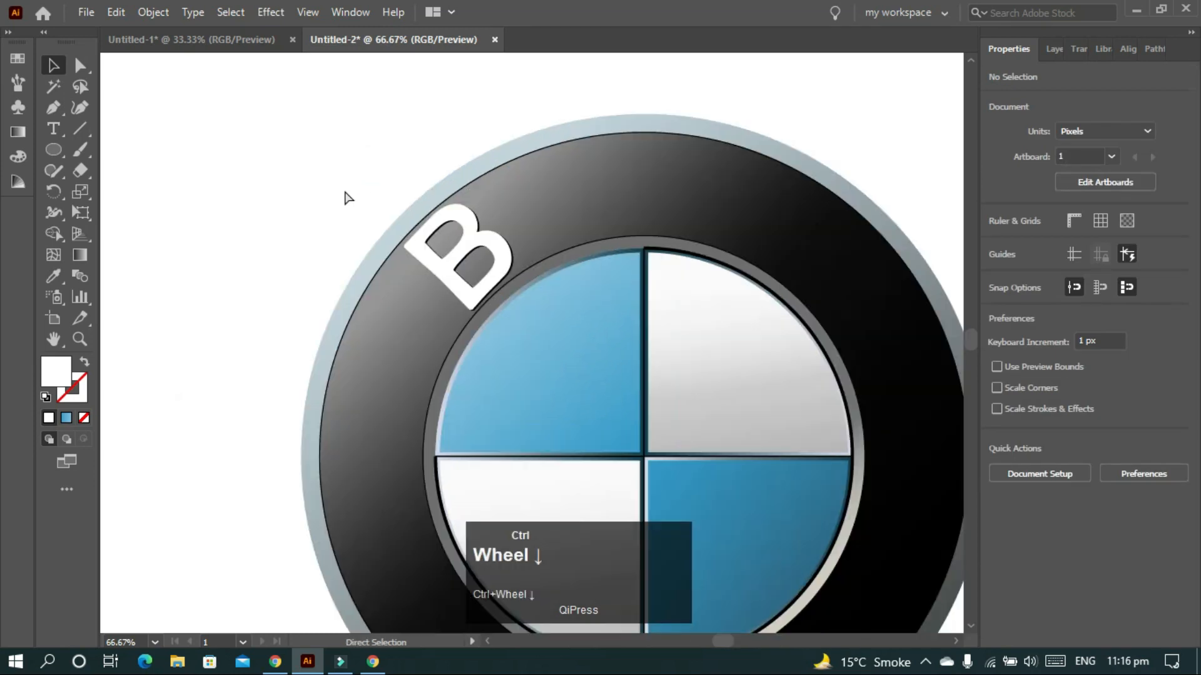
ctrl+scroll(348, 197, right, 2)
drag(357, 256, 349, 272)
drag(343, 187, 332, 182)
key(Left)
key(Left)
key(Left)
key(Left)
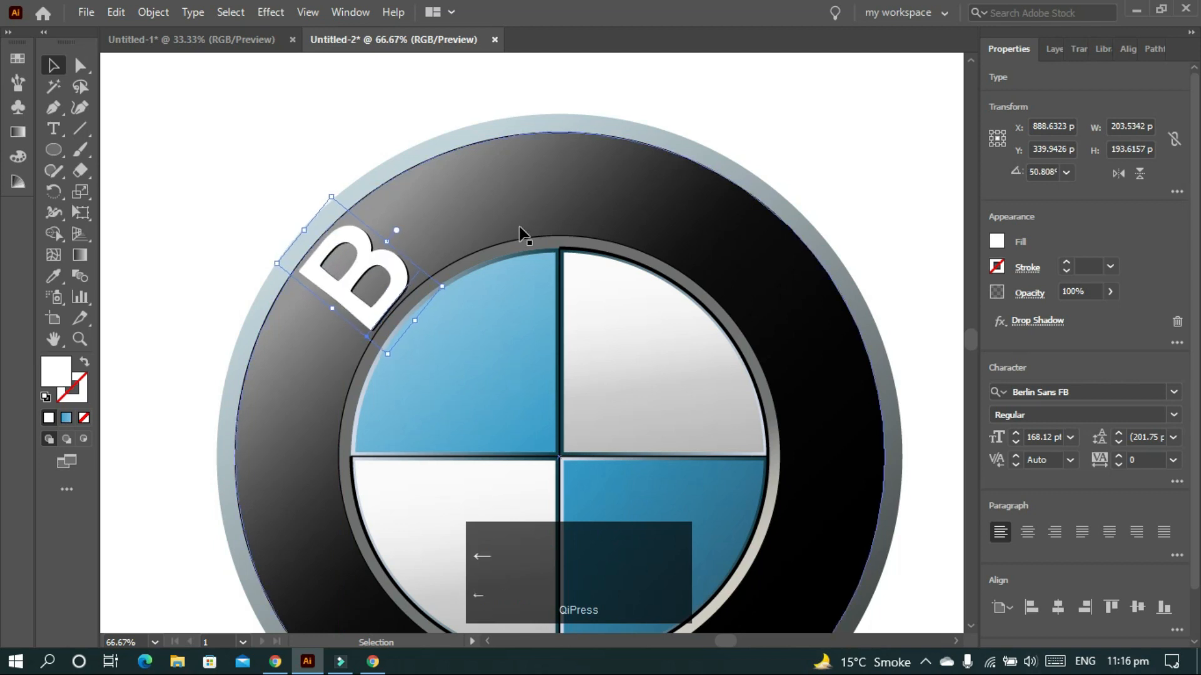
key(Left)
key(Down)
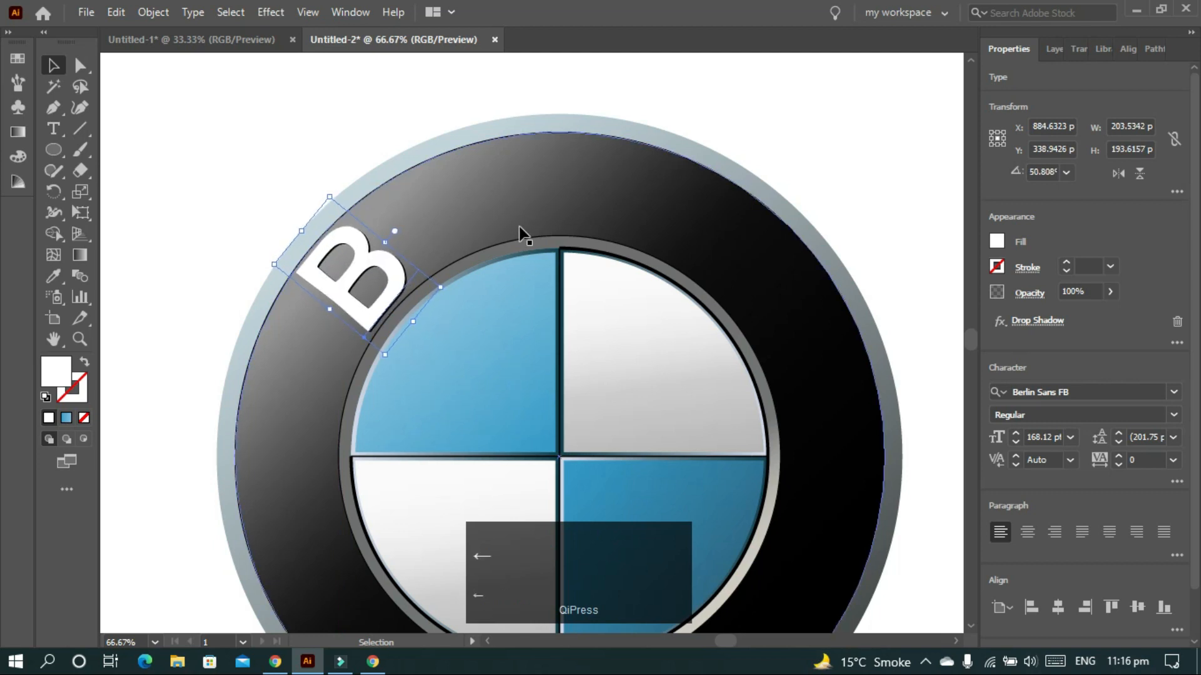
key(Down)
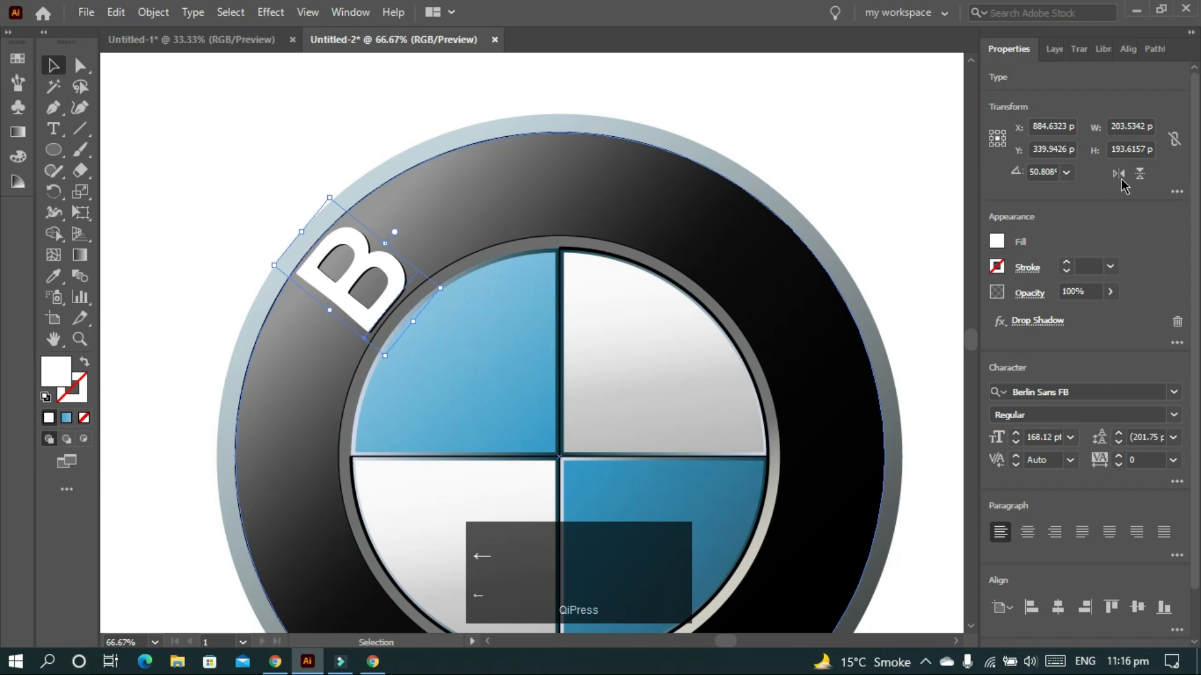
click(856, 149)
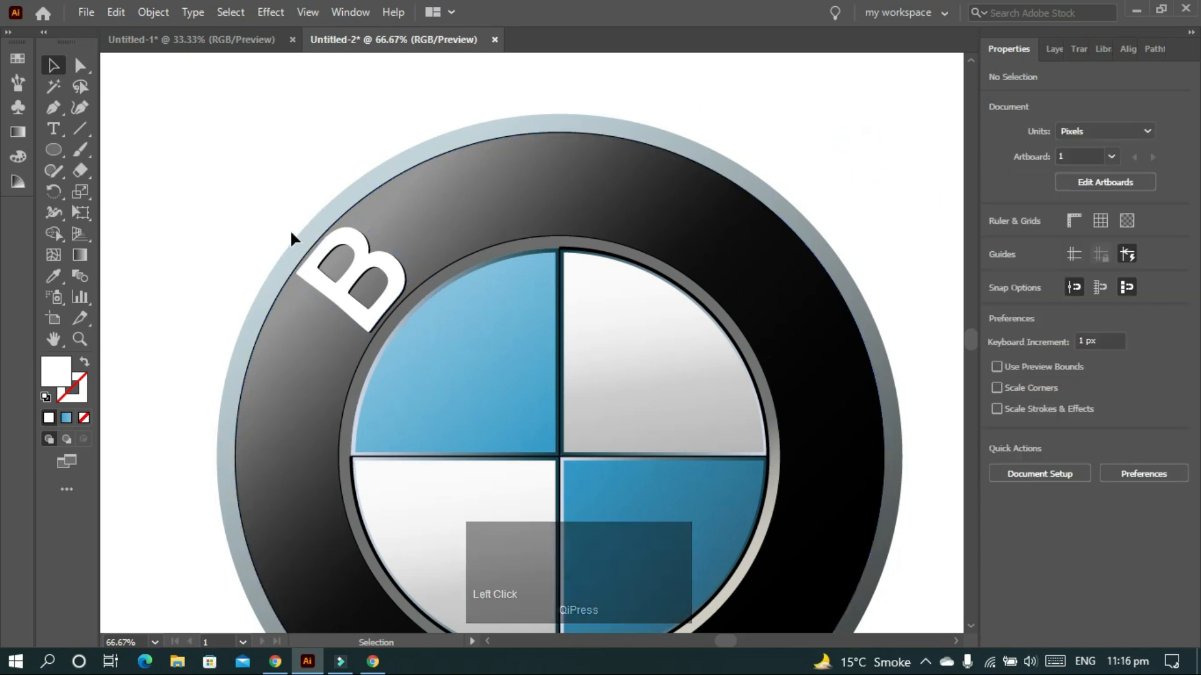
- Add a new 'M' text object at the top right and enlarge it
key(t)
click(768, 105)
text(M)
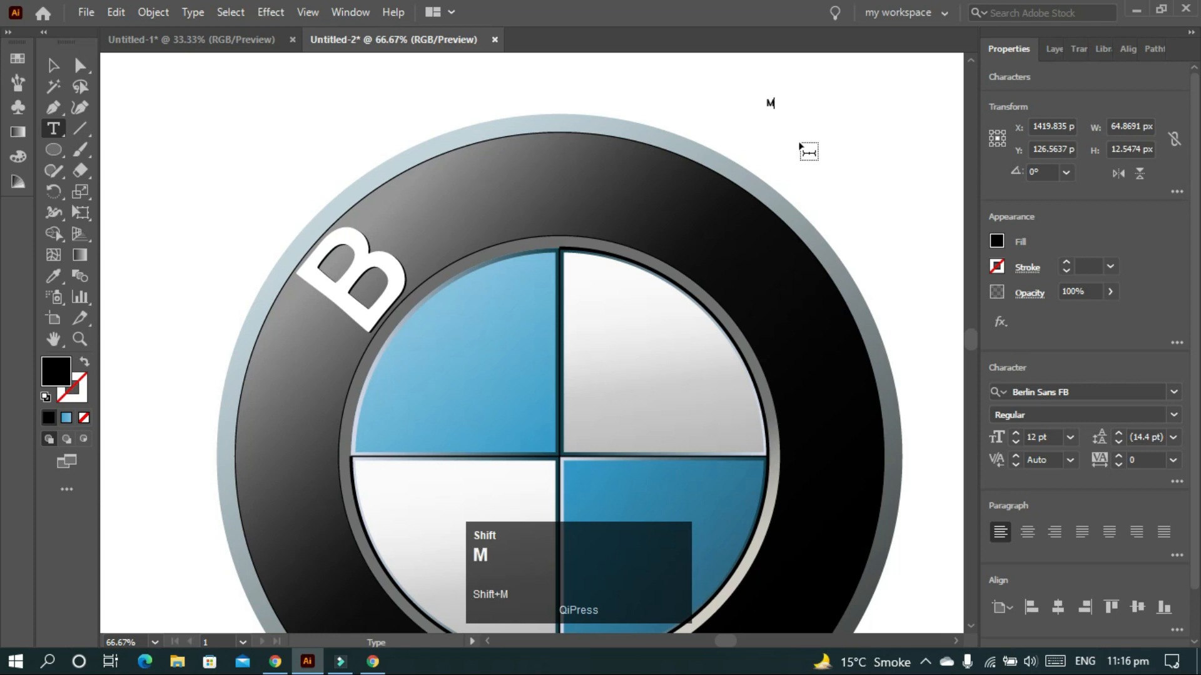
click(53, 65)
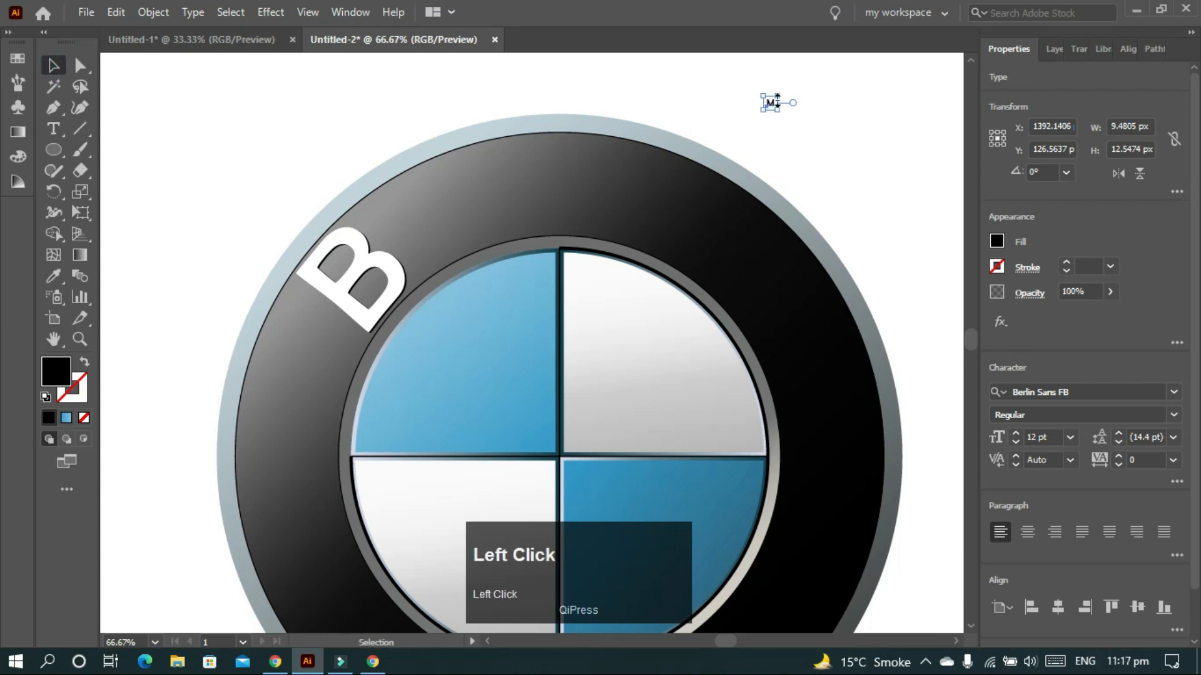
drag(777, 109, 779, 111)
drag(598, 172, 695, 281)
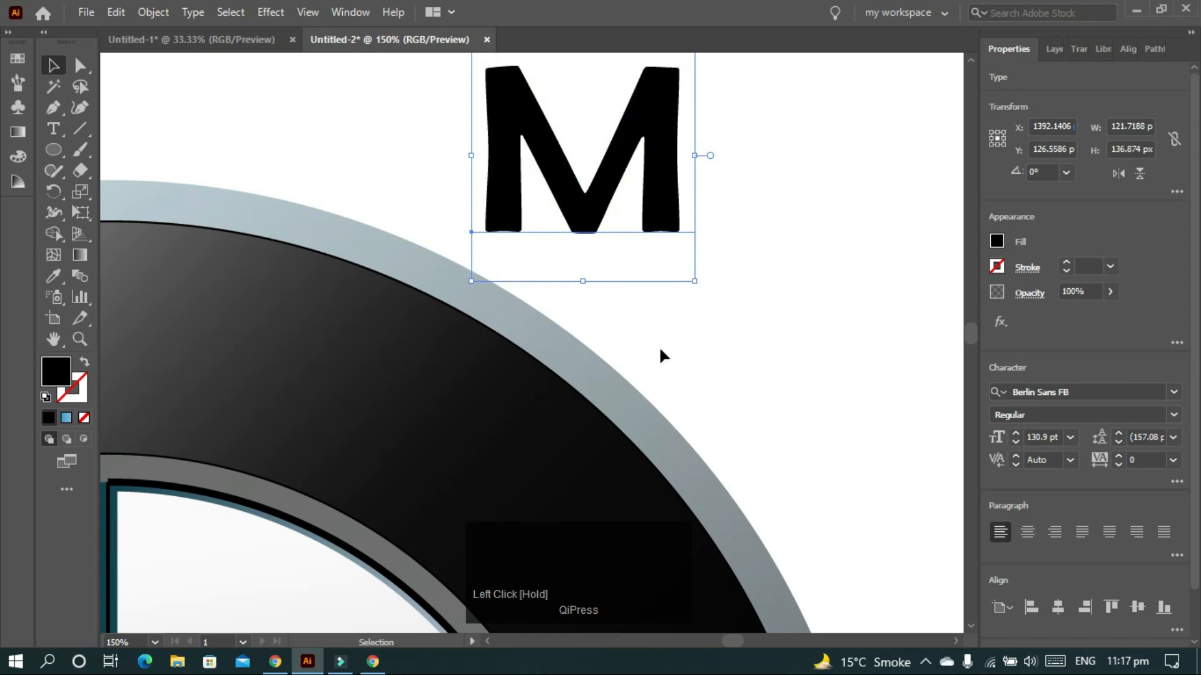
- Set the M in Free Sans Bold, move it down-right, and convert it to outlines
click(1174, 393)
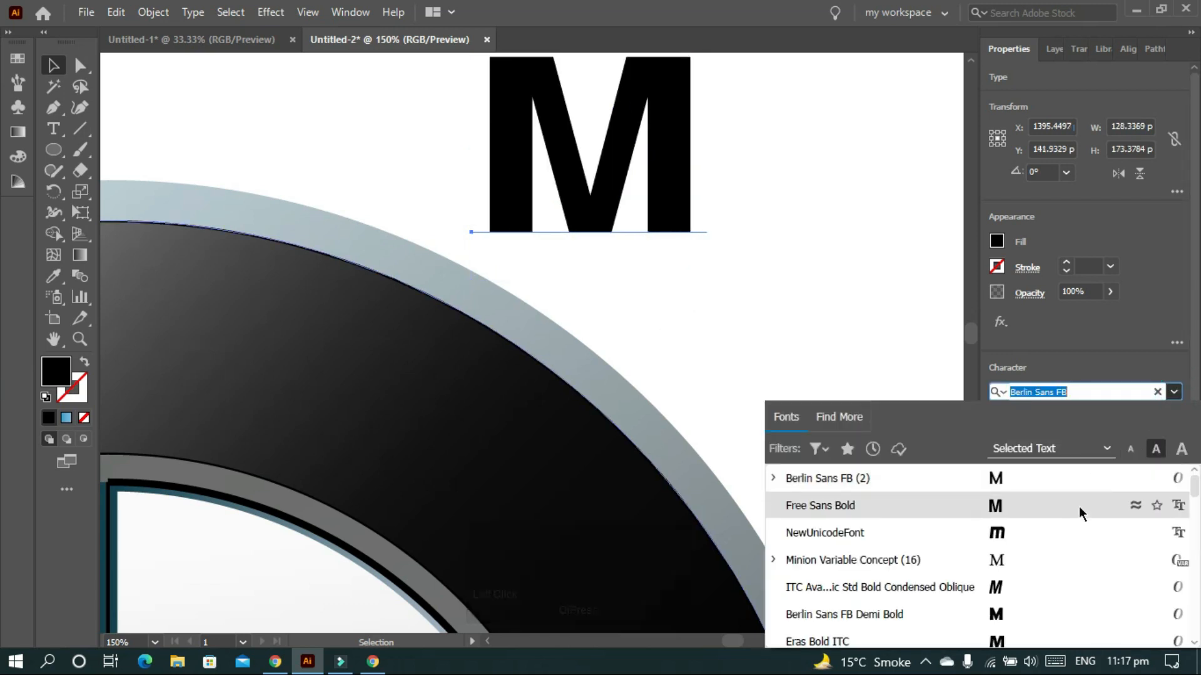
click(1079, 505)
click(852, 251)
drag(611, 187, 736, 289)
right_click(768, 259)
click(858, 404)
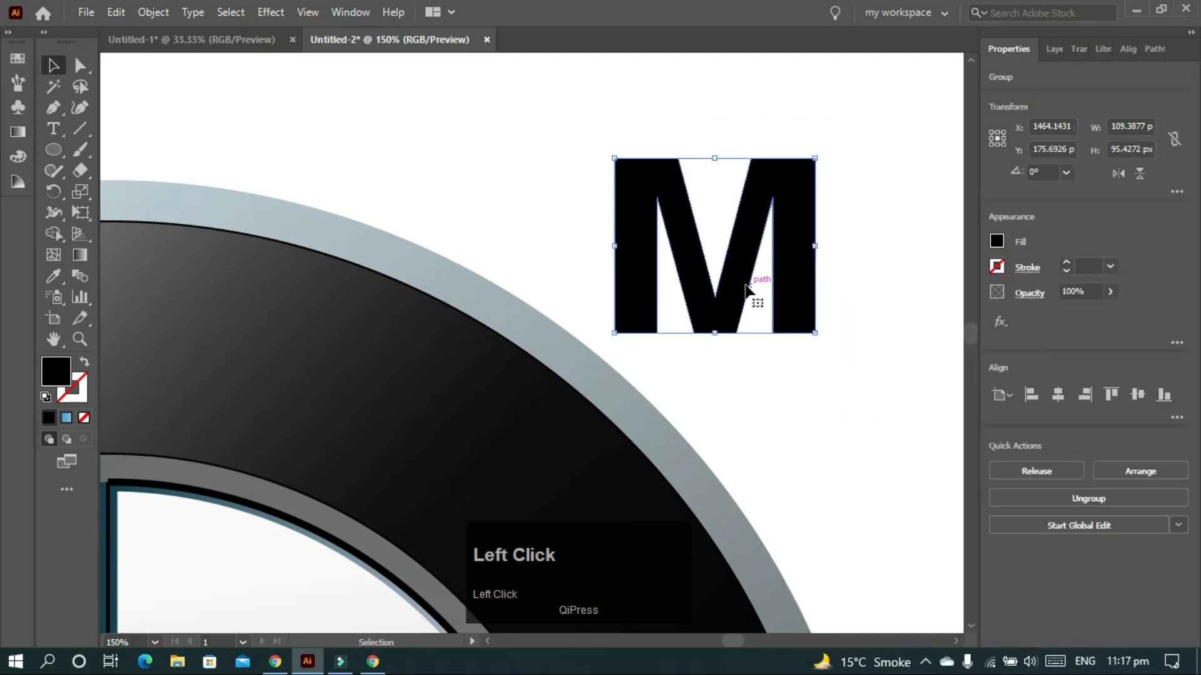
- Lower the M's middle point and its left and right inner corner anchors equally
key(a)
click(717, 297)
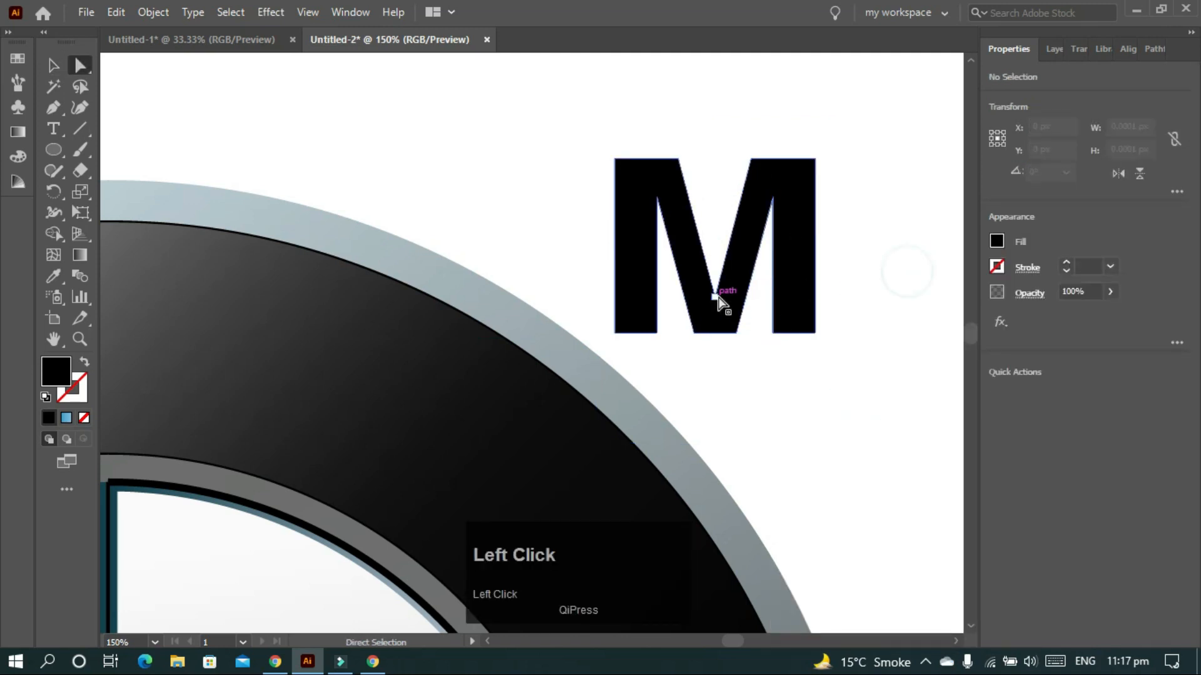
drag(718, 298, 717, 273)
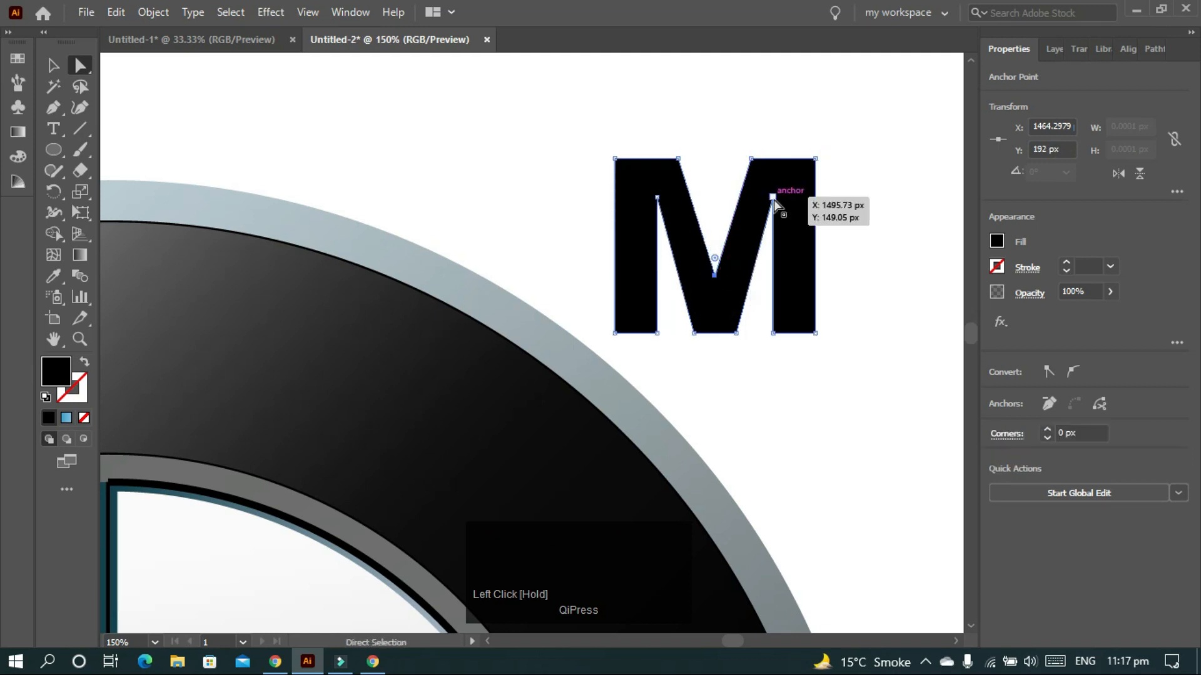
drag(773, 198, 776, 226)
key(a)
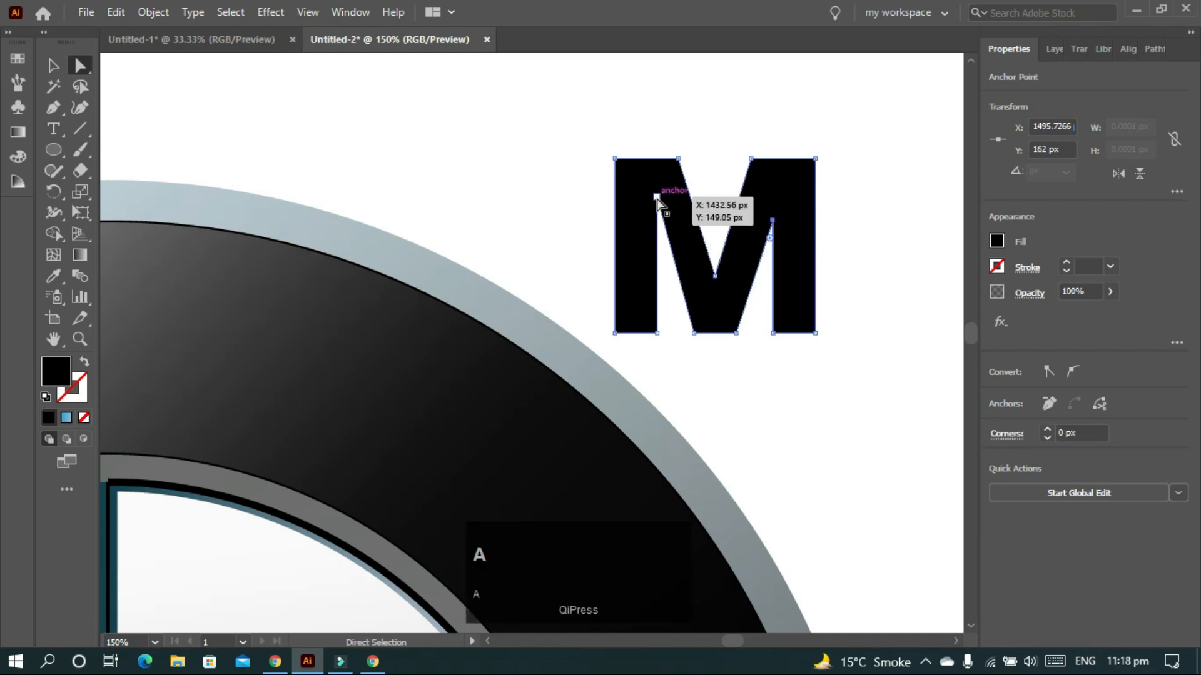
drag(656, 197, 658, 219)
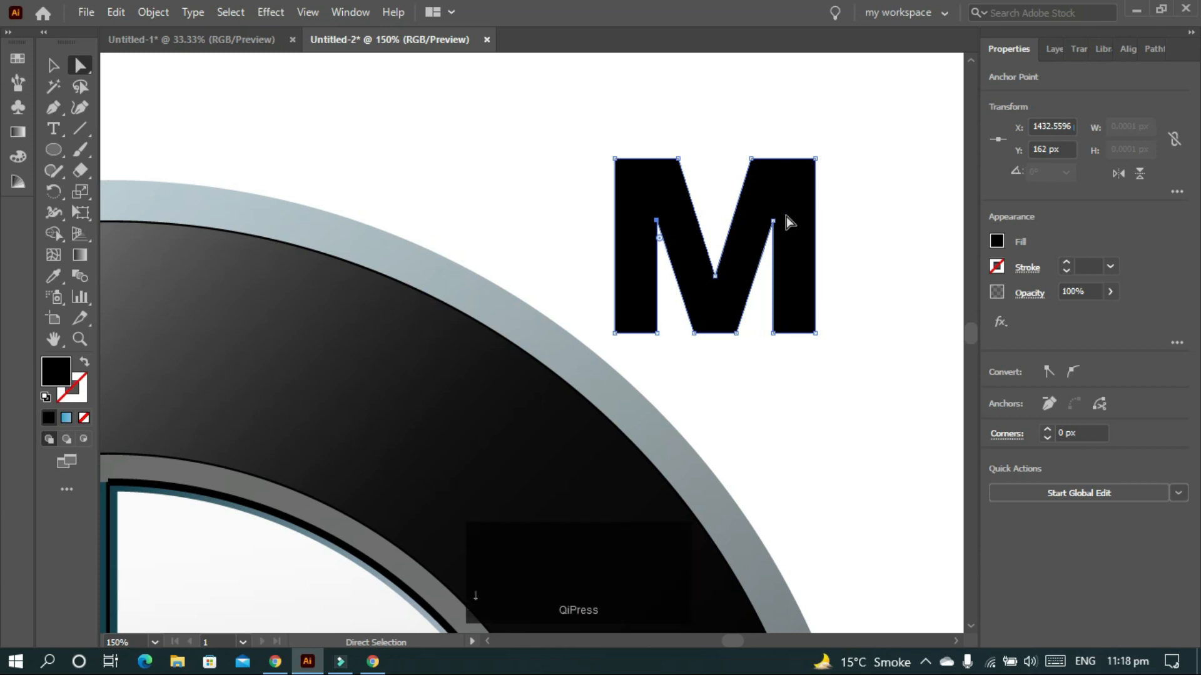
click(888, 217)
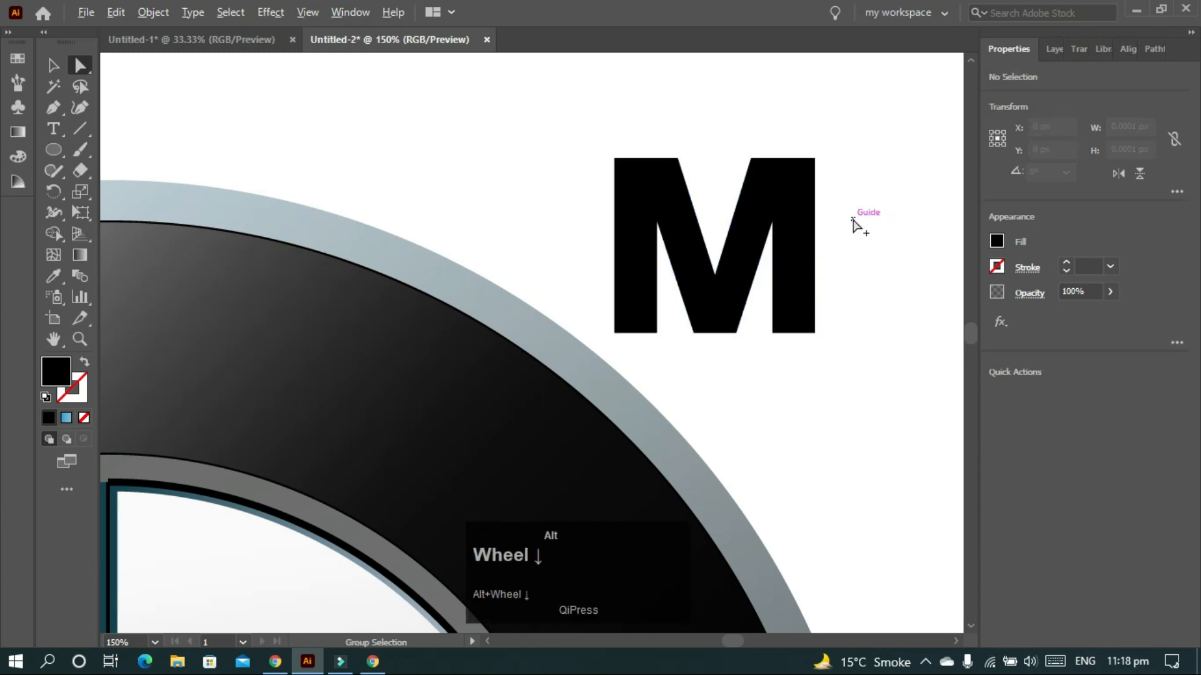
- Scale the M down onto the top of the ring and give it the B's white fill
scroll(854, 222, down, 3)
key(v)
click(806, 235)
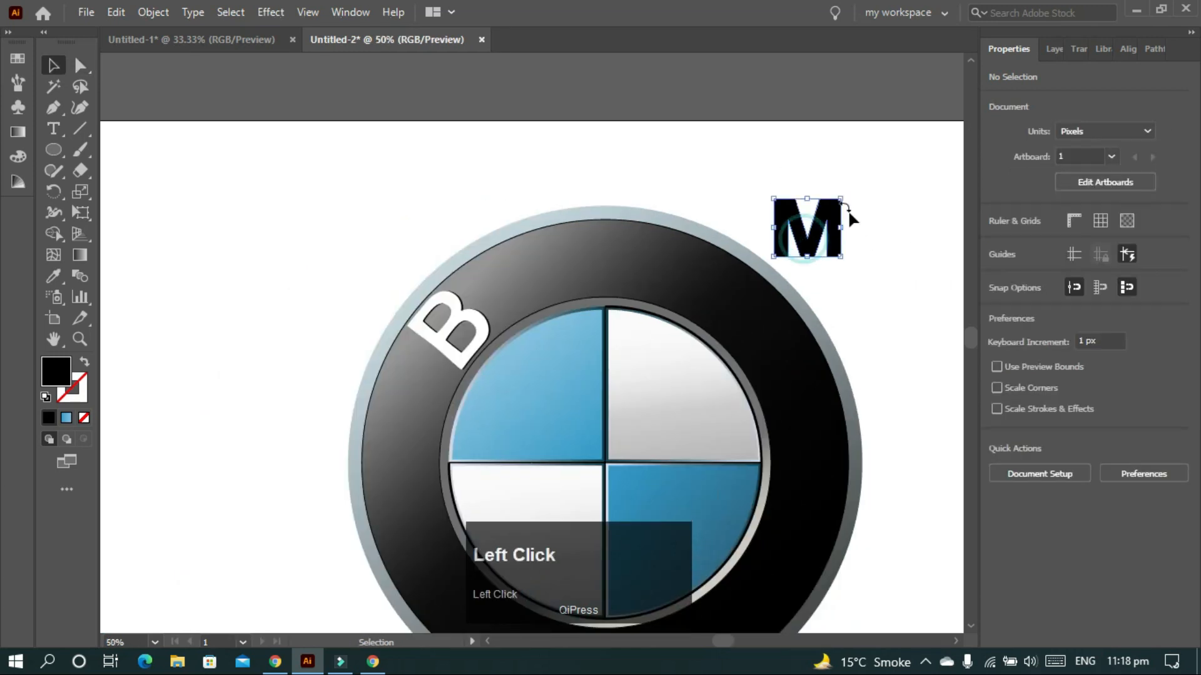
drag(841, 199, 841, 198)
drag(812, 245, 646, 292)
drag(572, 228, 567, 223)
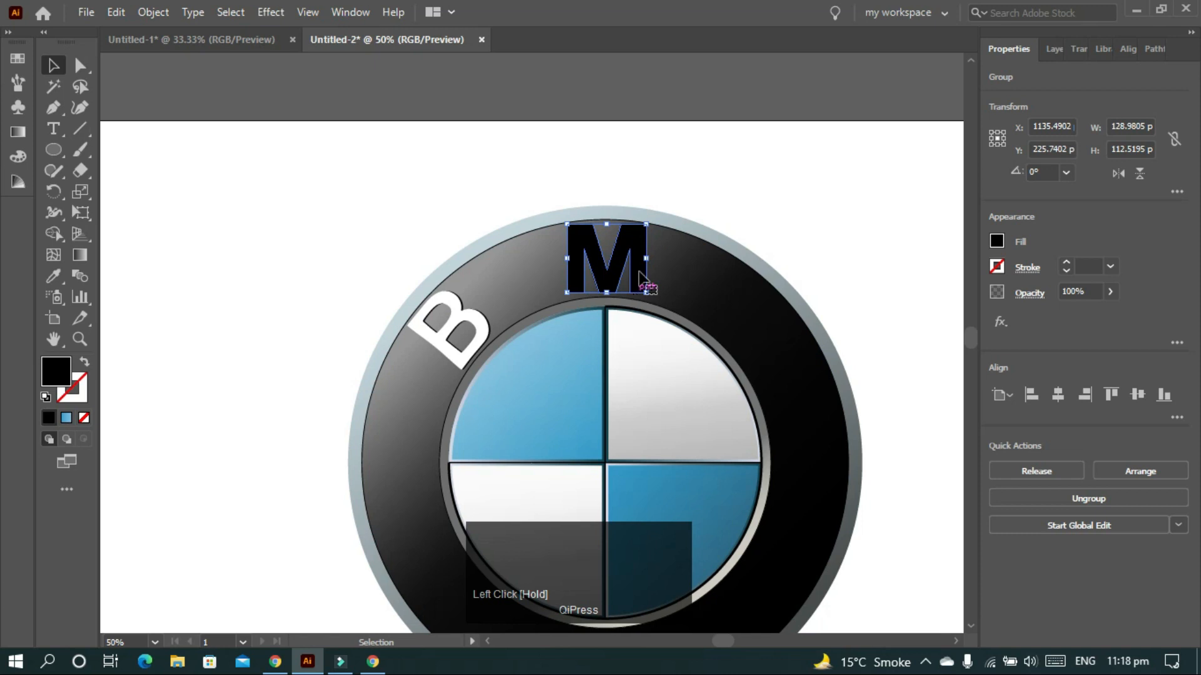
key(i)
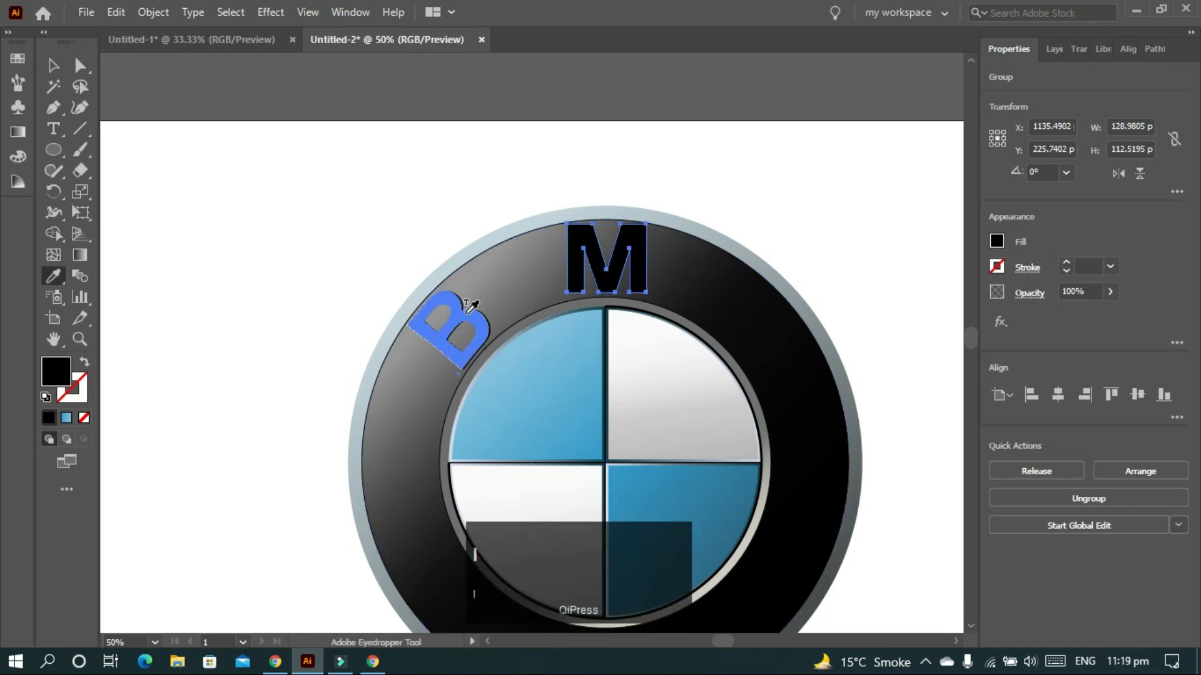
click(468, 311)
key(v)
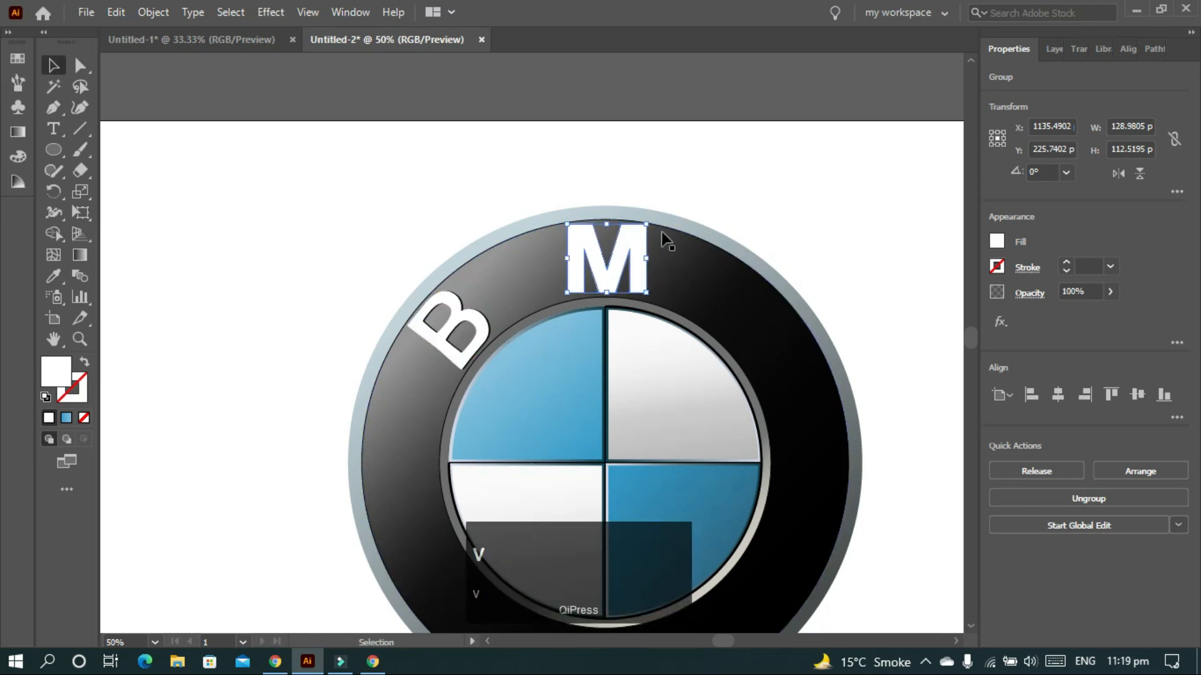
- Add a drop shadow with 0 X and 0 Y offsets to the M, then duplicate it leftward
click(270, 12)
mouse_move(375, 212)
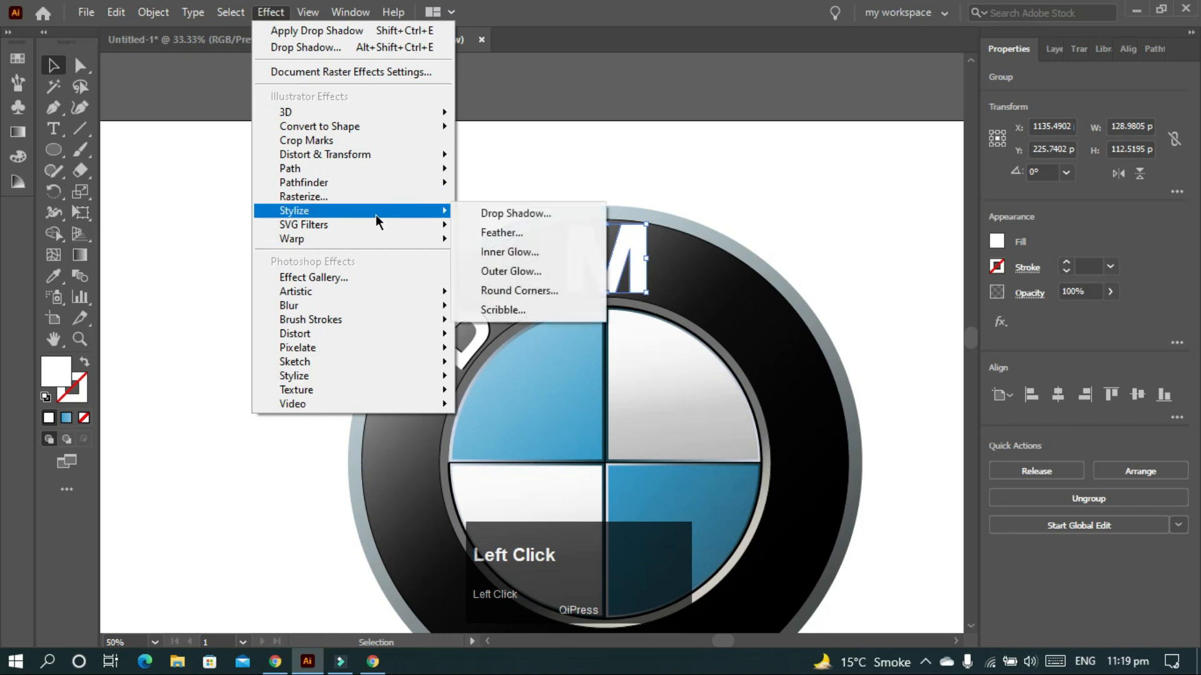
click(500, 214)
double_click(282, 237)
text(0)
click(288, 259)
text(0)
click(293, 358)
click(708, 175)
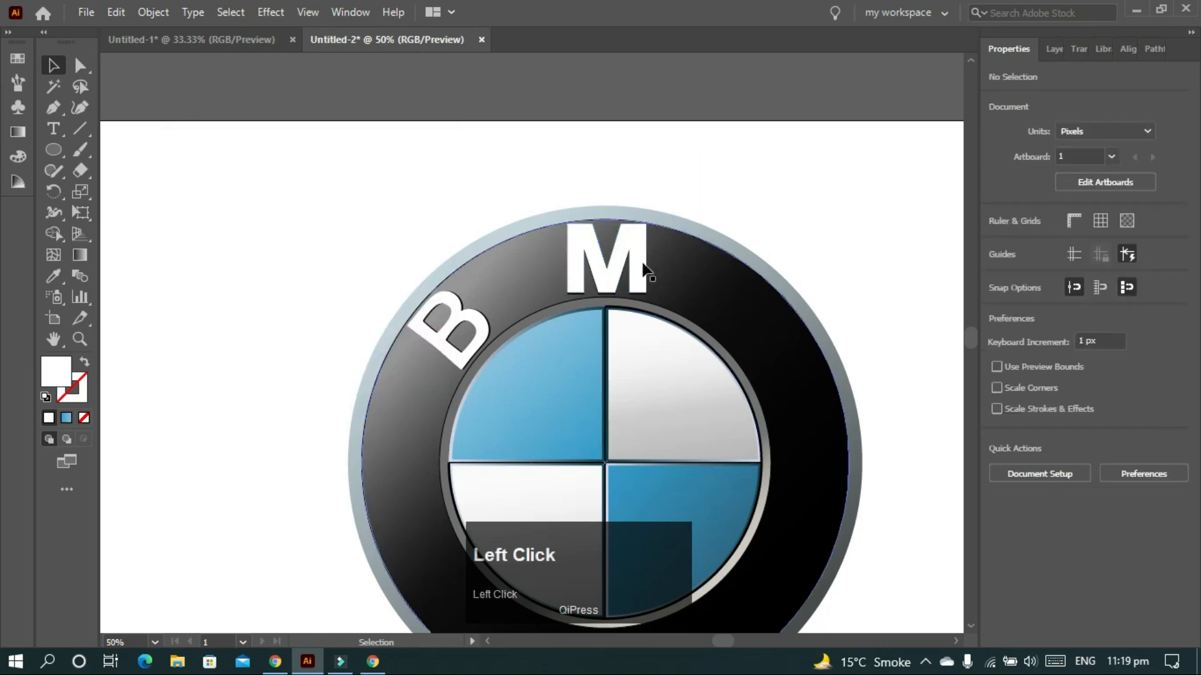
drag(639, 273, 351, 323)
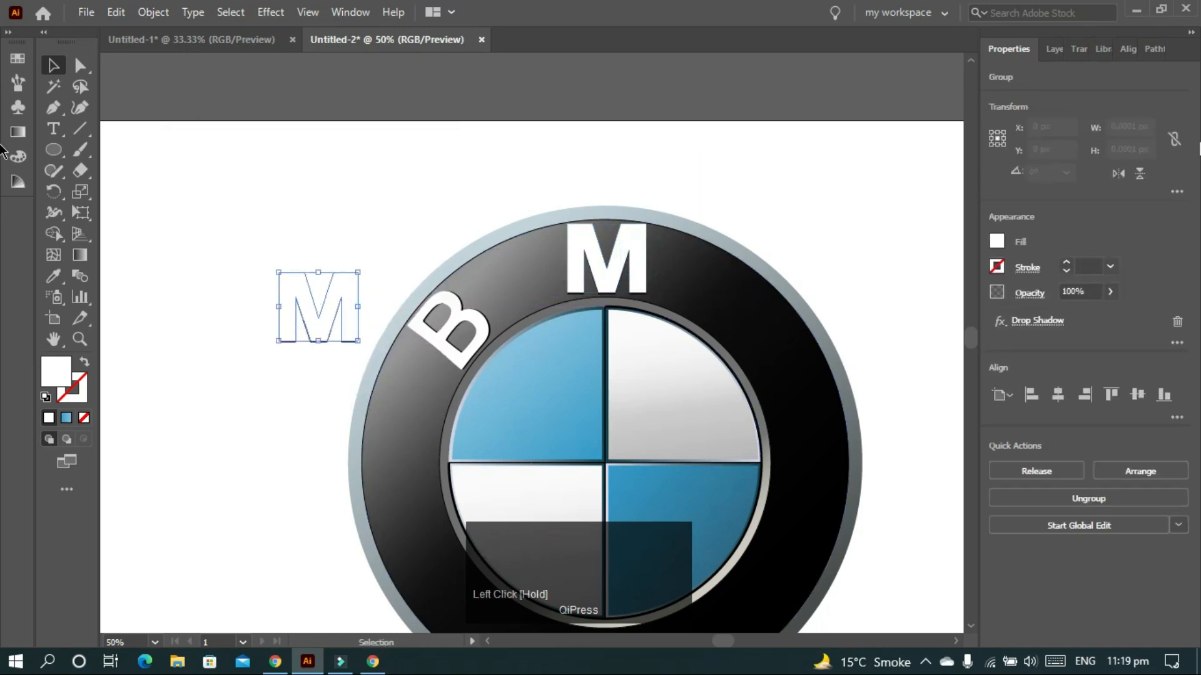
- Rotate the copied M 180° into a W and angle it about 129° on the ring's upper-right
click(1055, 176)
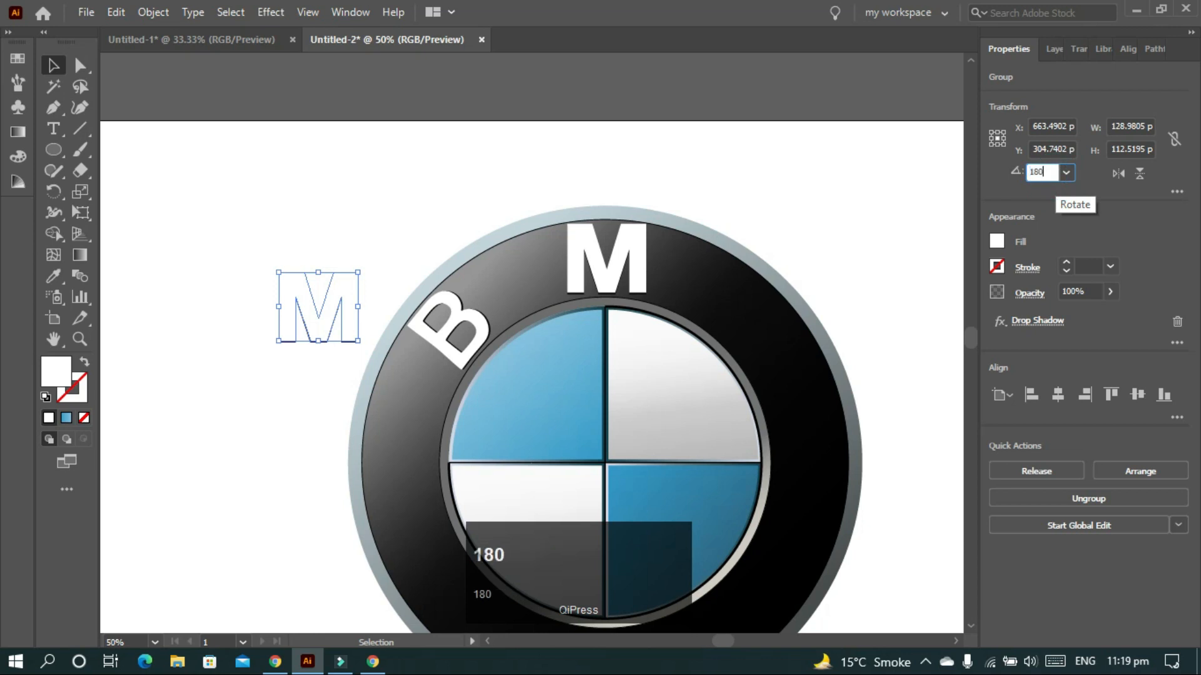
text(180)
key(Return)
drag(341, 330, 795, 350)
drag(820, 291, 772, 375)
key(ctrl+z)
mouse_move(823, 331)
mouse_down()
mouse_move(827, 346)
mouse_move(808, 361)
mouse_move(826, 331)
mouse_move(813, 343)
mouse_up()
click(840, 314)
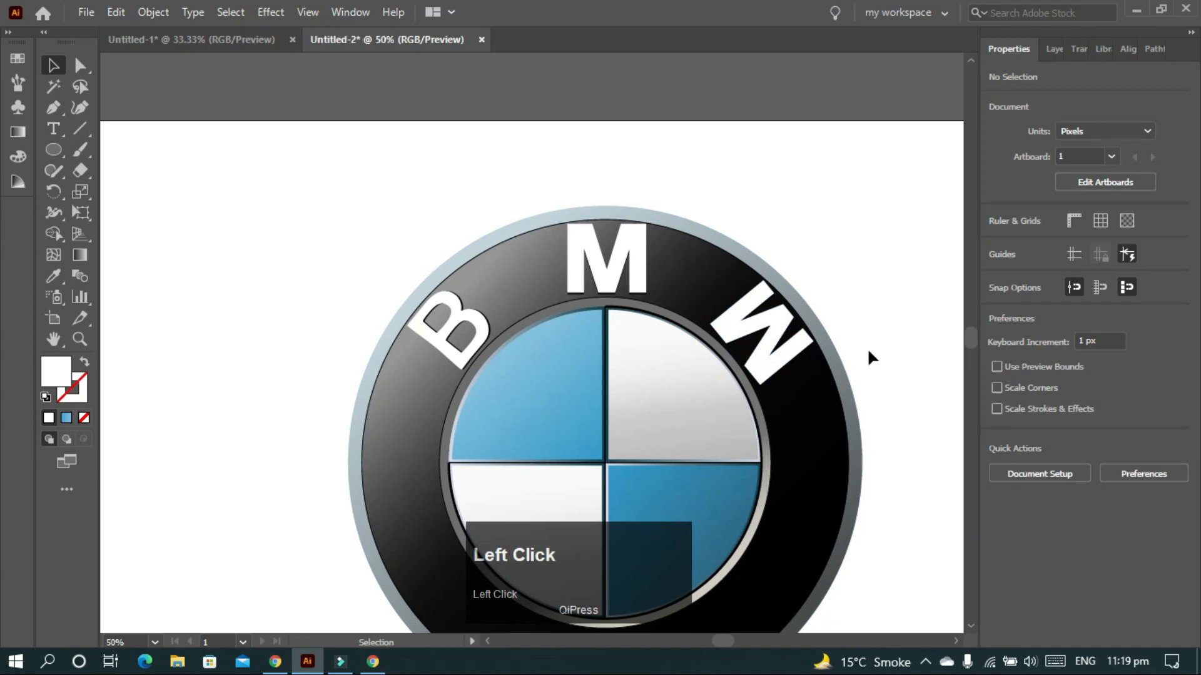
alt+scroll(895, 288, down, 1)
ctrl+scroll(895, 288, right, 3)
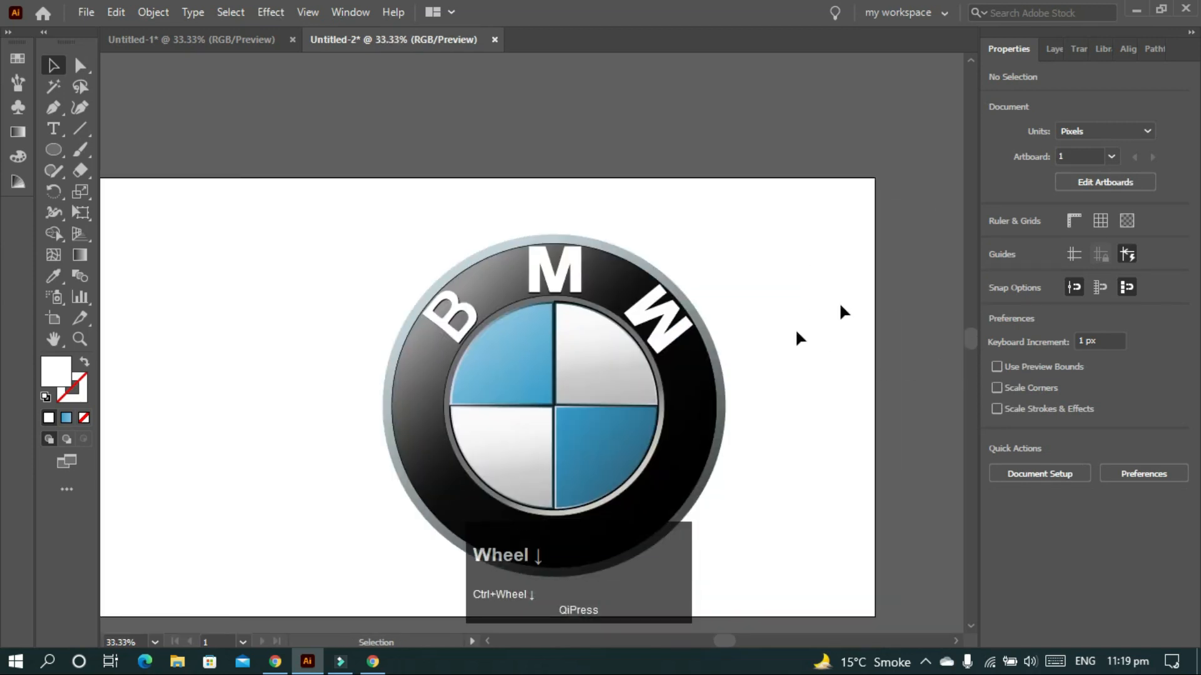
- Shrink the W slightly
scroll(797, 331, down, 2)
scroll(796, 332, up, 1)
ctrl+scroll(800, 330, left, 2)
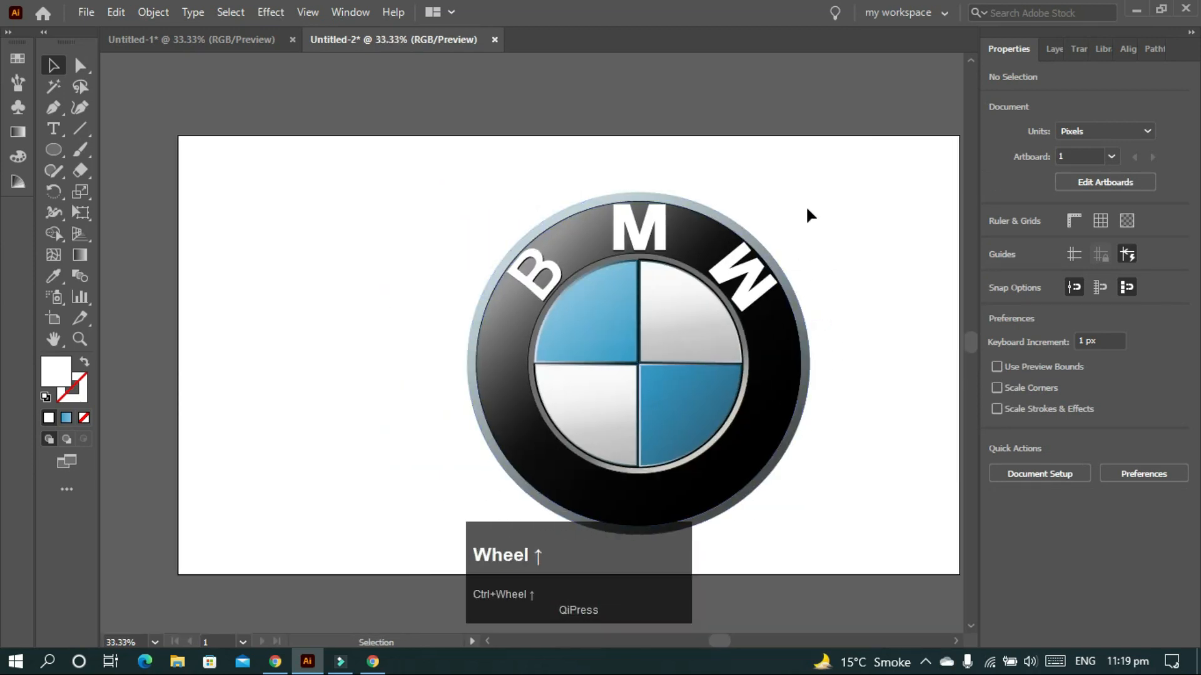
click(757, 268)
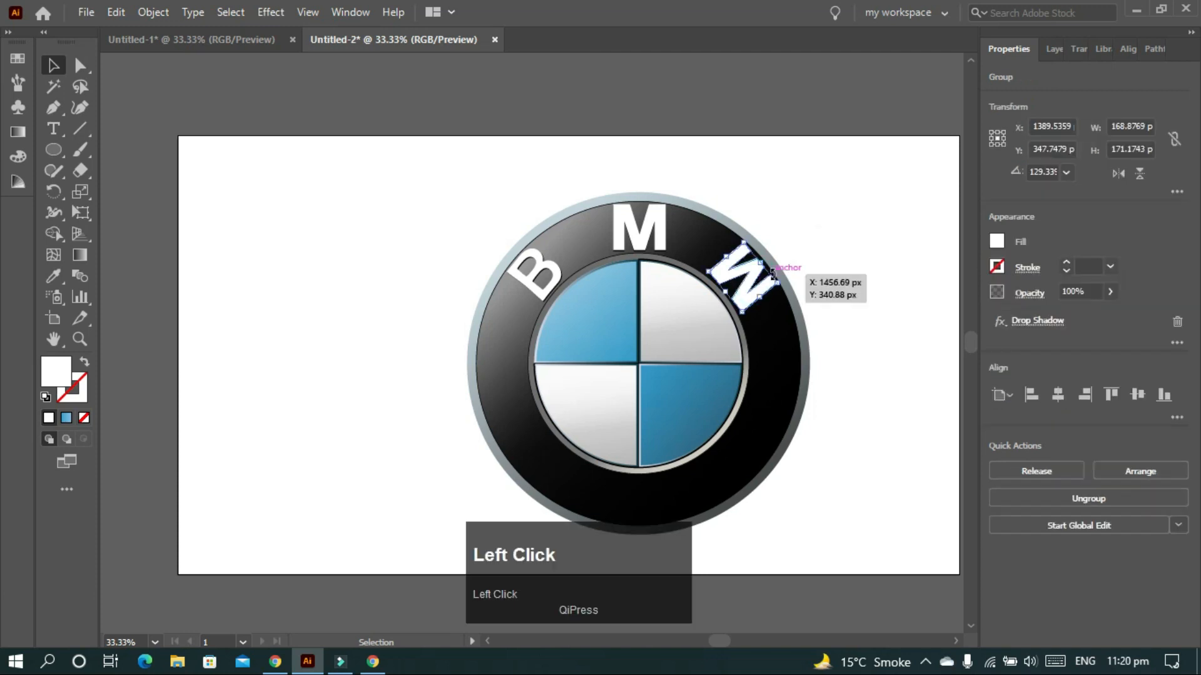
drag(758, 264, 755, 263)
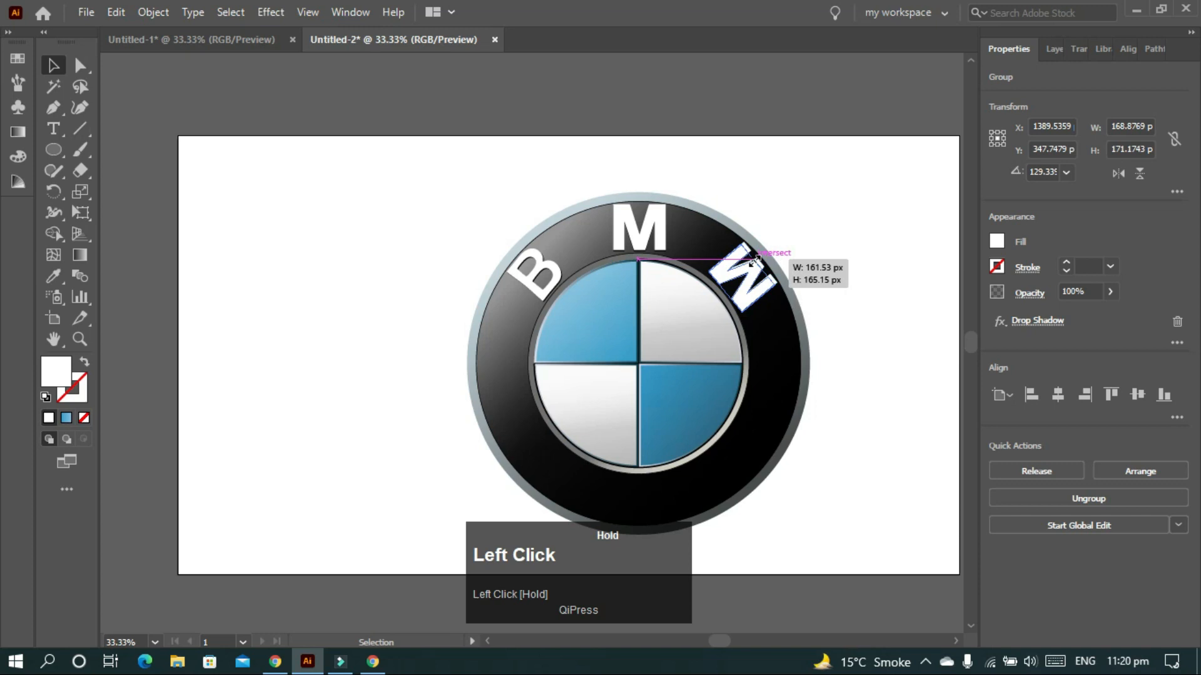
click(832, 229)
- Shorten the M slightly from its top and narrow the B slightly
click(623, 228)
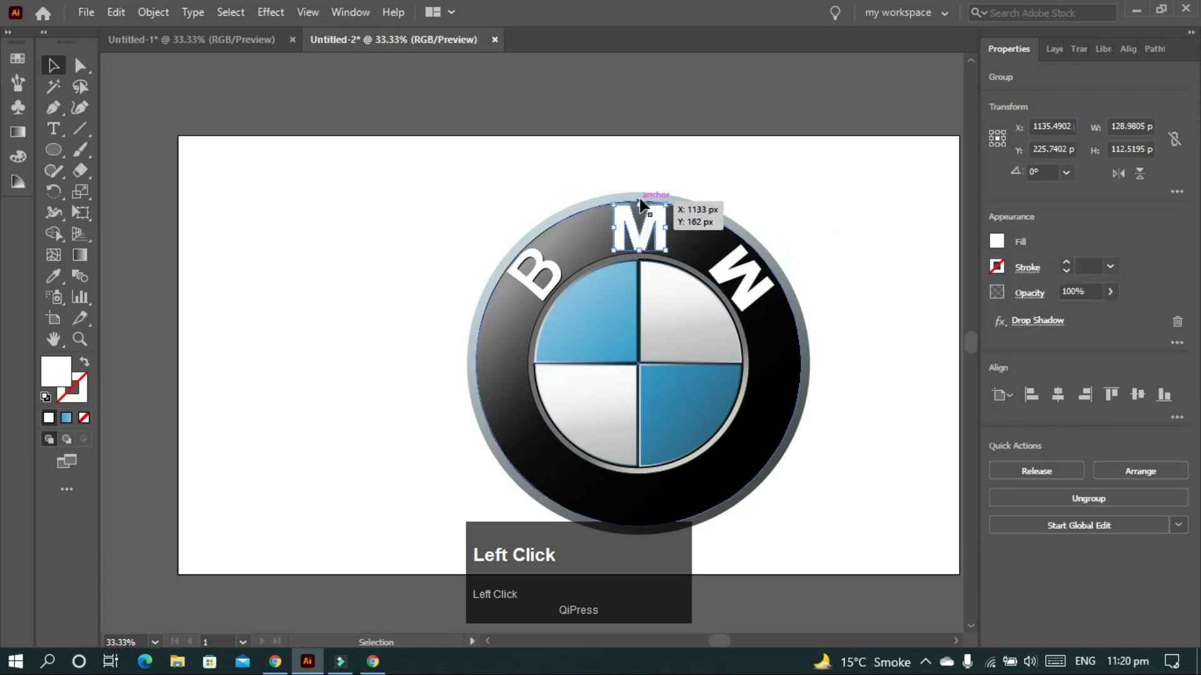
drag(639, 211, 640, 214)
click(526, 257)
drag(509, 250, 513, 253)
click(783, 219)
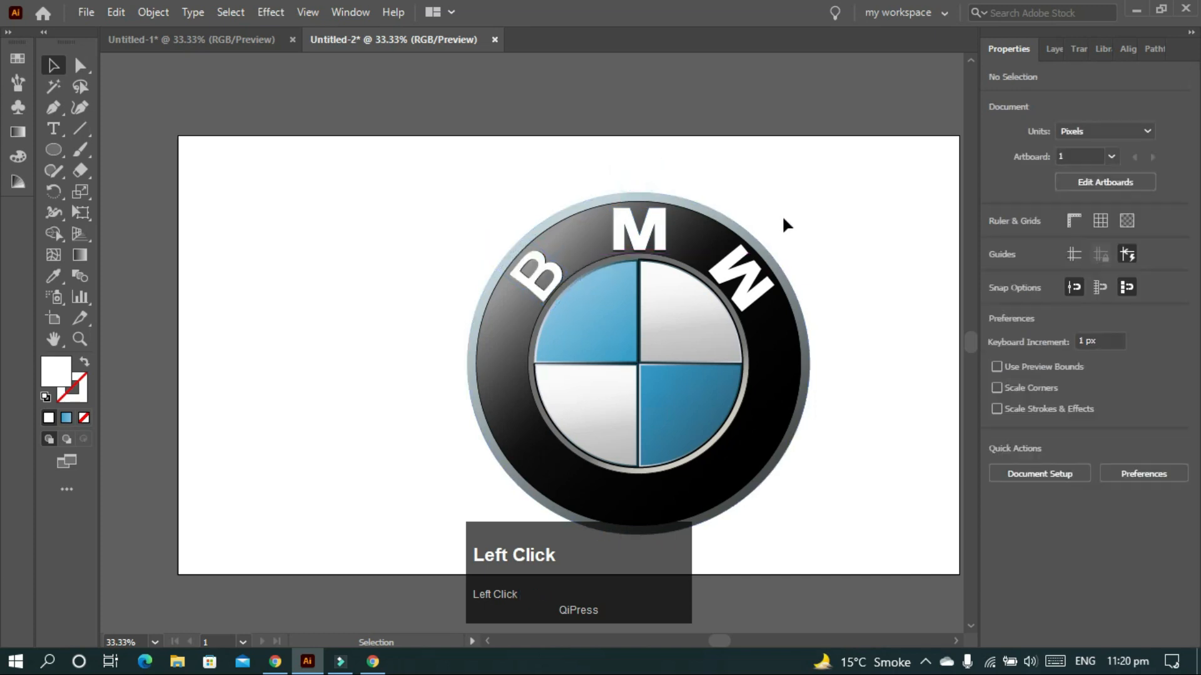
scroll(783, 218, right, 2)
scroll(783, 218, down, 2)
scroll(783, 218, left, 2)
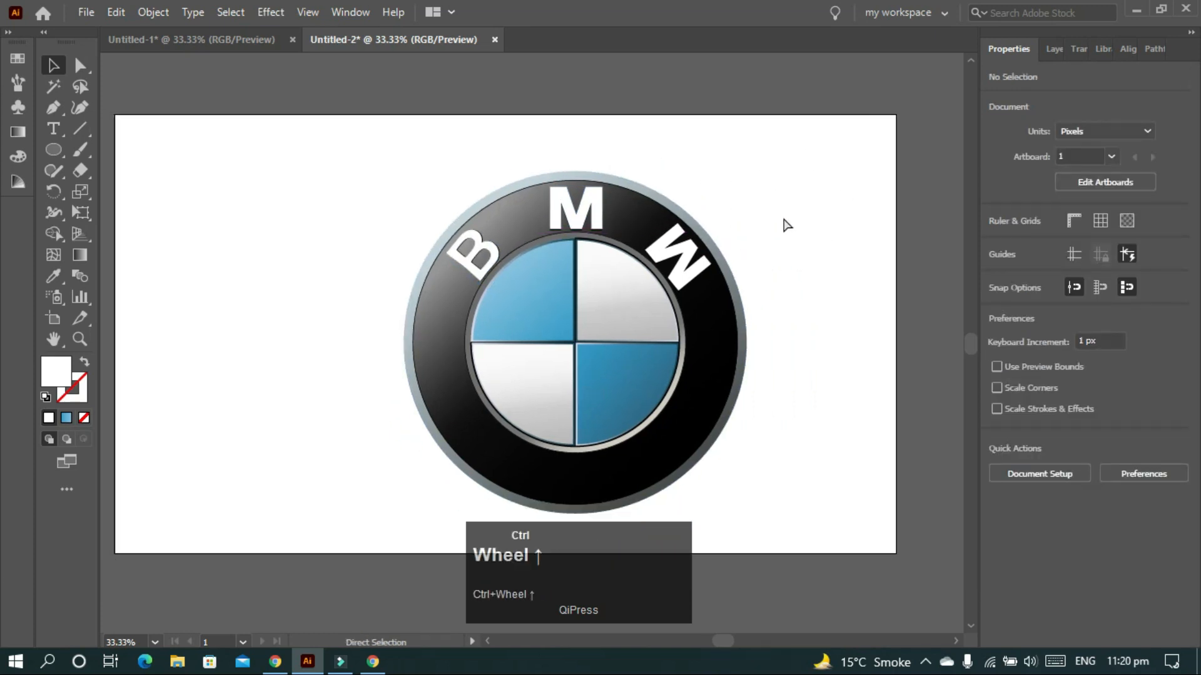
scroll(644, 341, up, 1)
scroll(646, 341, down, 3)
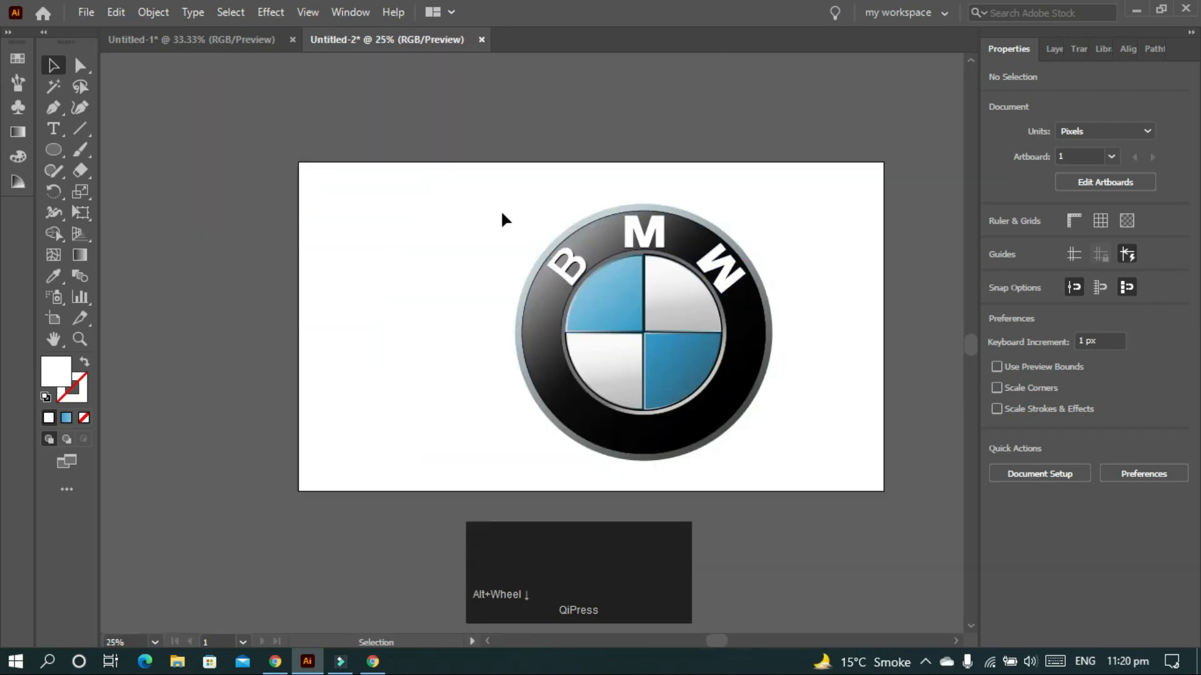
- Group all logo parts and draw a rectangle covering the whole 1920 × 1080 artboard
drag(456, 198, 812, 434)
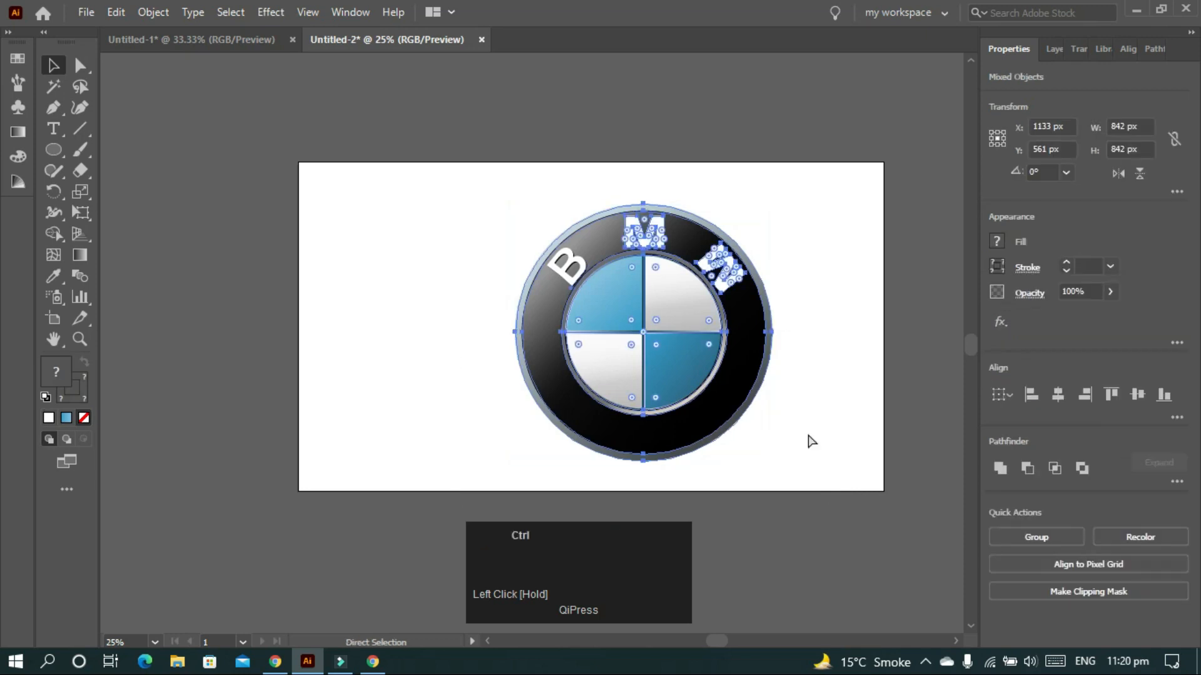
key(ctrl+g)
key(m)
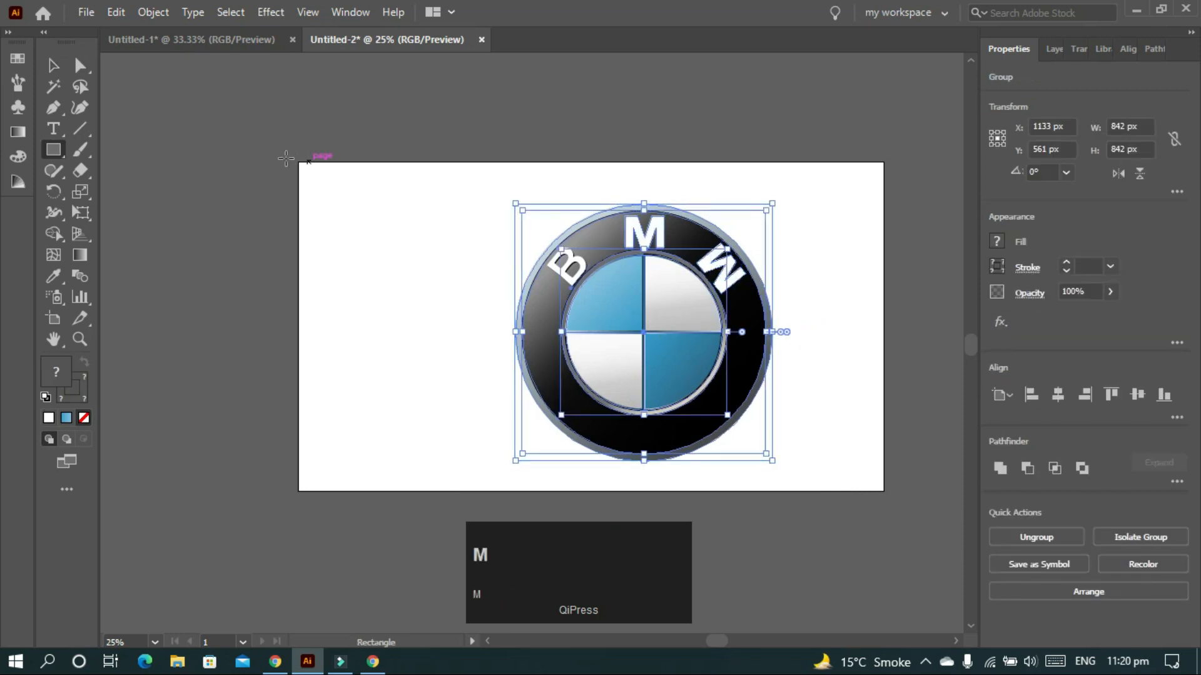
drag(301, 162, 884, 491)
- Fill the rectangle with dark grey #282626 via the Color Picker
click(45, 396)
click(84, 361)
click(57, 367)
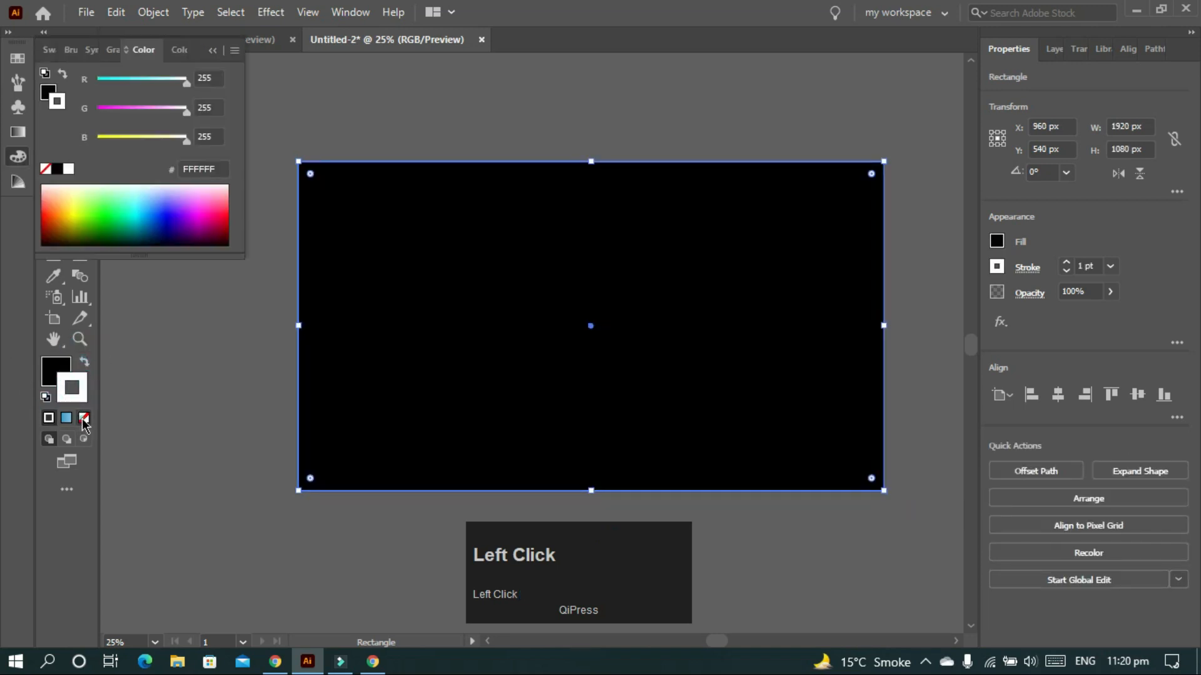
key(v)
double_click(56, 376)
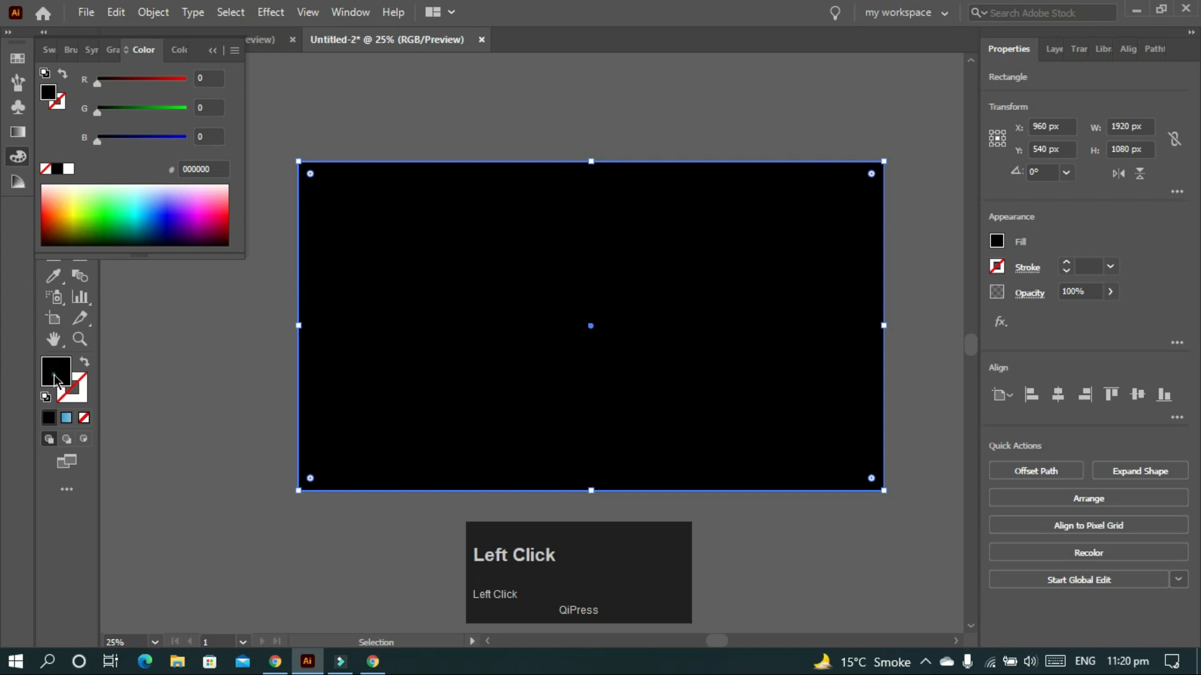
click(390, 391)
mouse_move(389, 387)
mouse_down()
mouse_move(397, 376)
mouse_move(375, 367)
mouse_move(396, 388)
mouse_up()
click(786, 223)
- Send the dark rectangle behind the logo with Arrange > Send to Back
right_click(548, 240)
mouse_move(627, 563)
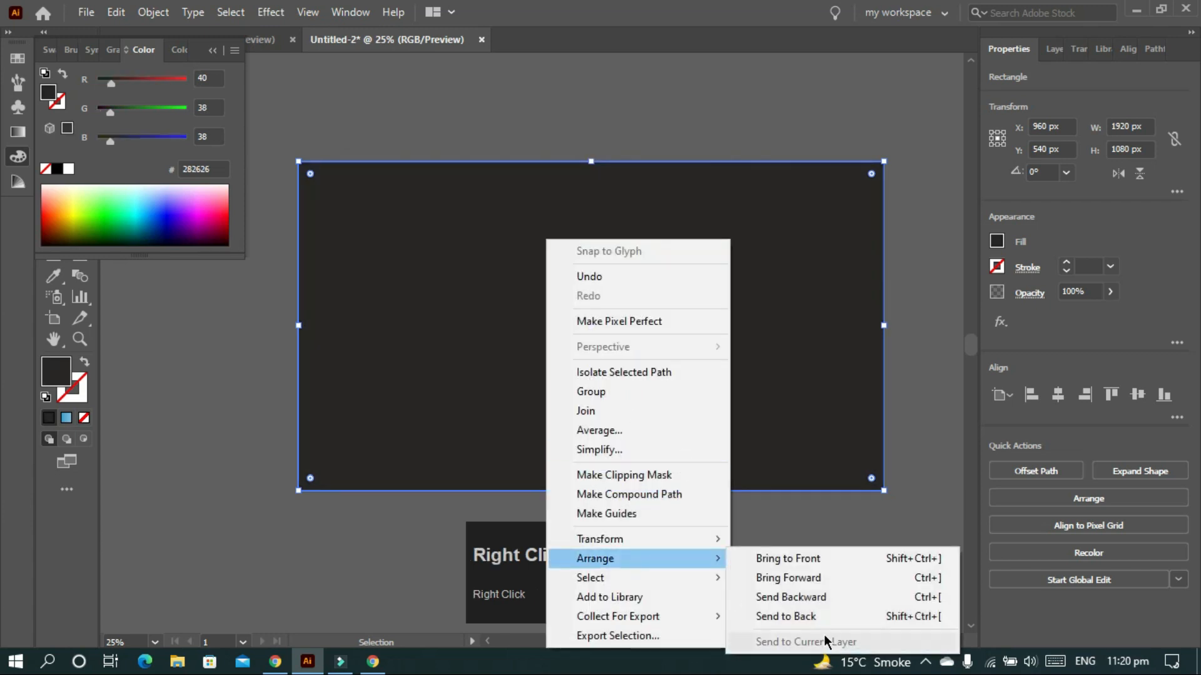
click(817, 598)
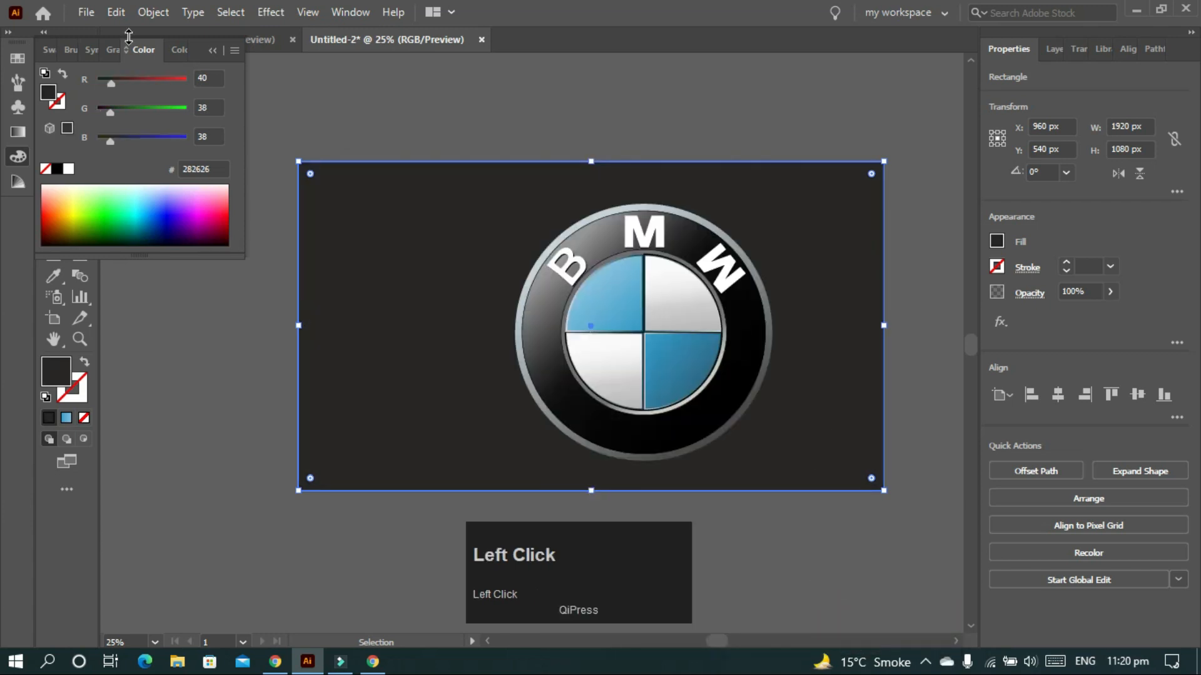
click(212, 50)
click(735, 429)
- Center the logo horizontally and vertically, enlarge it to about 1039 px, then fit the artboard in view
click(1057, 395)
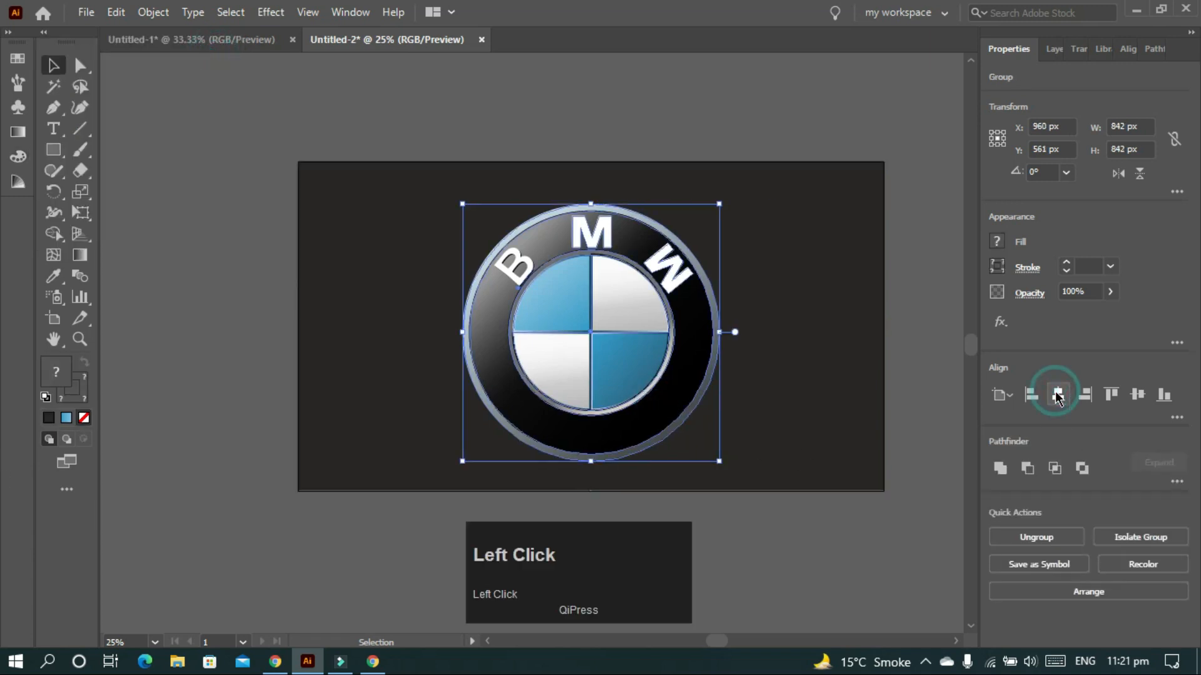
click(1137, 395)
drag(716, 198, 748, 168)
click(745, 125)
scroll(726, 159, right, 1)
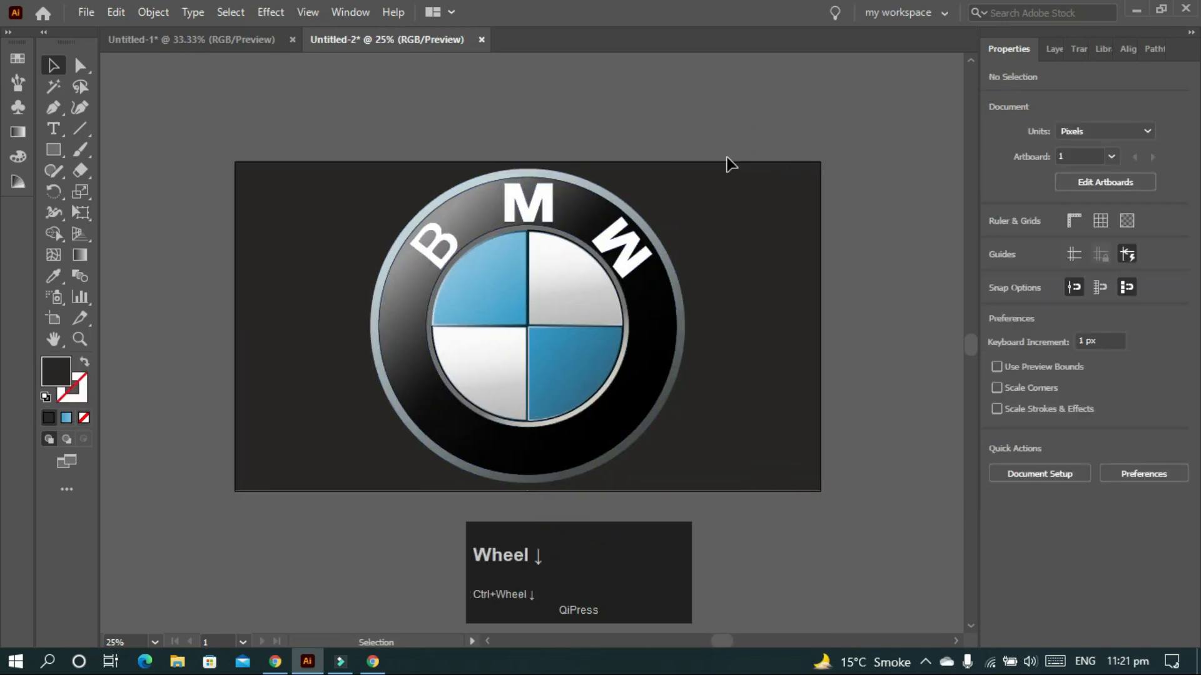
key(ctrl+0)
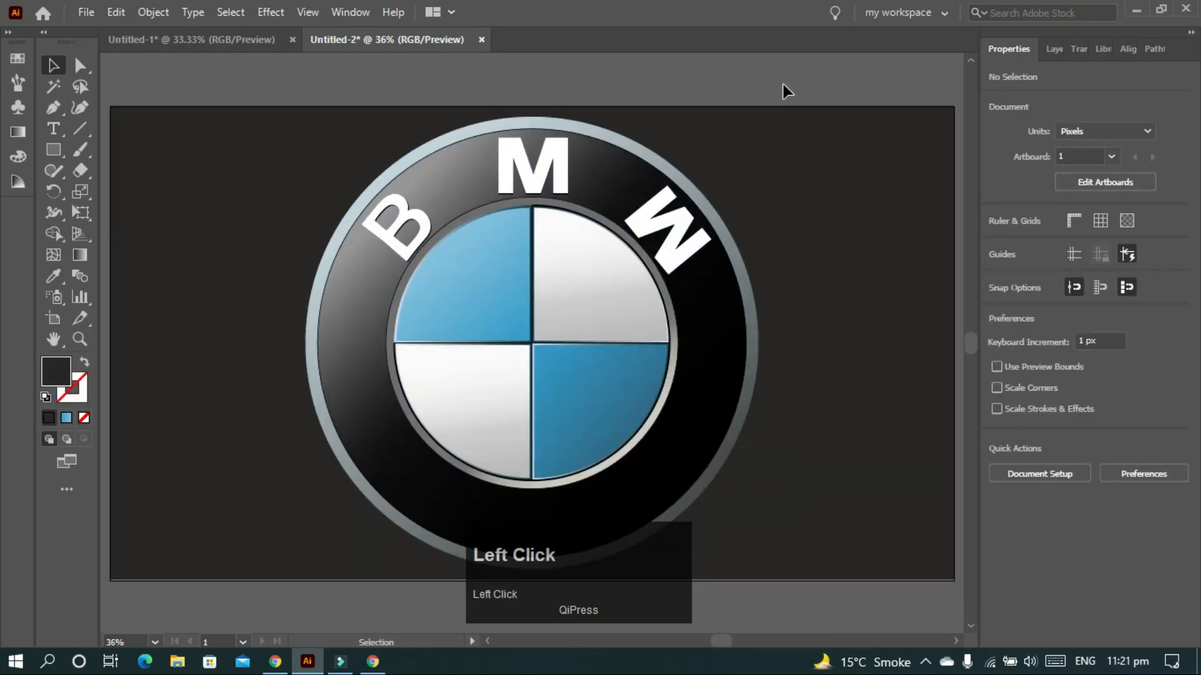